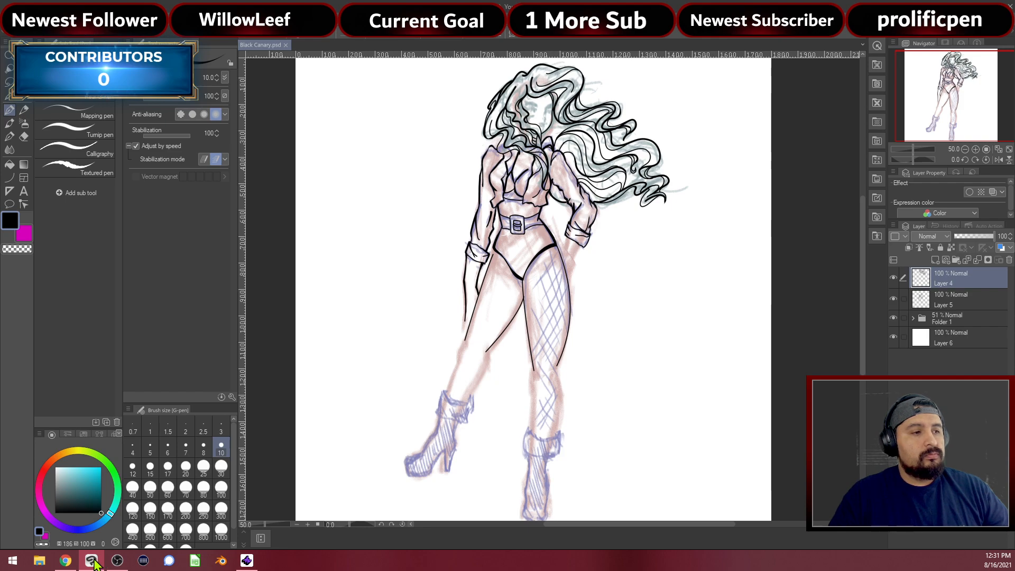
Switch from Clip Studio Paint to the Black Canary image search results in Chrome
click(65, 562)
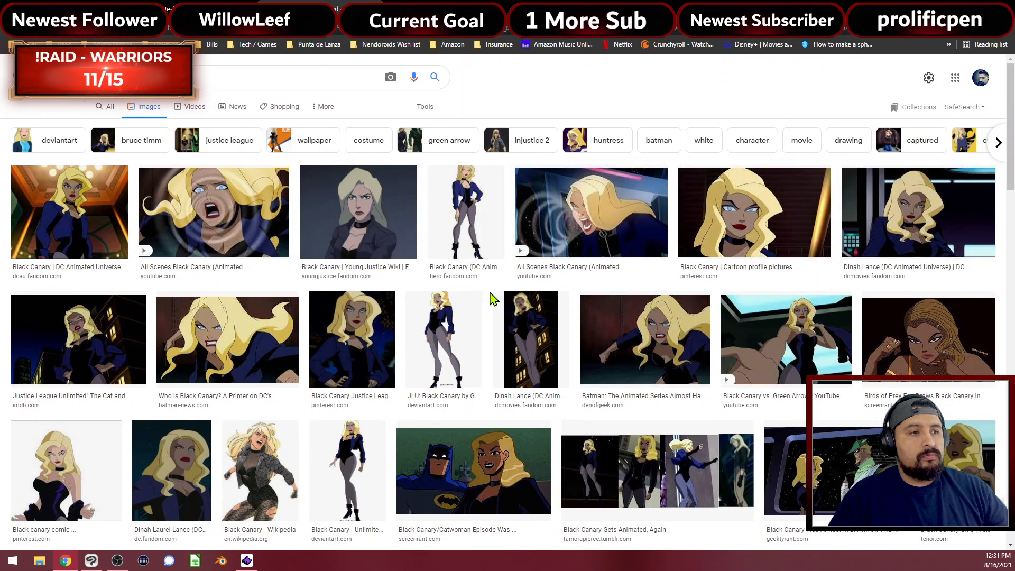
Preview a Pinterest Black Canary comic image, try its source page, then back out
scroll(516, 299, down, 3)
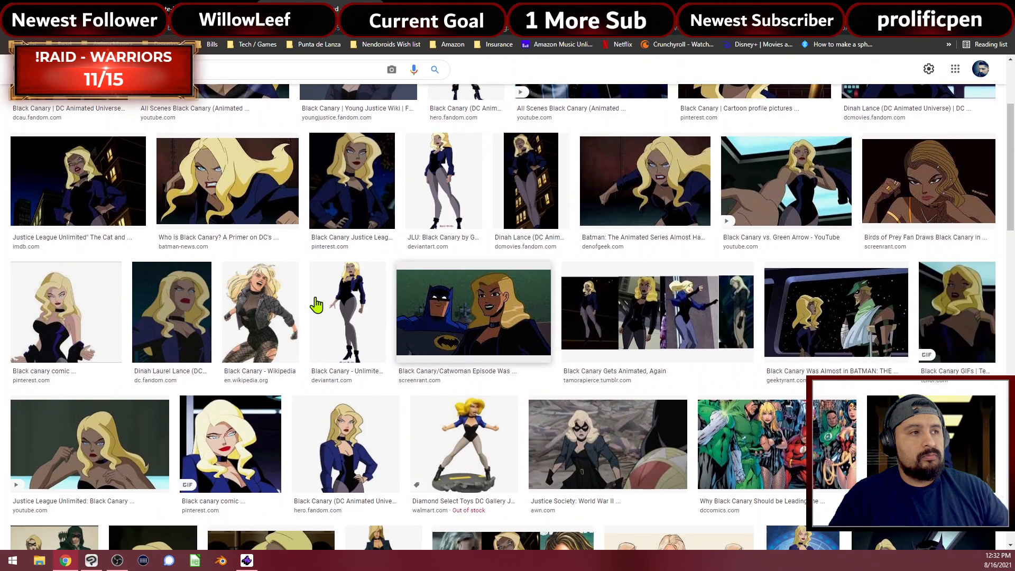
click(53, 339)
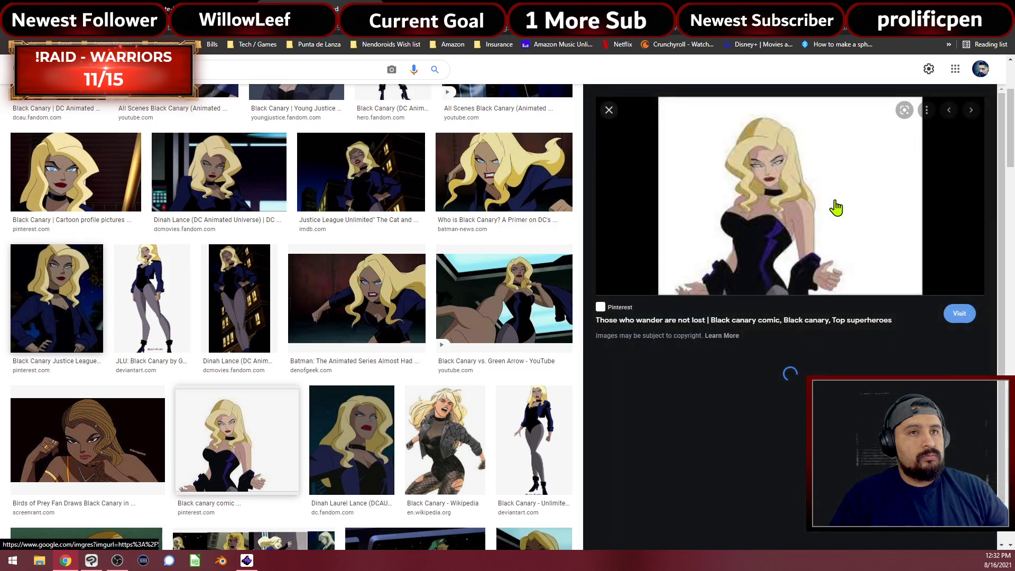
click(800, 193)
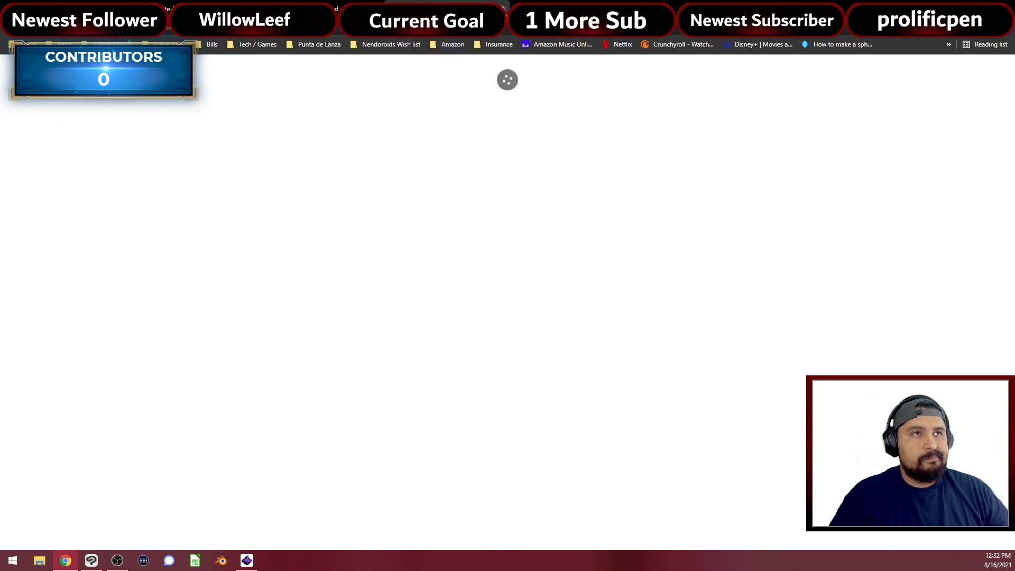
click(503, 8)
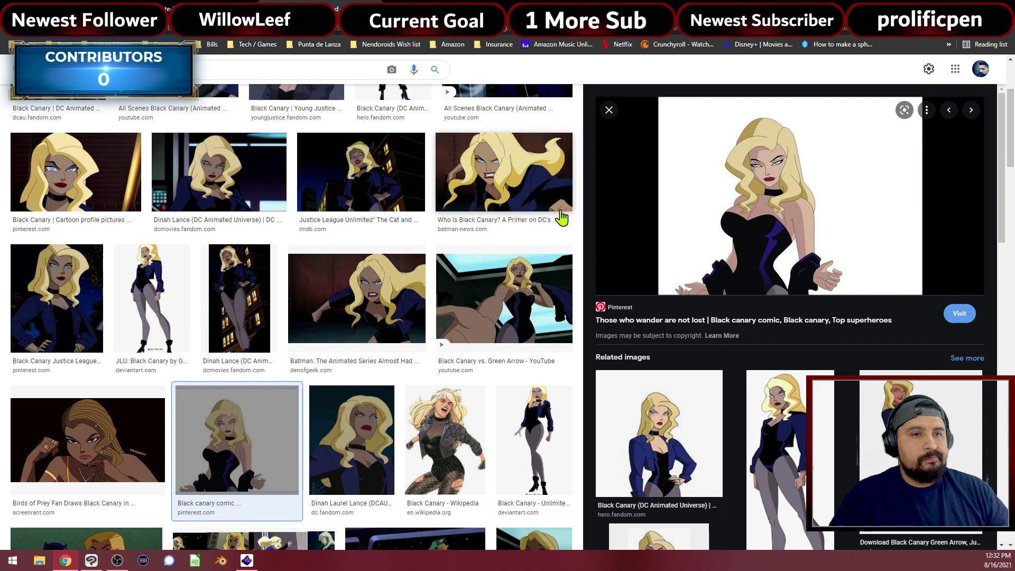
Preview the full-figure JLU Black Canary image and open its DeviantArt source page
scroll(561, 217, down, 2)
scroll(805, 354, down, 4)
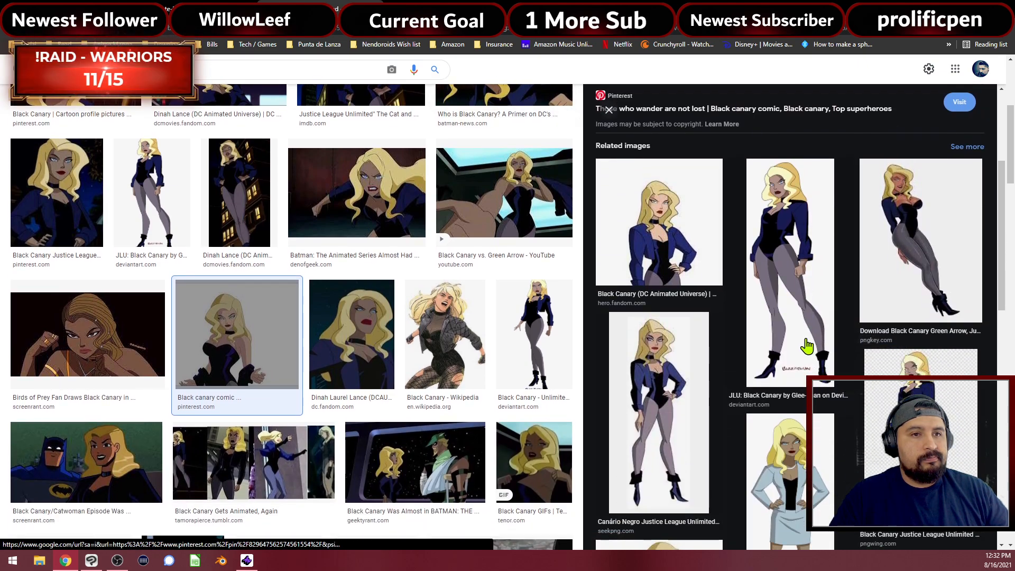
click(809, 297)
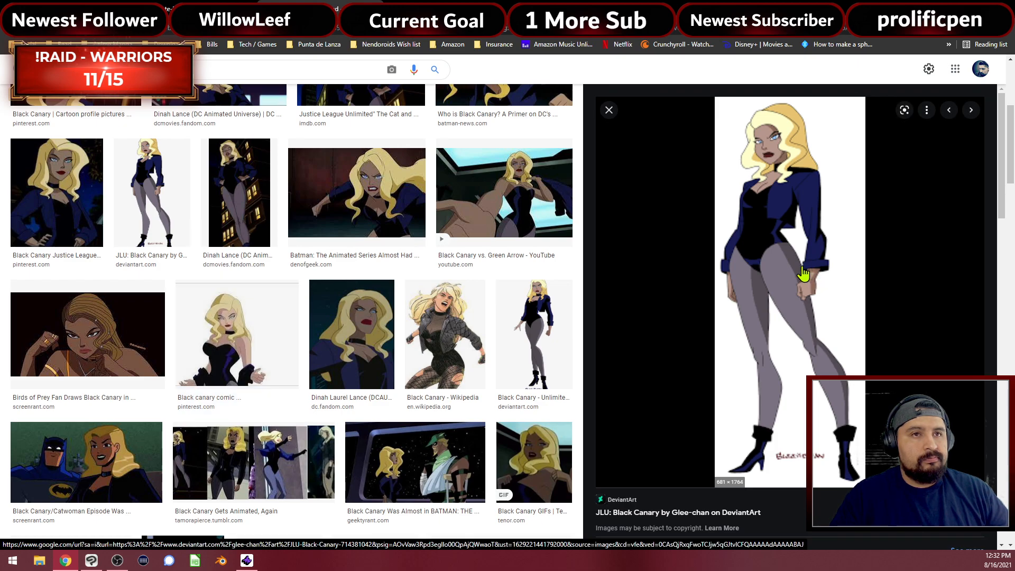
click(802, 225)
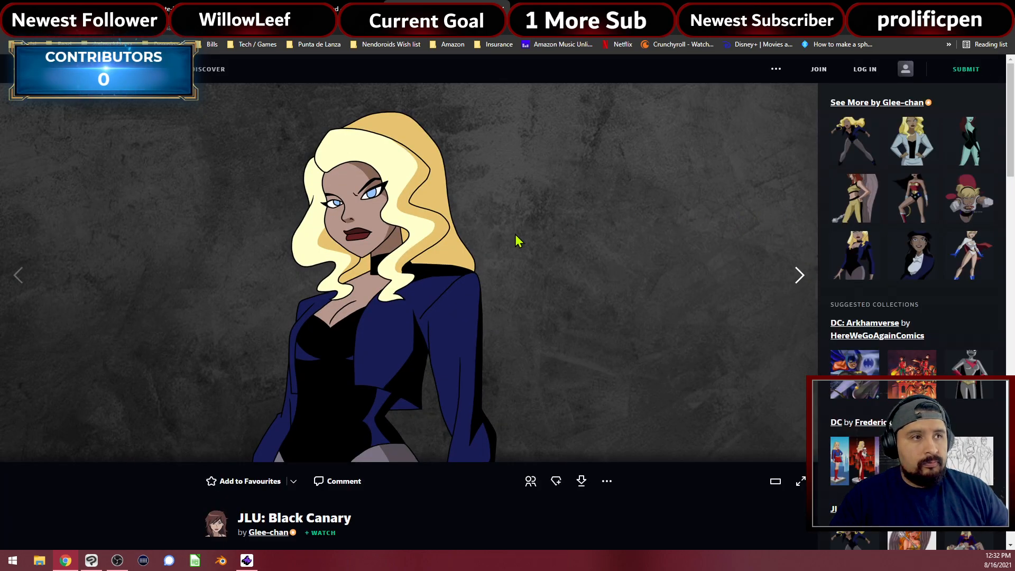
Copy the JLU: Black Canary image from DeviantArt and switch back to Clip Studio Paint
scroll(408, 236, down, 4)
scroll(392, 229, up, 2)
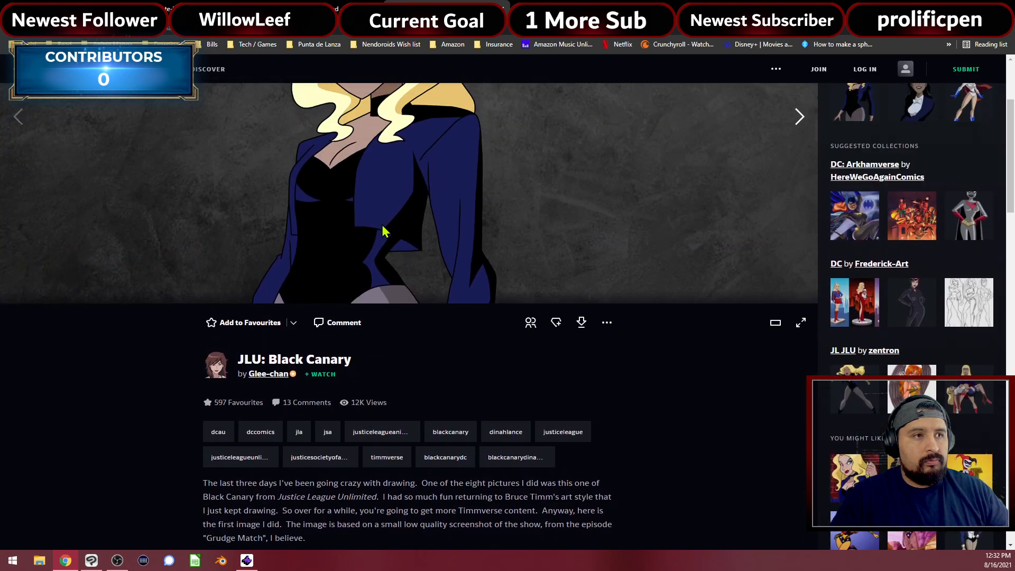
scroll(389, 230, up, 1)
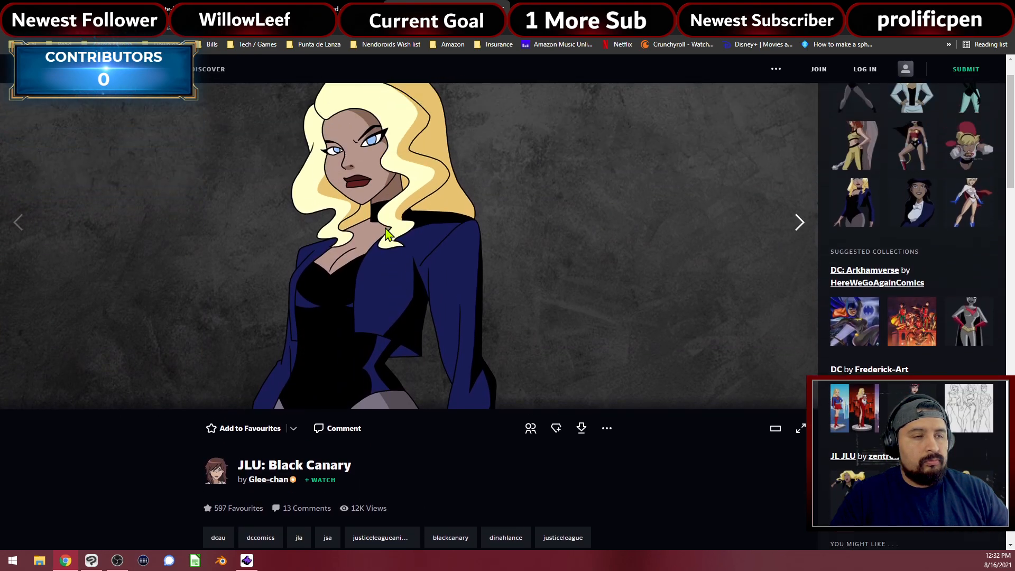
right_click(384, 229)
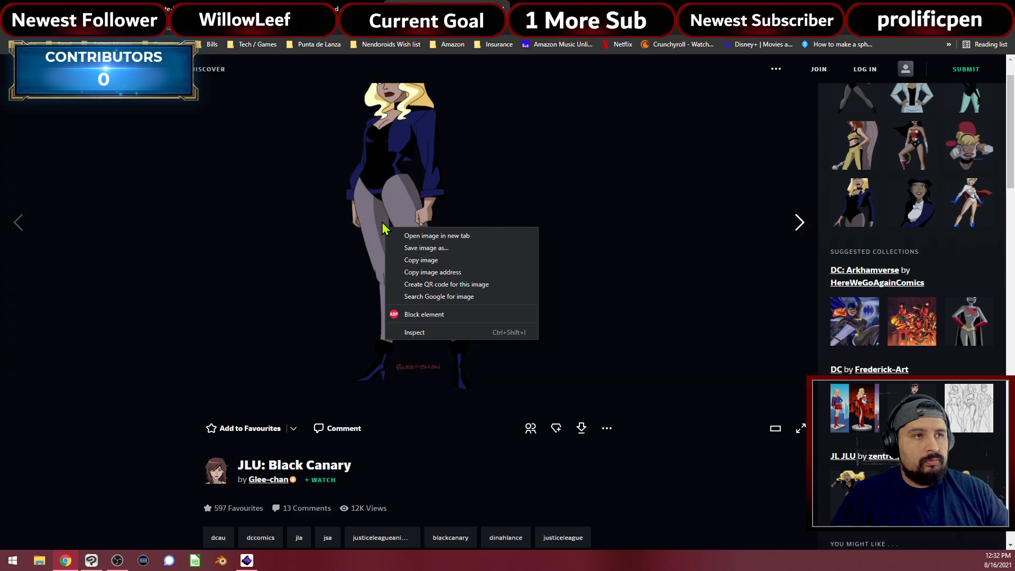
click(429, 260)
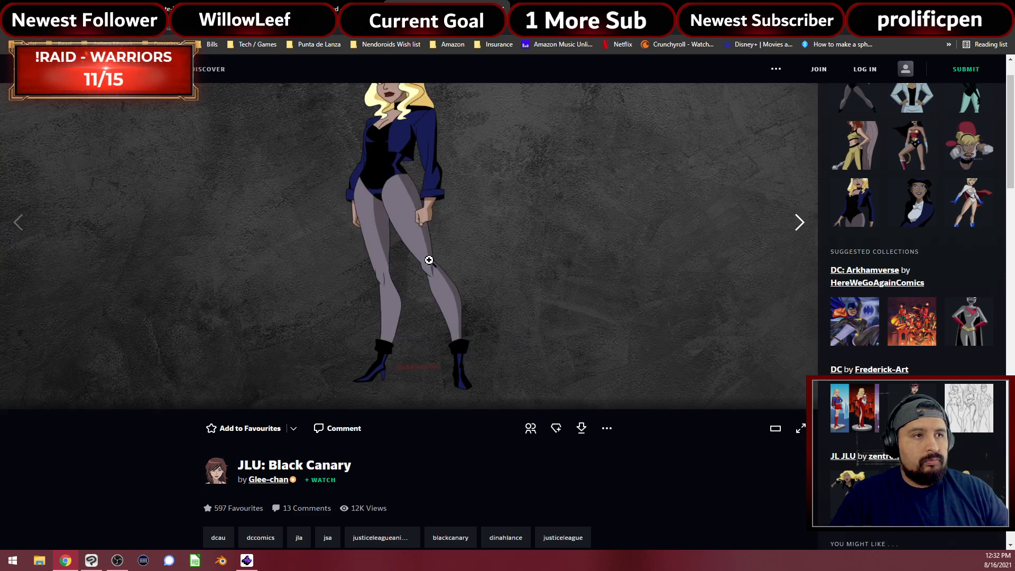
click(91, 560)
Create a new illustration, paste the Black Canary reference, and drag it to the centre
click(10, 18)
click(26, 38)
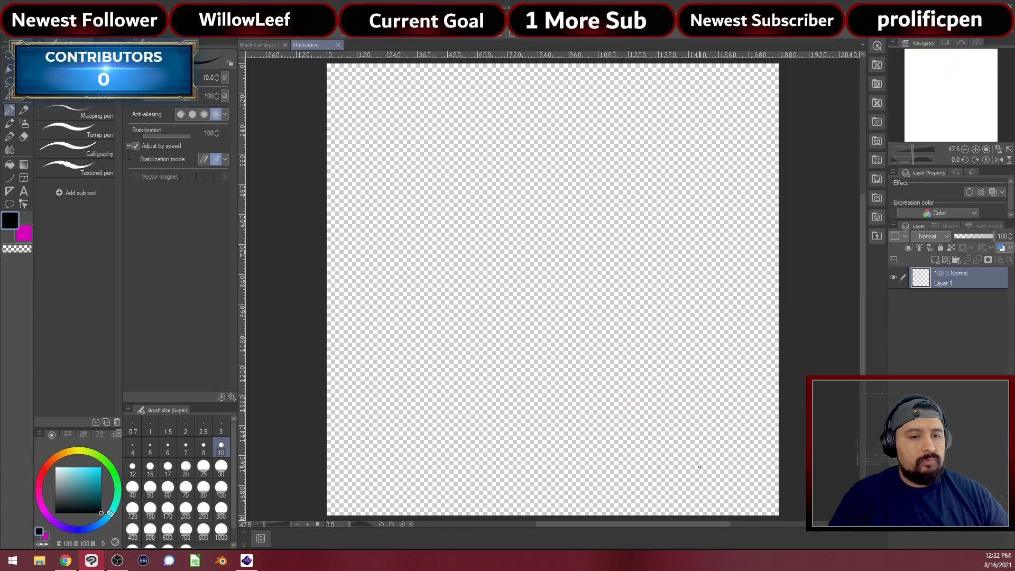
key(ctrl+v)
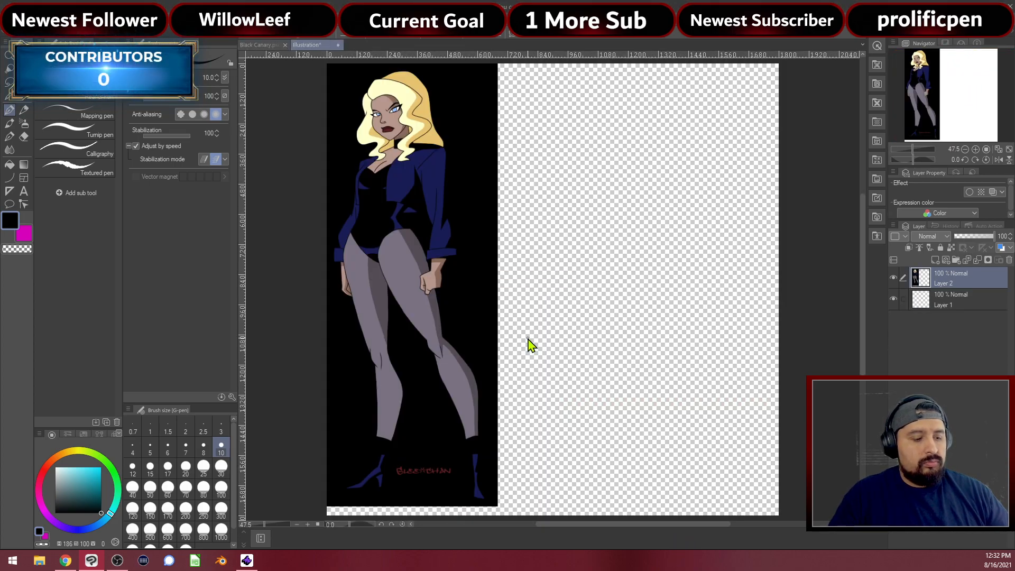
key(ctrl+t)
drag(447, 311, 580, 334)
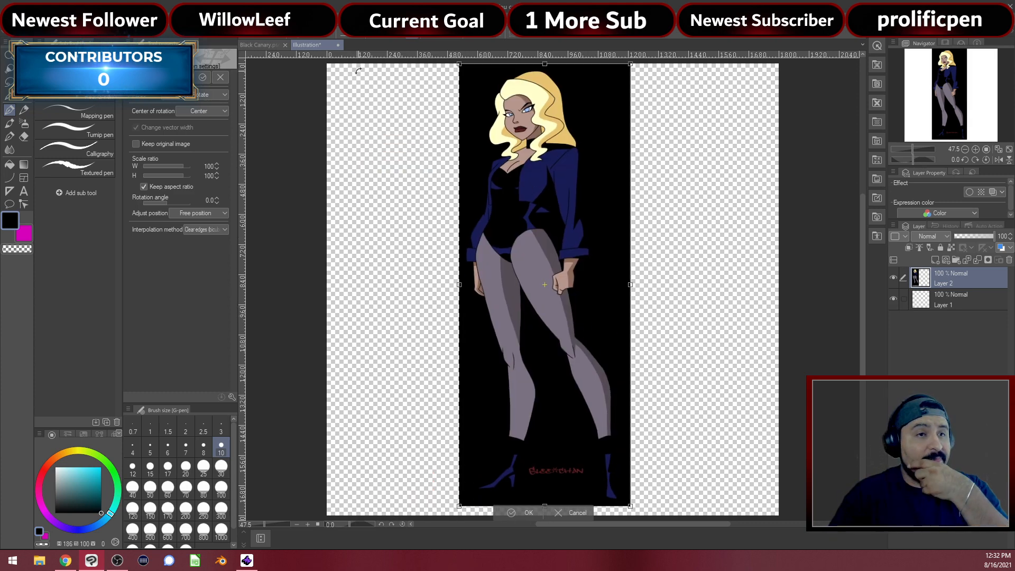
Apply the reference's transformation and go back to the Black Canary.psd sketch
click(264, 45)
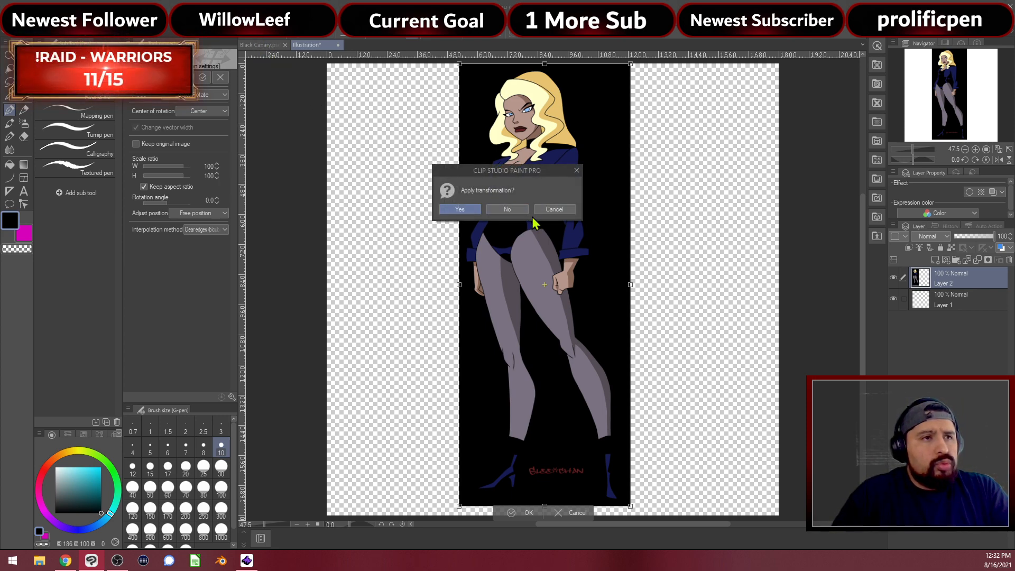
click(551, 210)
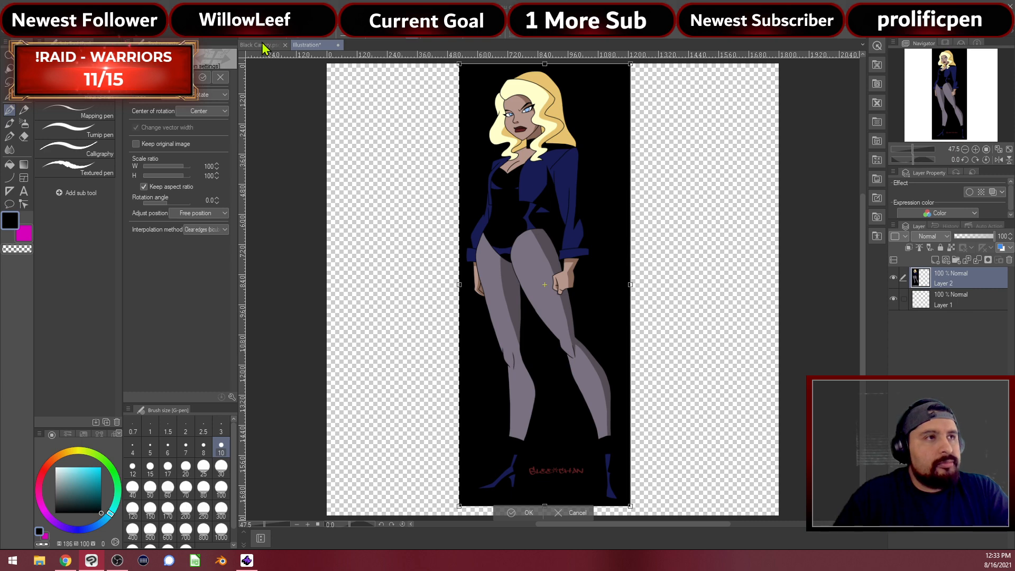
click(266, 46)
click(460, 209)
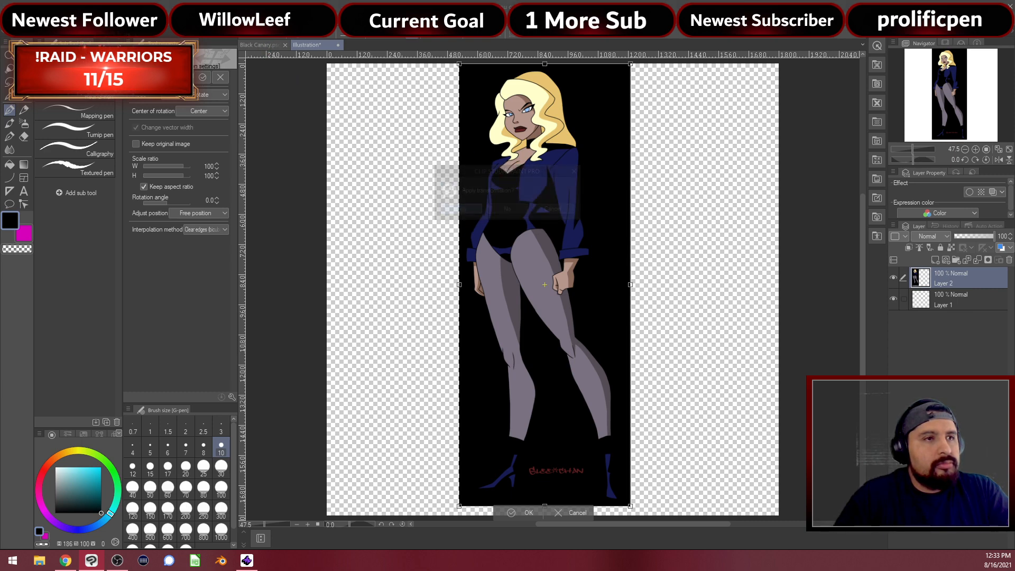
click(265, 46)
Zoom in on the legs, set the eraser to size 30, and select Layer 5
scroll(545, 247, up, 3)
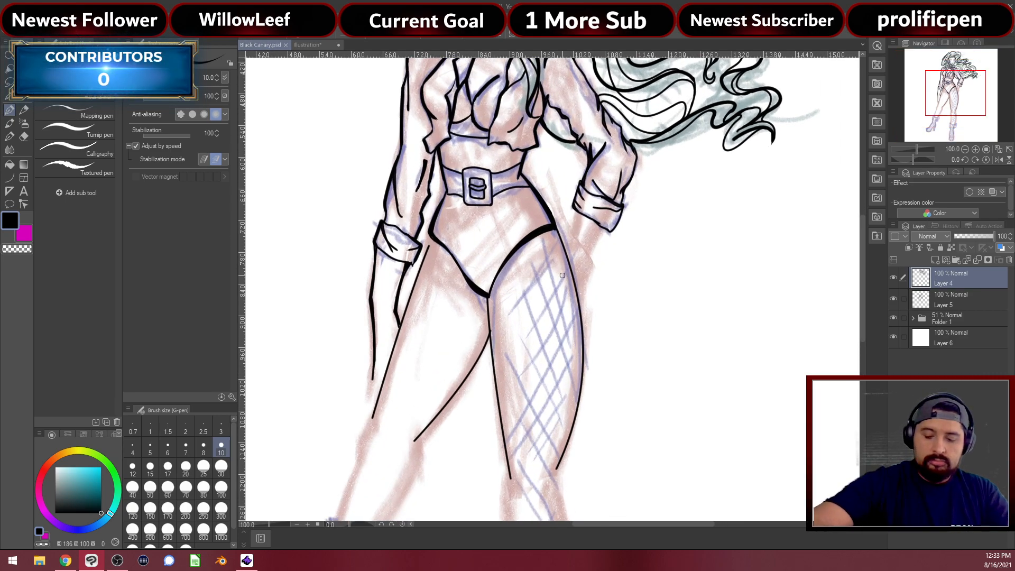
scroll(449, 391, up, 4)
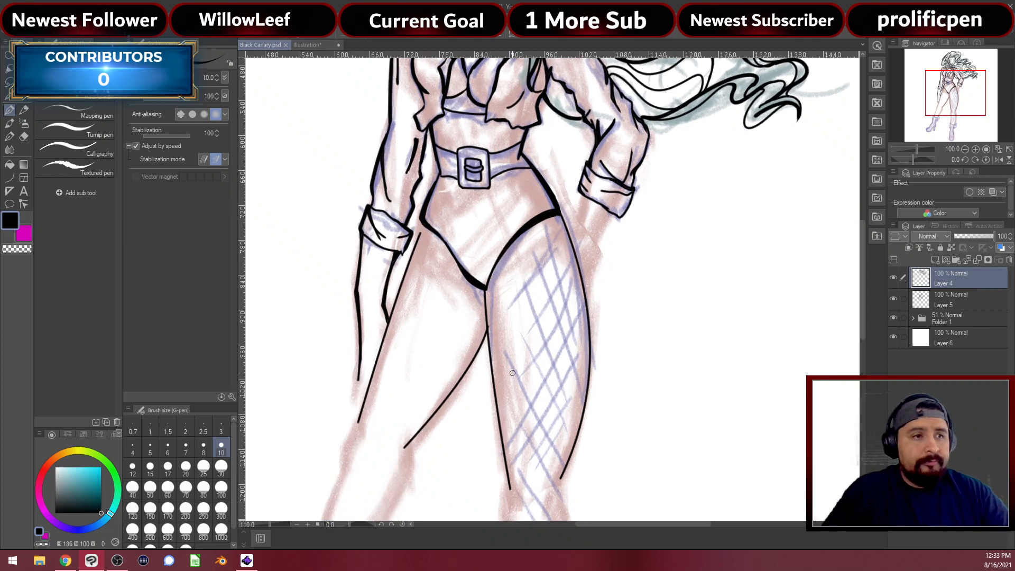
drag(518, 404, 505, 366)
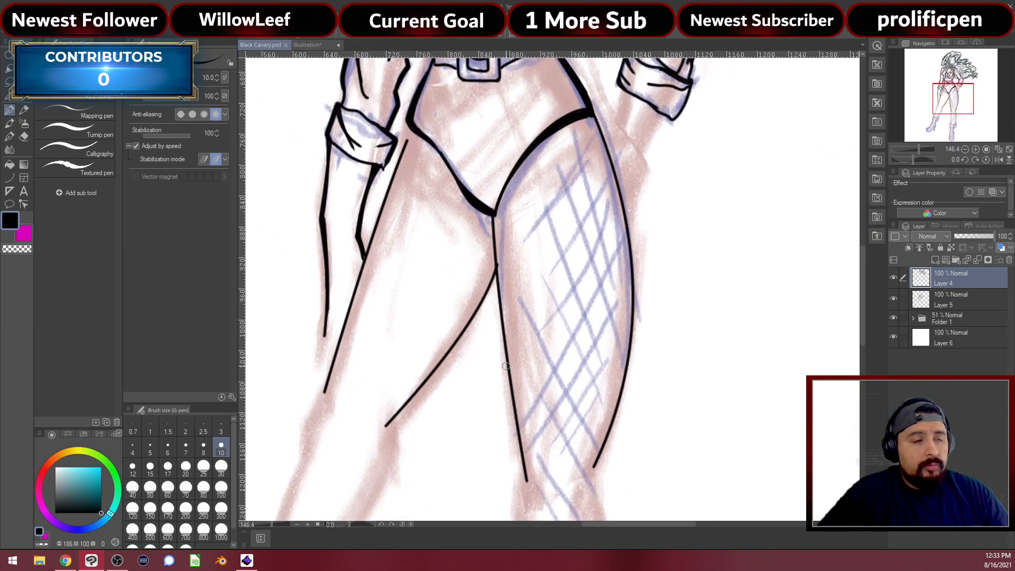
key(e)
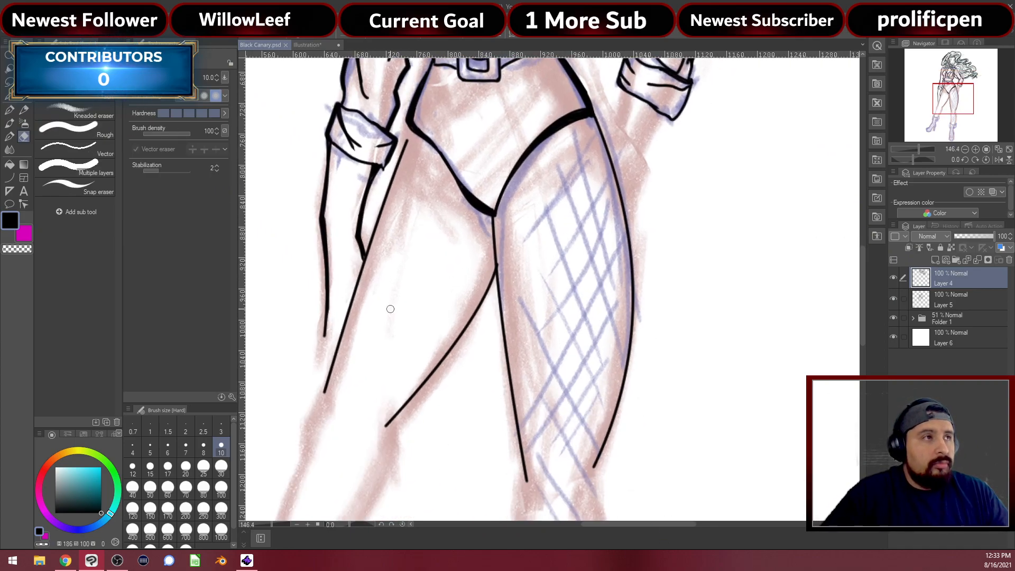
click(221, 468)
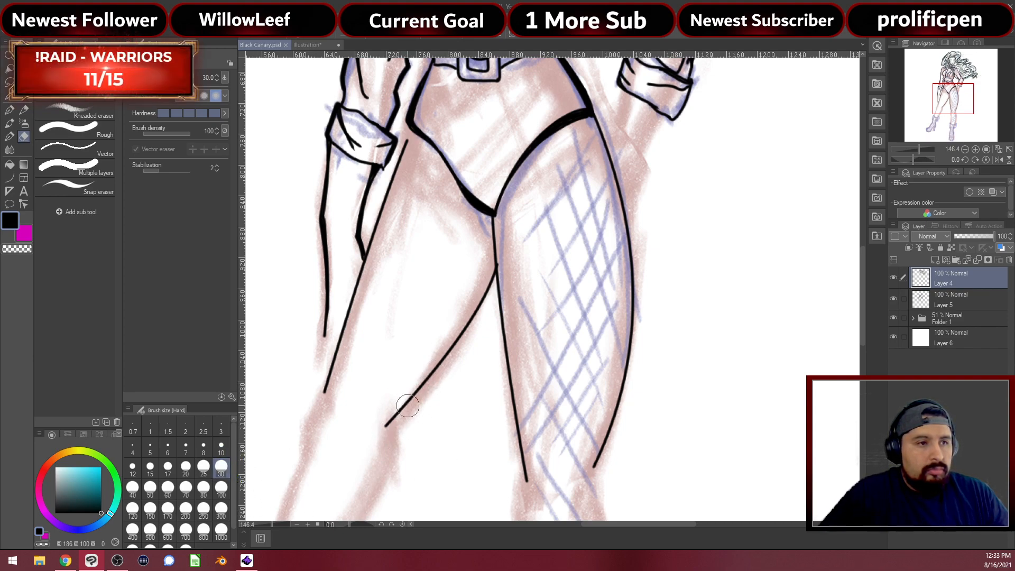
key(p)
click(932, 305)
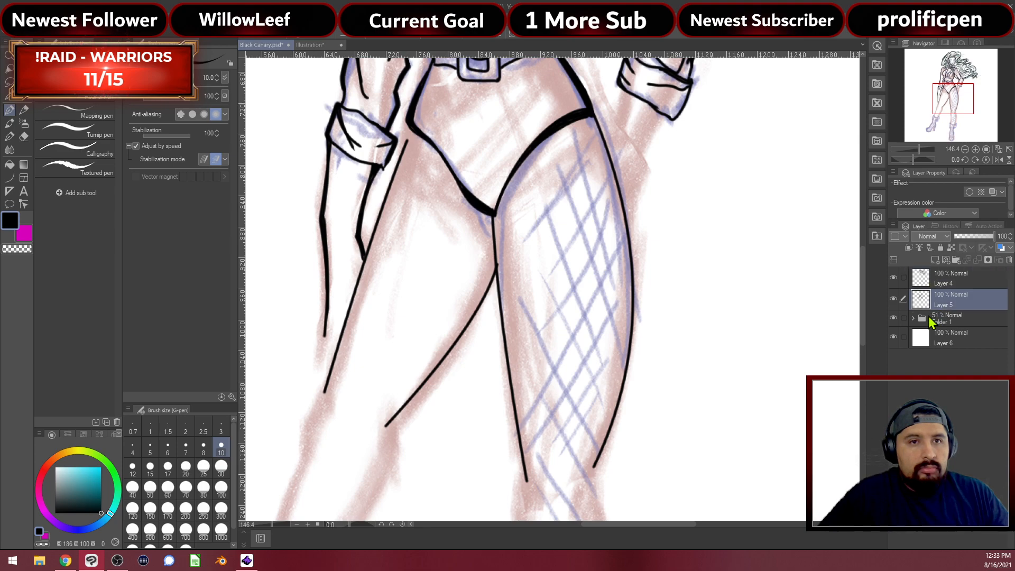
Erase the black leg outlines on Layer 5, return to the pen, and zoom out
key(e)
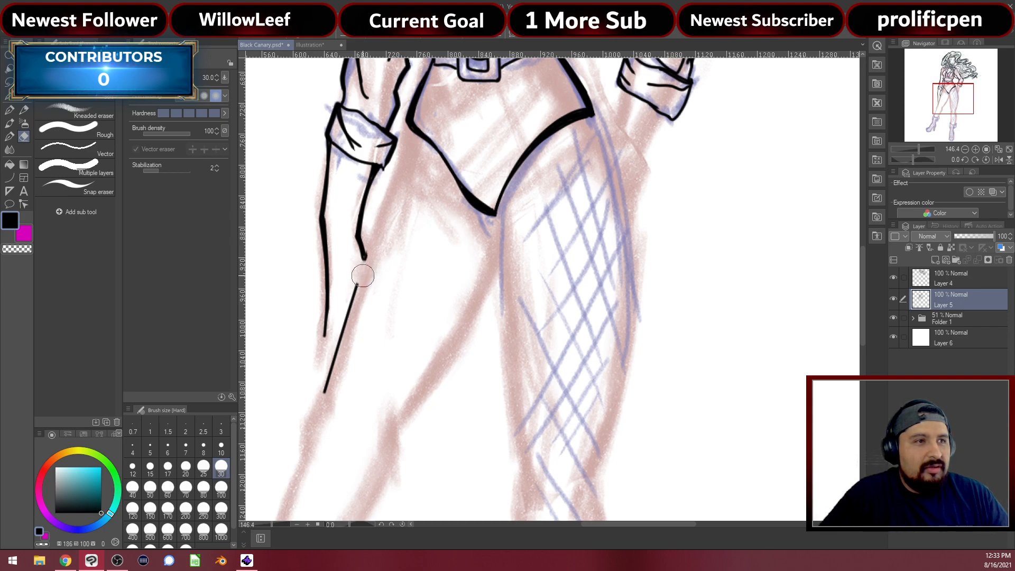
key(p)
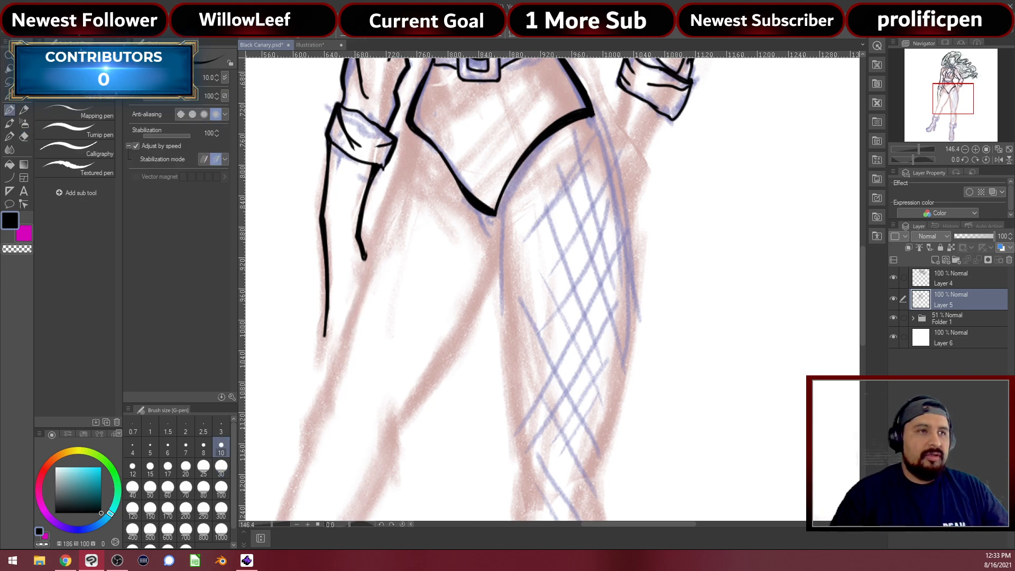
scroll(616, 235, down, 2)
scroll(616, 235, down, 4)
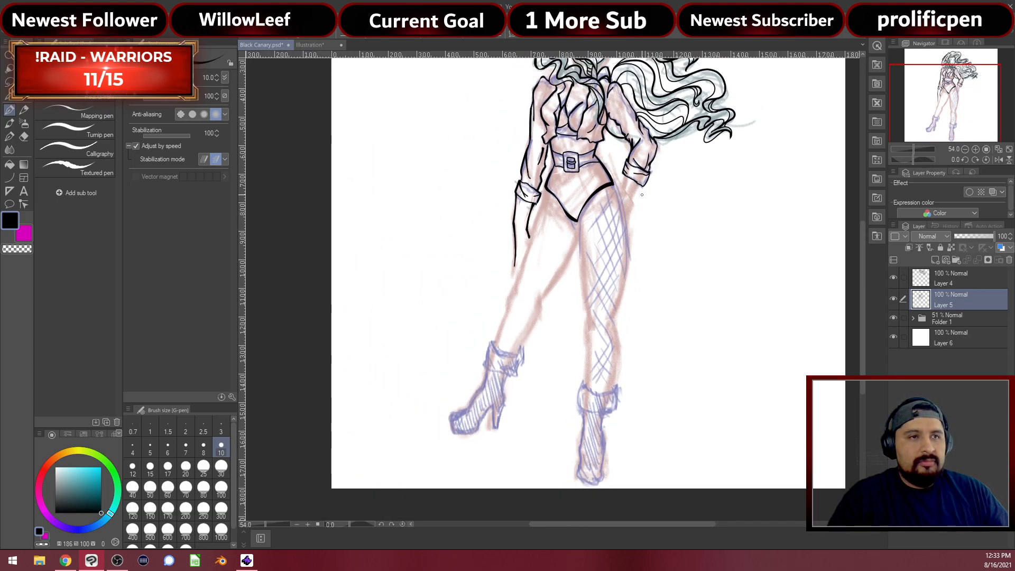
scroll(533, 268, down, 2)
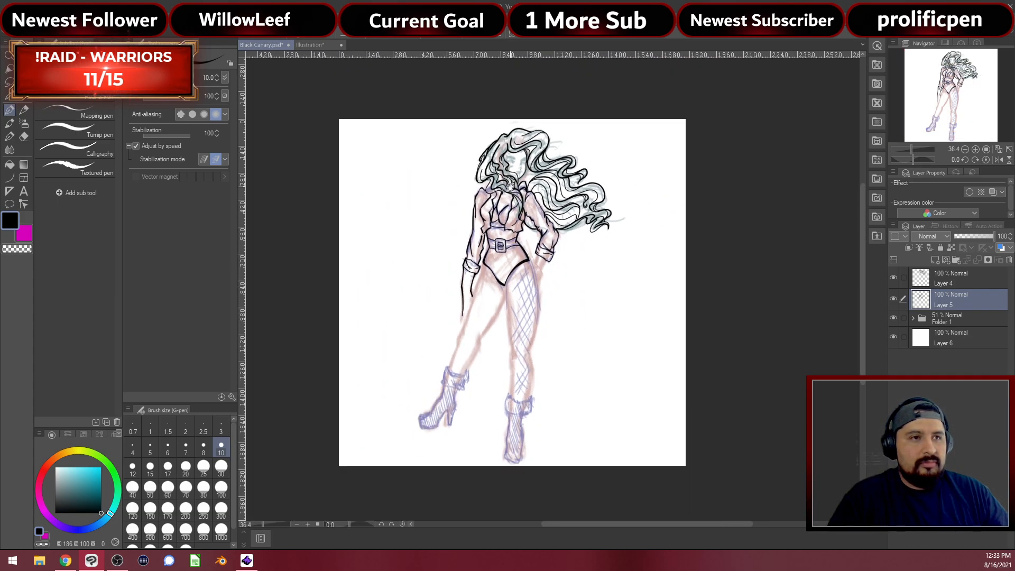
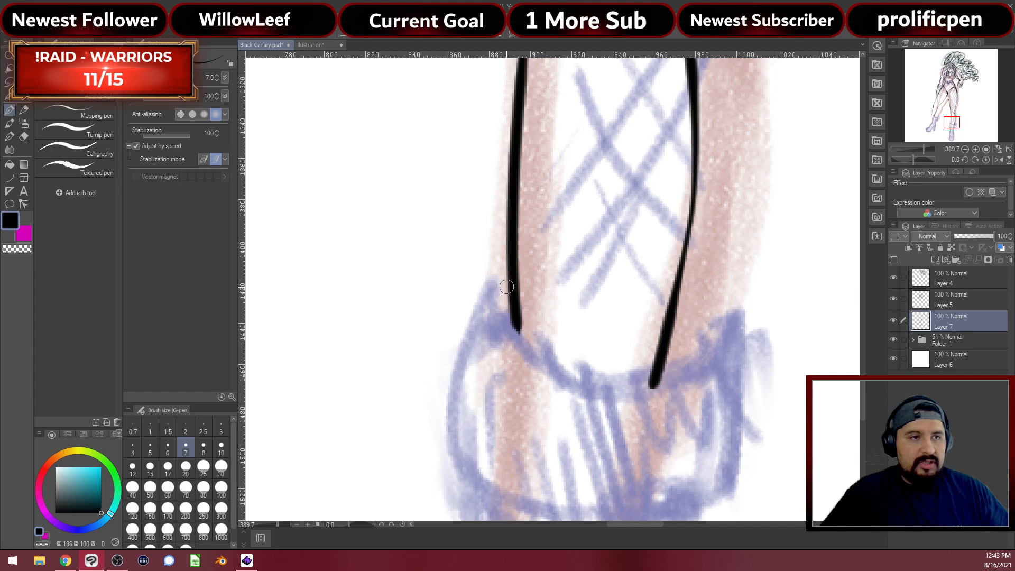
Ink the right boot cuff's top rim, sides and bottom edge around the ankle, redoing strokes as needed
mouse_move(507, 287)
mouse_down()
mouse_move(496, 321)
mouse_move(513, 342)
mouse_move(593, 380)
mouse_move(675, 371)
mouse_move(696, 358)
mouse_move(670, 339)
mouse_up()
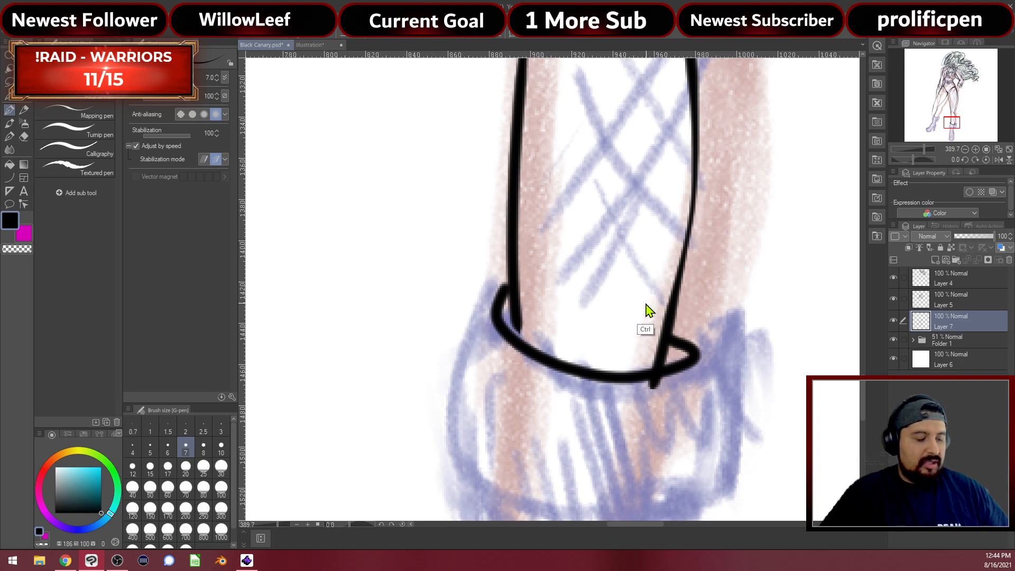
key(ctrl+z)
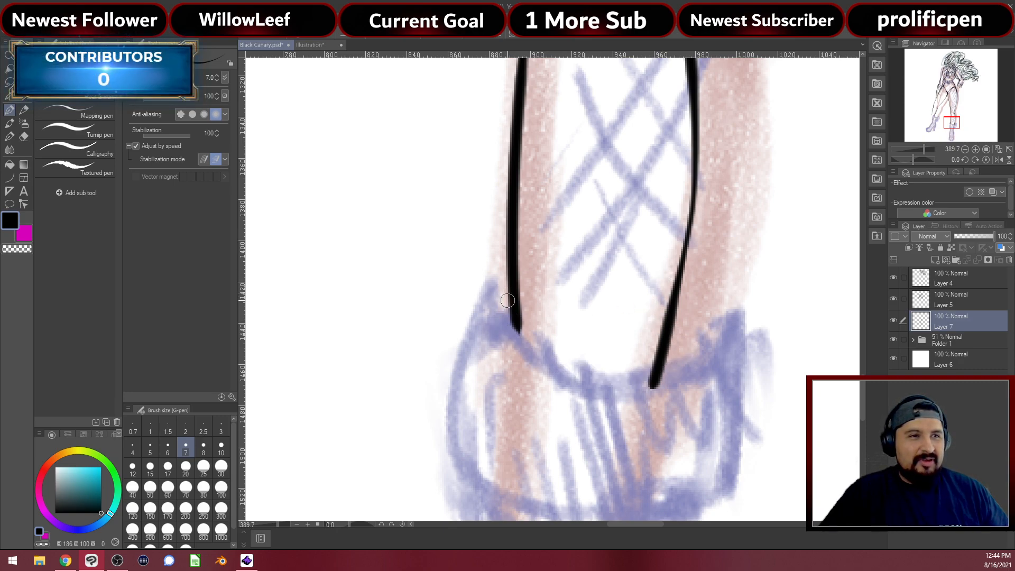
mouse_move(507, 301)
mouse_down()
mouse_move(494, 328)
mouse_move(583, 381)
mouse_move(626, 385)
mouse_move(687, 371)
mouse_move(700, 349)
mouse_move(667, 341)
mouse_up()
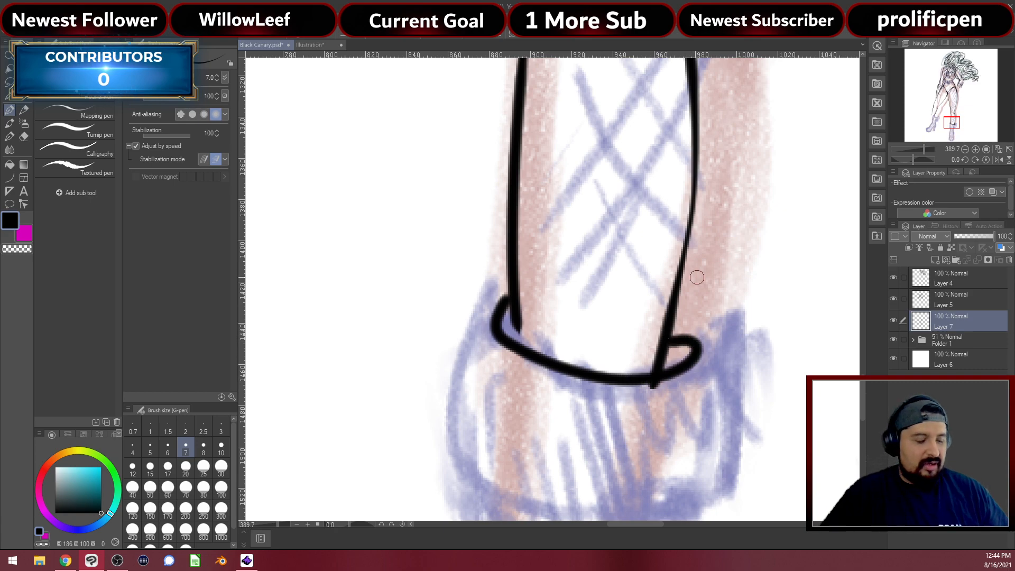
key(ctrl+z)
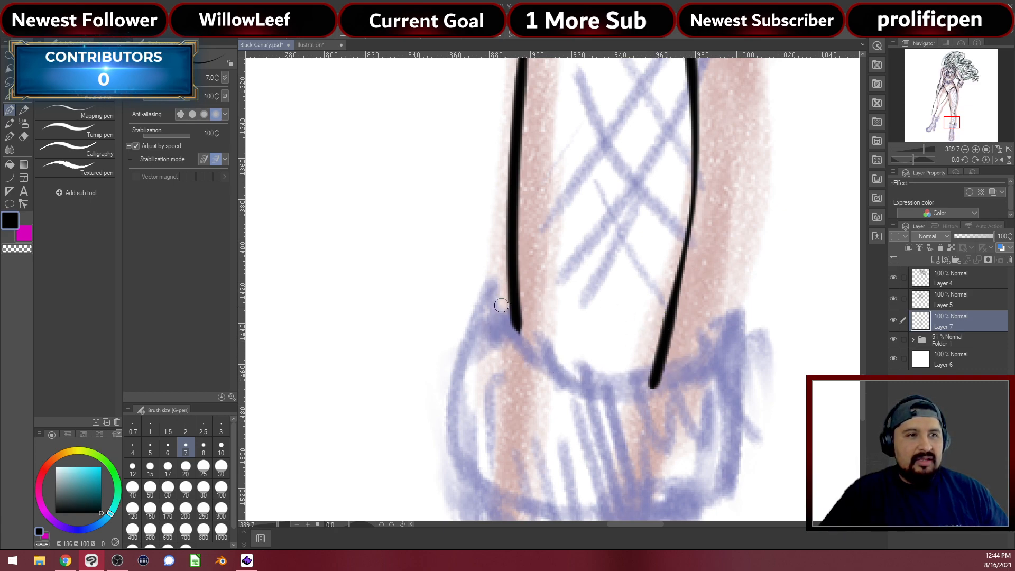
mouse_move(502, 306)
mouse_down()
mouse_move(514, 324)
mouse_move(613, 347)
mouse_move(688, 326)
mouse_up()
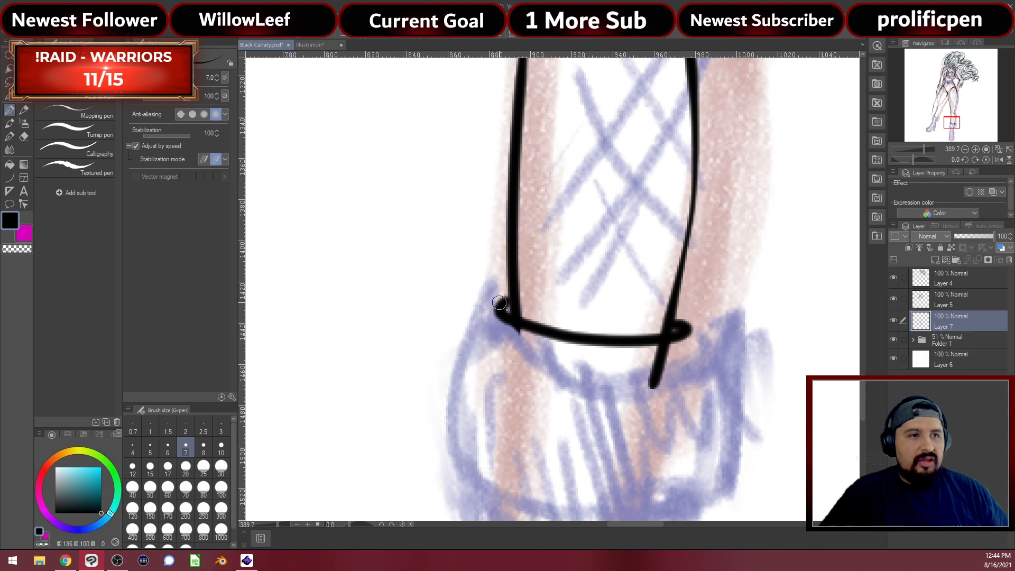
mouse_move(499, 302)
mouse_down()
mouse_move(475, 323)
mouse_move(460, 470)
mouse_move(432, 428)
mouse_move(452, 453)
mouse_move(493, 470)
mouse_move(535, 470)
mouse_move(666, 448)
mouse_move(669, 420)
mouse_up()
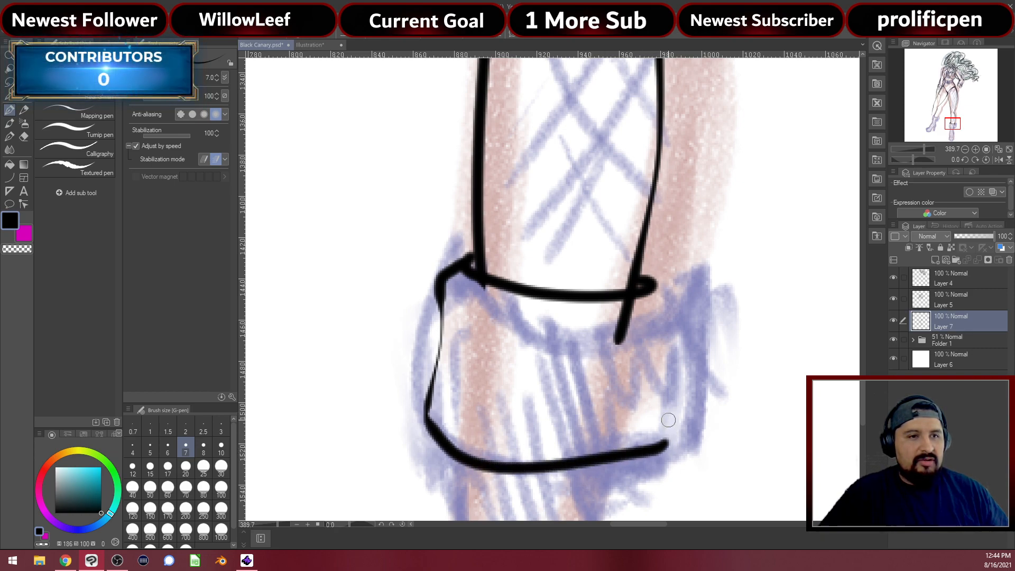
key(ctrl+z)
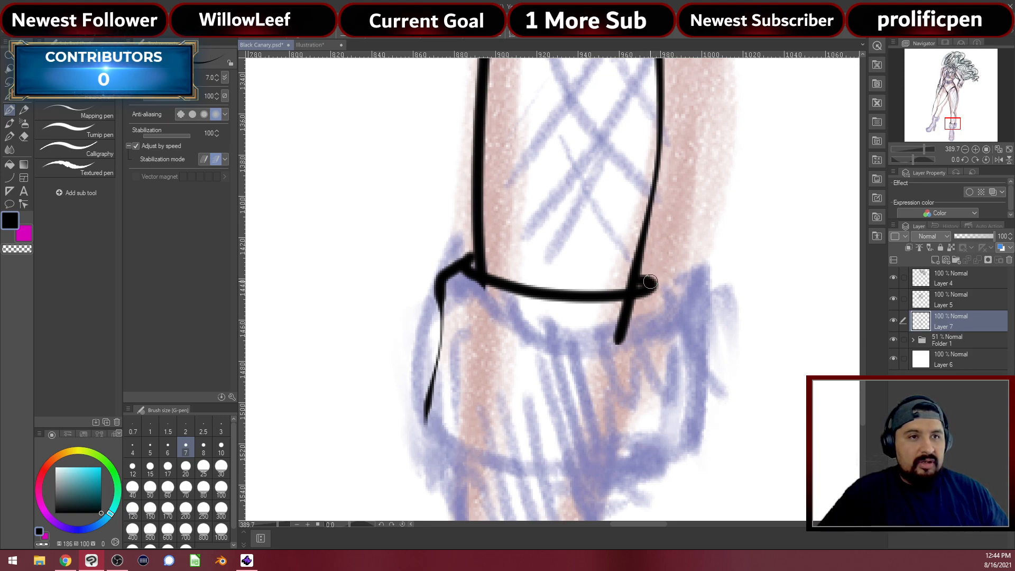
mouse_move(651, 282)
mouse_down()
mouse_move(655, 429)
mouse_move(629, 474)
mouse_move(477, 475)
mouse_move(426, 457)
mouse_move(416, 426)
mouse_move(447, 326)
mouse_up()
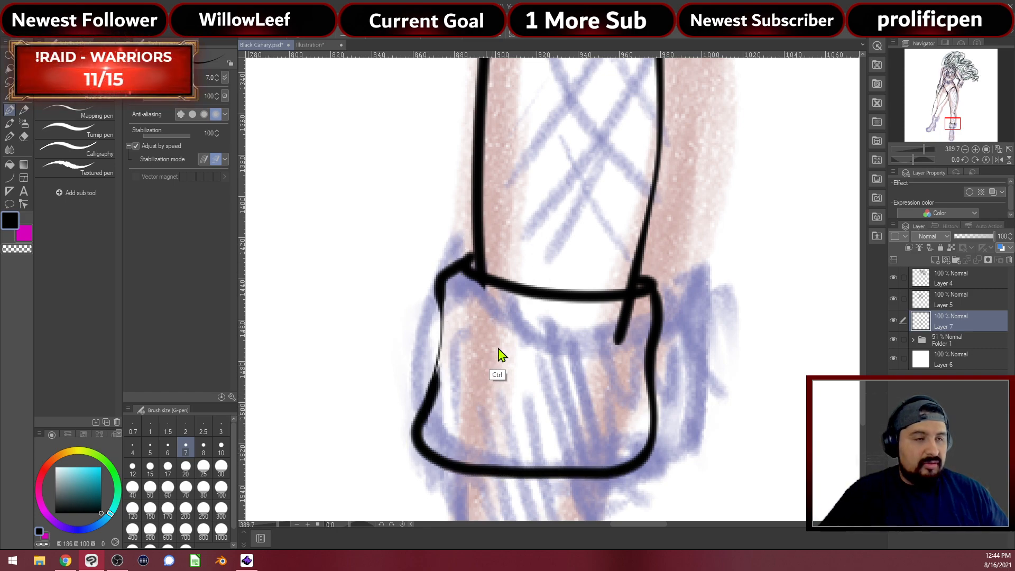
key(ctrl+z)
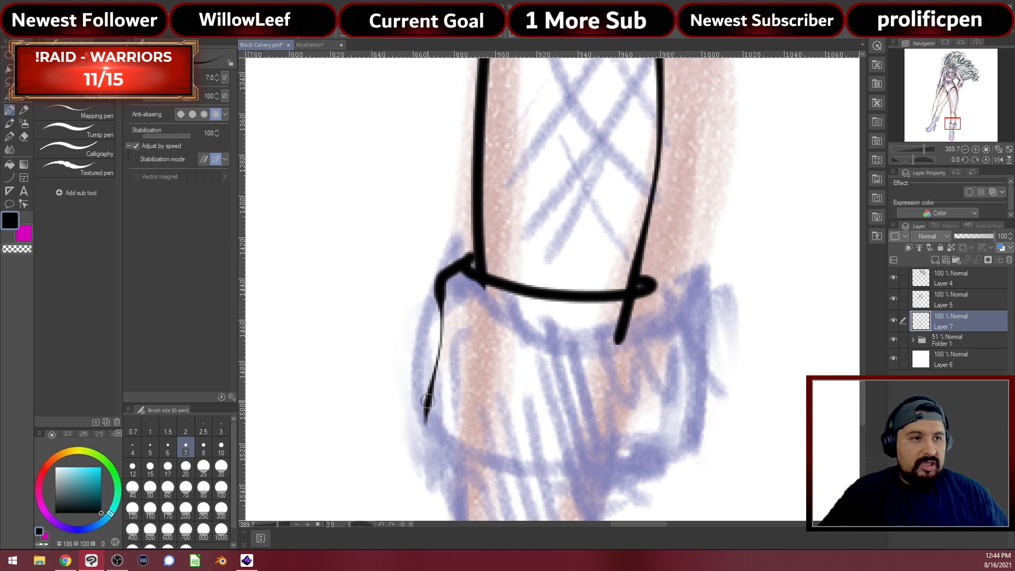
mouse_move(428, 400)
mouse_down()
mouse_move(434, 436)
mouse_move(461, 455)
mouse_move(537, 468)
mouse_move(619, 464)
mouse_move(650, 416)
mouse_move(641, 349)
mouse_move(649, 273)
mouse_up()
Thicken the cuff's left edge line with a heavier G-pen stroke
drag(610, 404, 606, 304)
drag(605, 358, 621, 561)
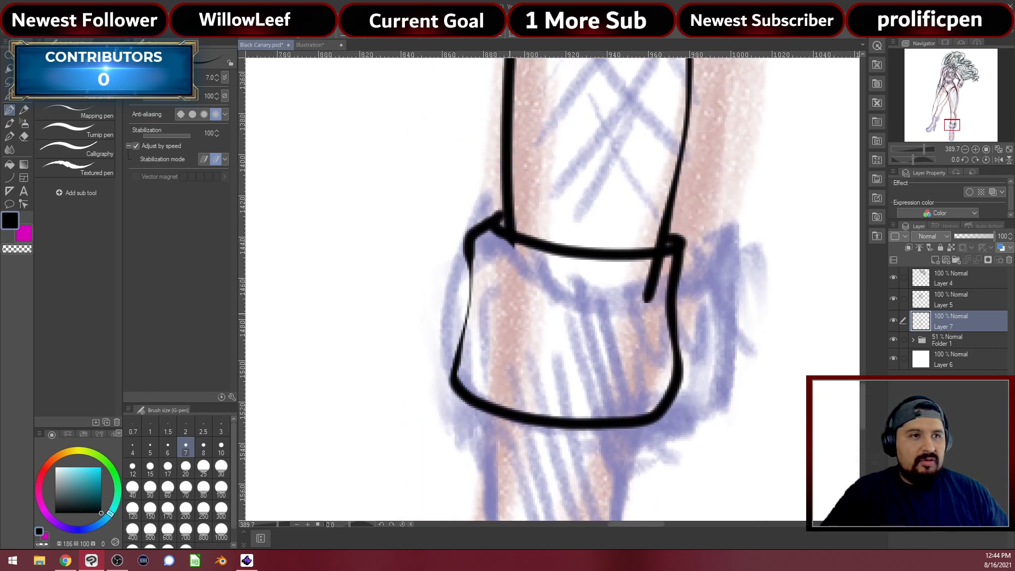
drag(468, 245, 466, 322)
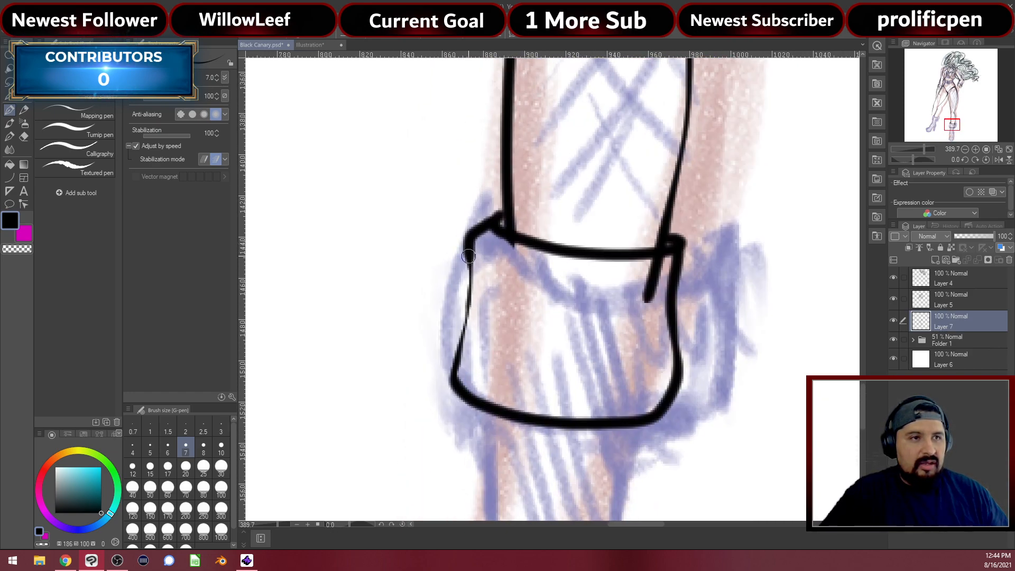
drag(469, 249, 466, 332)
key(ctrl+z)
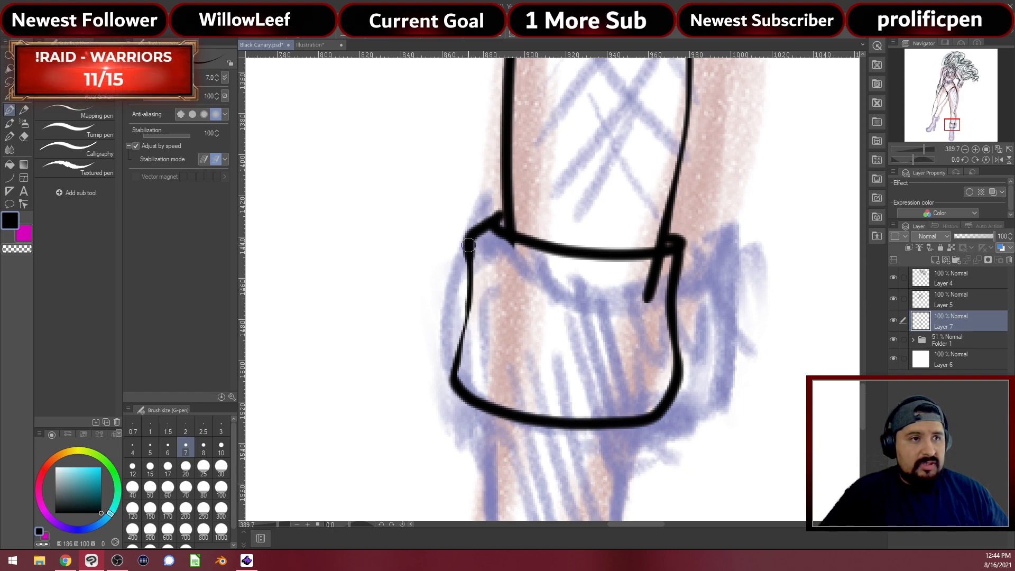
drag(468, 245, 463, 342)
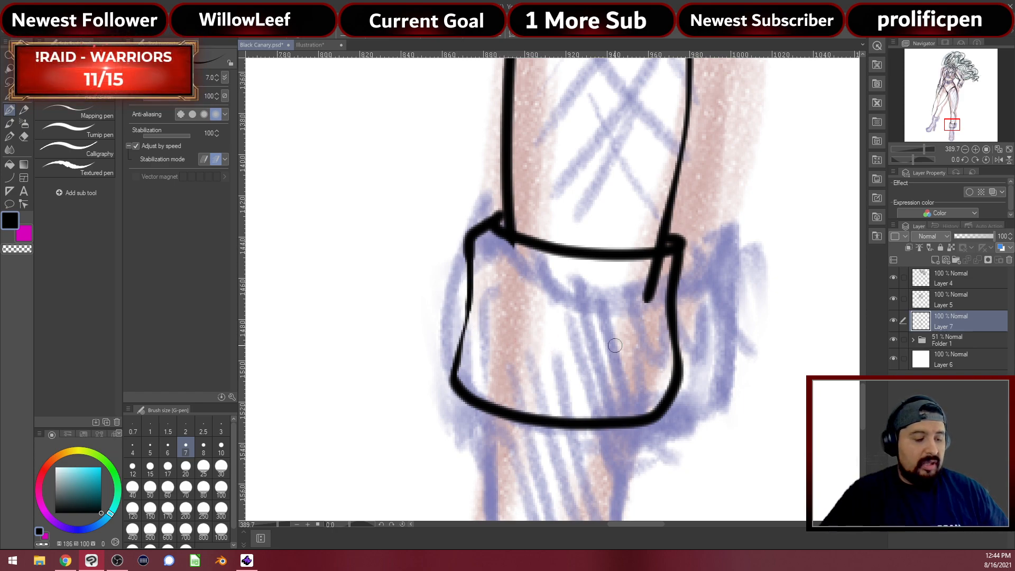
Erase the stray leg line below the cuff's corner and zoom out to both lower legs
key(e)
mouse_move(639, 294)
mouse_down()
mouse_move(650, 297)
mouse_move(658, 267)
mouse_up()
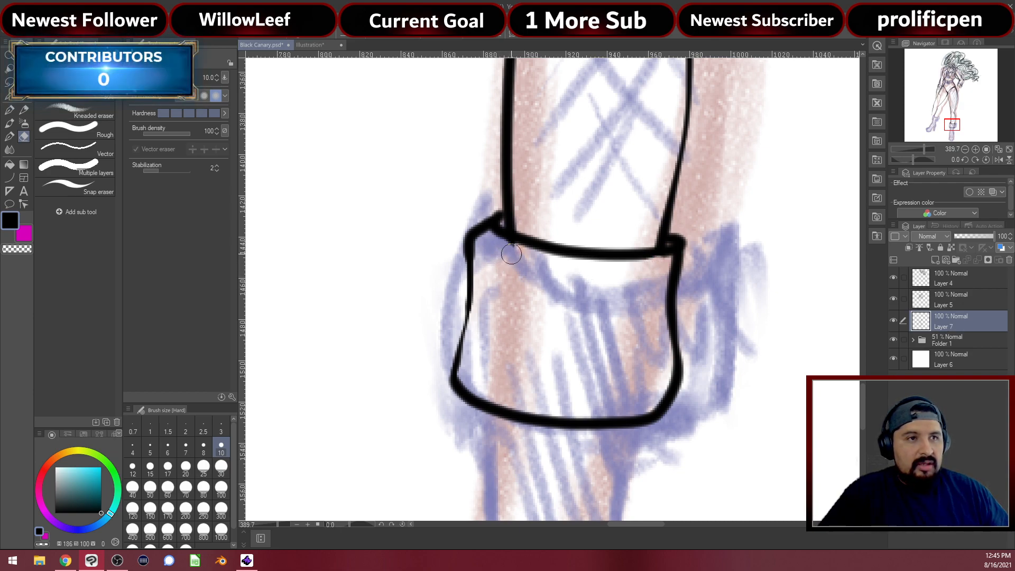
key(p)
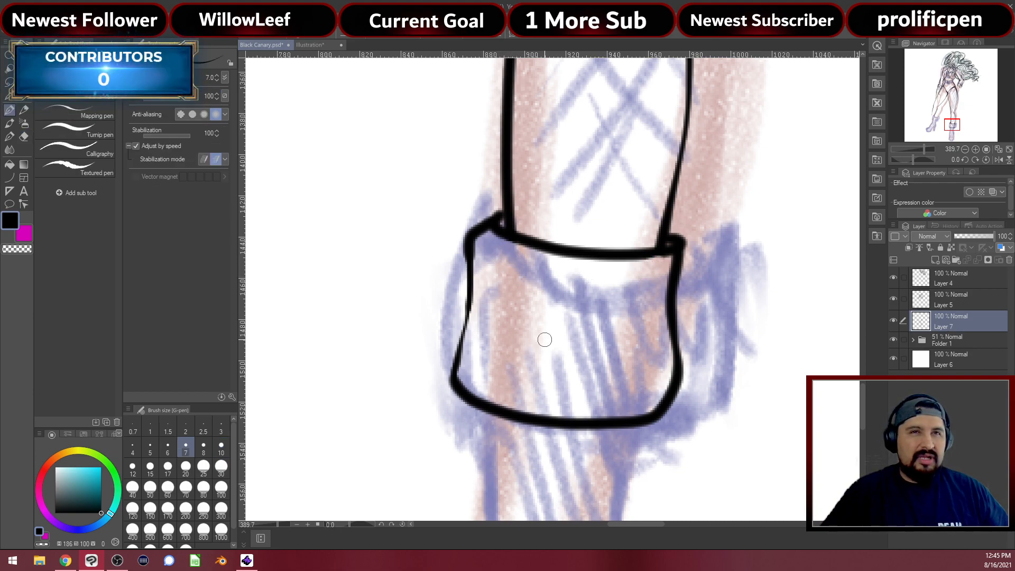
scroll(512, 336, down, 11)
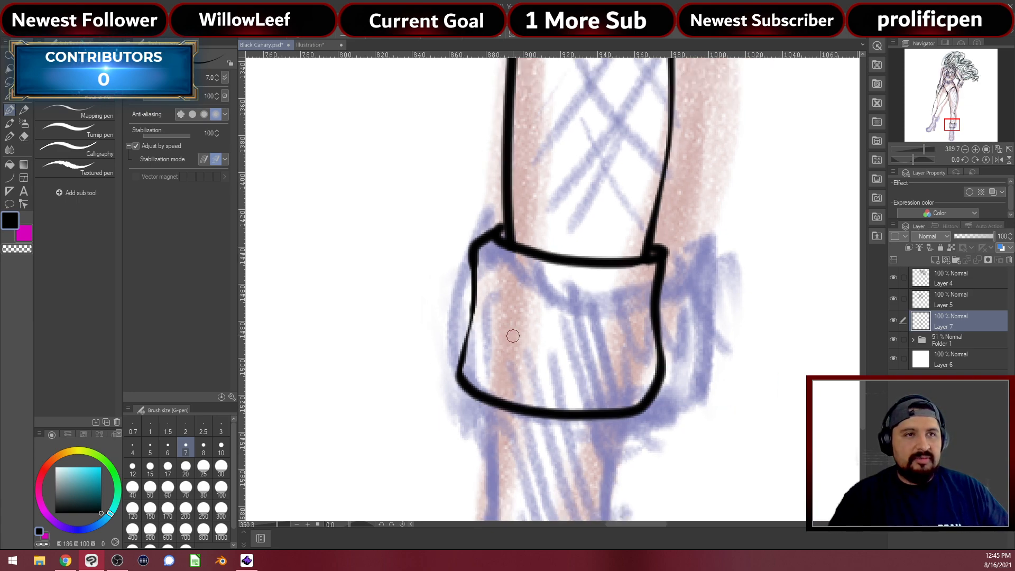
drag(449, 179, 506, 237)
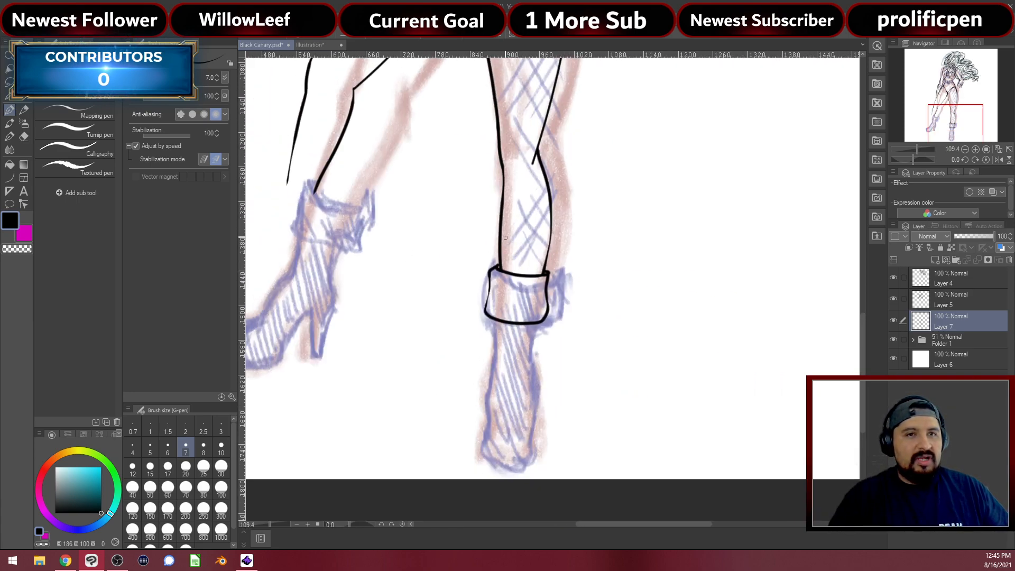
Hide the coloured sketch folder and zoom out to view the whole figure's lineart
click(894, 339)
scroll(295, 265, down, 4)
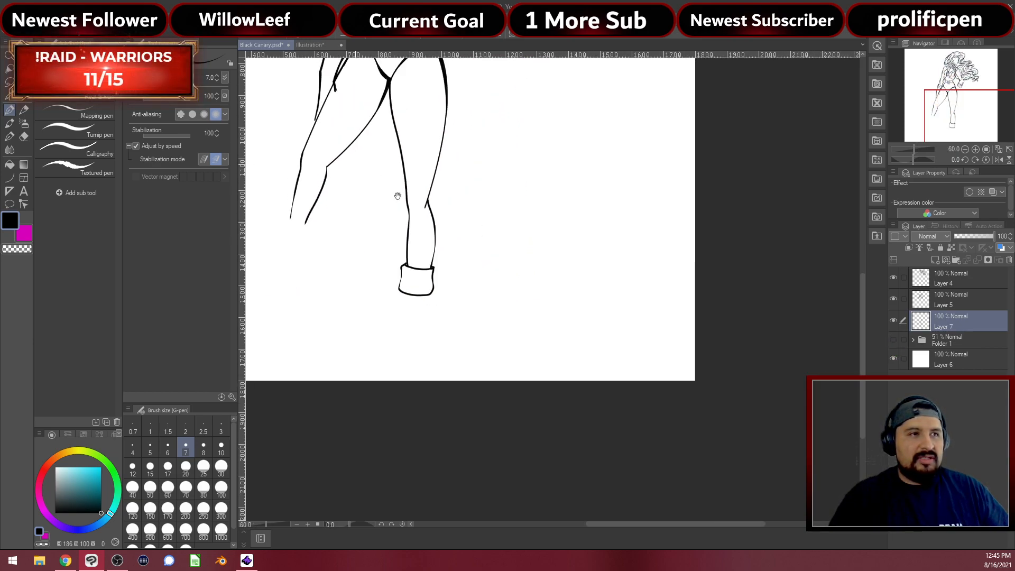
drag(398, 196, 499, 354)
scroll(499, 344, down, 1)
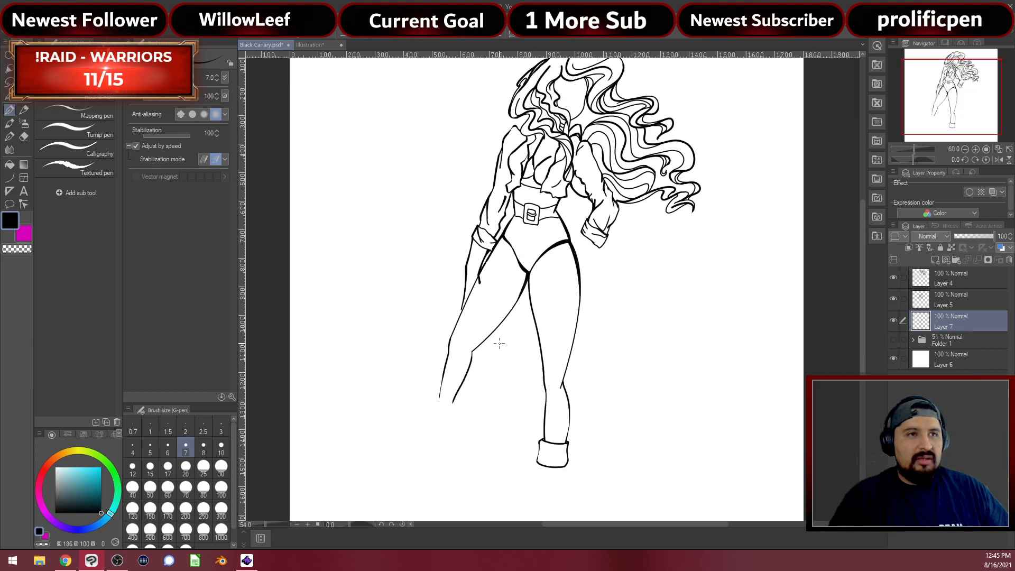
scroll(499, 343, down, 1)
scroll(519, 305, up, 3)
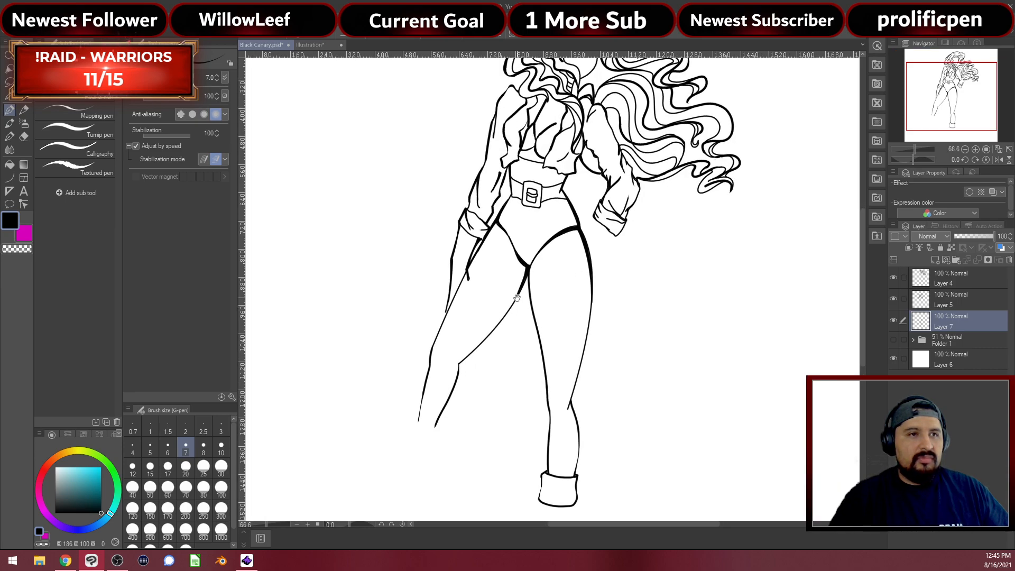
drag(517, 298, 529, 350)
Select Layer 5 and add Layer 4 to edit them together
scroll(529, 346, down, 1)
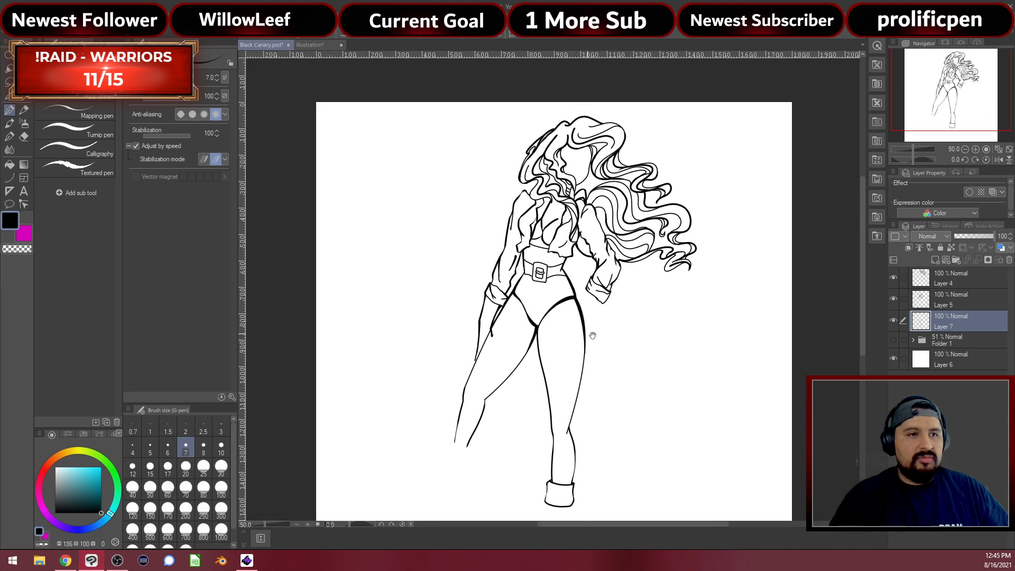
scroll(593, 336, down, 3)
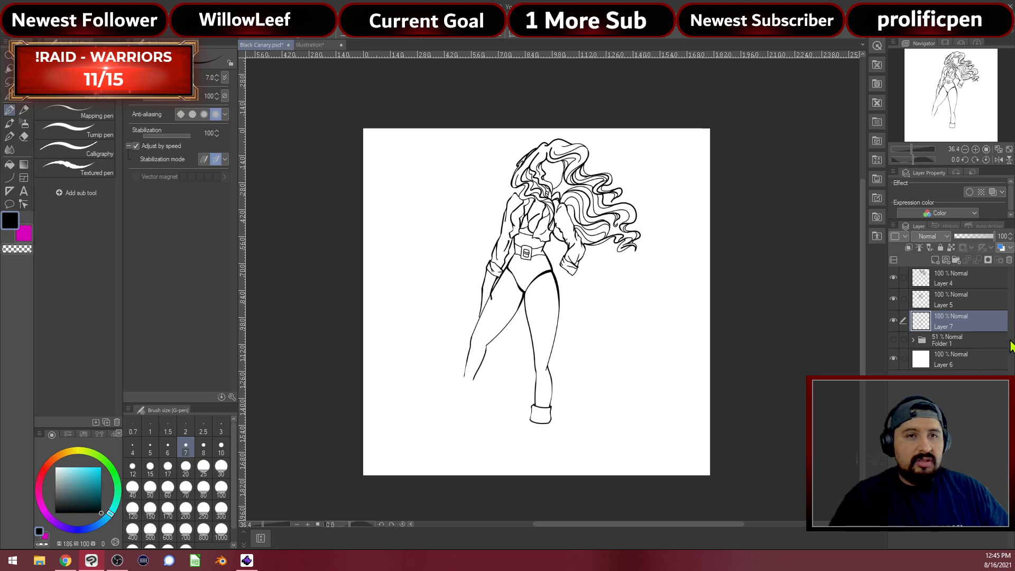
click(967, 299)
ctrl+click(965, 280)
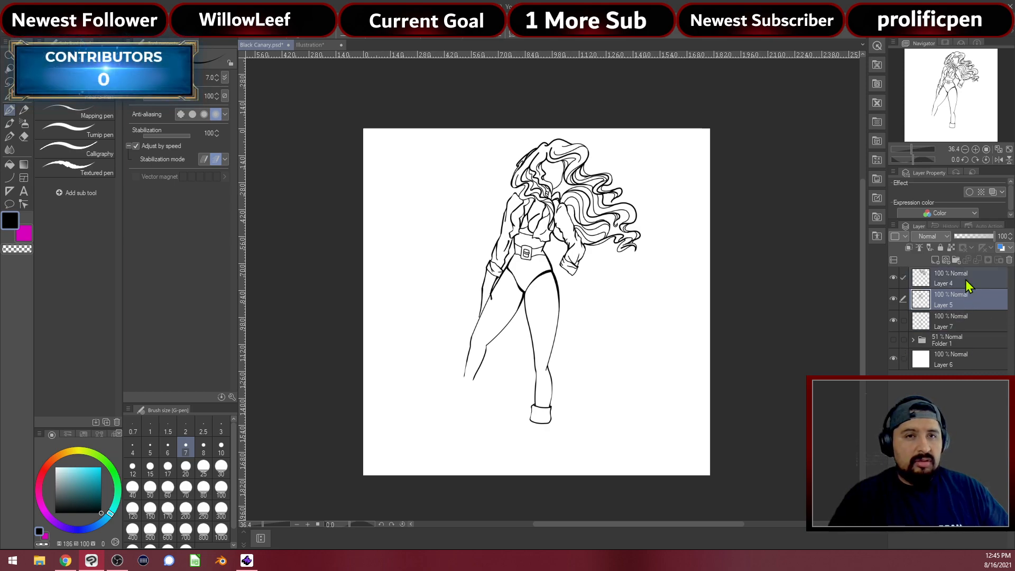
Rotate the upper-body line art on Layers 4 and 5 to about -4.1° and nudge it upward
key(ctrl+t)
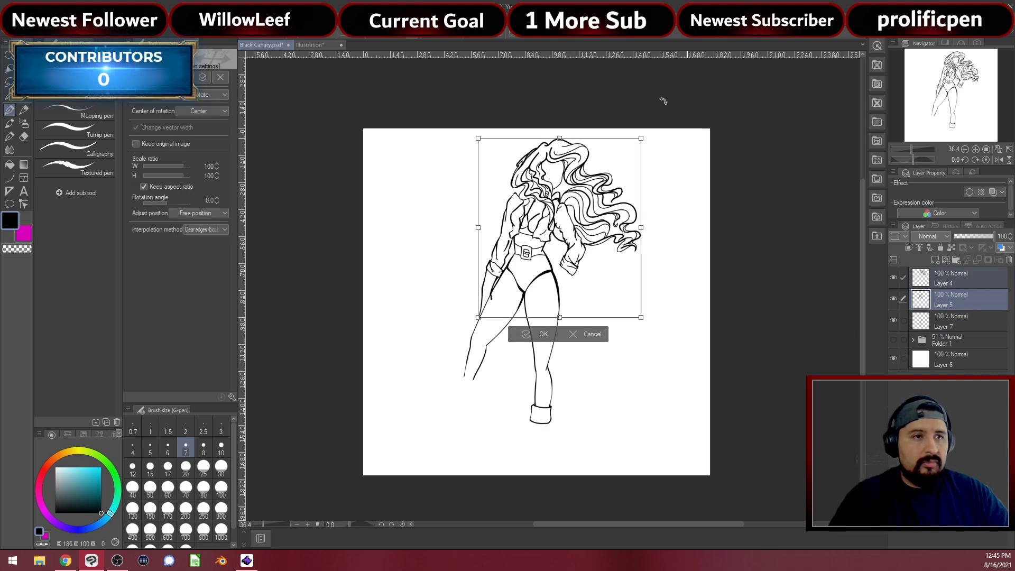
drag(668, 117, 658, 114)
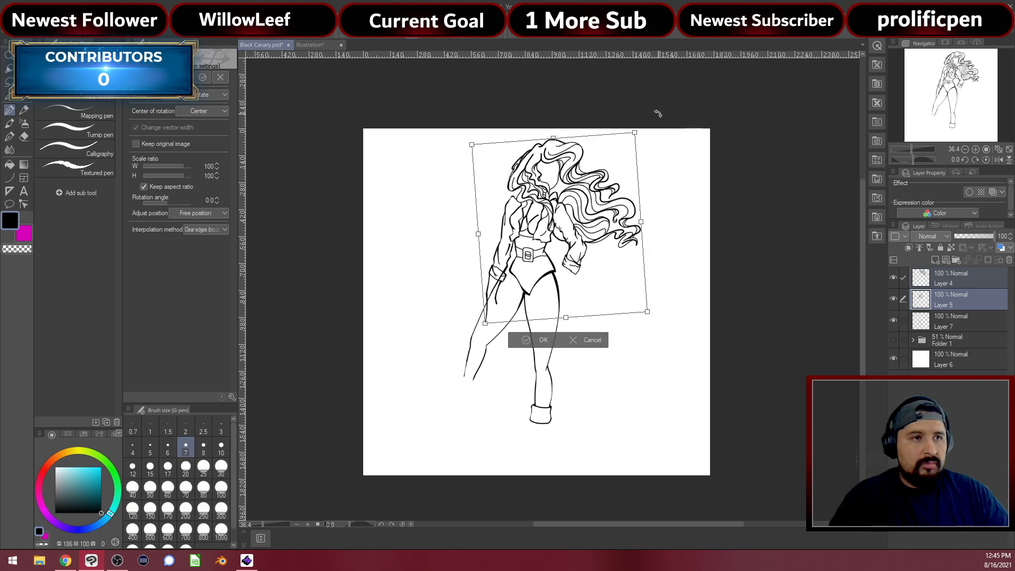
drag(602, 306, 581, 308)
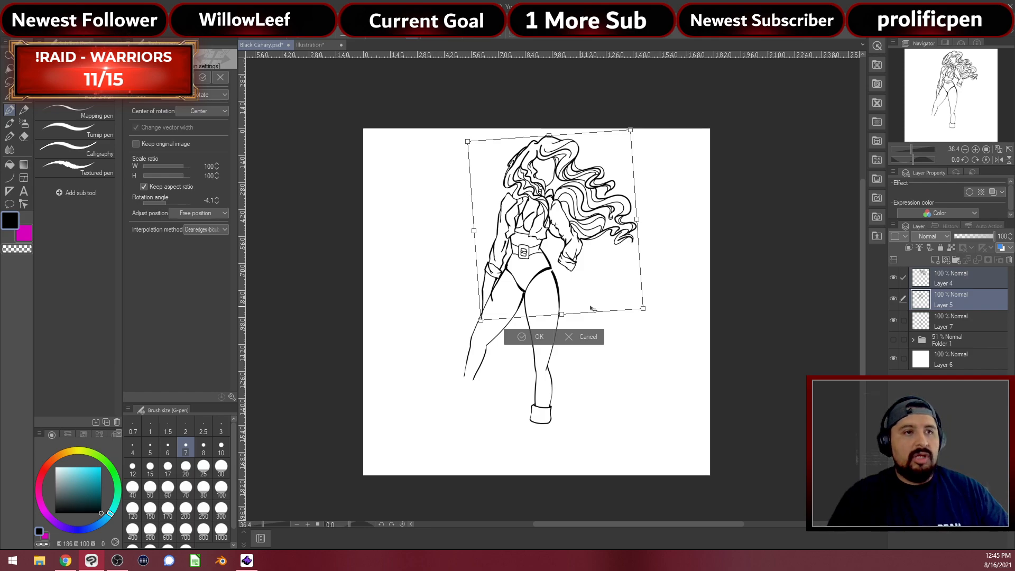
key(Return)
scroll(592, 299, up, 3)
scroll(528, 284, up, 2)
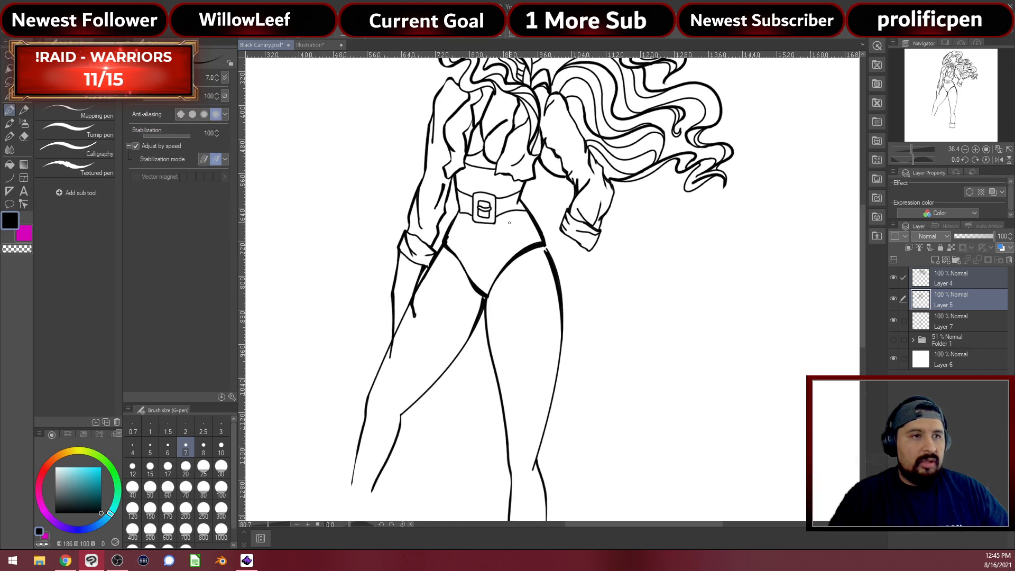
On Layer 7, clean up the thigh lines so they join the belt and hips smoothly
scroll(468, 278, up, 3)
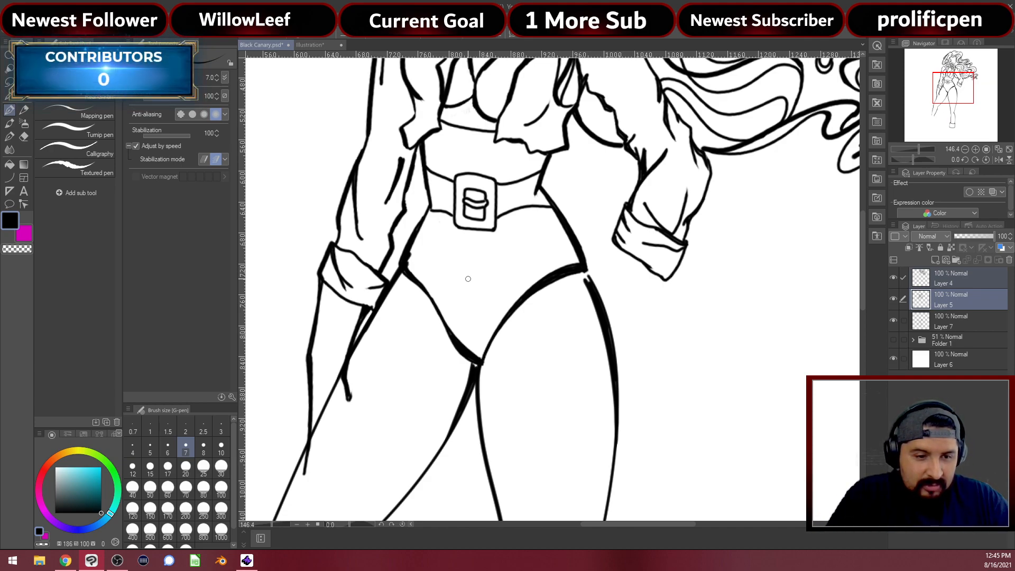
scroll(436, 313, up, 1)
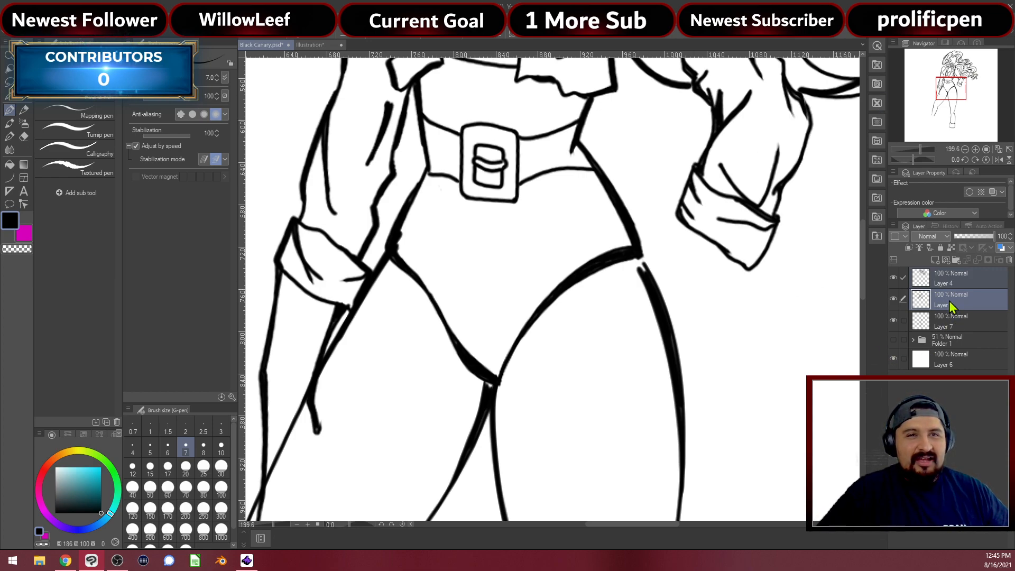
click(944, 323)
key(e)
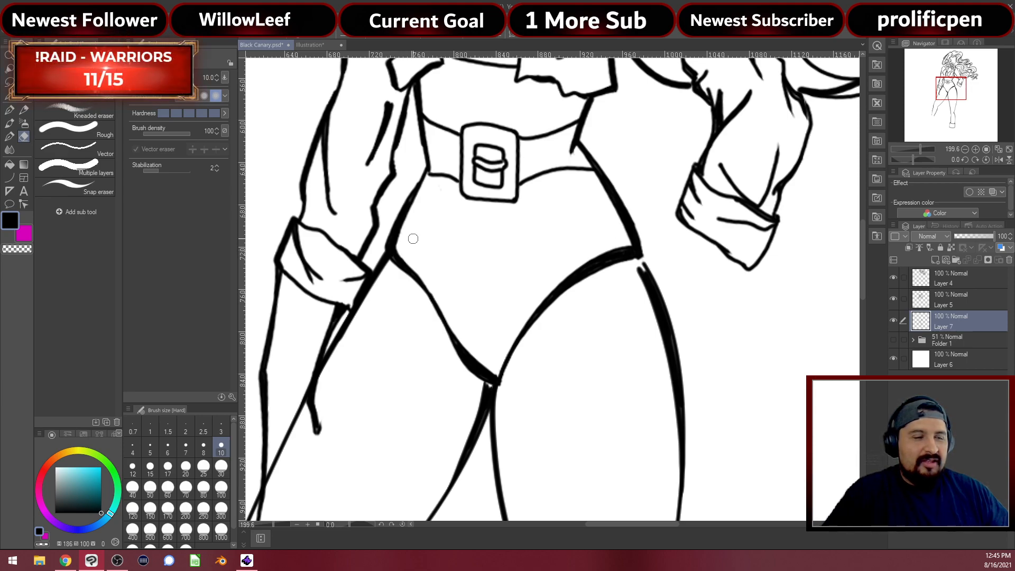
key(p)
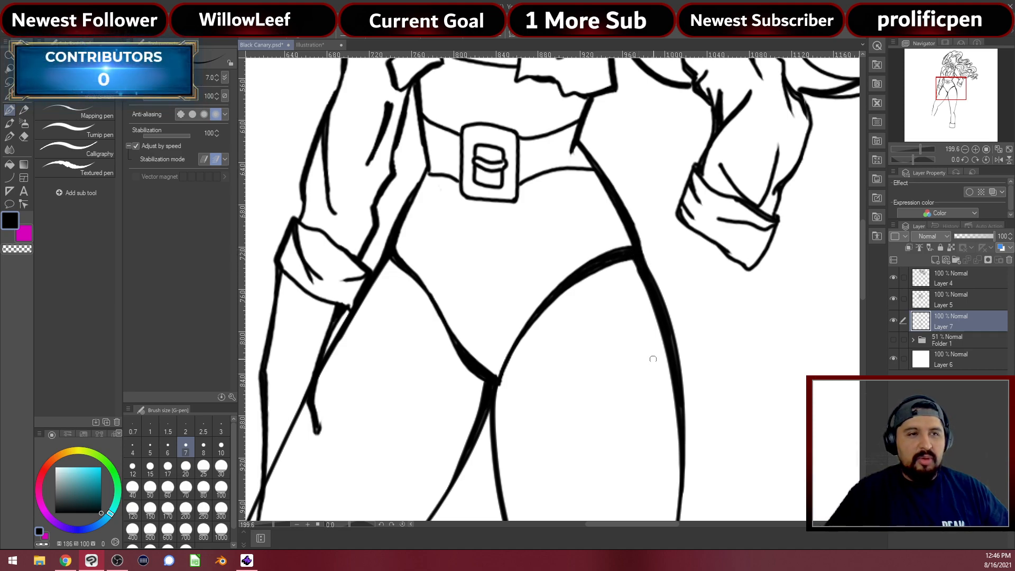
Pan down the page to bring the lower legs and right boot cuff into view
drag(643, 398, 705, 199)
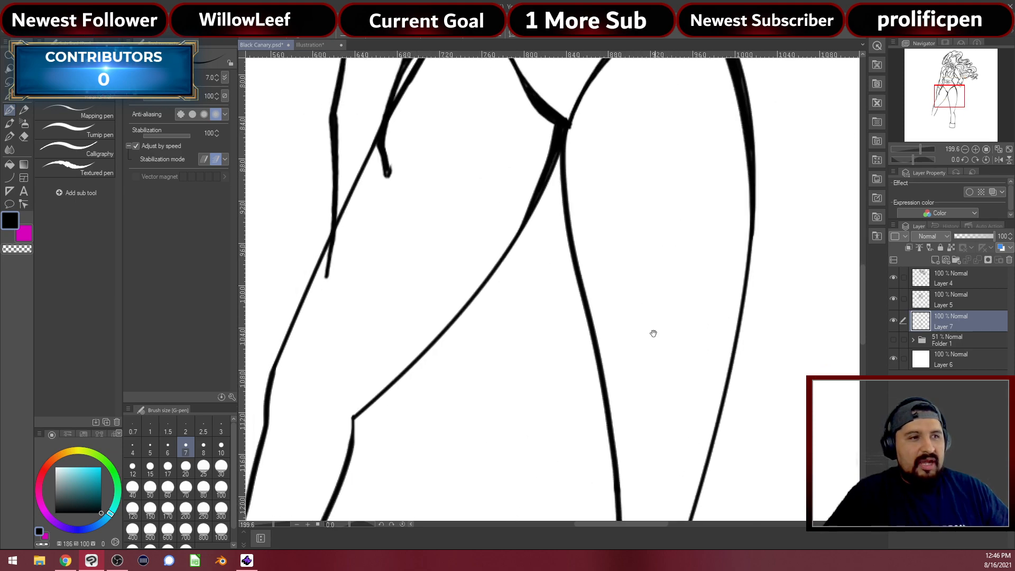
drag(653, 334, 670, 197)
drag(671, 309, 645, 197)
drag(612, 392, 665, 189)
mouse_move(665, 244)
mouse_down()
mouse_move(646, 222)
mouse_move(623, 121)
mouse_up()
Show the sketch folder again and zoom in on the left leg's boot sketch
mouse_move(658, 245)
mouse_down()
mouse_move(758, 393)
mouse_move(799, 369)
mouse_up()
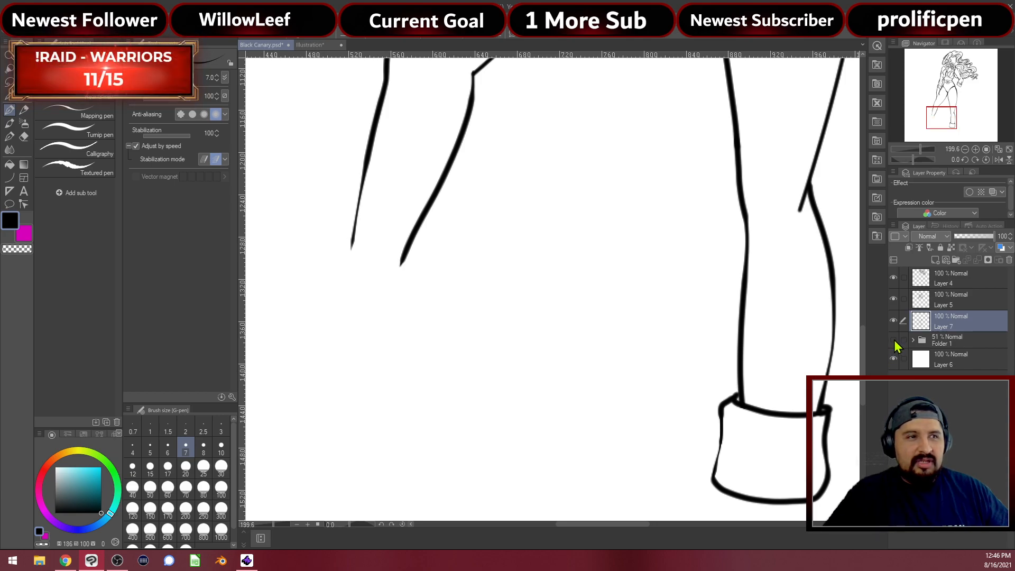
click(893, 340)
mouse_move(398, 359)
mouse_down()
mouse_move(534, 372)
mouse_move(528, 381)
mouse_up()
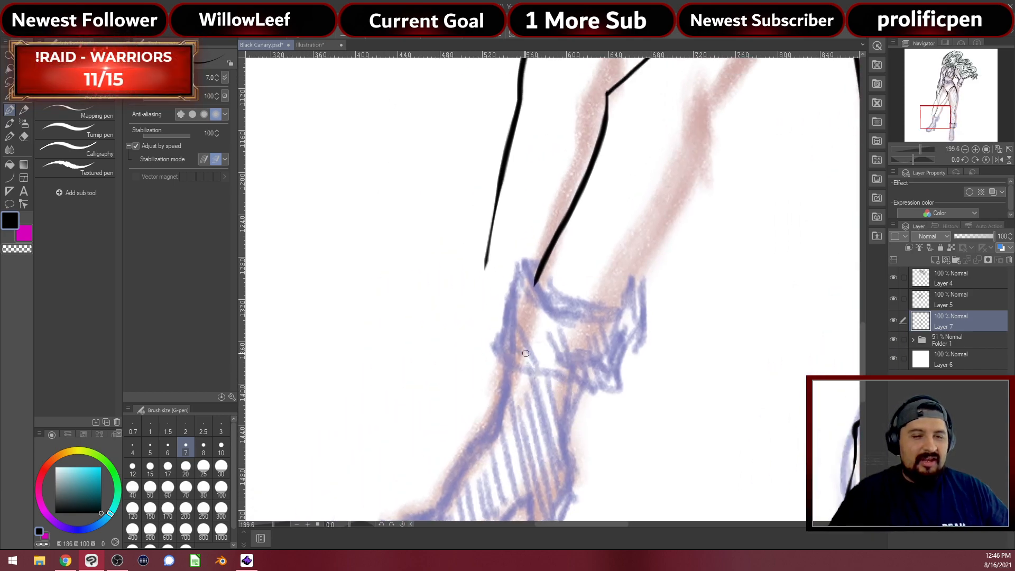
scroll(513, 258, up, 3)
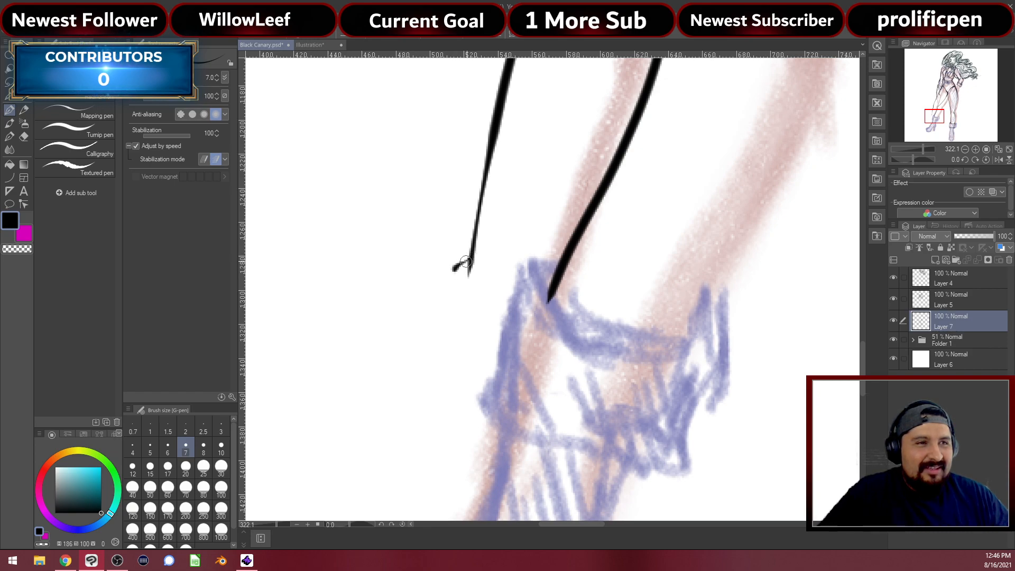
Ink the left boot cuff's top rim, left side, bottom and right side
mouse_move(453, 274)
mouse_down()
mouse_move(520, 297)
mouse_move(577, 289)
mouse_move(561, 281)
mouse_up()
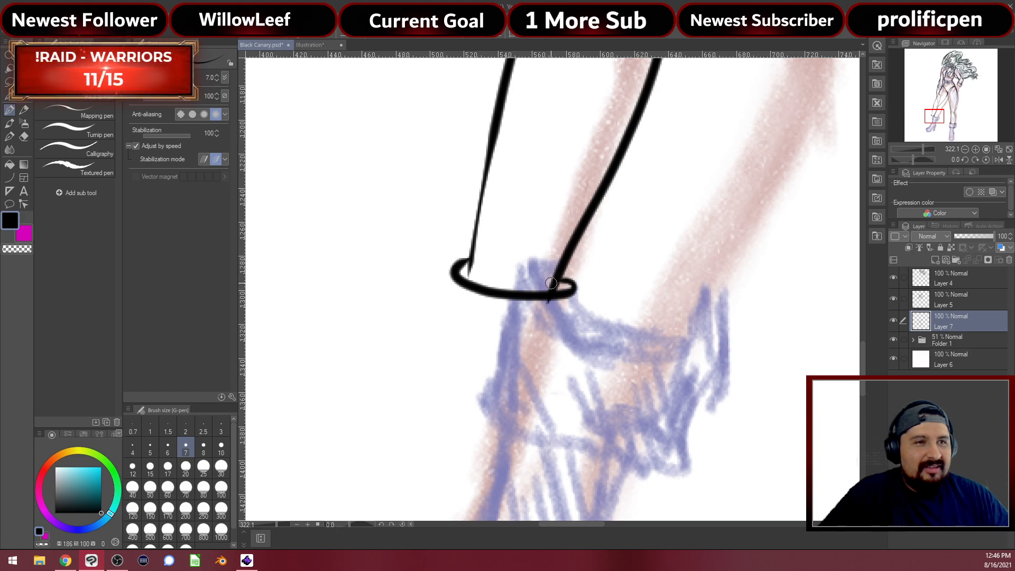
scroll(492, 324, down, 3)
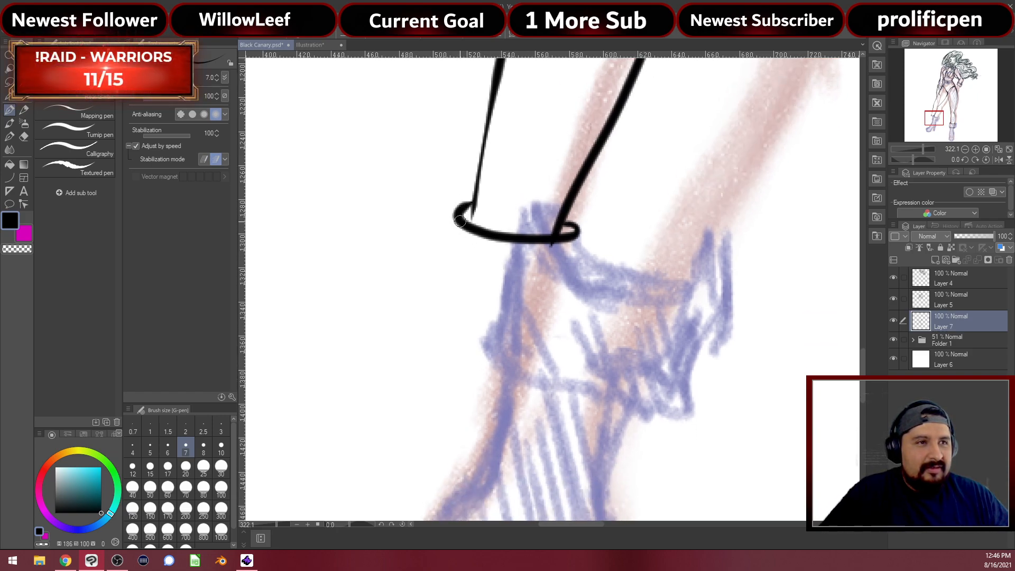
mouse_move(454, 250)
mouse_down()
mouse_move(444, 303)
mouse_move(462, 326)
mouse_move(572, 319)
mouse_up()
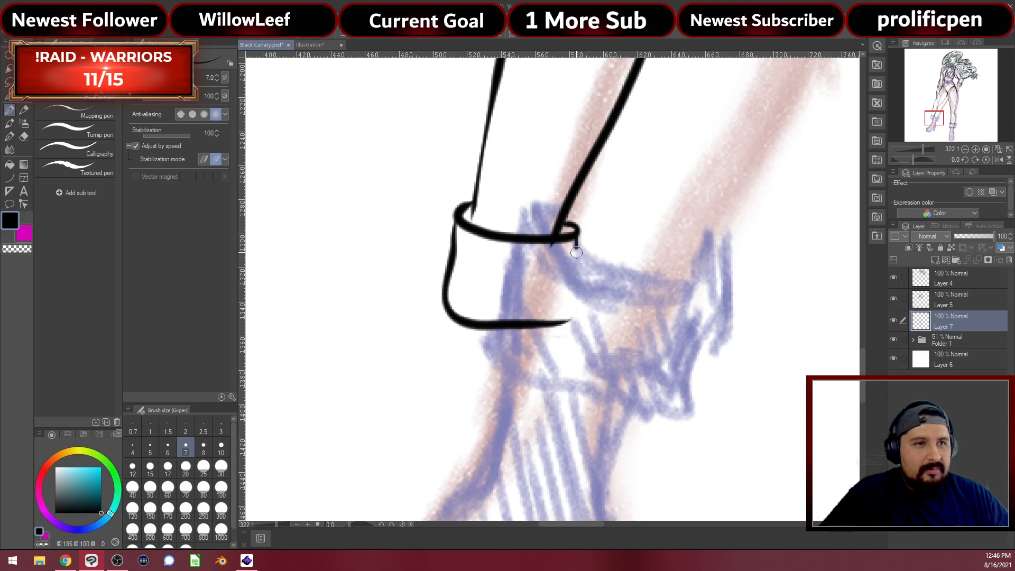
drag(575, 279, 569, 319)
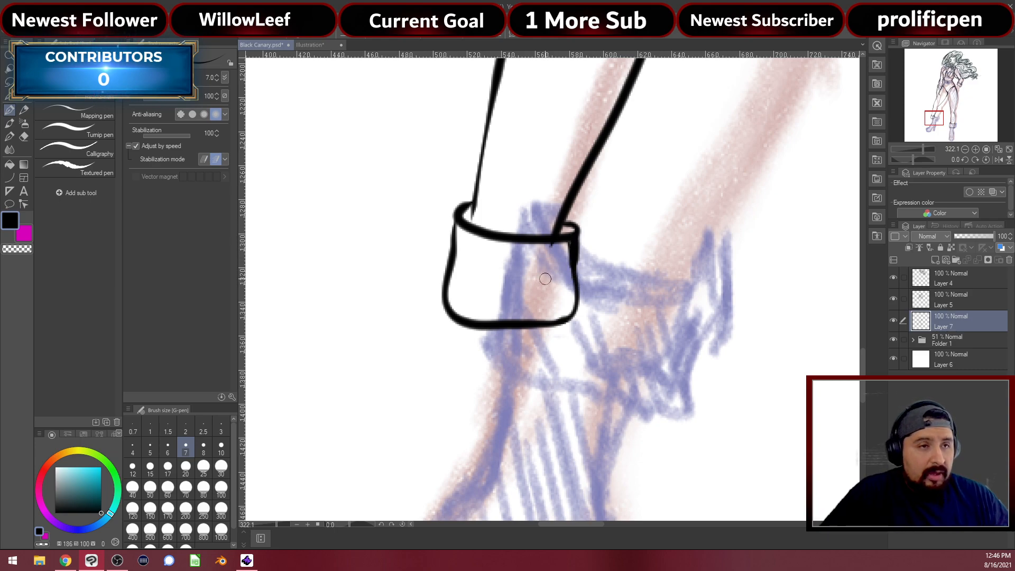
Tidy the left cuff with the eraser and zoom back out
key(e)
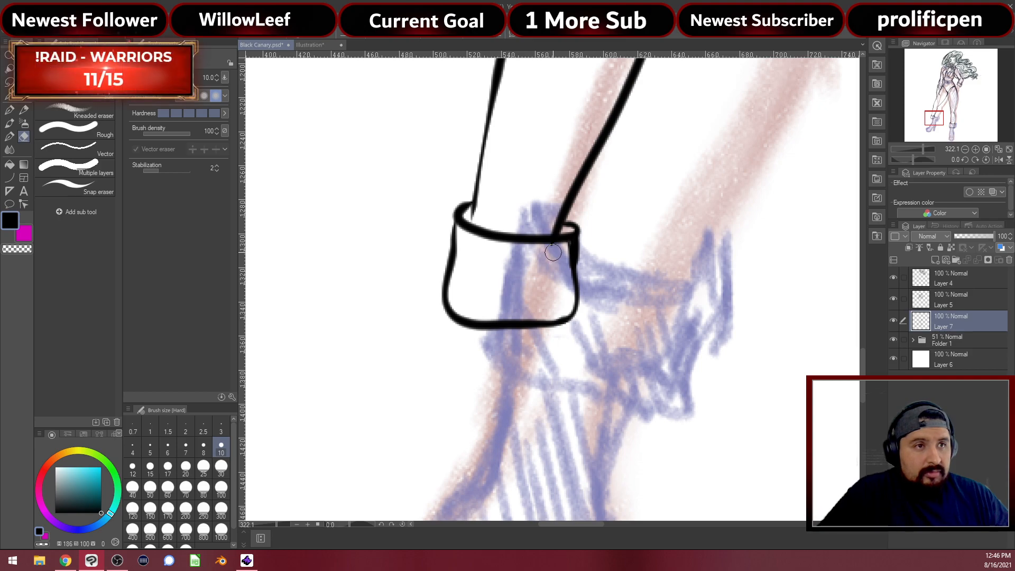
key(p)
scroll(566, 222, down, 5)
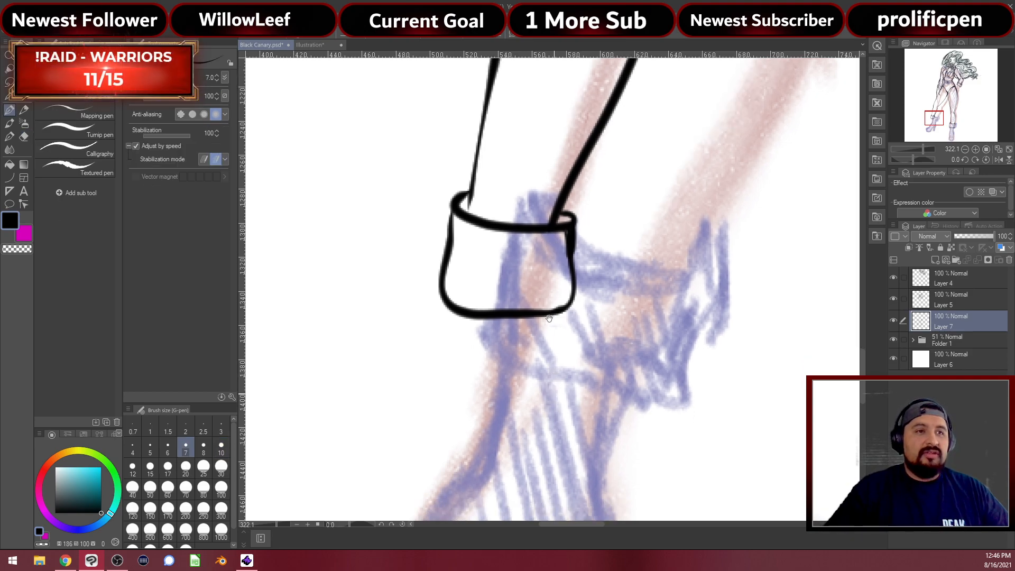
scroll(559, 188, down, 4)
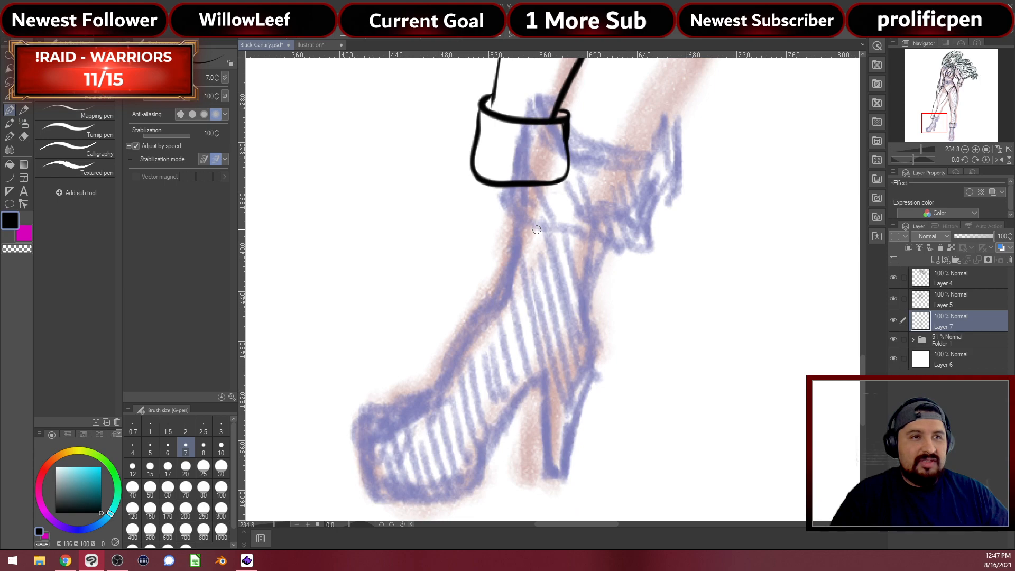
scroll(509, 231, up, 1)
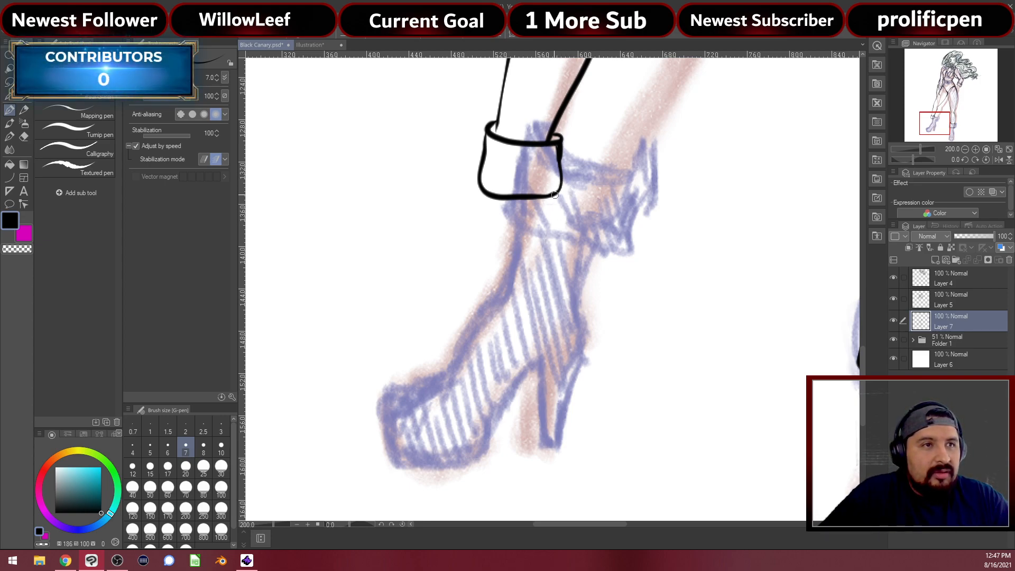
scroll(560, 266, down, 7)
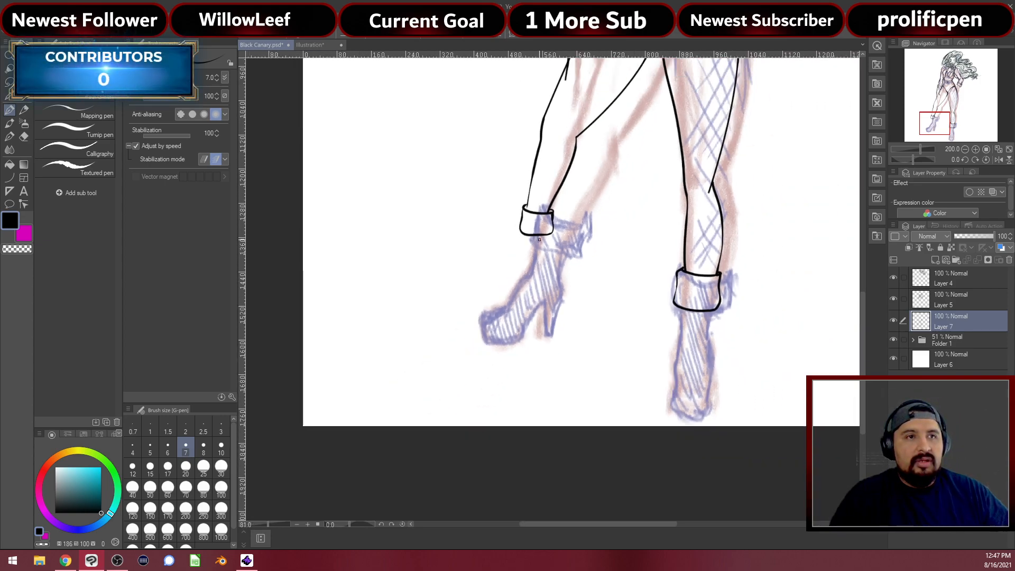
click(894, 340)
scroll(551, 204, down, 3)
drag(551, 204, 568, 293)
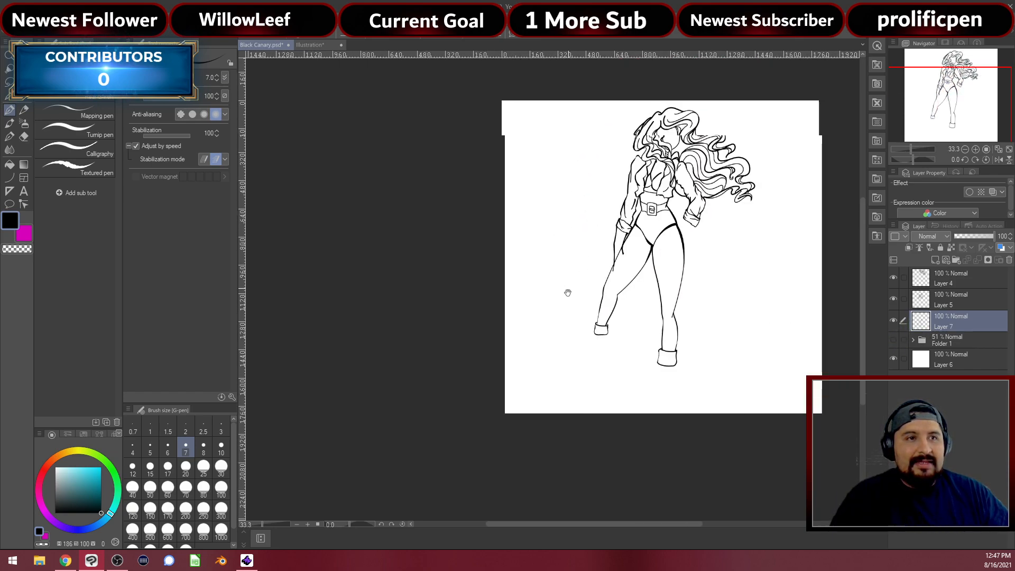
scroll(592, 312, up, 4)
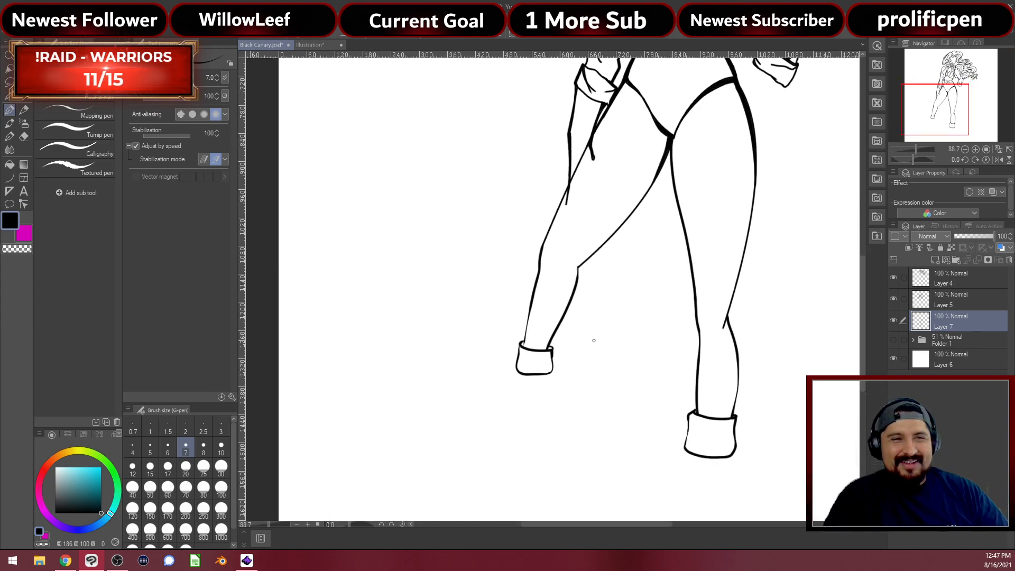
scroll(599, 336, down, 3)
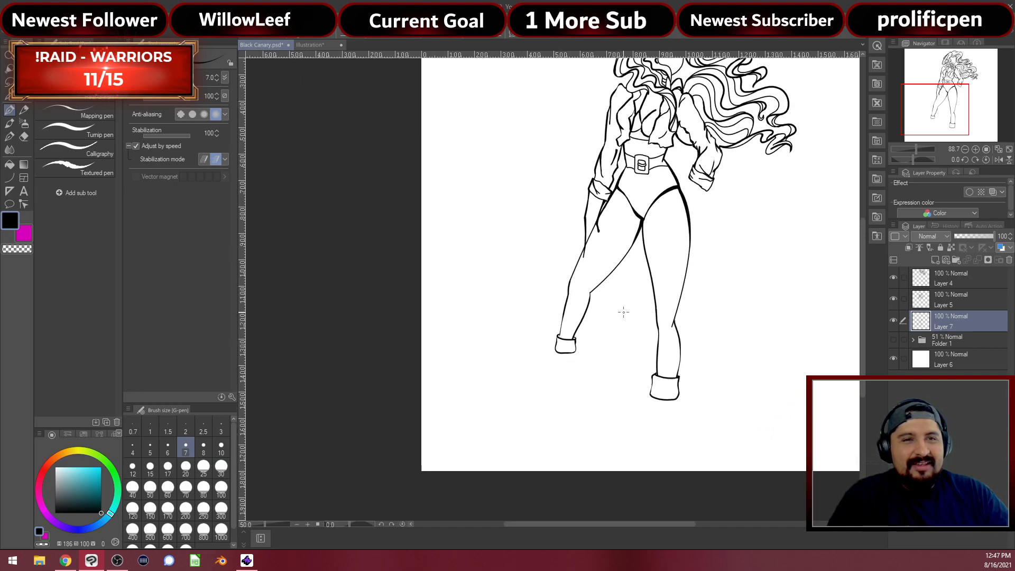
click(893, 339)
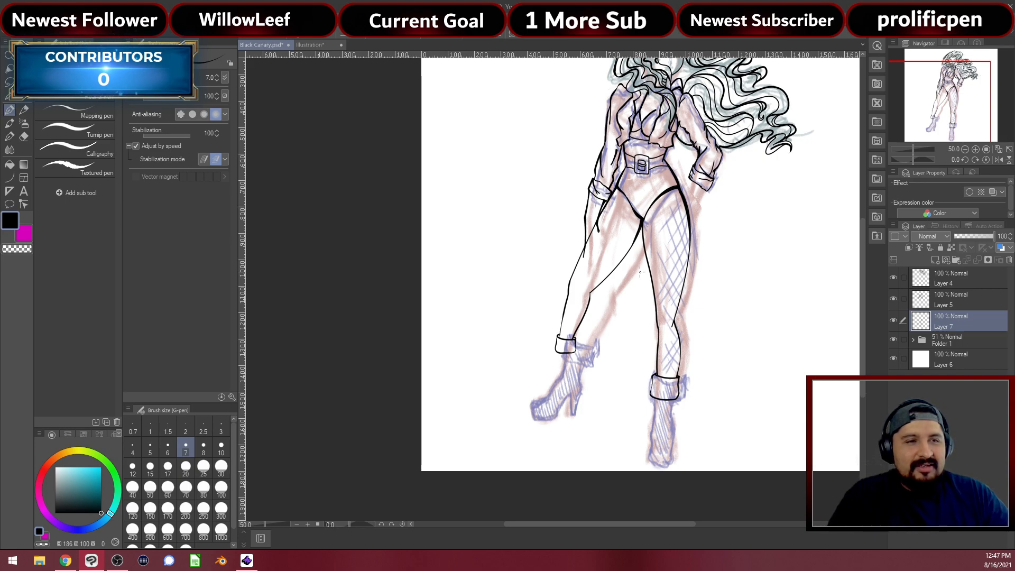
scroll(629, 271, down, 2)
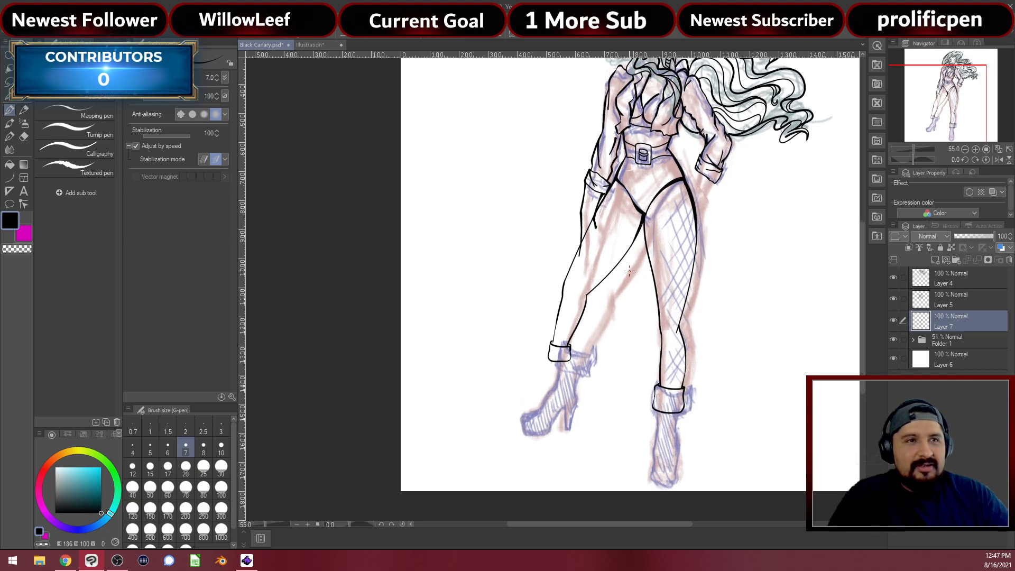
scroll(662, 315, up, 3)
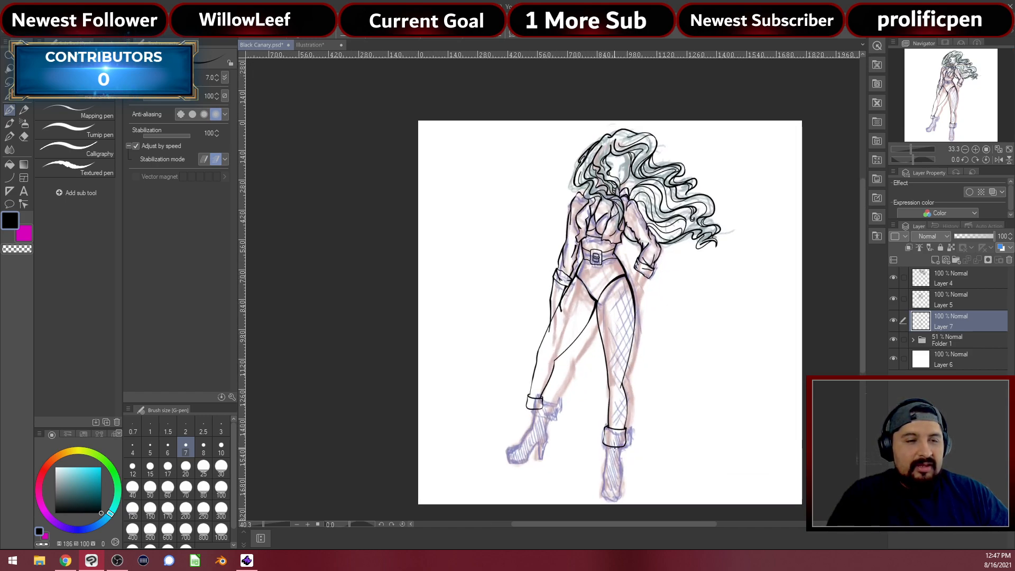
scroll(565, 420, up, 2)
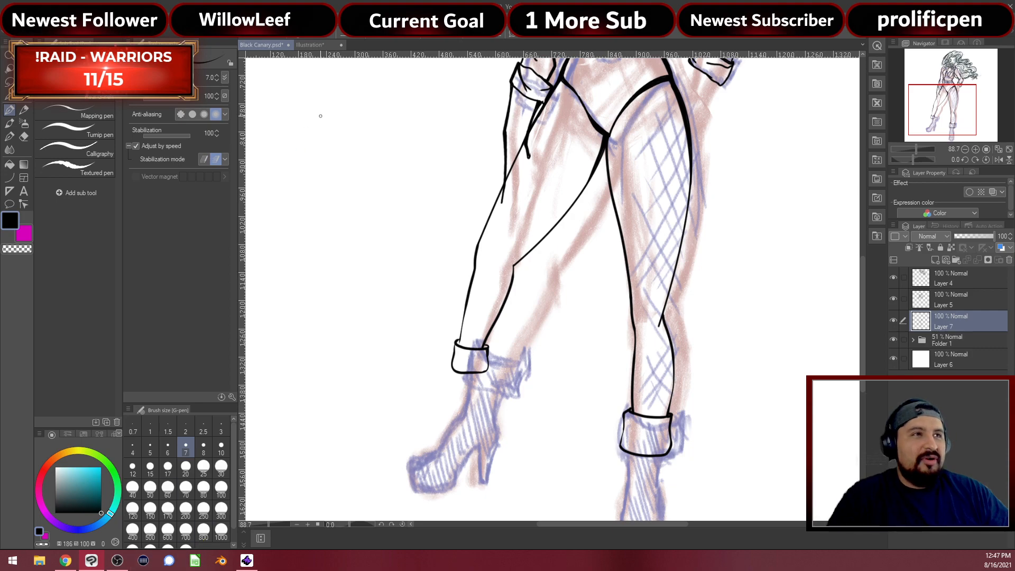
click(317, 45)
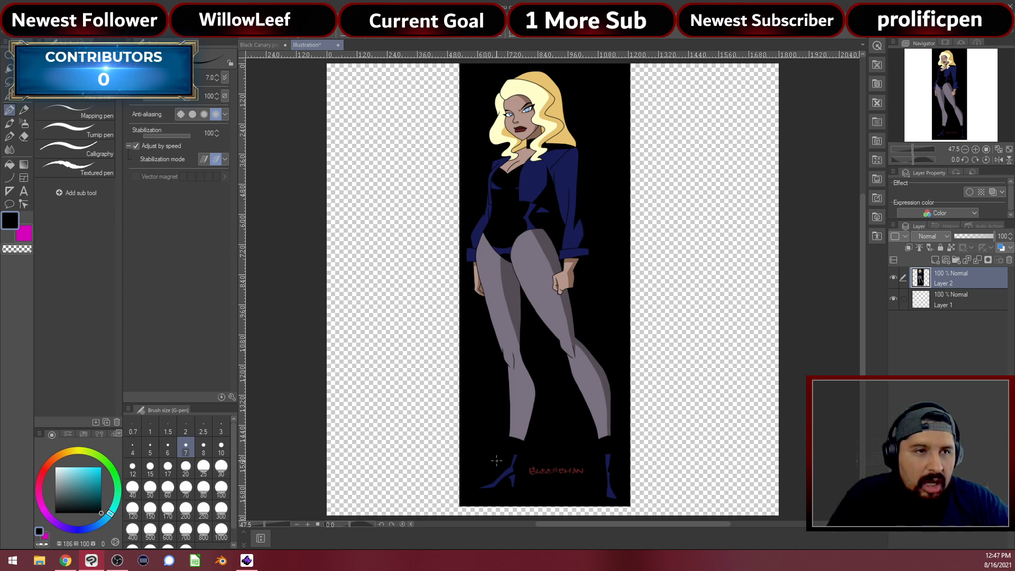
click(259, 45)
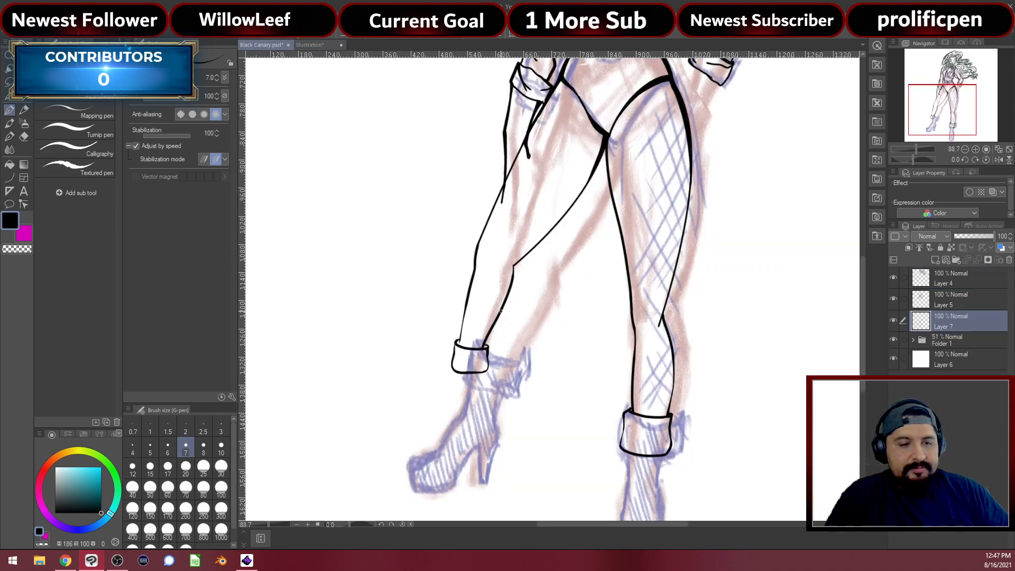
Erase the left leg's lower outline and ankle cuff with a size-100 eraser
scroll(500, 311, up, 3)
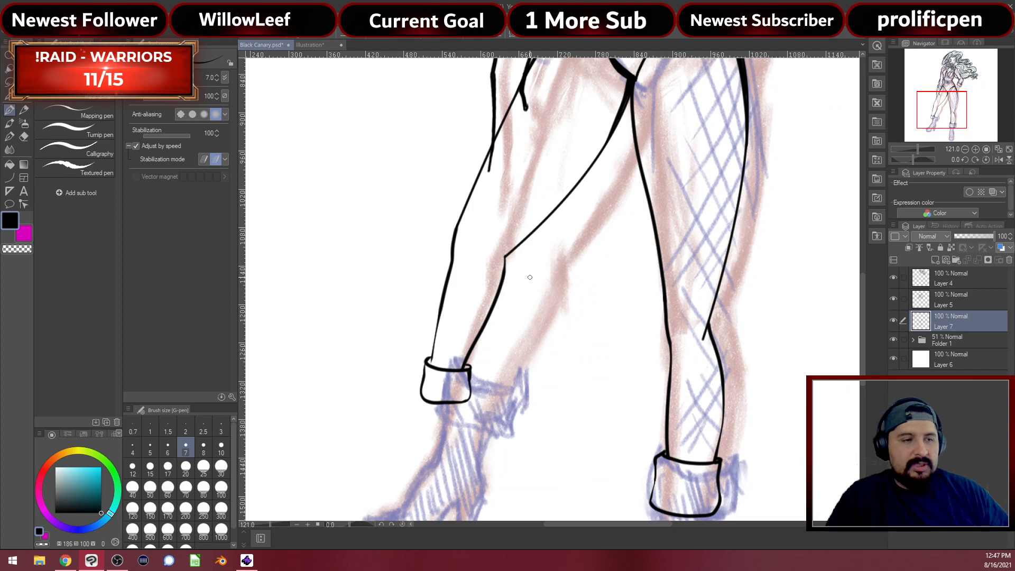
key(e)
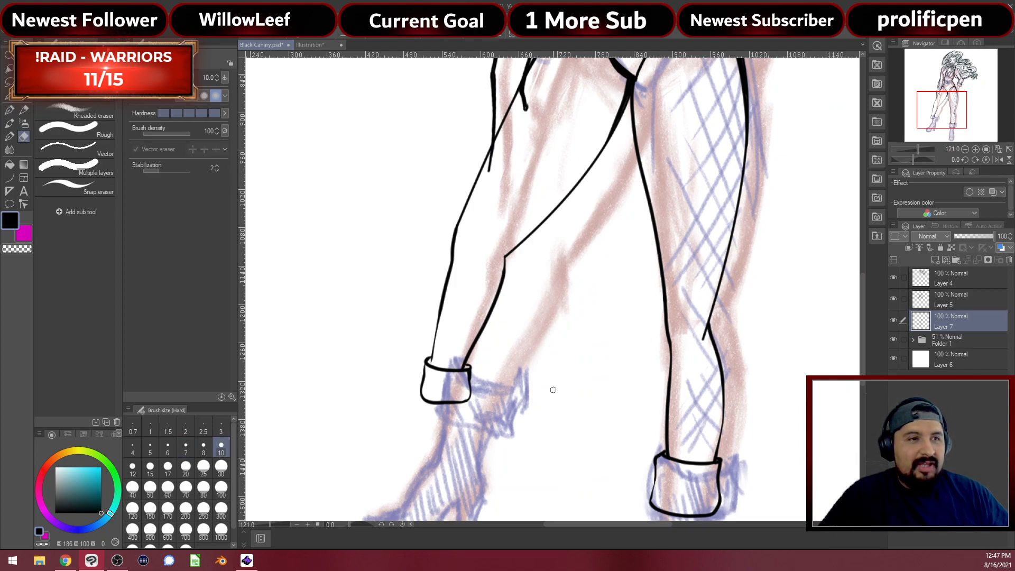
click(221, 491)
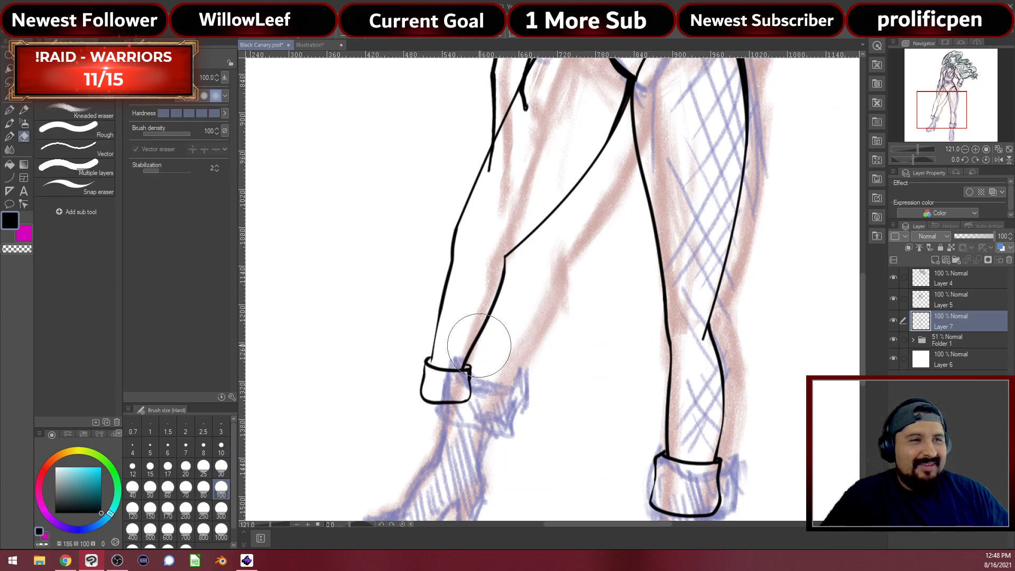
mouse_move(476, 340)
mouse_down()
mouse_move(407, 340)
mouse_move(467, 405)
mouse_move(449, 288)
mouse_move(476, 369)
mouse_move(526, 220)
mouse_move(513, 291)
mouse_move(549, 217)
mouse_move(486, 280)
mouse_move(473, 215)
mouse_move(505, 130)
mouse_move(506, 164)
mouse_up()
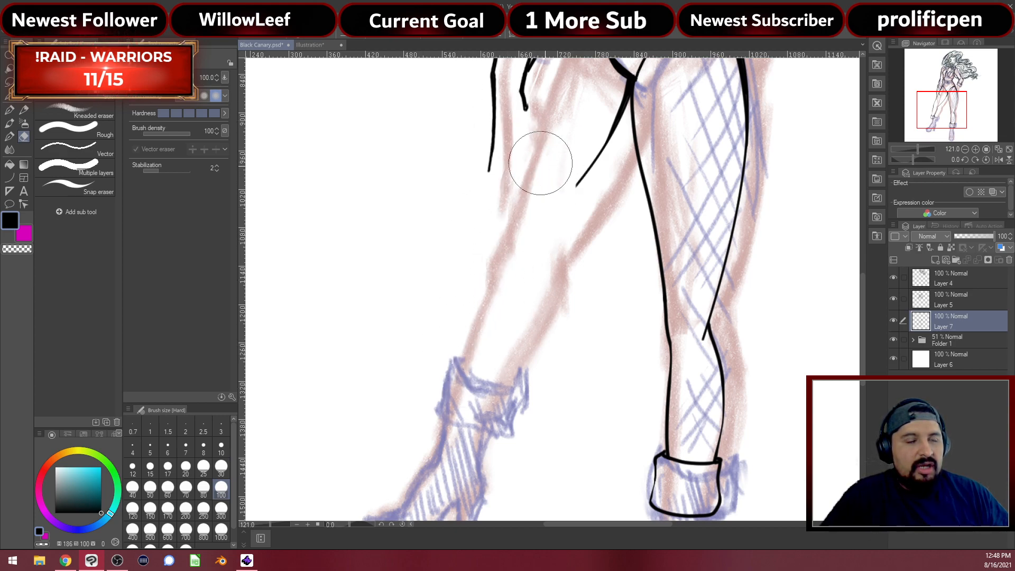
key(p)
Erase the leftover leg line near the hand up to the crotch
drag(548, 200, 541, 411)
drag(564, 379, 538, 316)
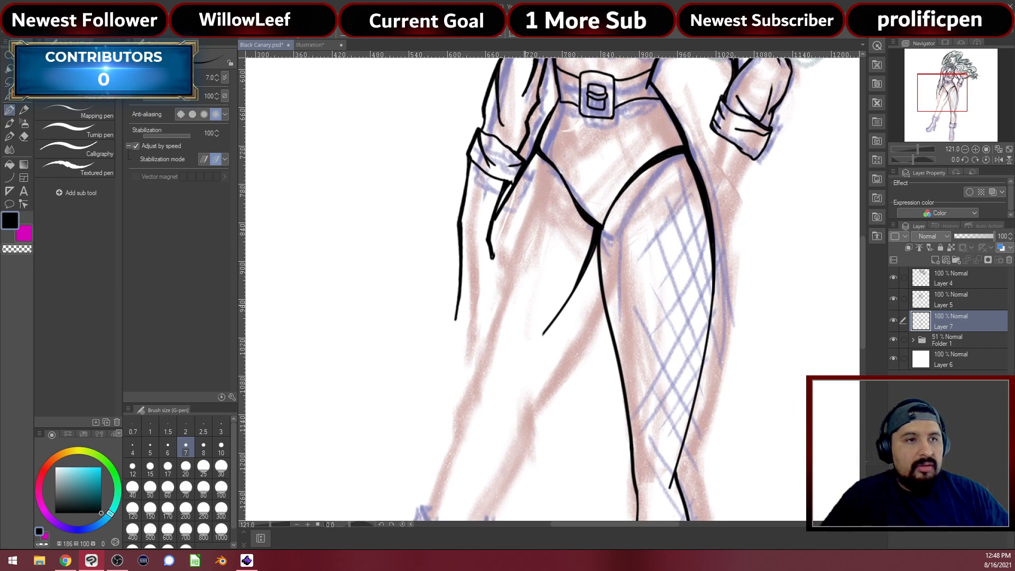
key(e)
drag(545, 327, 560, 264)
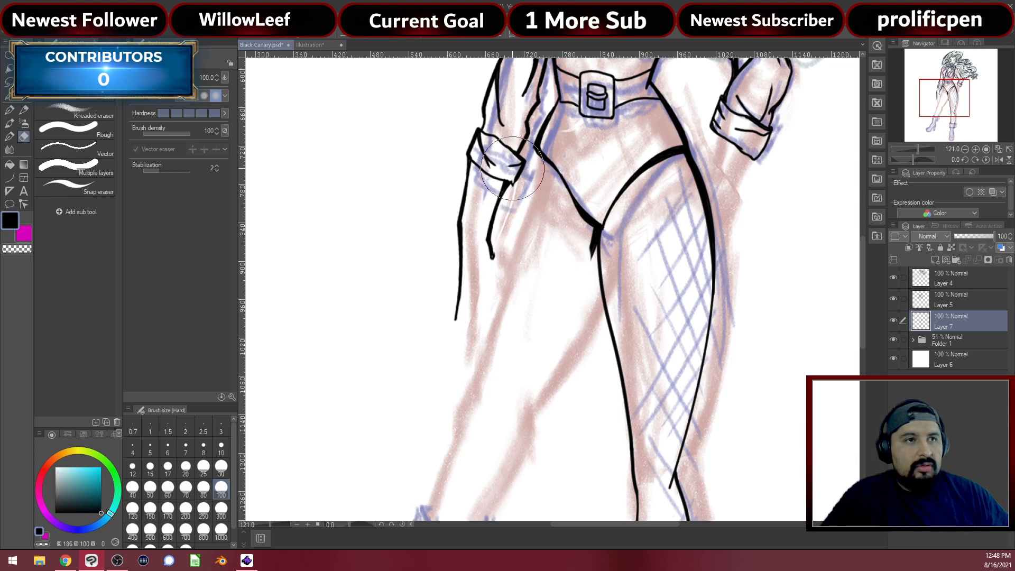
Trim the small ink stubs at the crotch and thigh junction with a size-10 eraser
key(p)
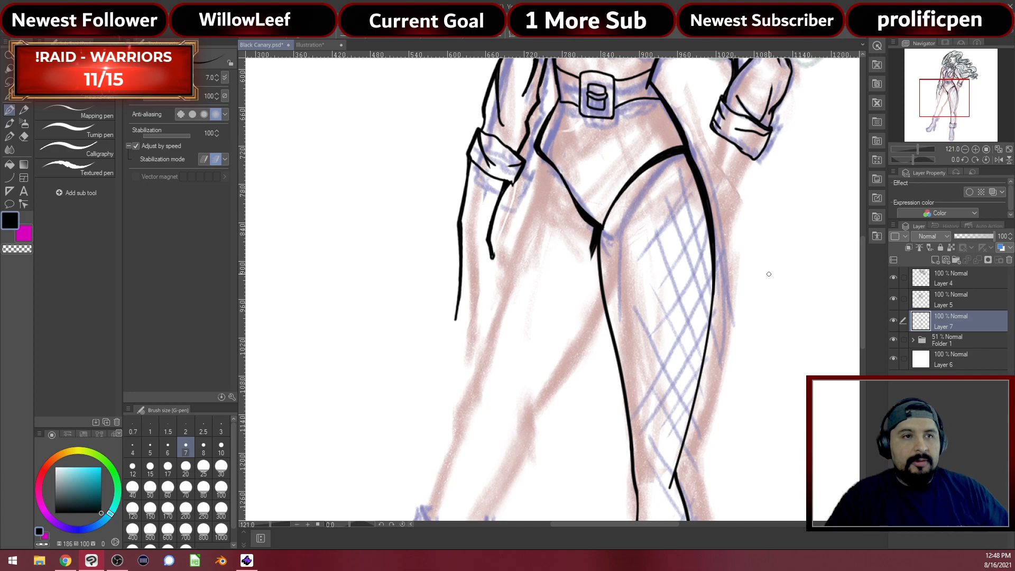
scroll(655, 250, up, 5)
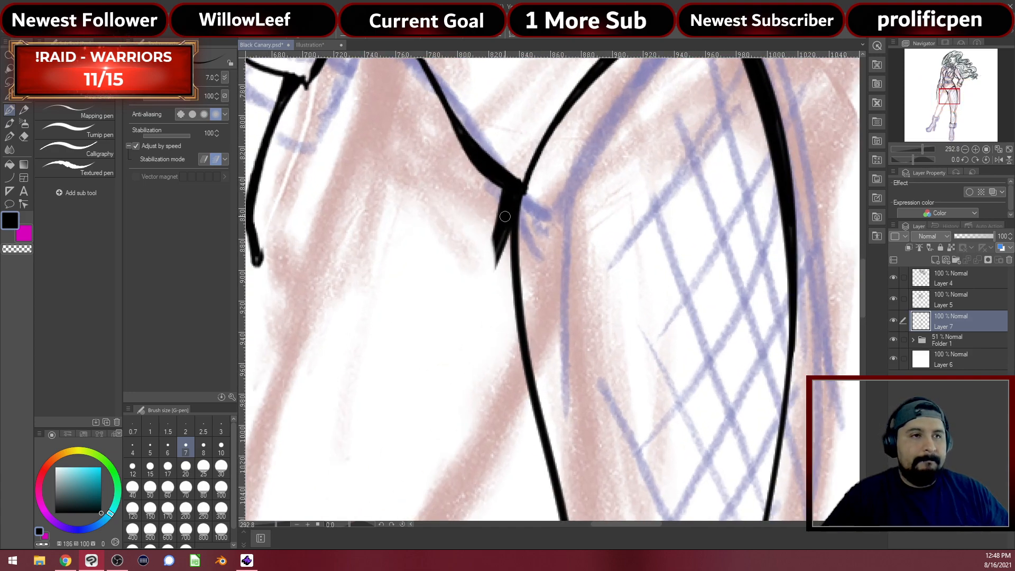
key(e)
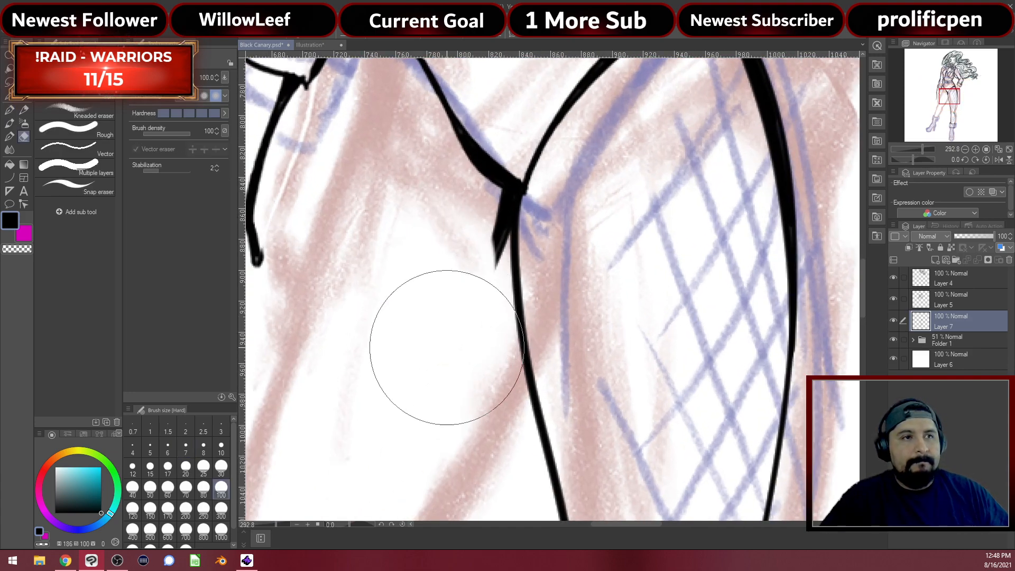
click(221, 448)
drag(489, 229, 494, 233)
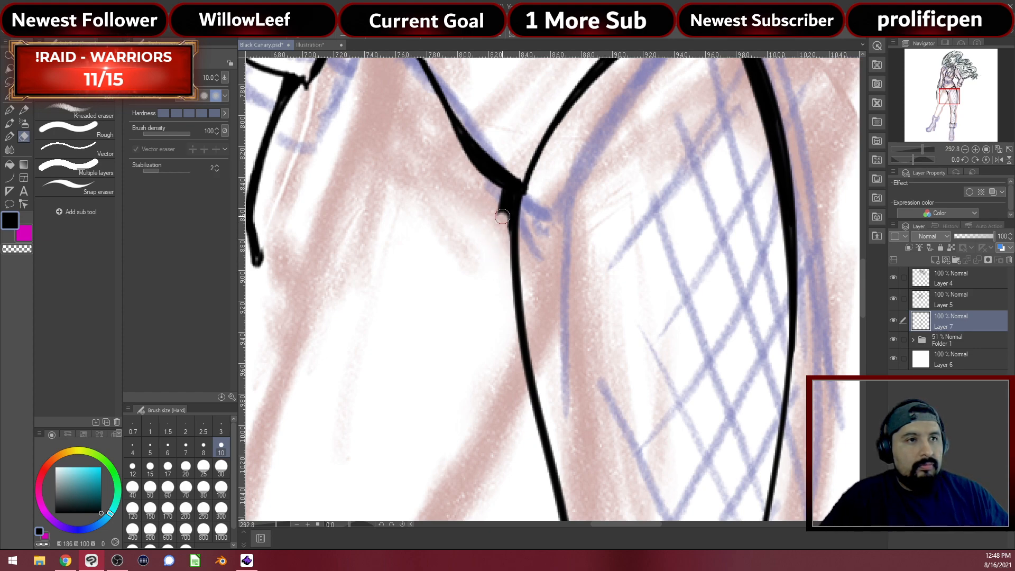
drag(504, 213, 506, 198)
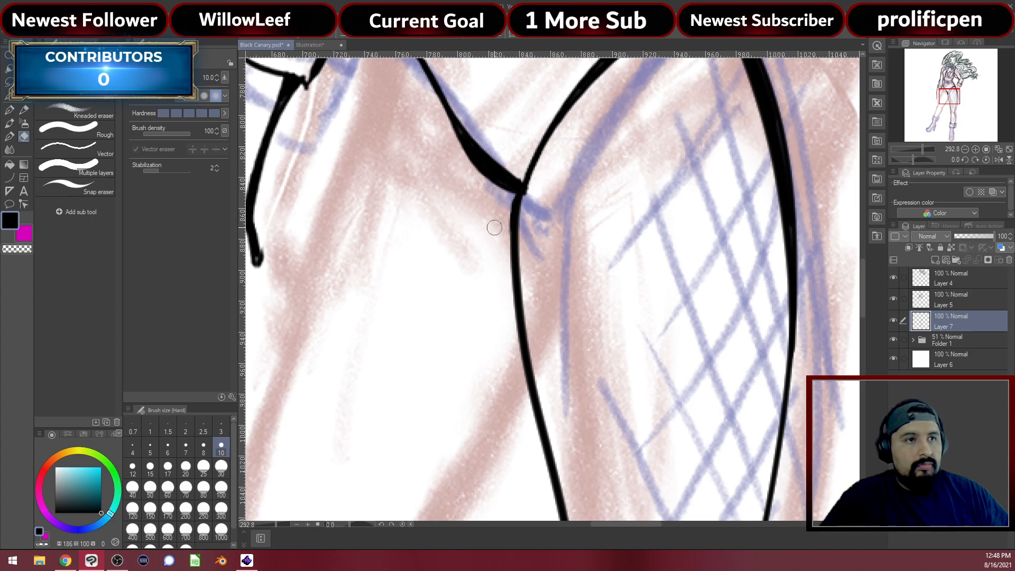
key(p)
scroll(562, 254, down, 5)
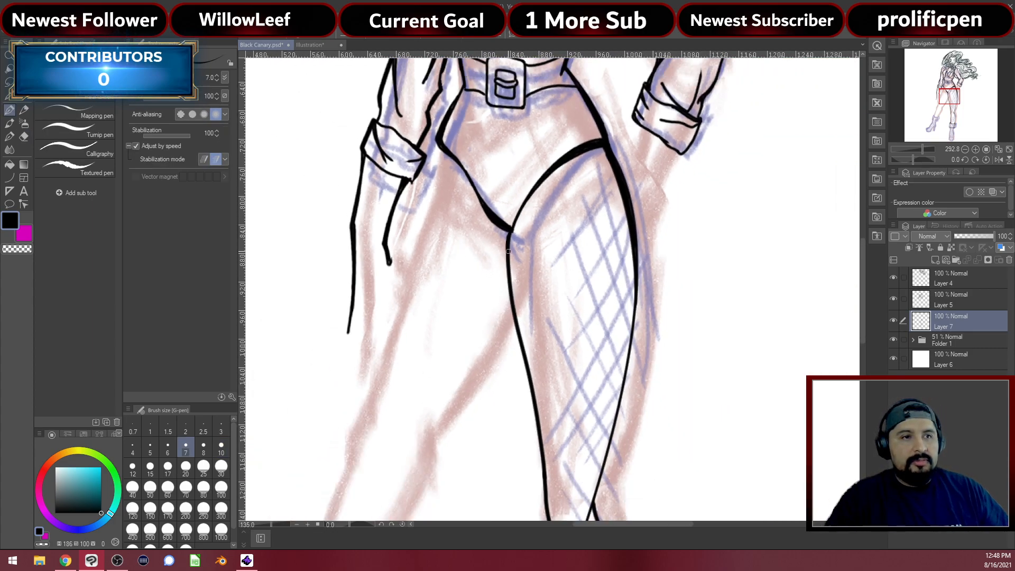
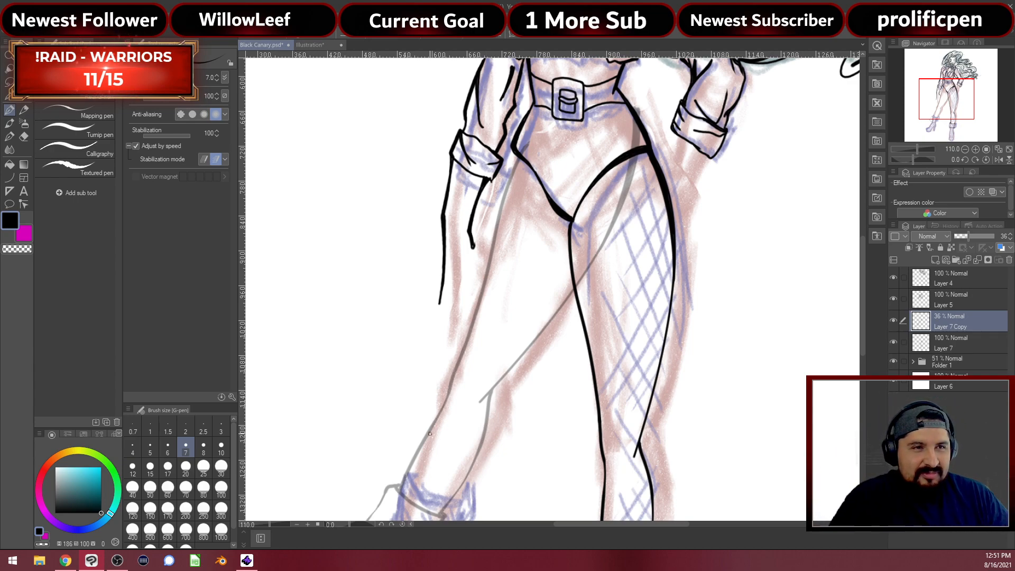
Zoom the canvas in on the inked legs
scroll(537, 272, up, 4)
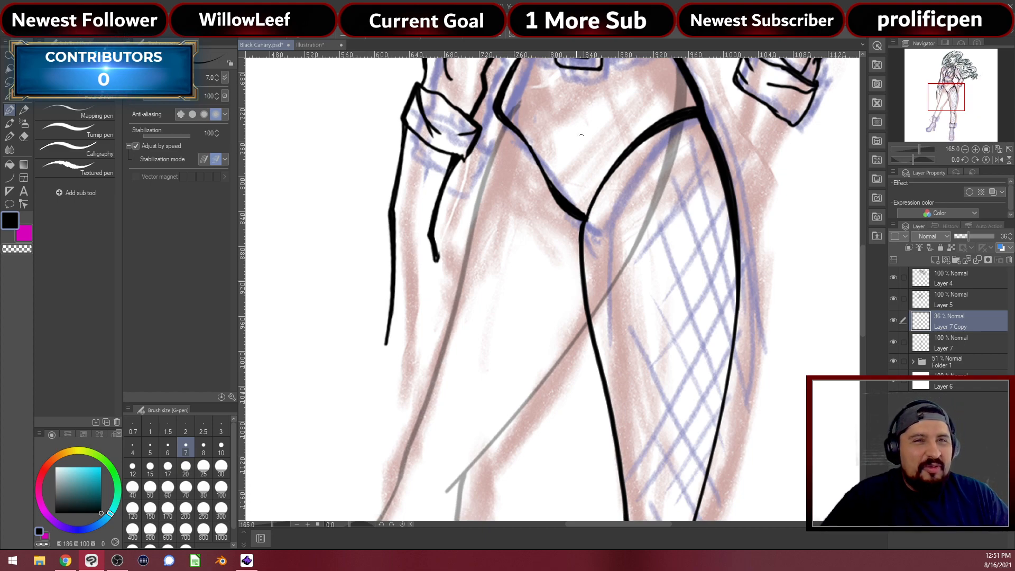
Make Layer 7 the active inking layer, briefly hiding and re-showing Layer 7 Copy
click(949, 348)
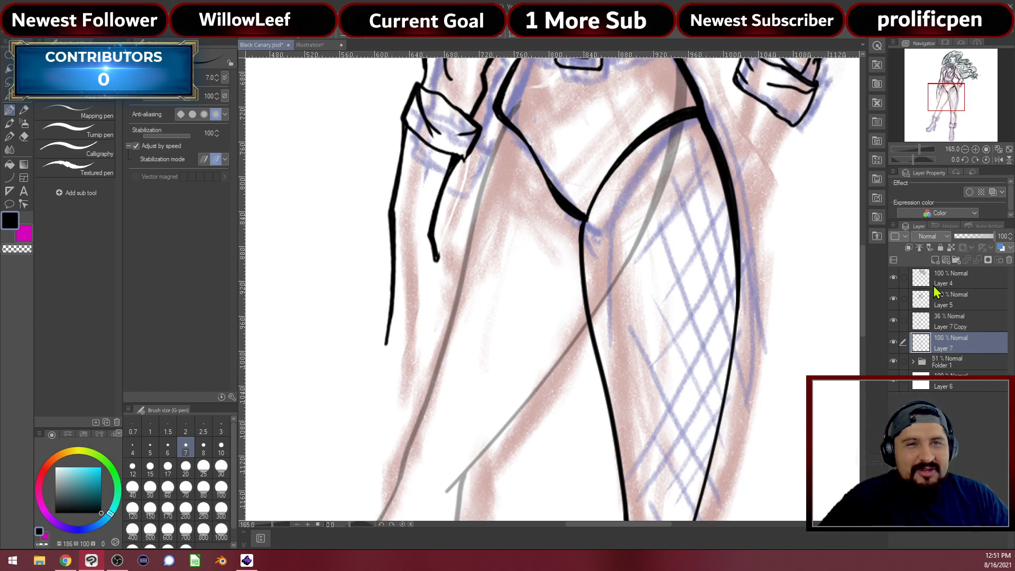
click(893, 320)
click(894, 320)
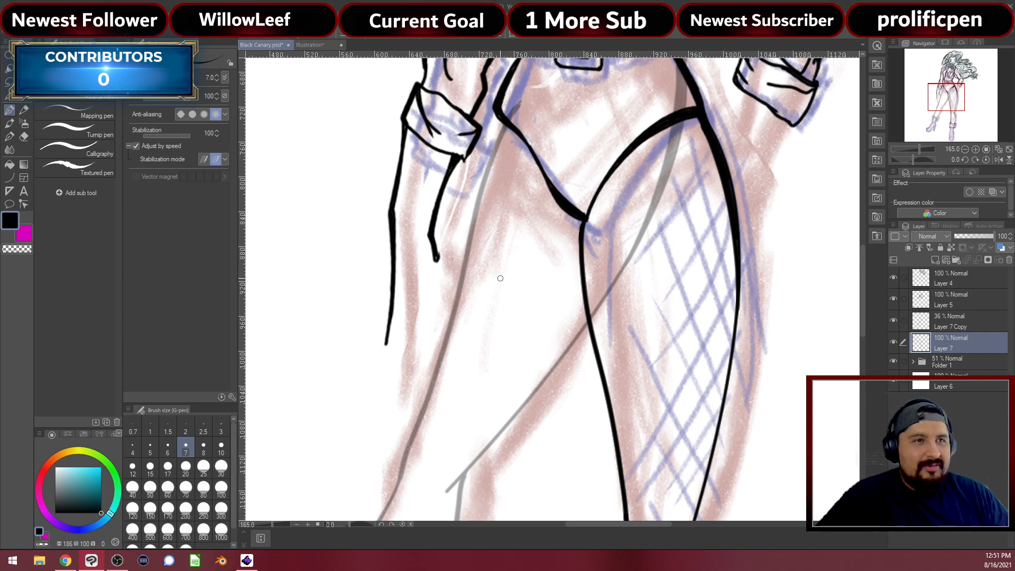
Try inking the back leg's inner line three times, undoing each attempt
mouse_move(567, 304)
mouse_down()
mouse_move(578, 270)
mouse_move(582, 294)
mouse_up()
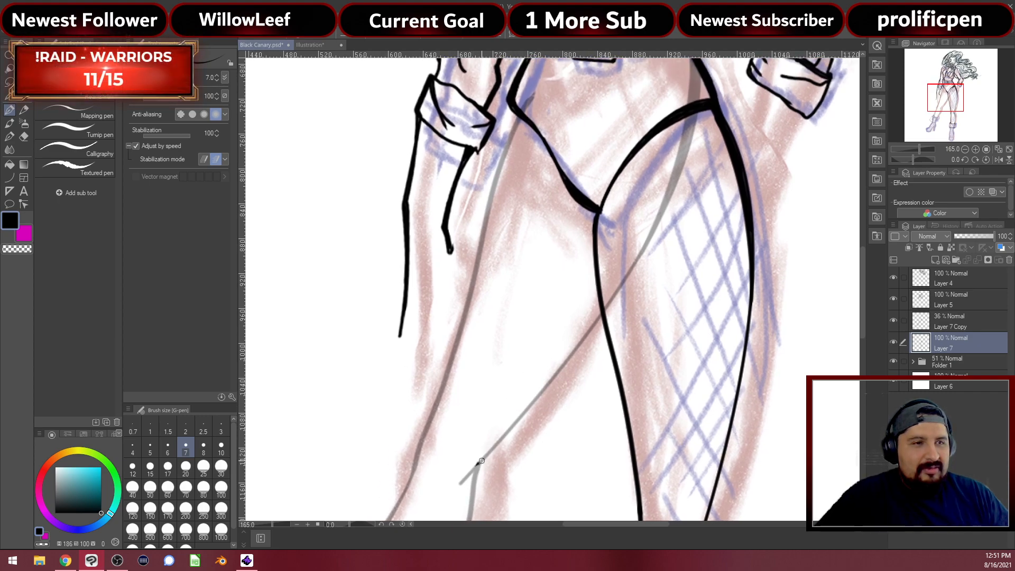
drag(501, 437, 560, 345)
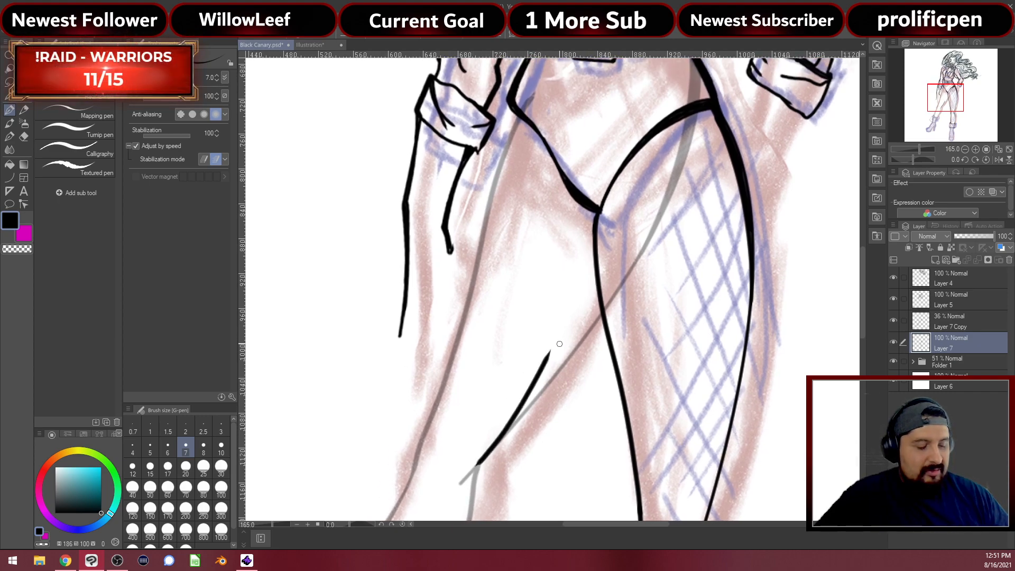
key(ctrl+z)
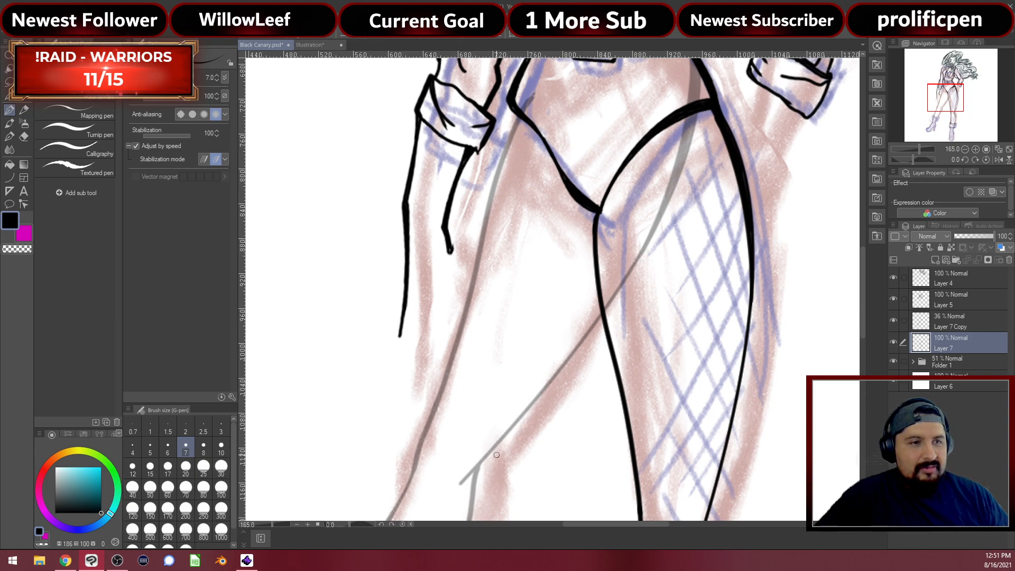
mouse_move(490, 459)
mouse_down()
mouse_move(521, 425)
mouse_move(579, 308)
mouse_up()
key(ctrl+z)
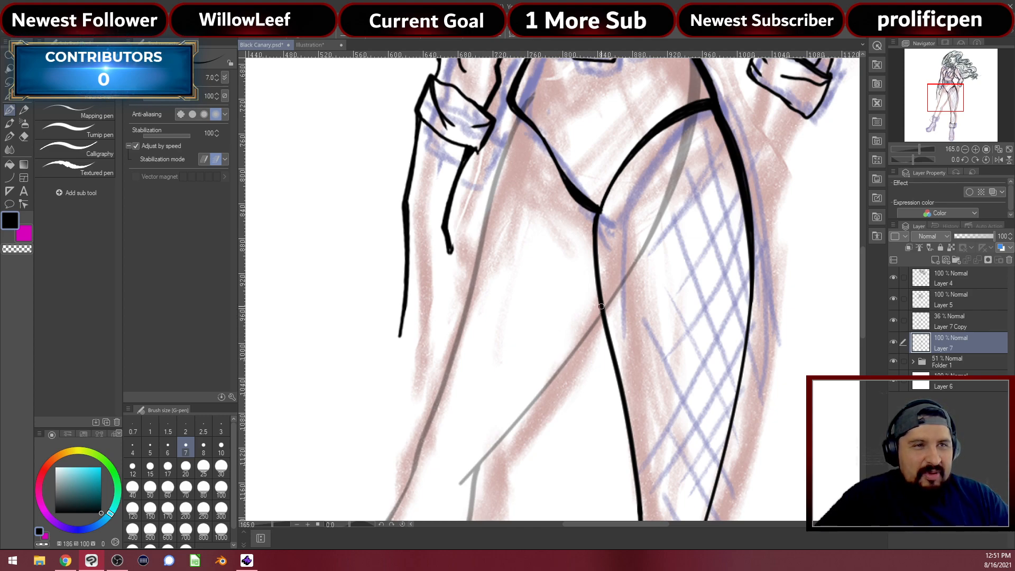
mouse_move(597, 316)
mouse_down()
mouse_move(567, 381)
mouse_move(509, 457)
mouse_up()
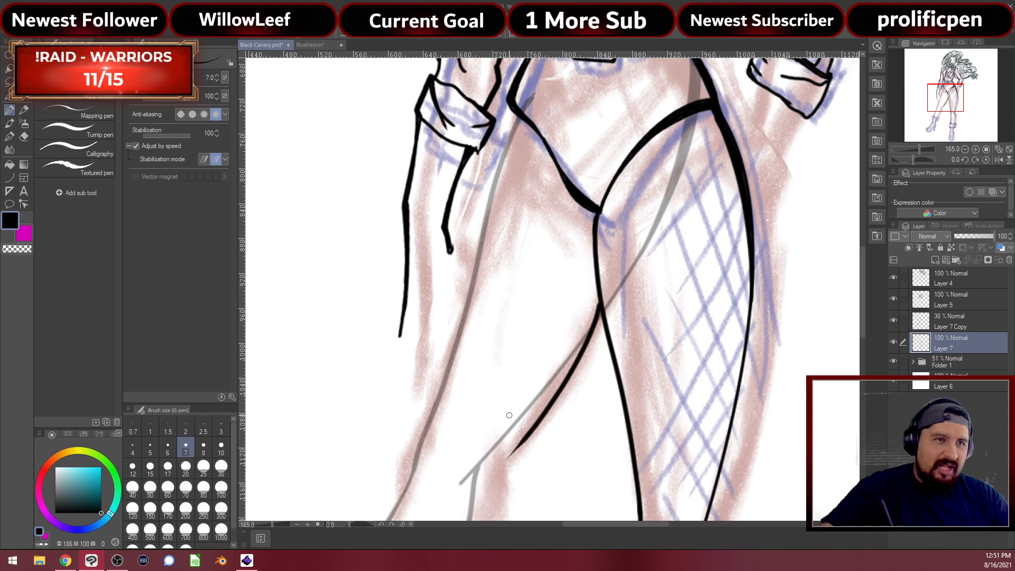
key(ctrl+z)
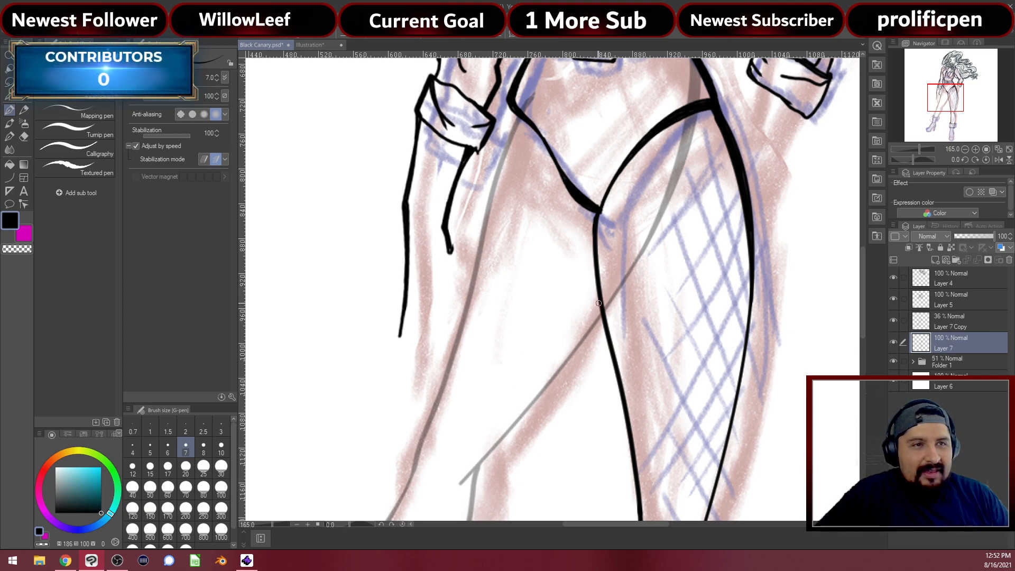
Redraw the back leg's inner line, then try a hip stroke and undo it
mouse_move(596, 314)
mouse_down()
mouse_move(550, 405)
mouse_move(500, 466)
mouse_up()
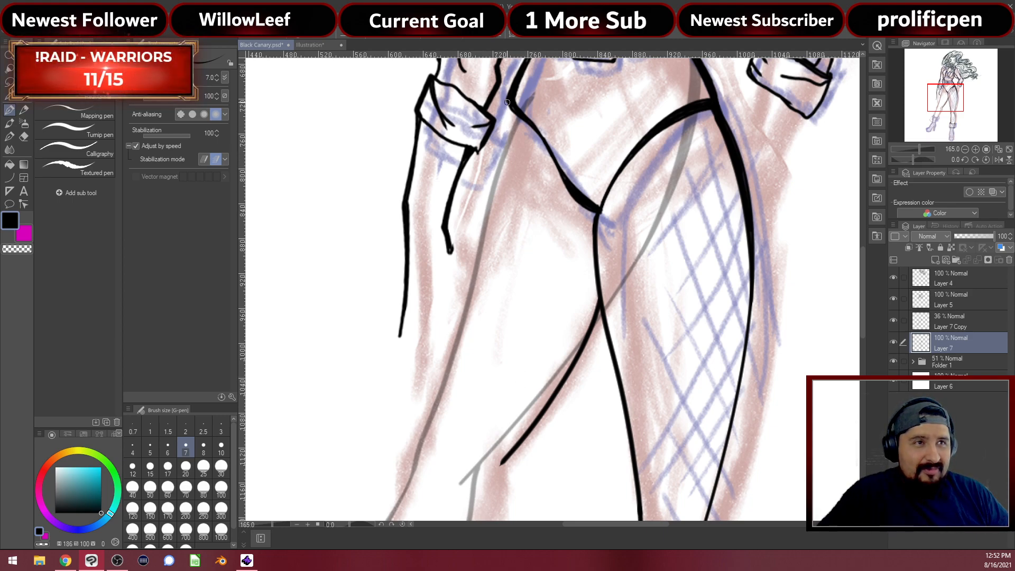
drag(509, 99, 464, 219)
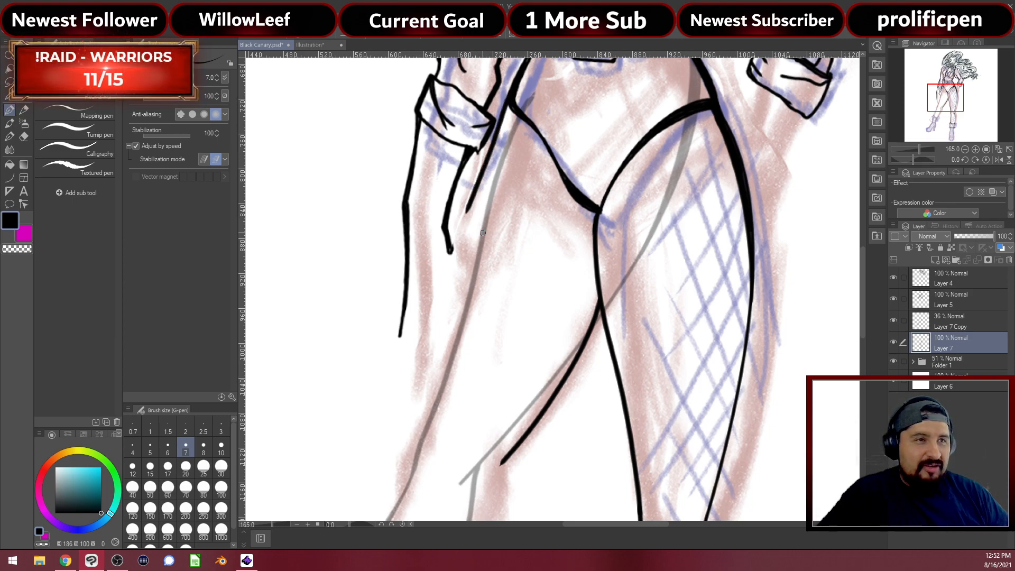
key(ctrl+z)
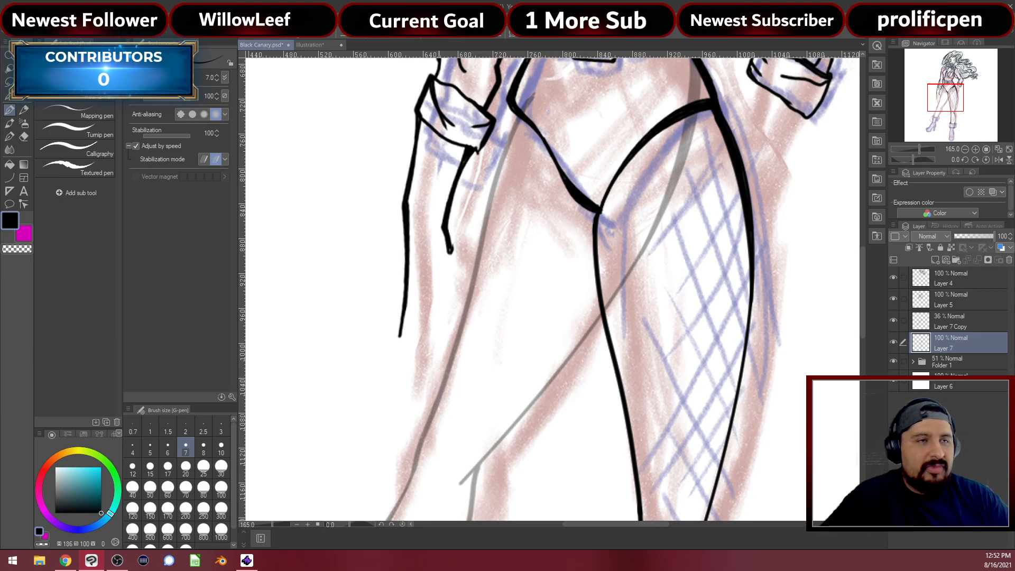
scroll(440, 370, down, 5)
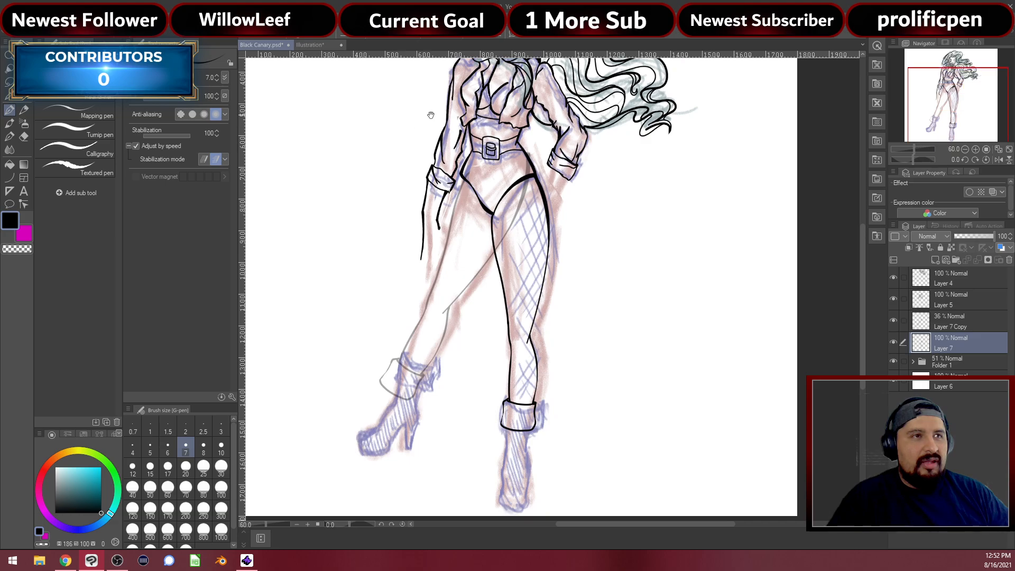
Ink the back leg's outer thigh line and inner edge down to the knee
scroll(463, 218, up, 3)
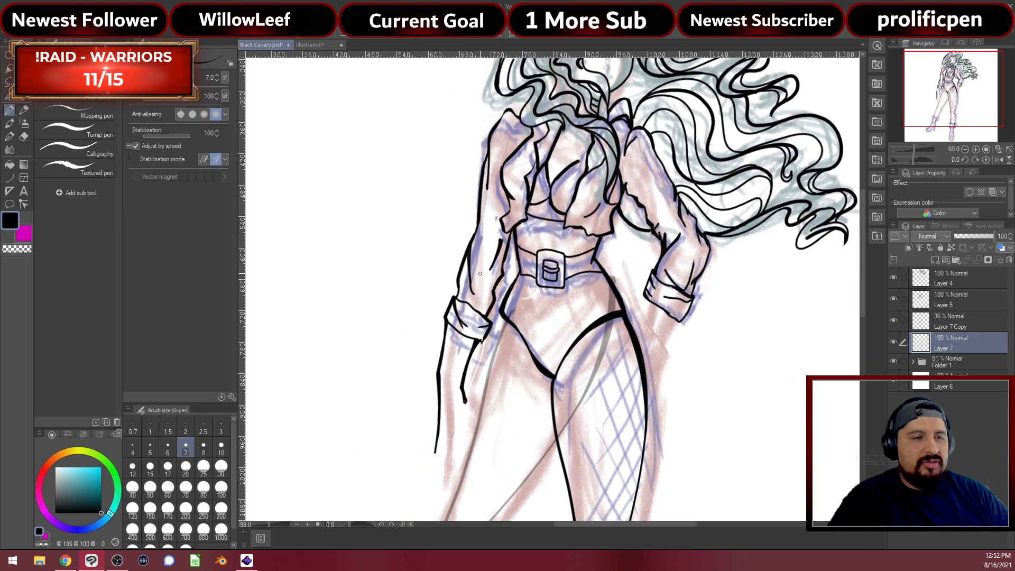
scroll(453, 368, down, 2)
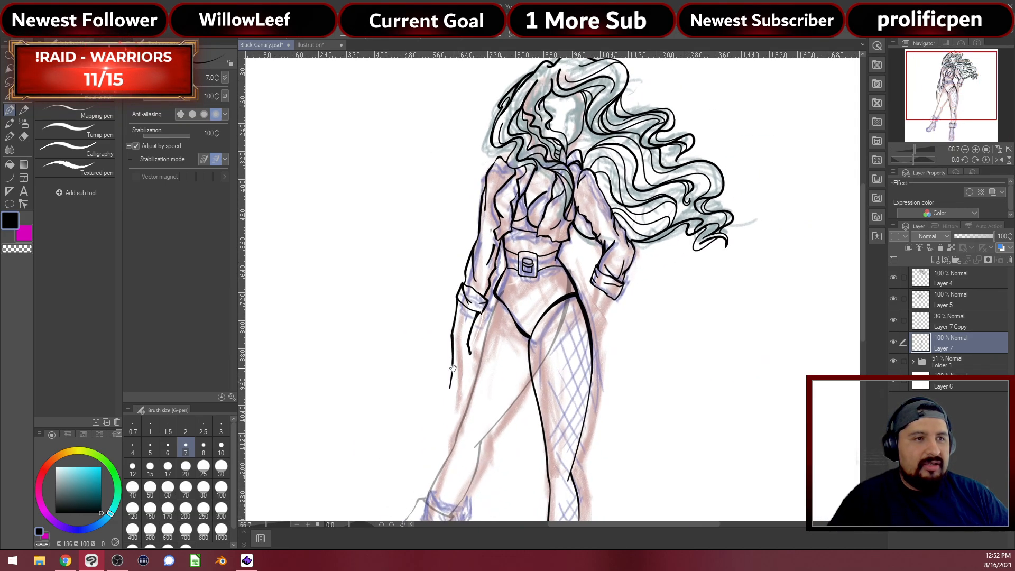
scroll(453, 368, up, 4)
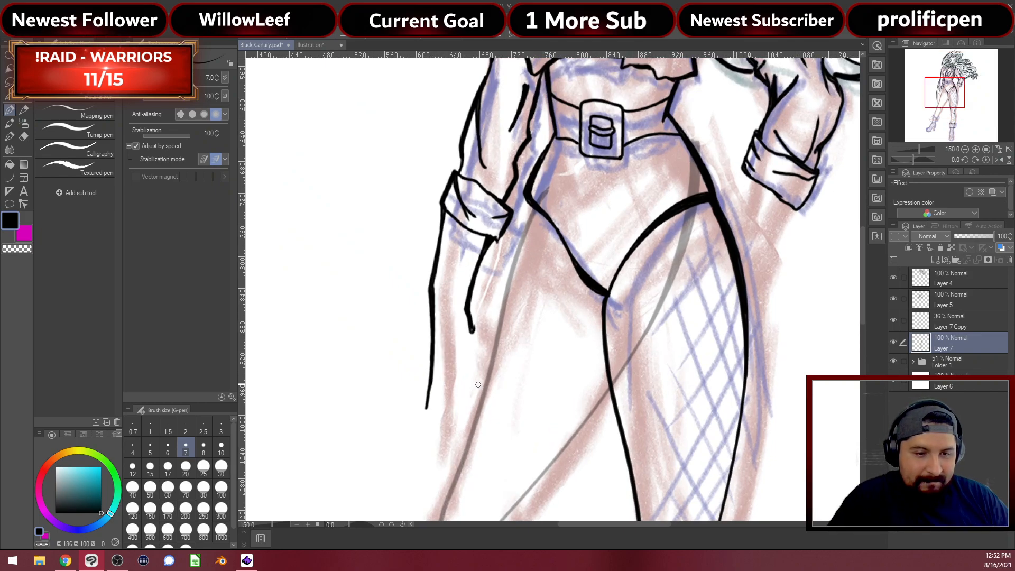
drag(540, 408, 503, 395)
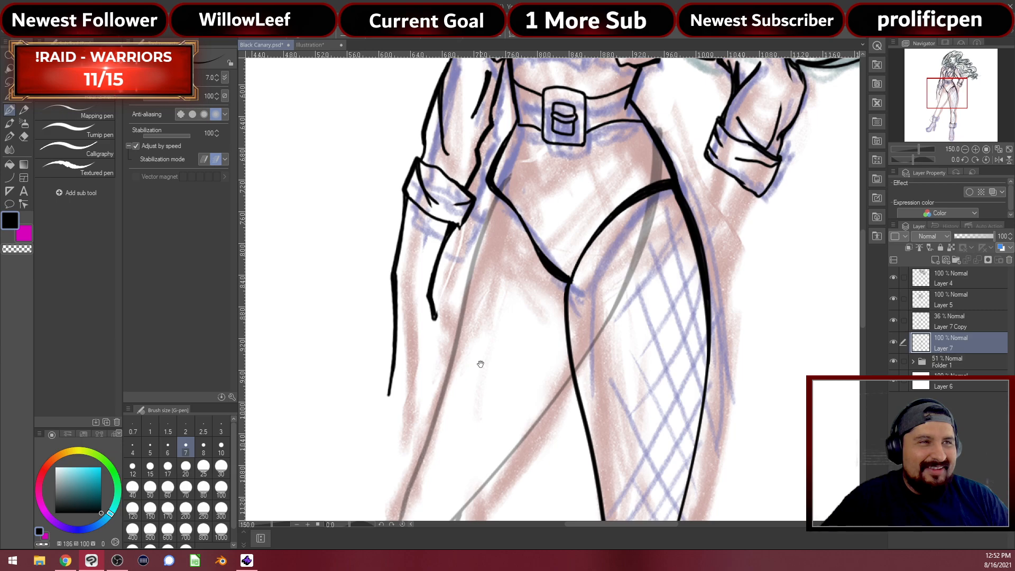
drag(478, 367, 519, 285)
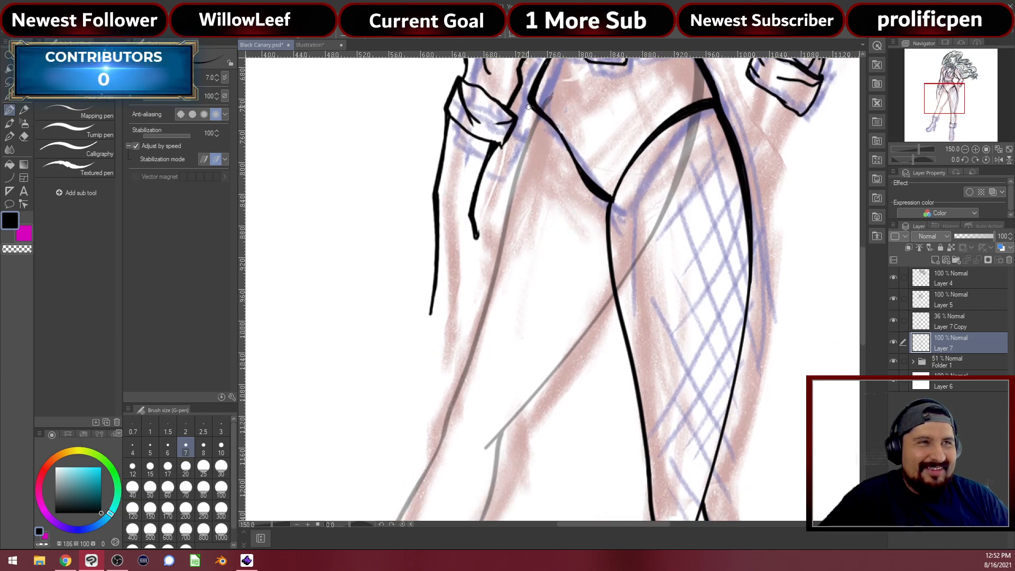
drag(527, 102, 440, 443)
mouse_move(504, 435)
mouse_down()
mouse_move(499, 441)
mouse_move(605, 299)
mouse_up()
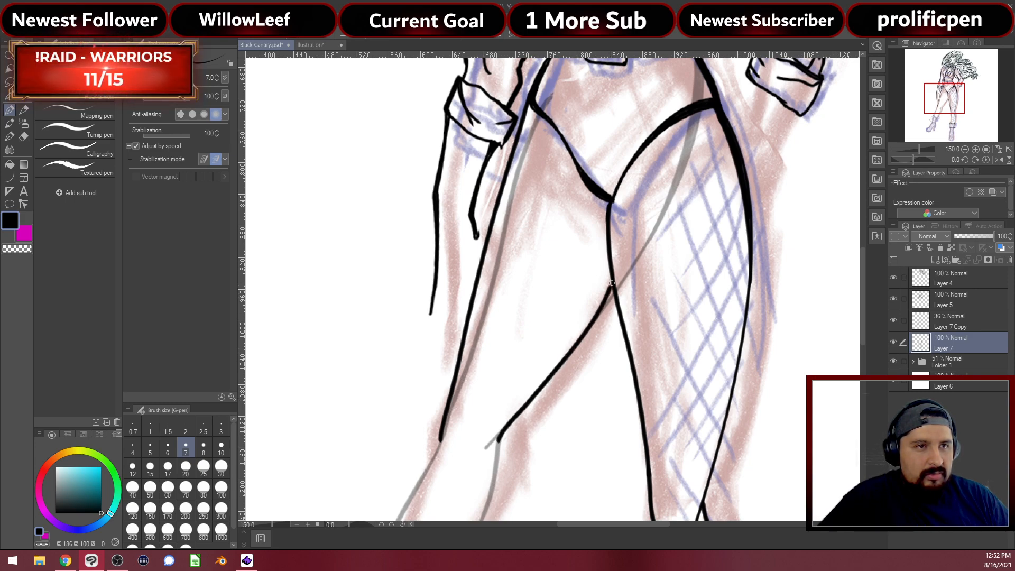
mouse_move(561, 424)
mouse_down()
mouse_move(607, 288)
mouse_move(620, 317)
mouse_up()
Ink the boot's left and right contour lines, redoing the misplaced right one
scroll(564, 336, up, 1)
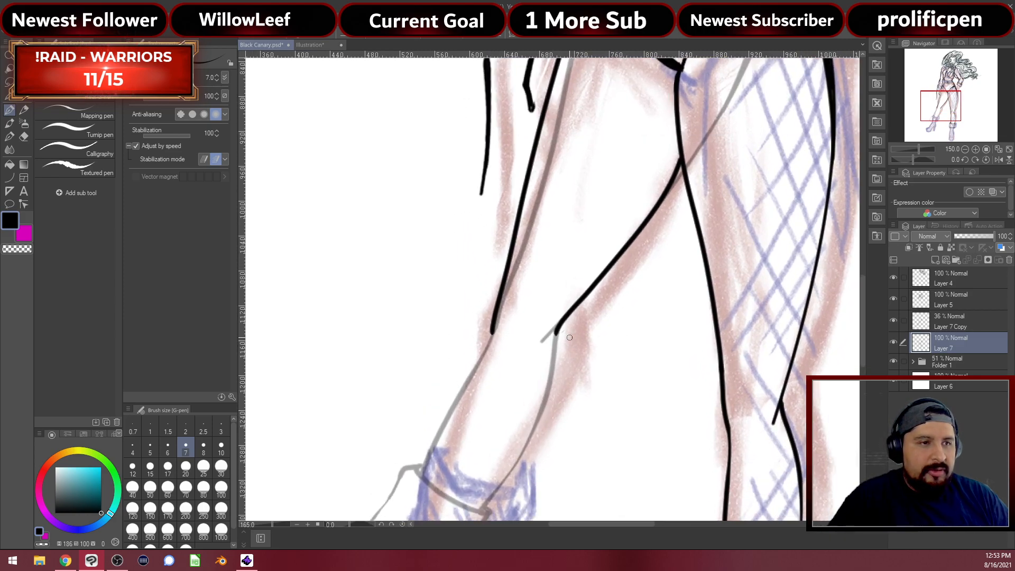
mouse_move(542, 385)
mouse_down()
mouse_move(611, 181)
mouse_move(598, 213)
mouse_up()
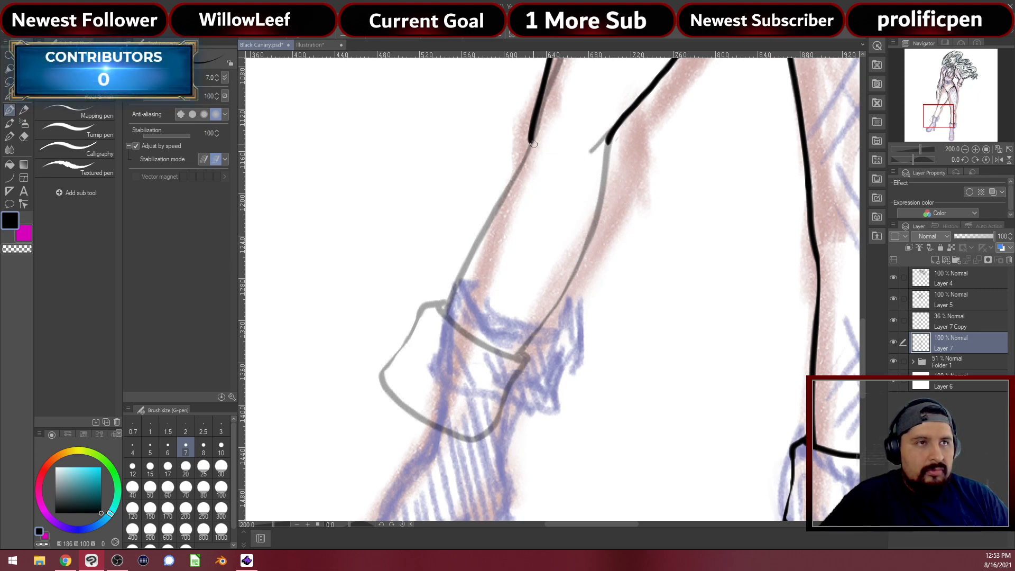
drag(532, 139, 478, 319)
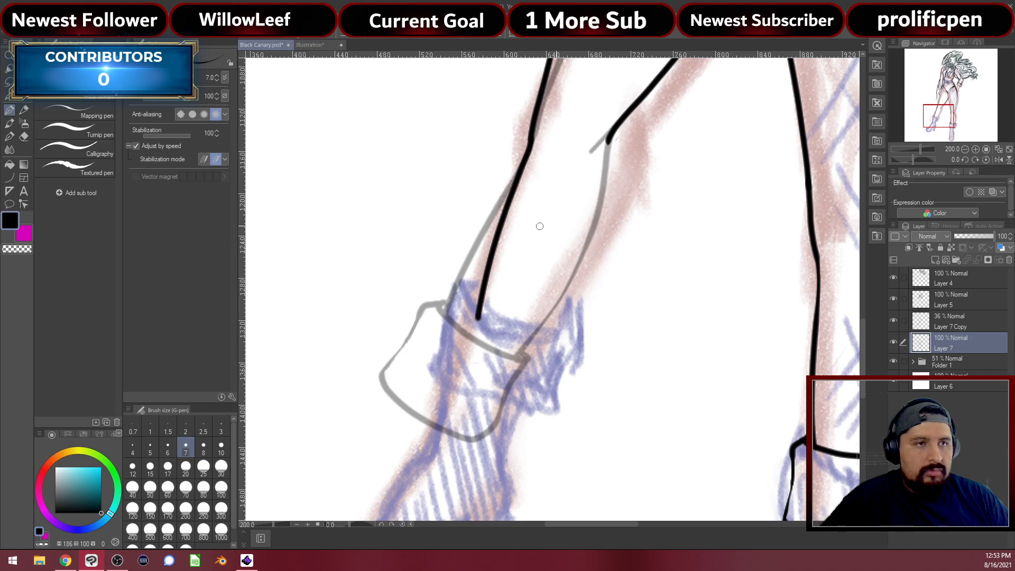
drag(547, 335, 622, 174)
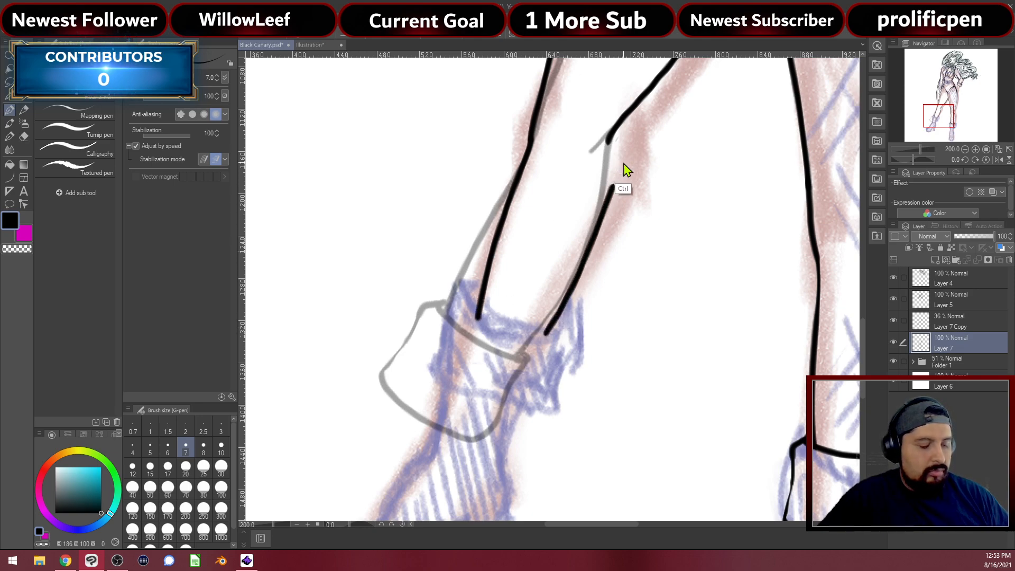
key(ctrl+z)
mouse_move(625, 112)
mouse_down()
mouse_move(605, 226)
mouse_move(545, 341)
mouse_up()
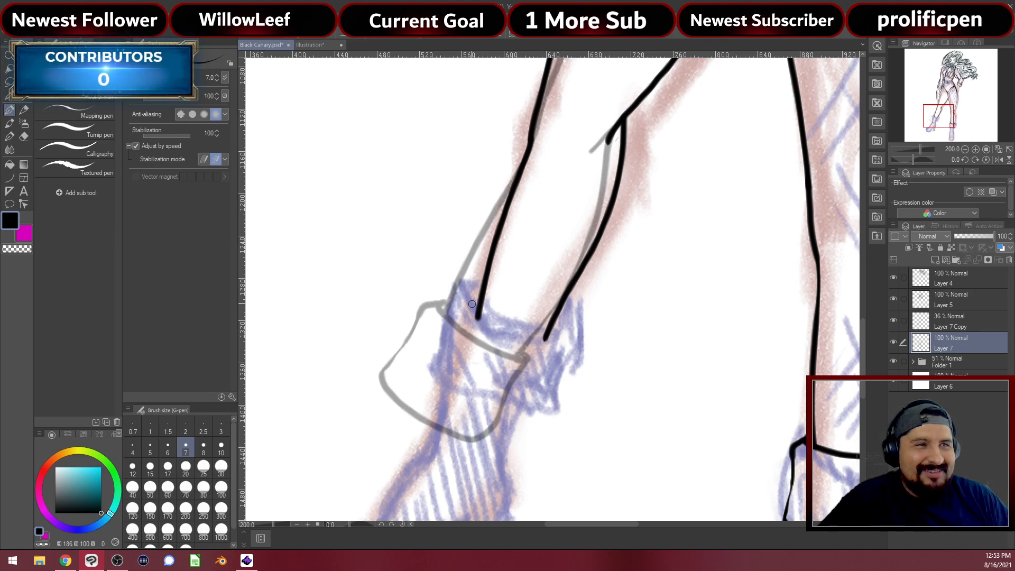
Ink the top edge of the boot cuff, then switch to the web browser
drag(539, 344, 489, 304)
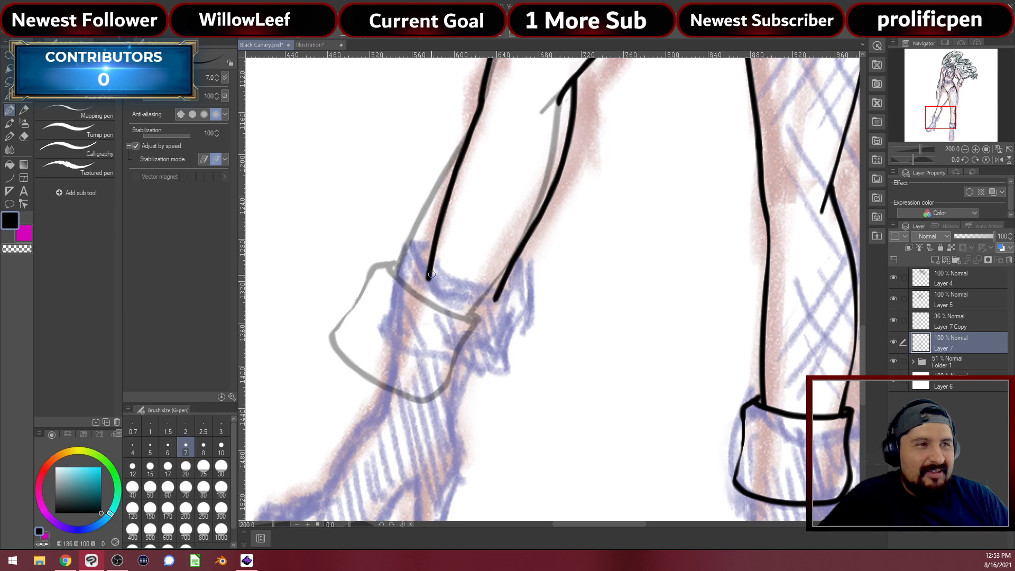
mouse_move(420, 273)
mouse_down()
mouse_move(448, 296)
mouse_move(504, 303)
mouse_move(505, 285)
mouse_up()
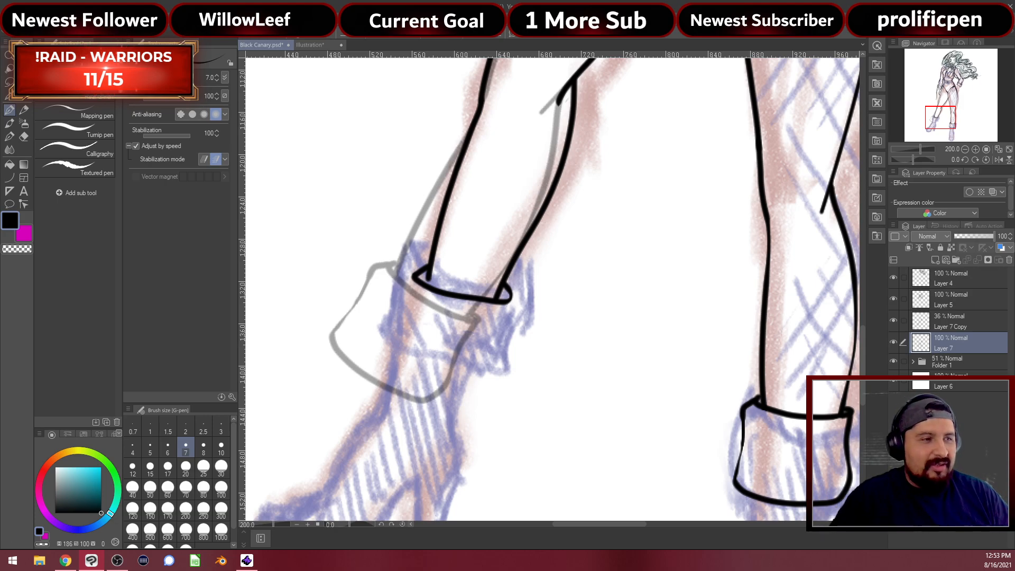
click(65, 561)
Search Google for 'horse skull bride wales' in a new browser tab
key(ctrl+t)
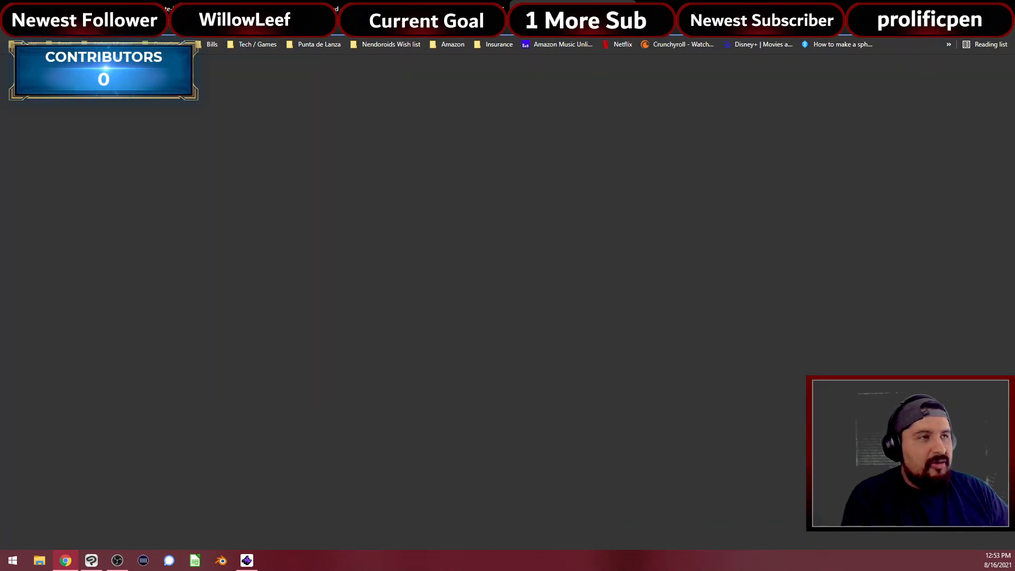
text(horse)
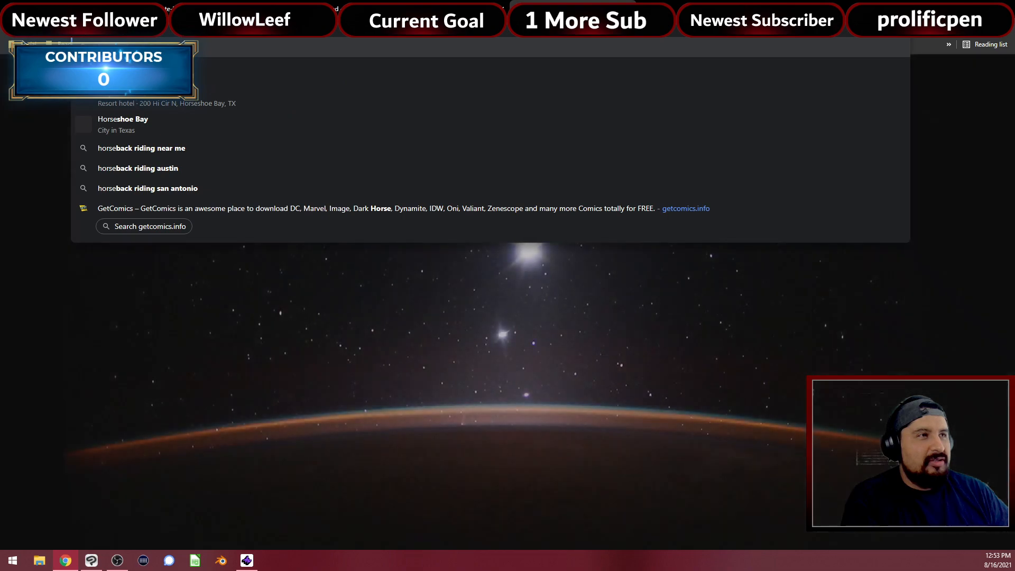
text( skull)
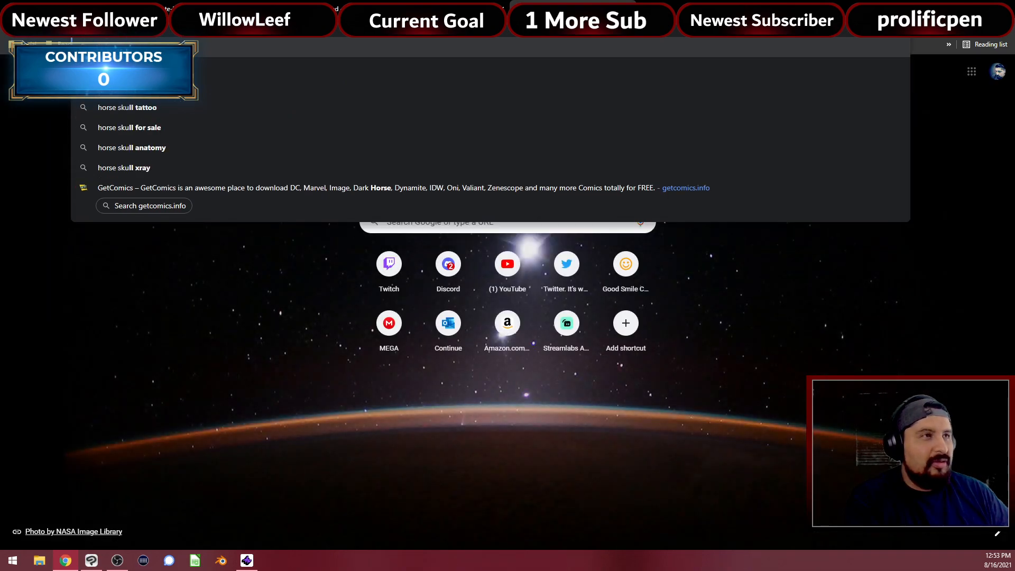
key(BackSpace)
text(ull)
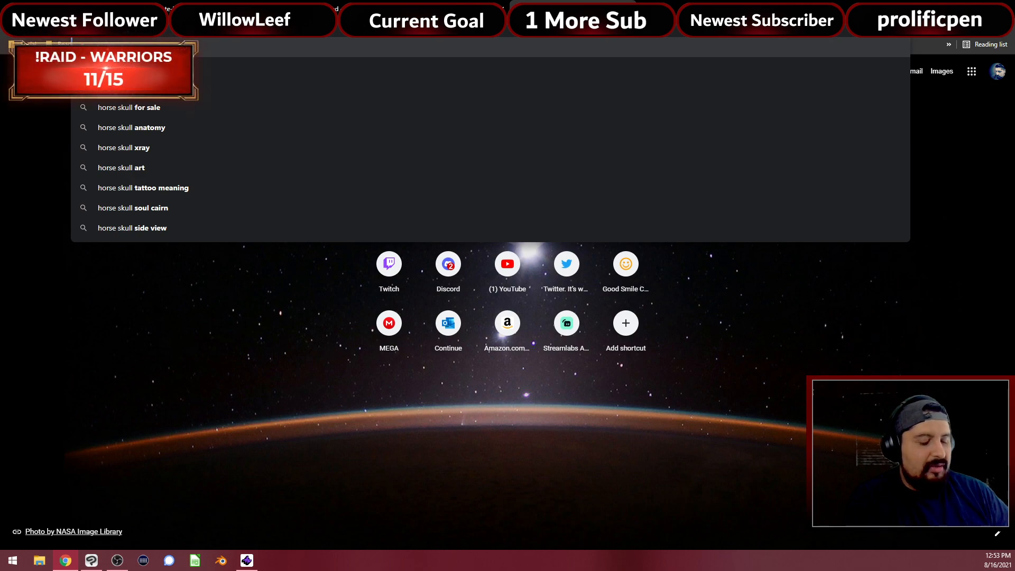
text( creat)
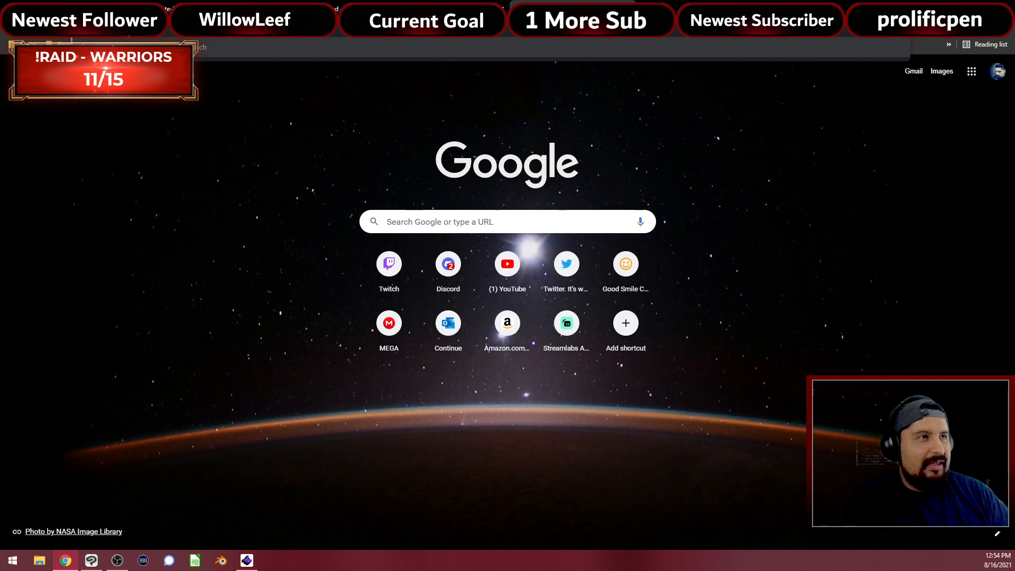
text( w)
key(Return)
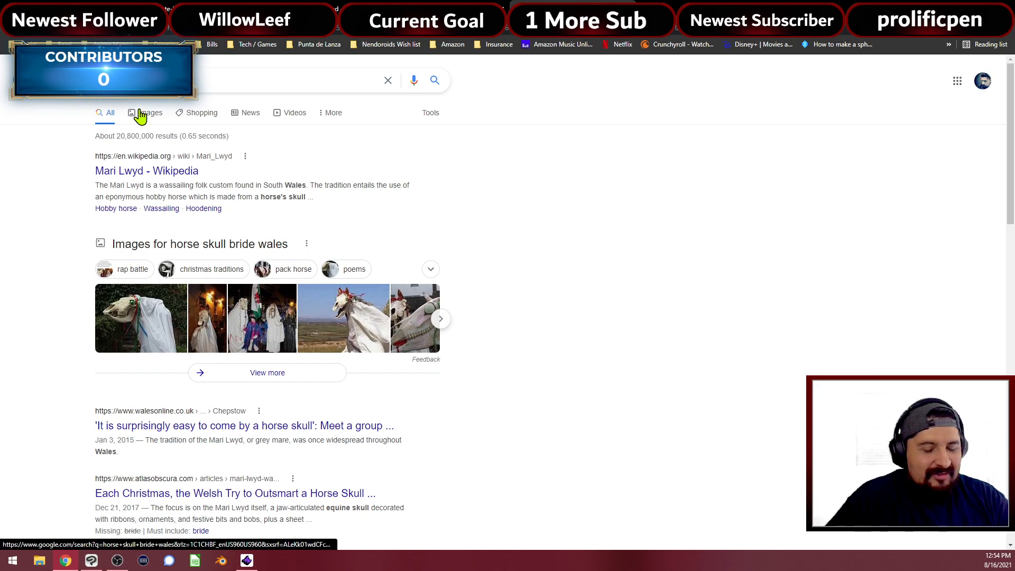
Browse the horse skull image results, then open the Mari Lwyd Wikipedia article
click(140, 115)
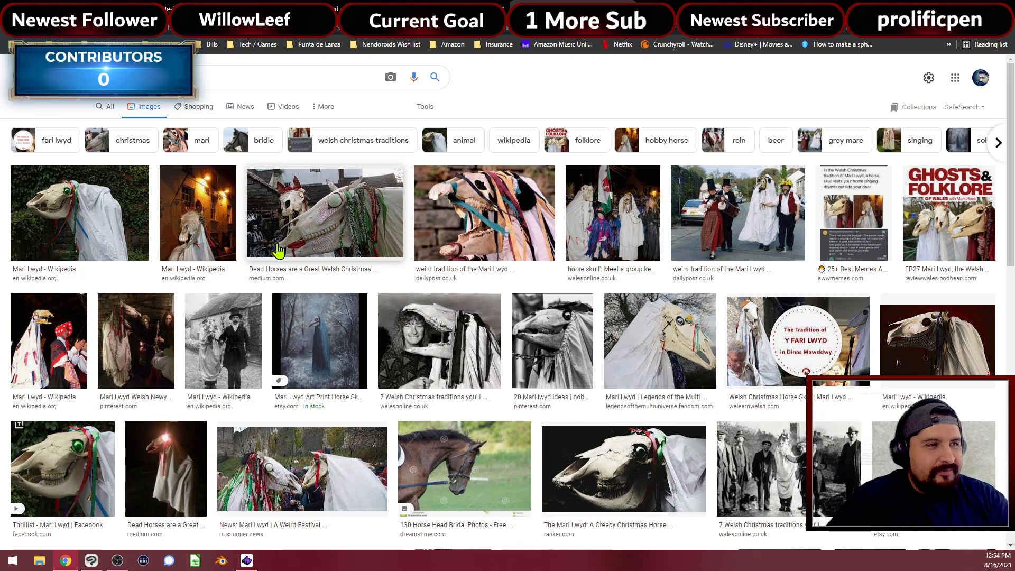
scroll(279, 250, down, 3)
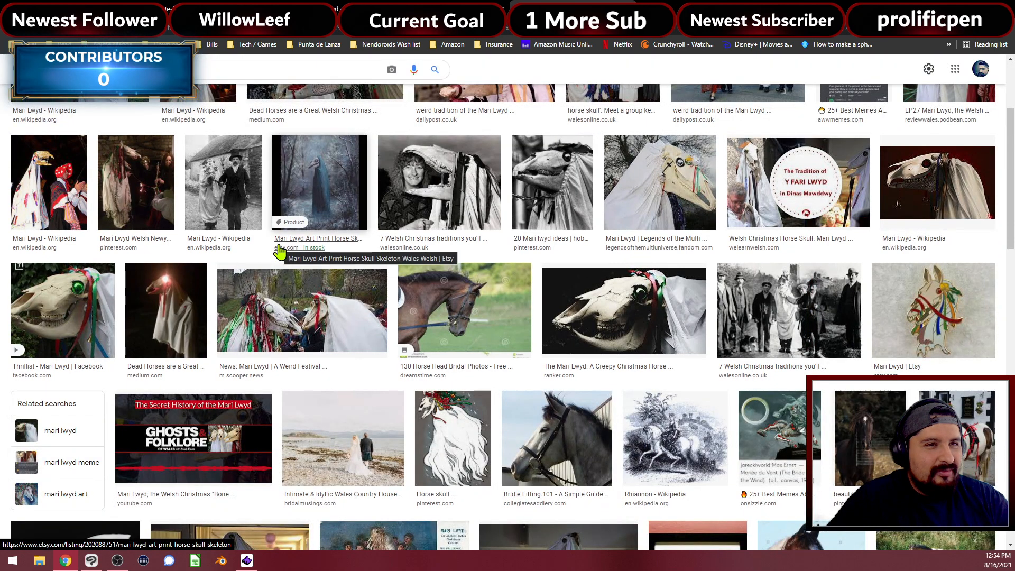
scroll(278, 251, down, 1)
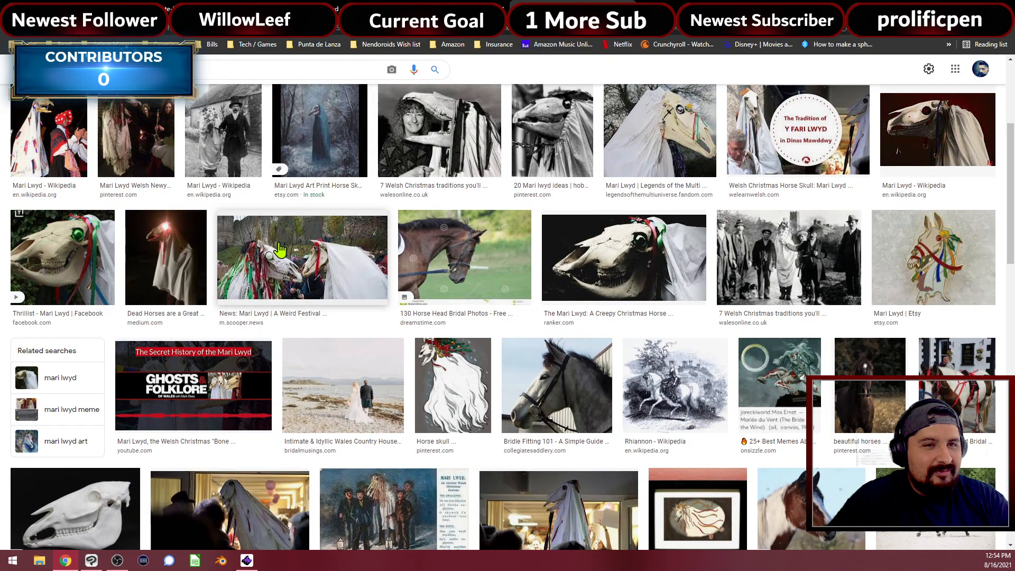
scroll(280, 249, down, 5)
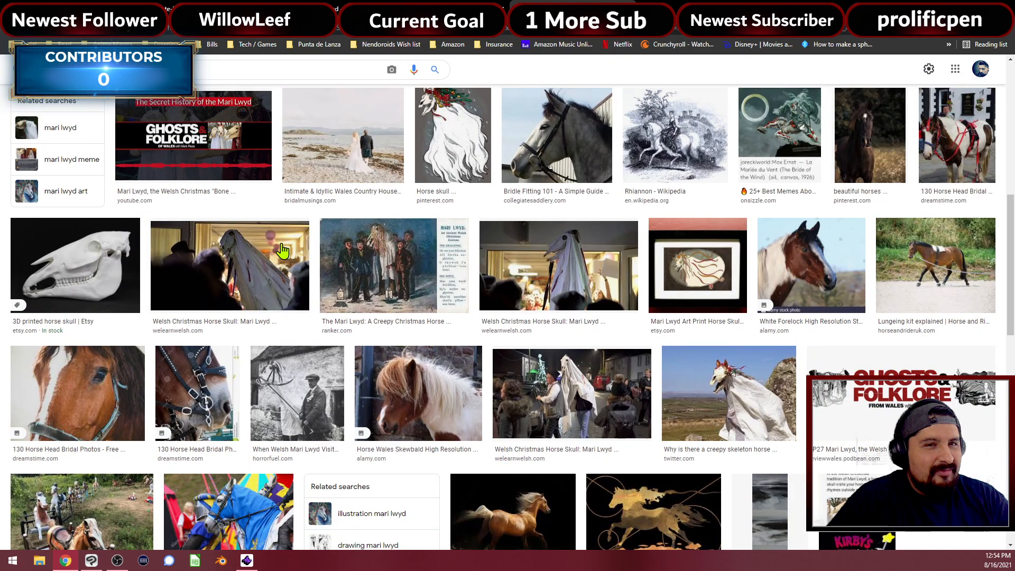
scroll(282, 250, up, 10)
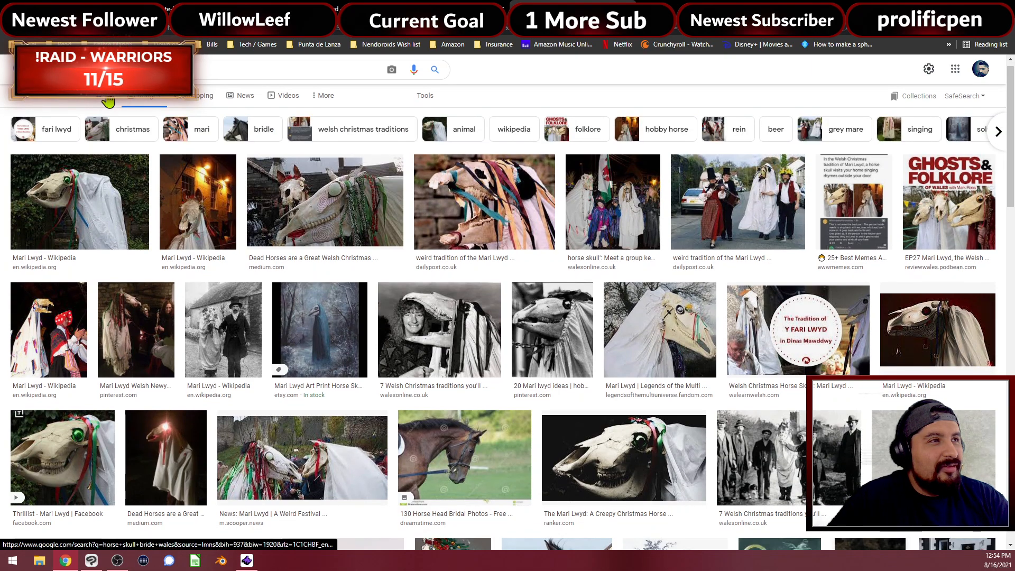
click(108, 102)
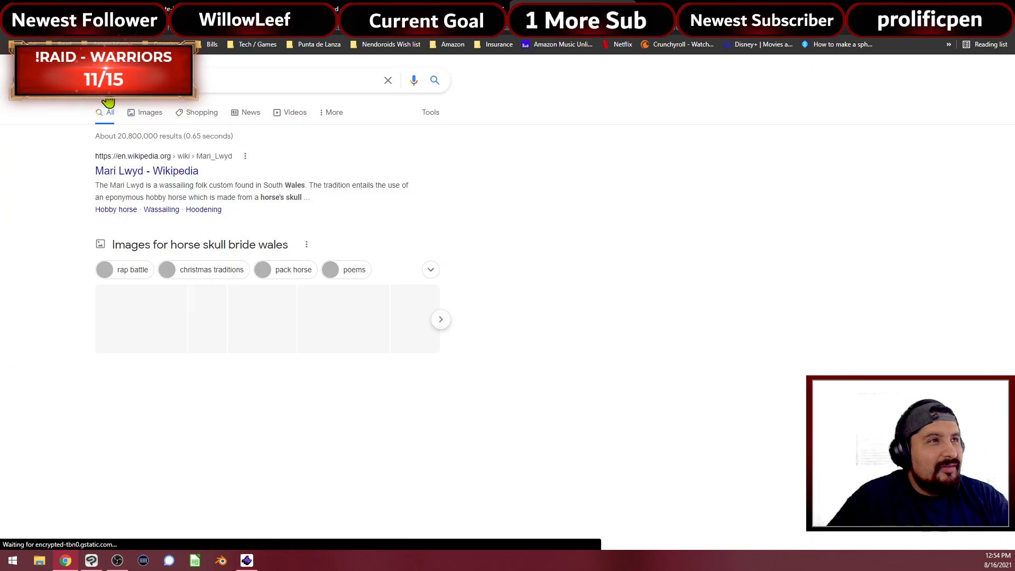
click(159, 169)
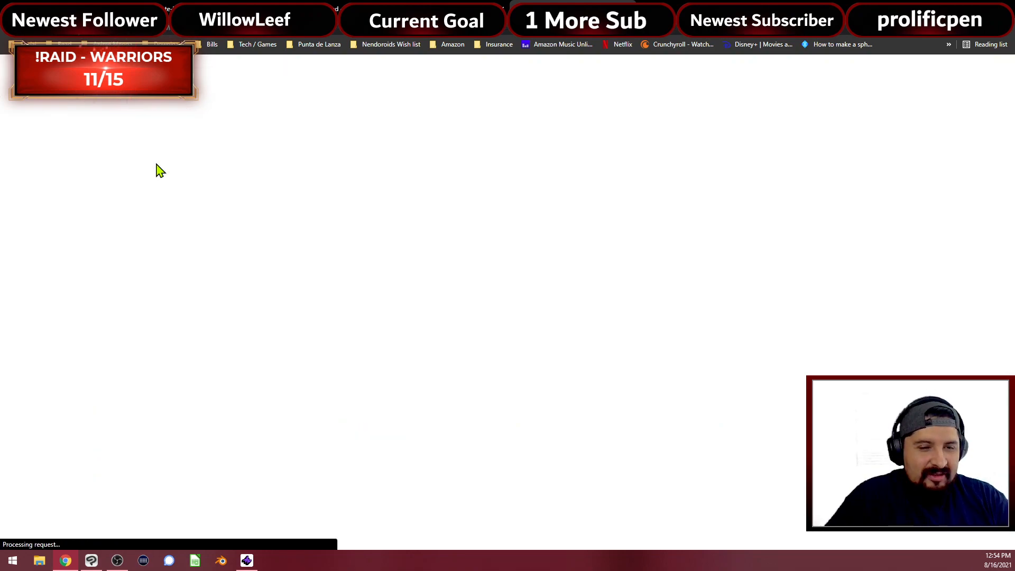
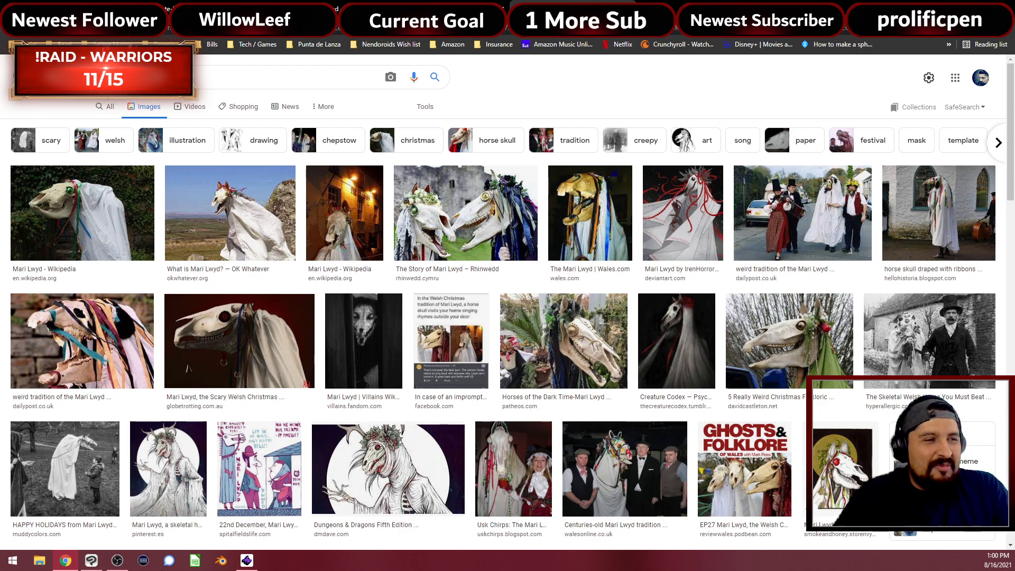
Back in Clip Studio Paint, ink the left boot cuff's left and right sides, undoing the right stroke
click(91, 560)
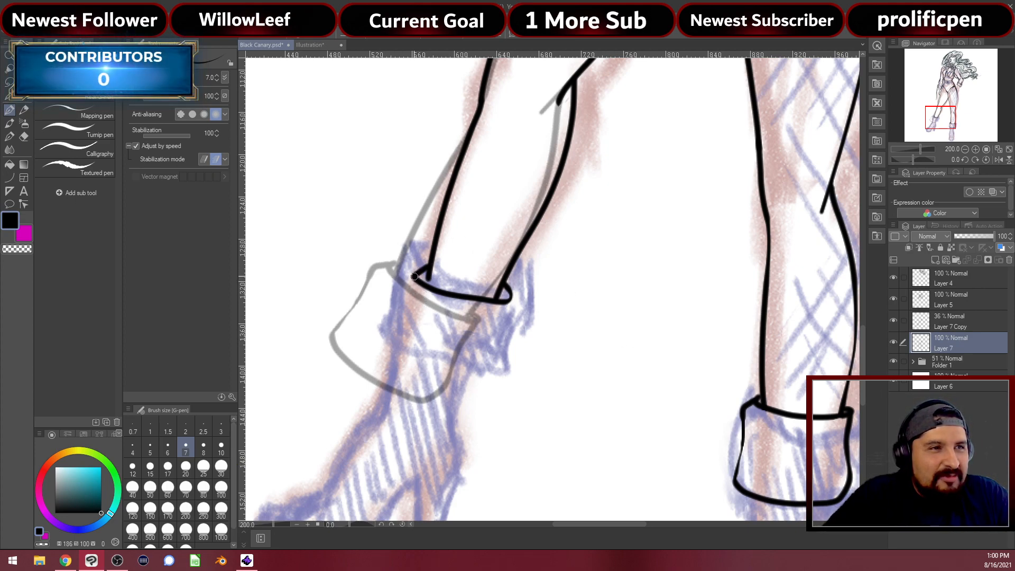
mouse_move(415, 282)
mouse_down()
mouse_move(408, 354)
mouse_move(433, 372)
mouse_move(499, 381)
mouse_move(508, 369)
mouse_up()
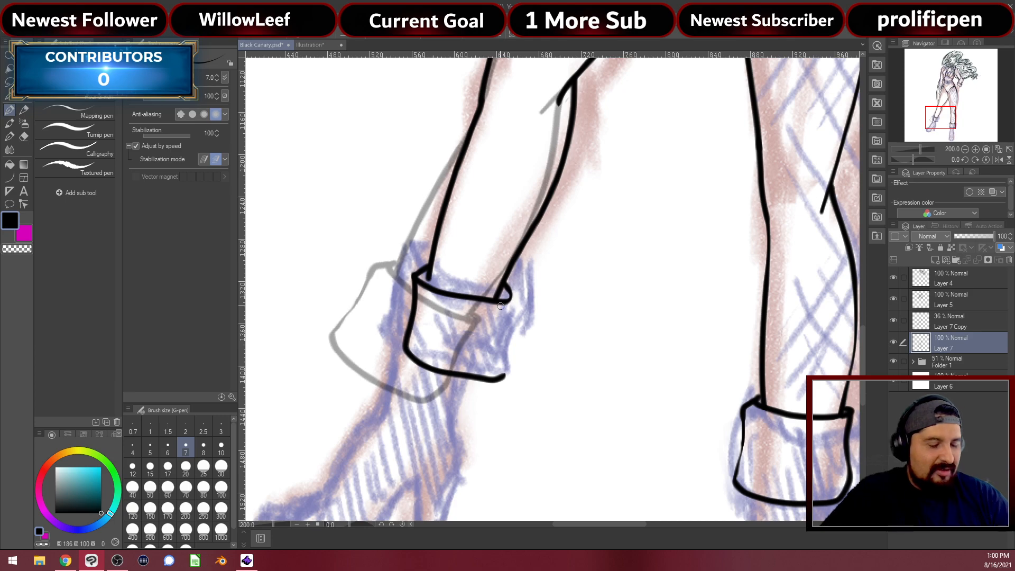
drag(508, 306, 504, 373)
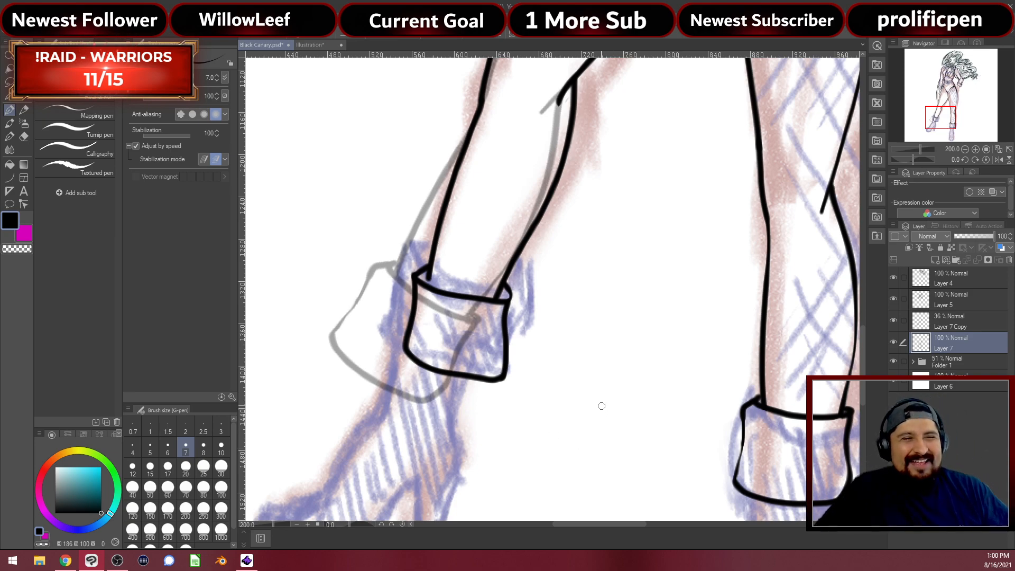
key(ctrl+z)
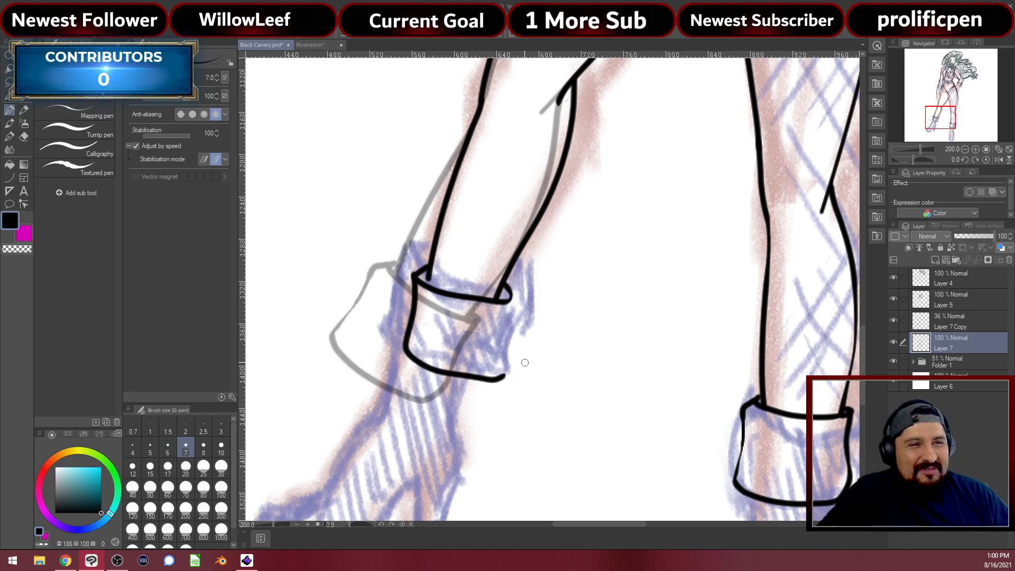
Erase the cuff's overshooting bottom tip and redraw its right edge down to the bottom
key(e)
drag(508, 376, 499, 377)
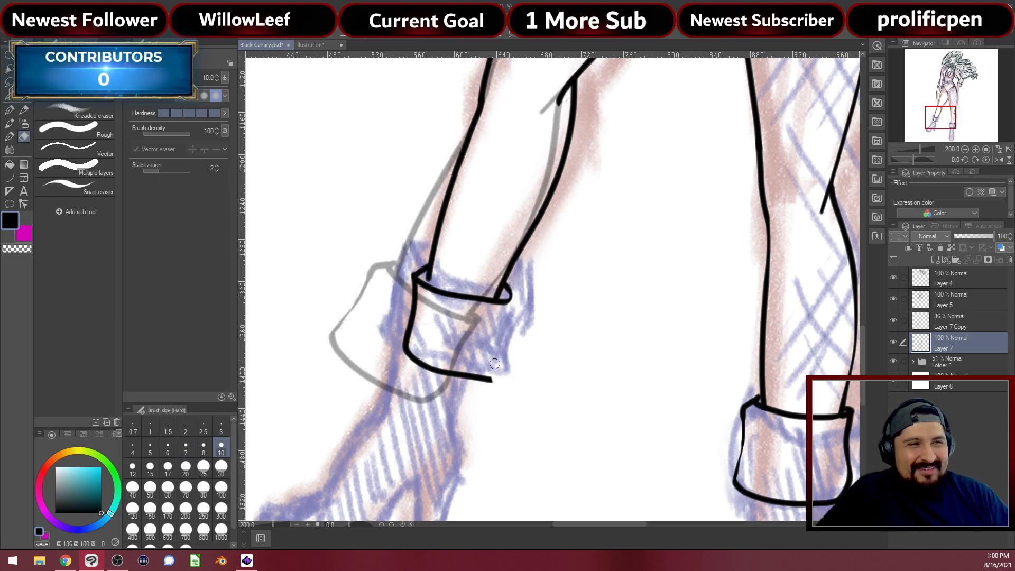
key(p)
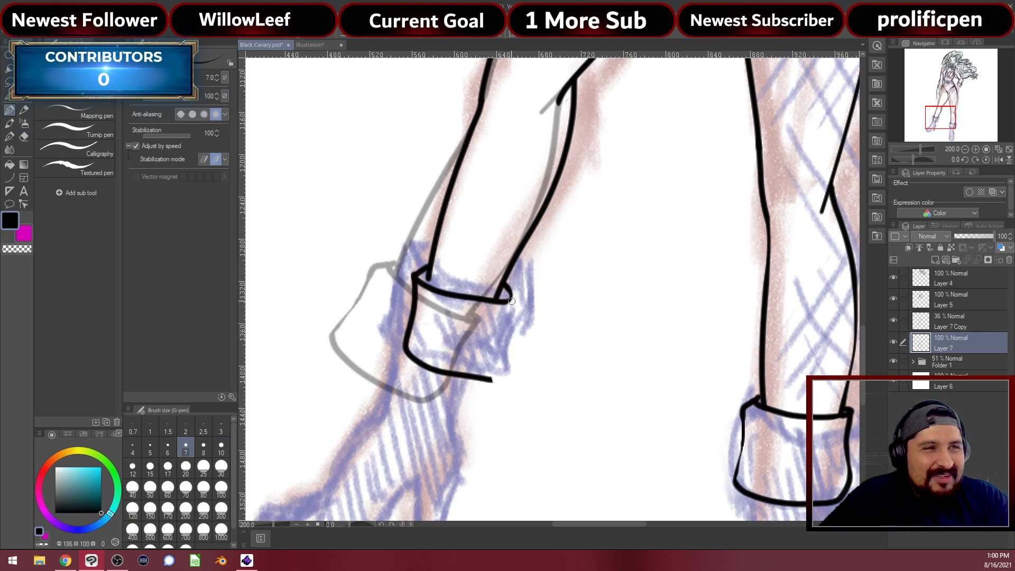
drag(511, 301, 503, 321)
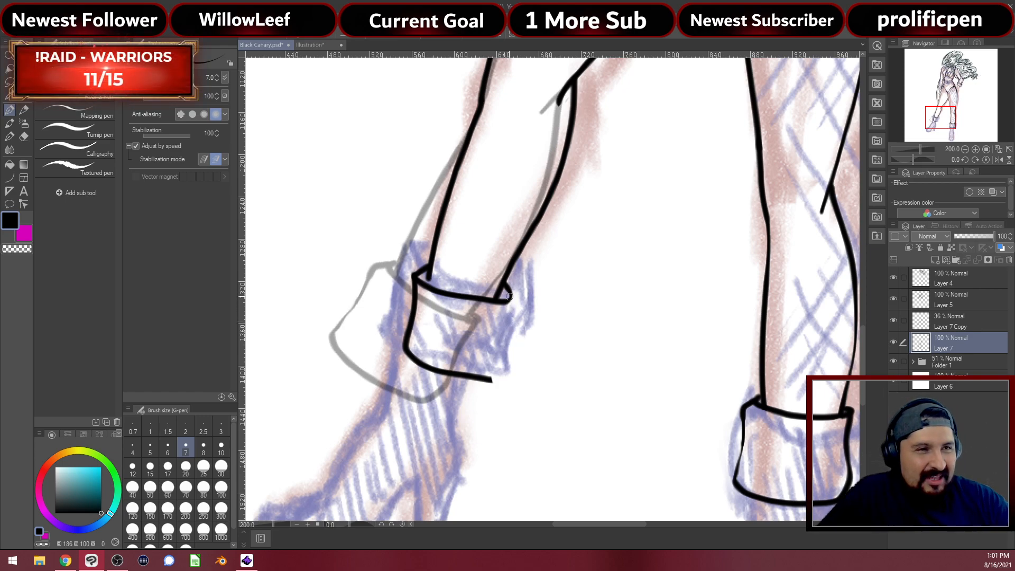
drag(508, 306, 492, 380)
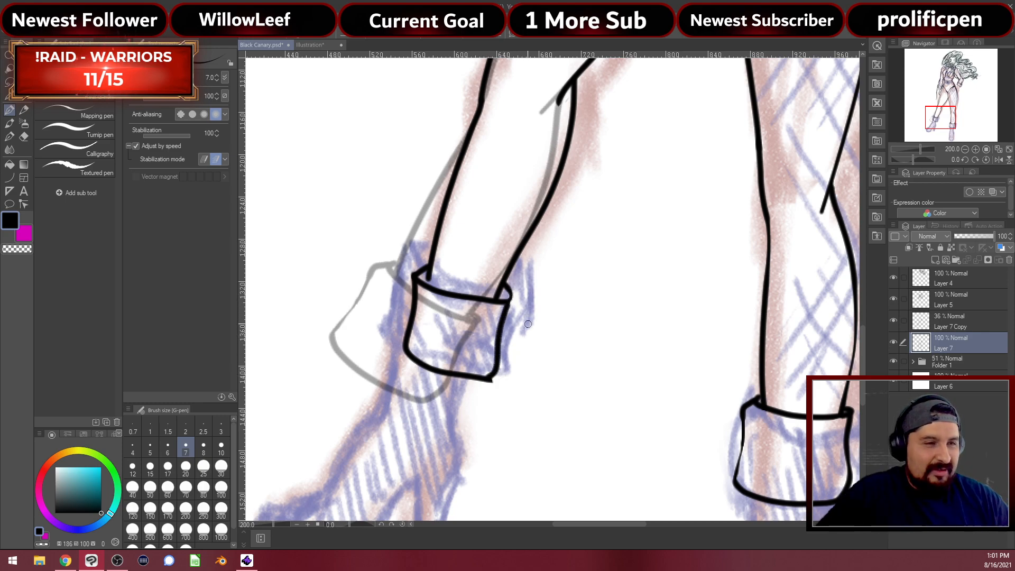
key(e)
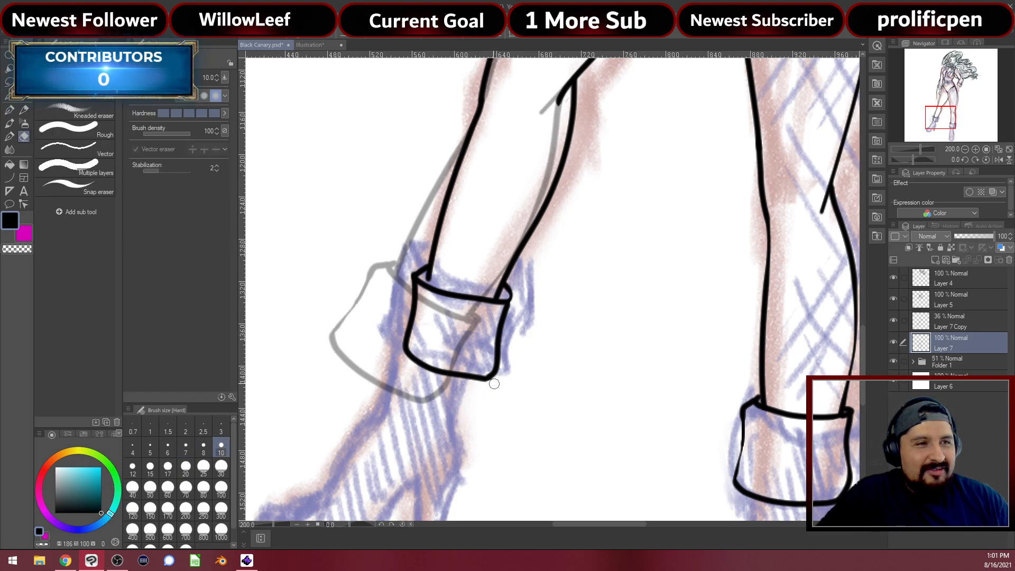
key(p)
drag(505, 404, 506, 324)
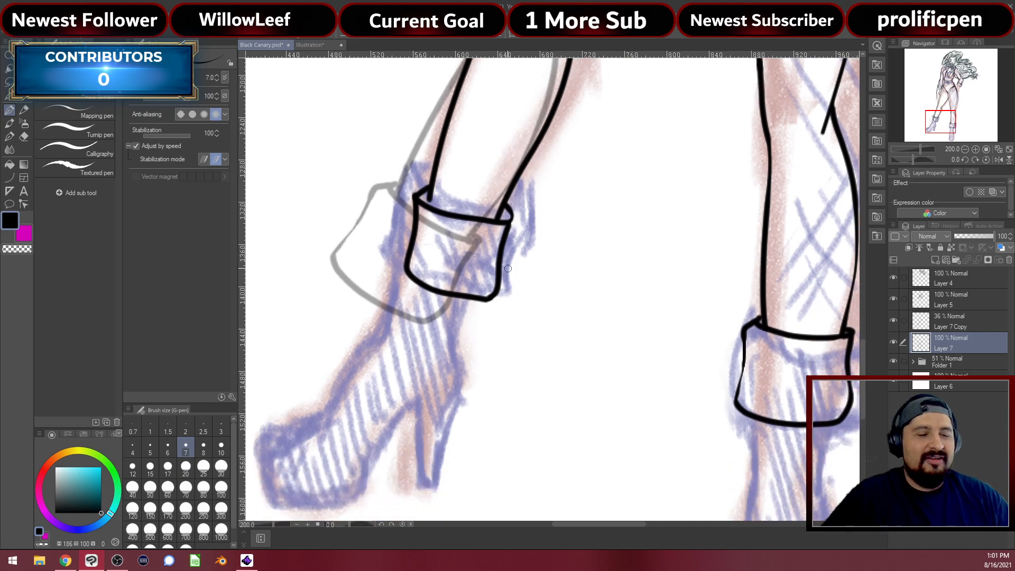
Ink the left boot's back line and front line down to the toe, redrawing the front line
mouse_move(510, 424)
mouse_down()
mouse_move(505, 398)
mouse_move(553, 415)
mouse_move(544, 396)
mouse_up()
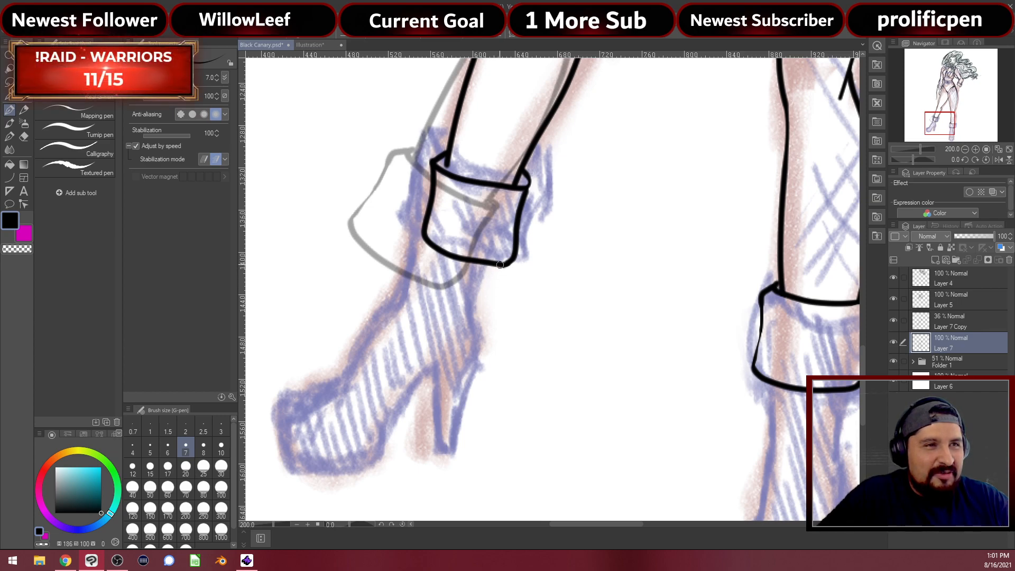
mouse_move(500, 264)
mouse_down()
mouse_move(488, 281)
mouse_move(490, 347)
mouse_move(467, 451)
mouse_up()
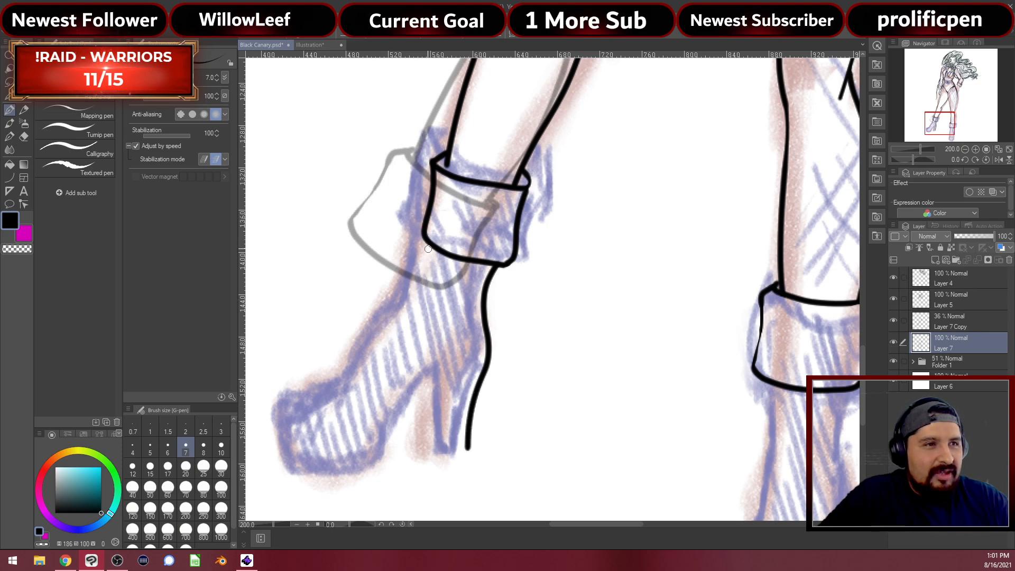
mouse_move(429, 259)
mouse_down()
mouse_move(411, 320)
mouse_move(370, 398)
mouse_move(331, 431)
mouse_move(330, 448)
mouse_up()
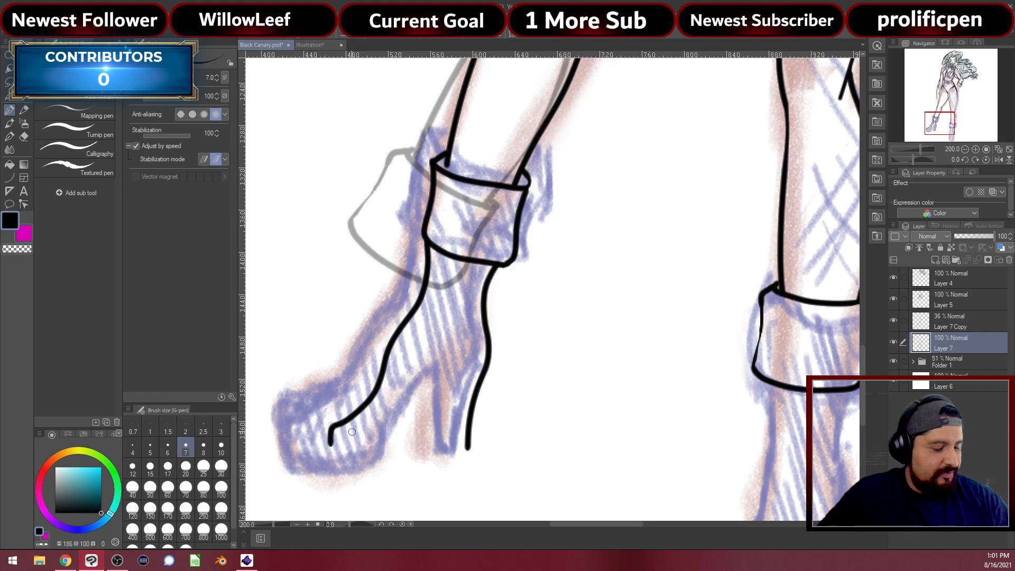
key(ctrl+z)
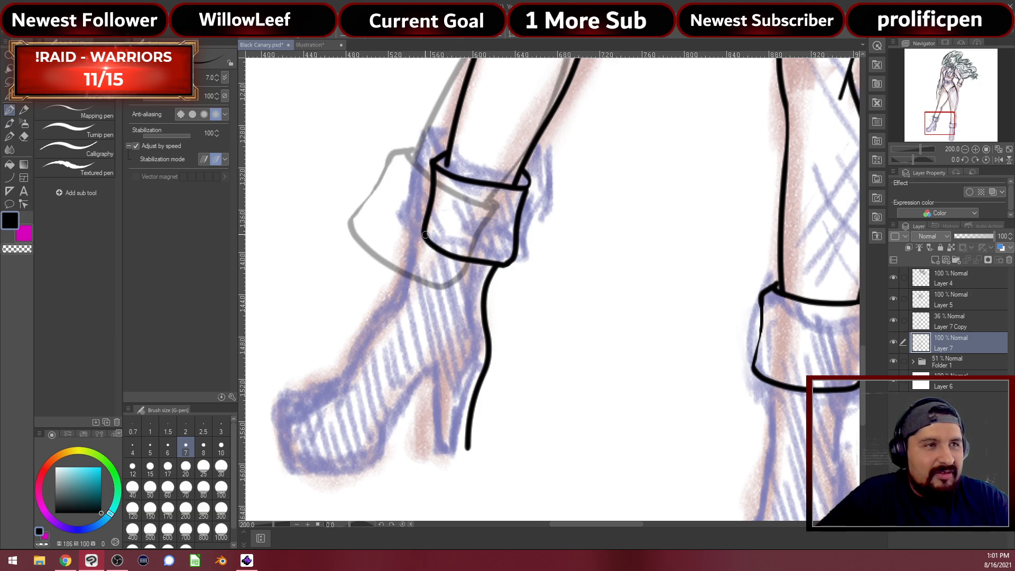
mouse_move(425, 235)
mouse_down()
mouse_move(422, 298)
mouse_move(394, 355)
mouse_move(375, 386)
mouse_move(338, 397)
mouse_move(333, 423)
mouse_move(348, 453)
mouse_move(406, 455)
mouse_move(417, 412)
mouse_move(455, 363)
mouse_move(456, 455)
mouse_up()
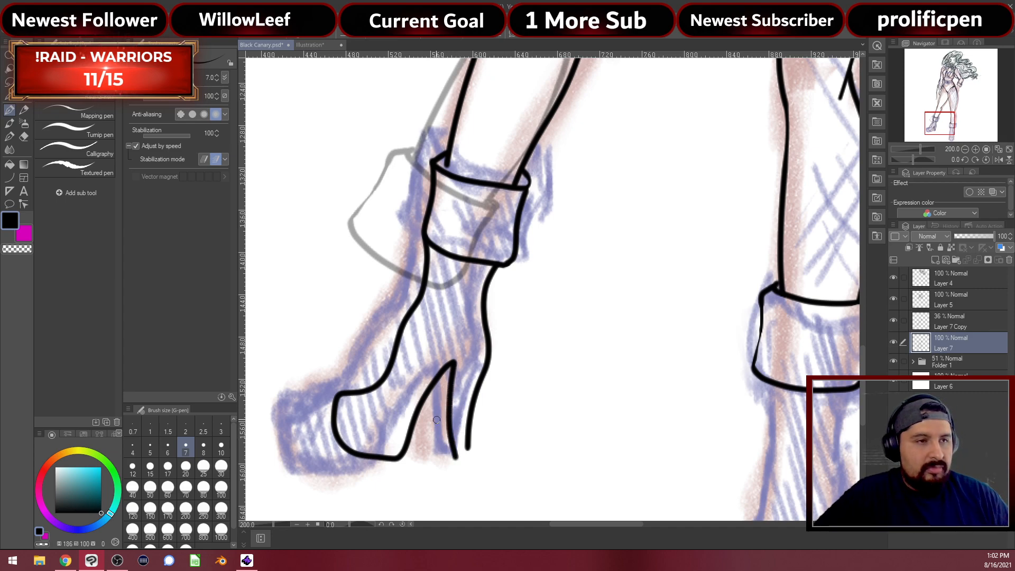
Erase and rework the heel's inner line to finish the high heel and sole
key(e)
mouse_move(450, 460)
mouse_down()
mouse_move(457, 362)
mouse_move(452, 453)
mouse_move(458, 462)
mouse_move(469, 451)
mouse_move(467, 461)
mouse_up()
key(p)
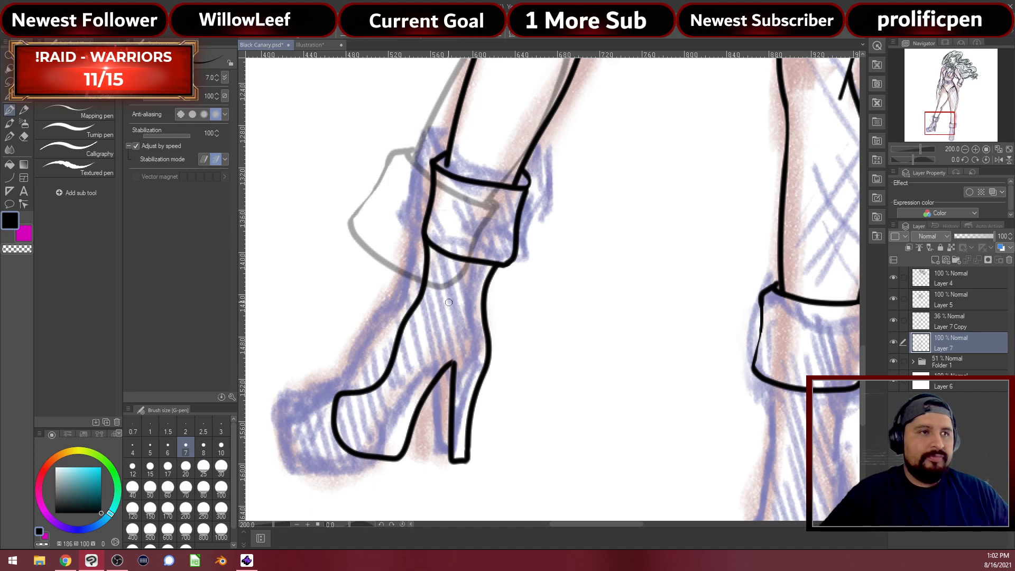
key(e)
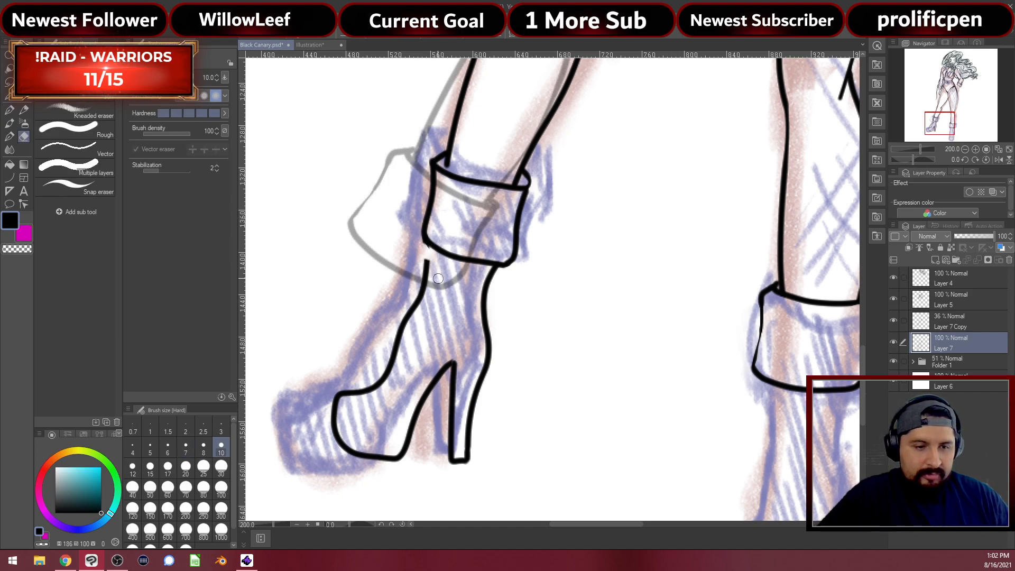
key(p)
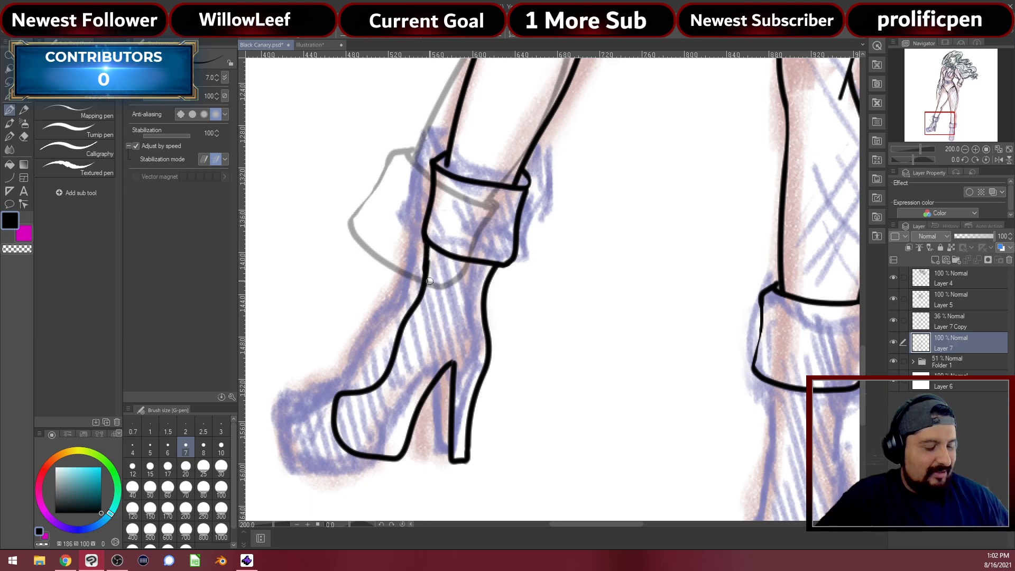
Zoom into the cuff joint and extend the boot's front line up to the cuff
scroll(521, 280, up, 6)
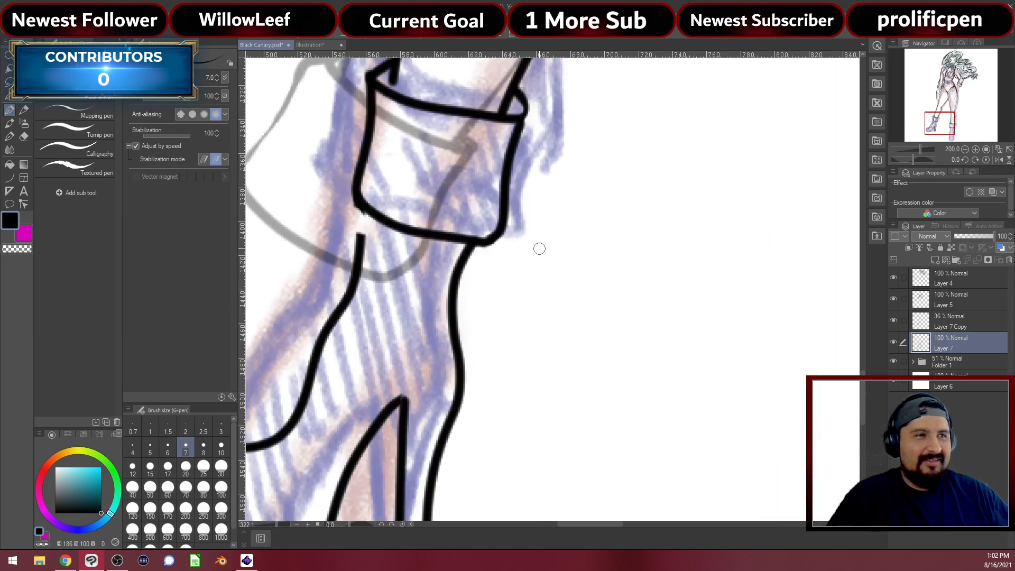
scroll(344, 233, up, 6)
drag(353, 248, 527, 382)
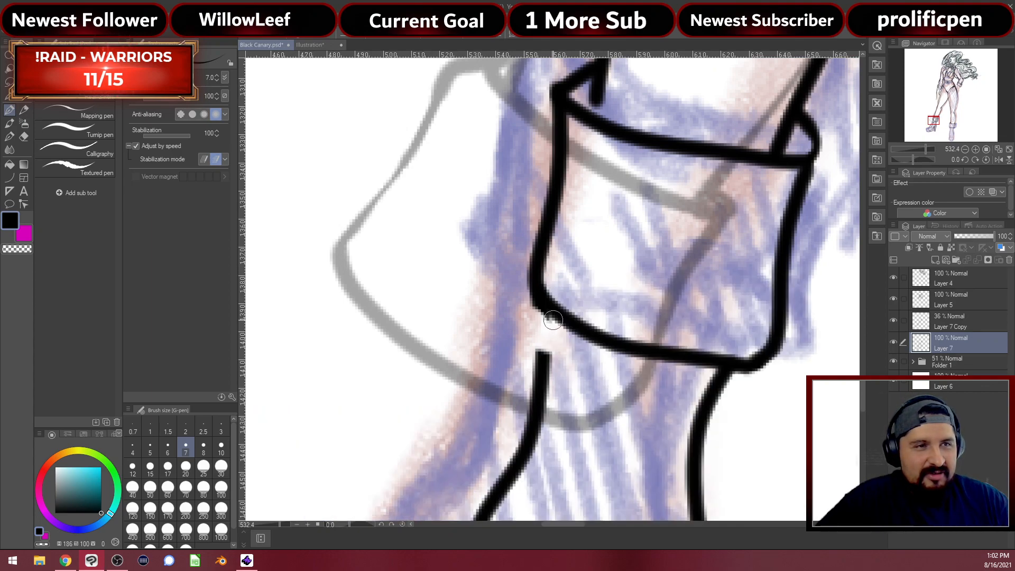
drag(553, 320, 530, 443)
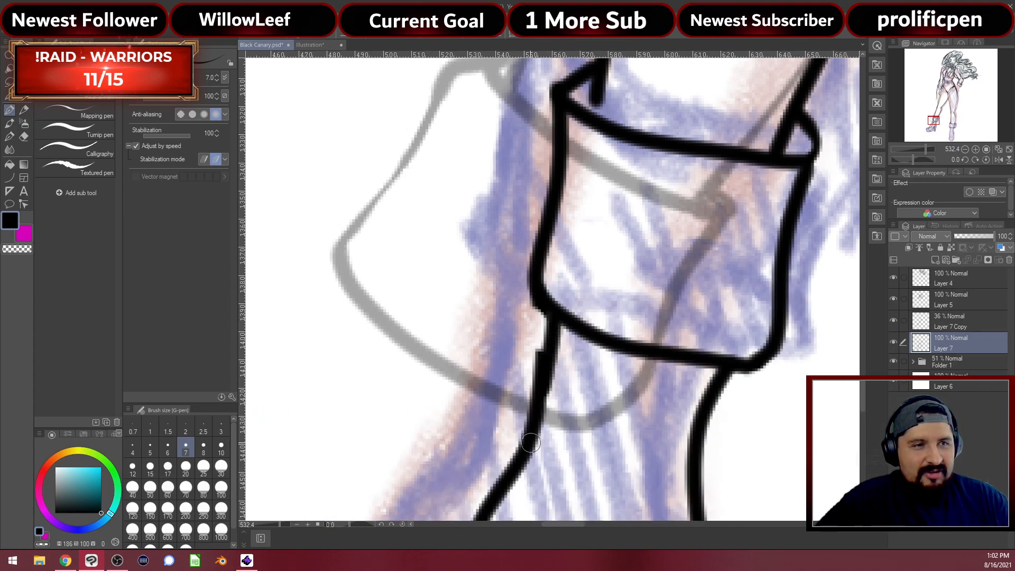
key(e)
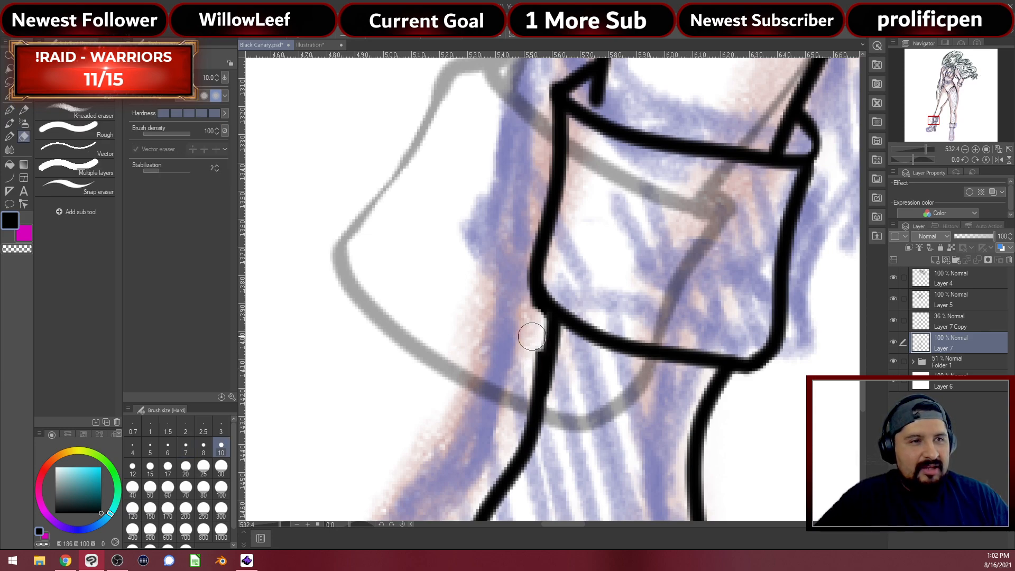
key(p)
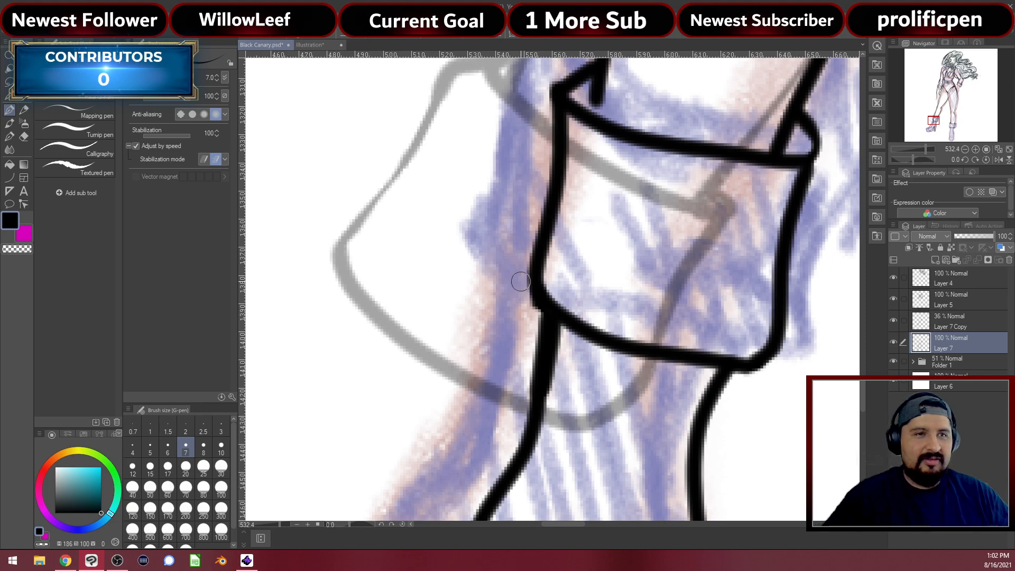
Zoom out and hide Folder 1's pink and blue sketch to check the lineart
scroll(820, 276, down, 15)
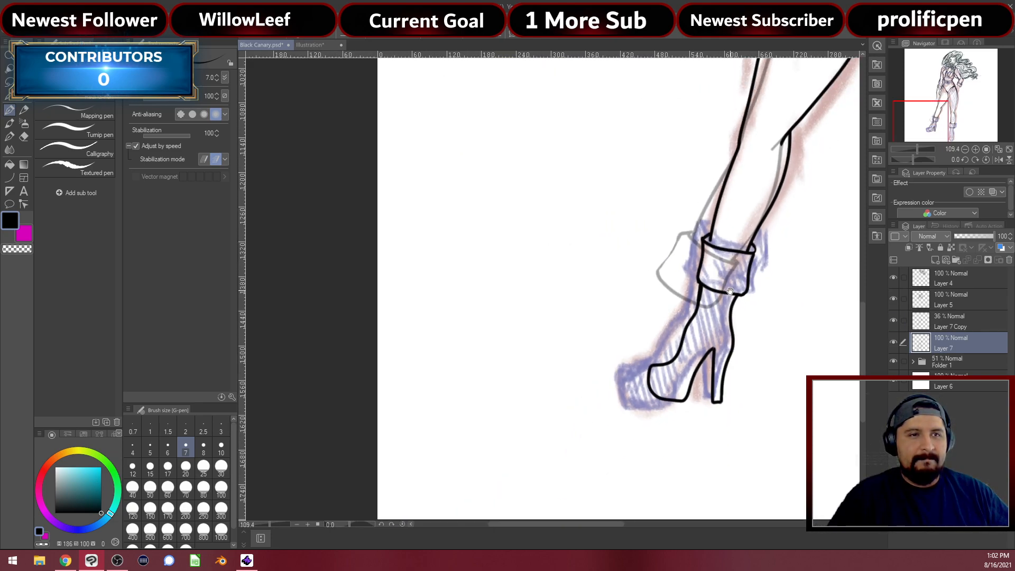
scroll(730, 291, down, 5)
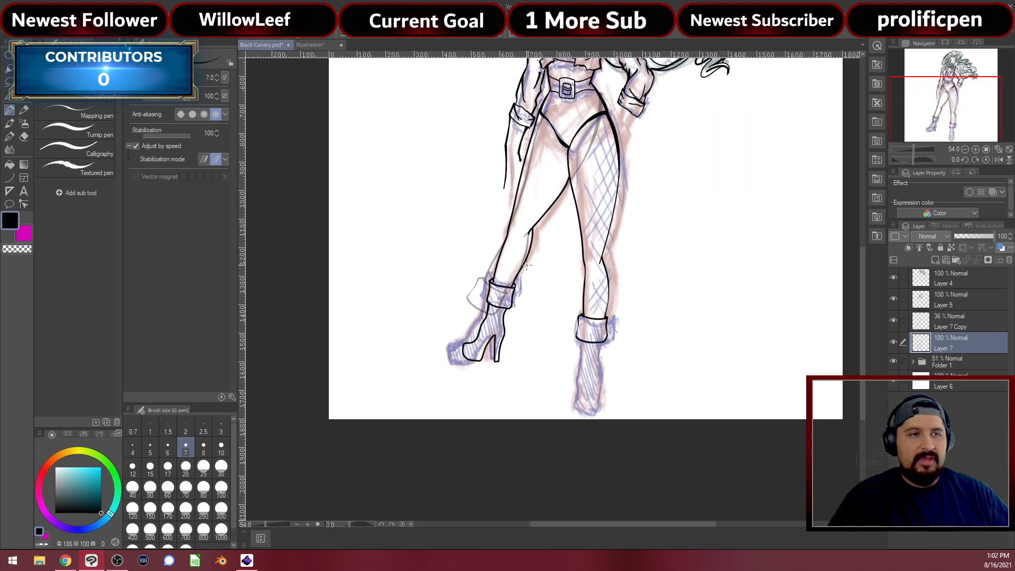
click(894, 363)
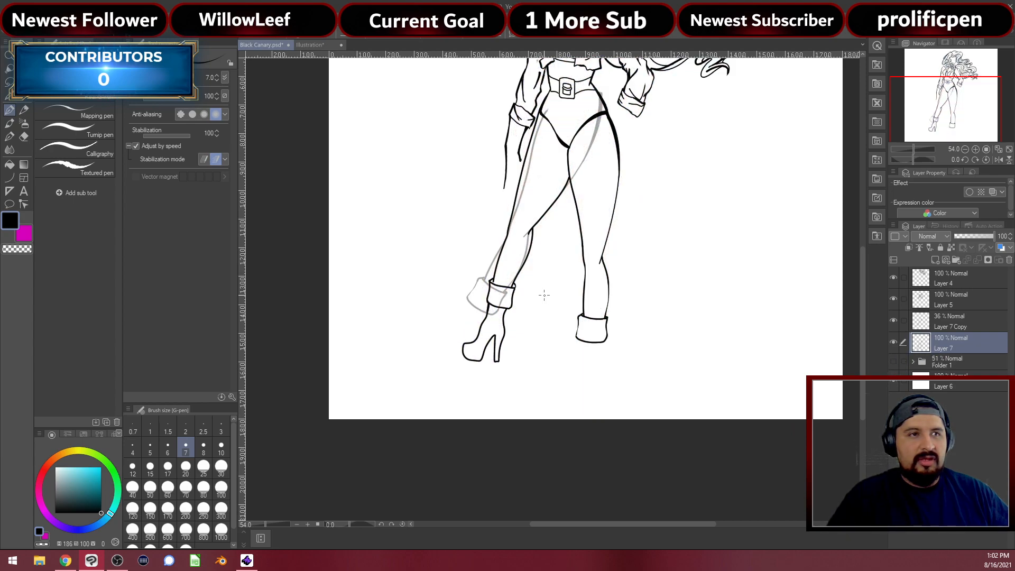
drag(537, 238, 548, 311)
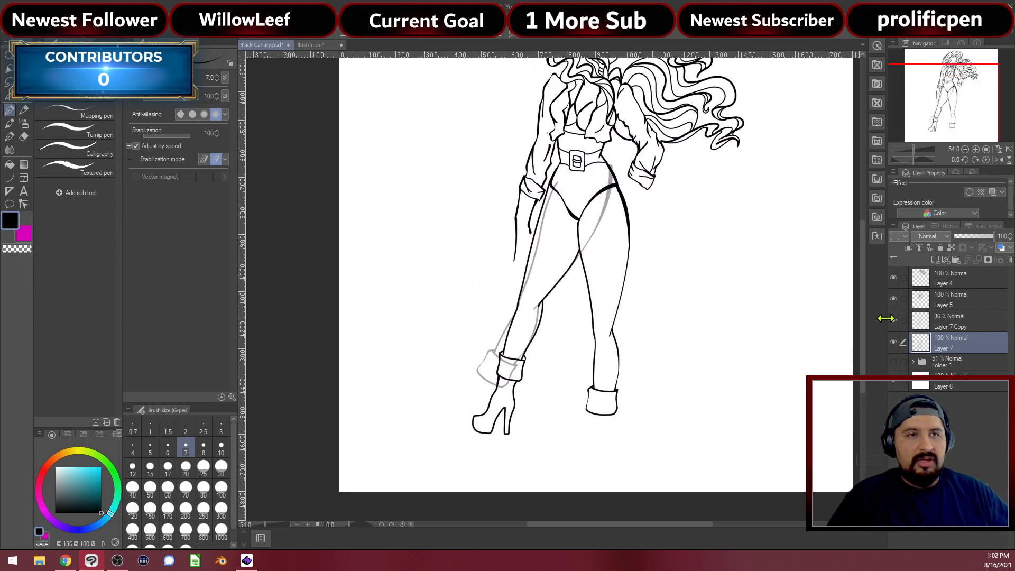
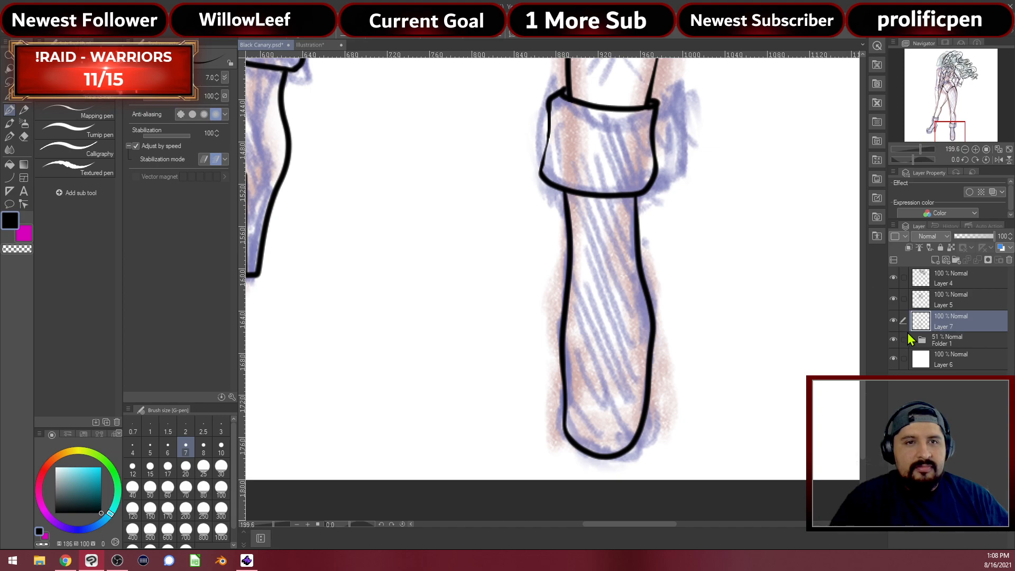
Hide Folder 1's colour sketch and zoom and pan from boots to torso to check the black lineart
click(894, 340)
scroll(719, 265, down, 5)
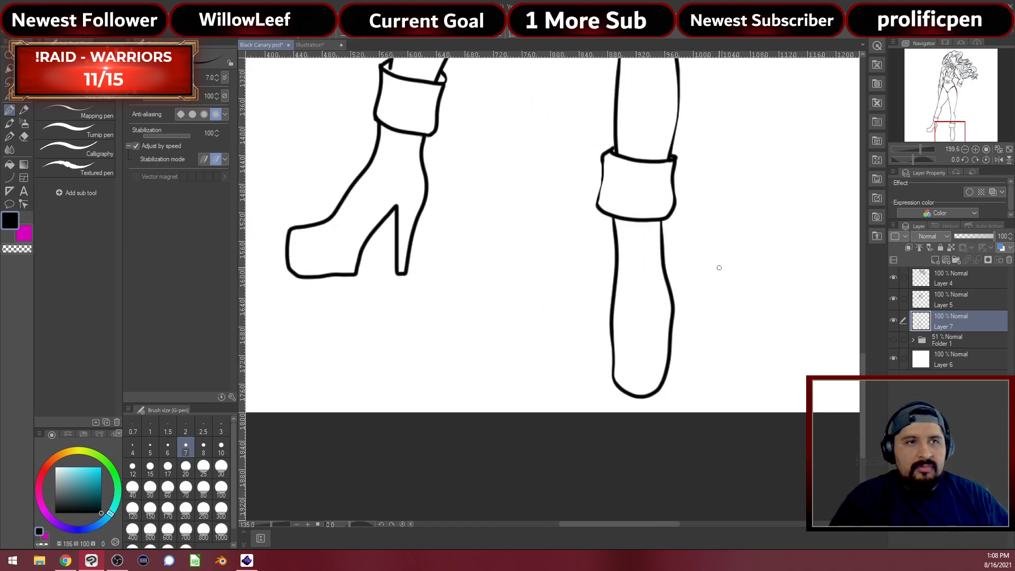
scroll(729, 264, down, 3)
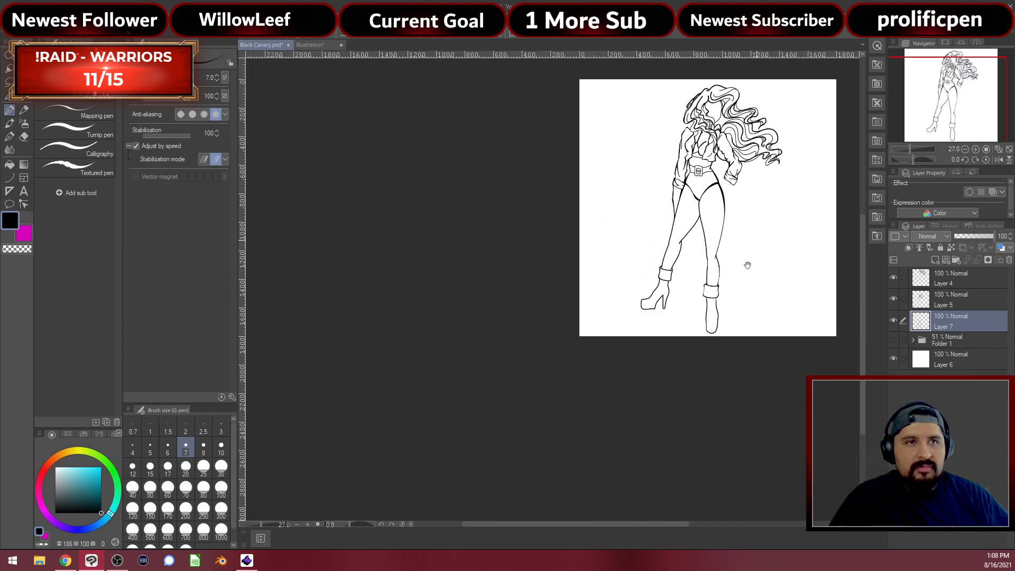
scroll(670, 284, up, 3)
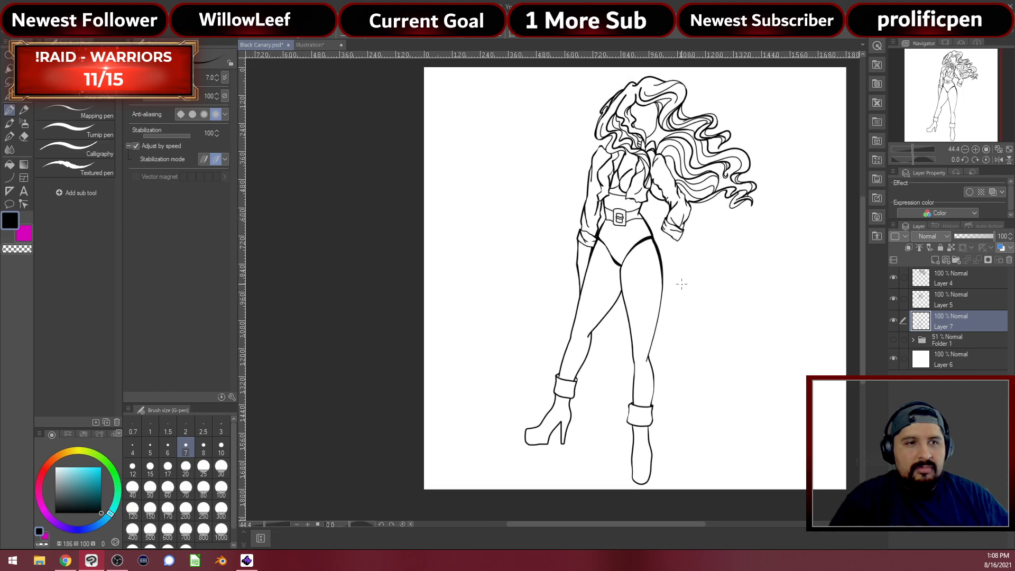
scroll(550, 422, up, 5)
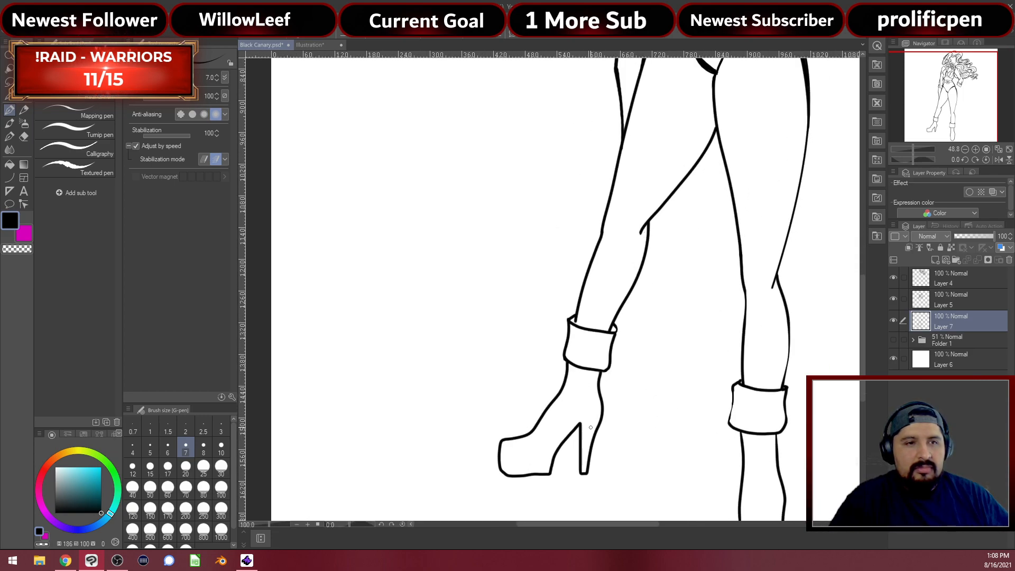
drag(718, 317, 642, 423)
scroll(716, 340, up, 2)
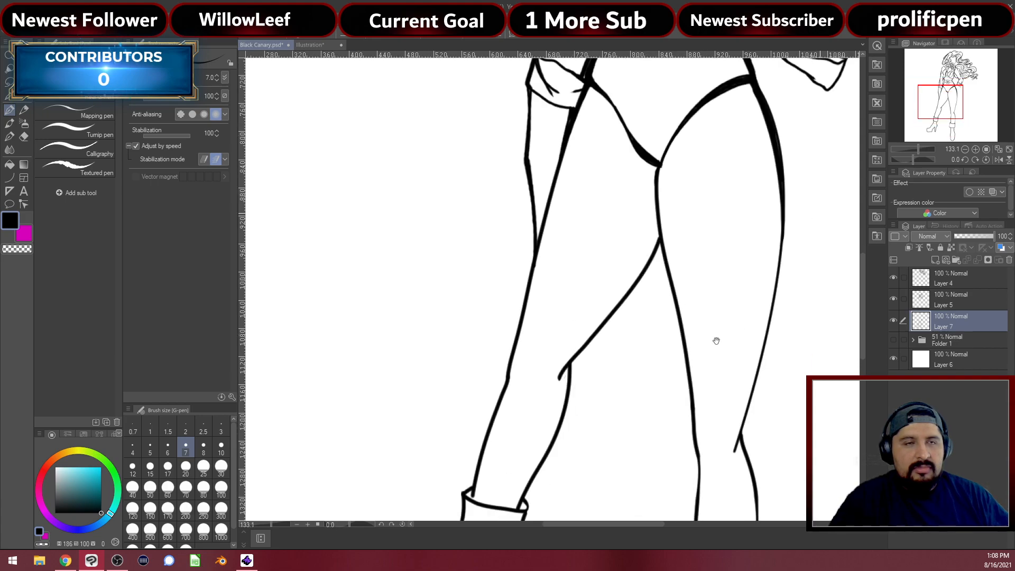
Show Folder 1's sketch again and add a new empty Layer 8 above it
click(893, 340)
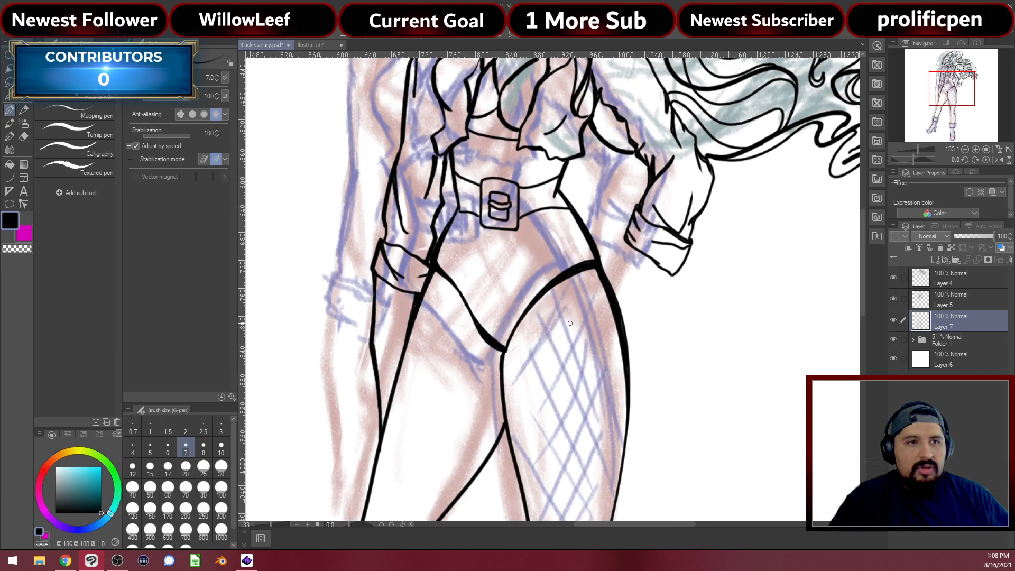
scroll(588, 321, up, 1)
scroll(588, 321, up, 1)
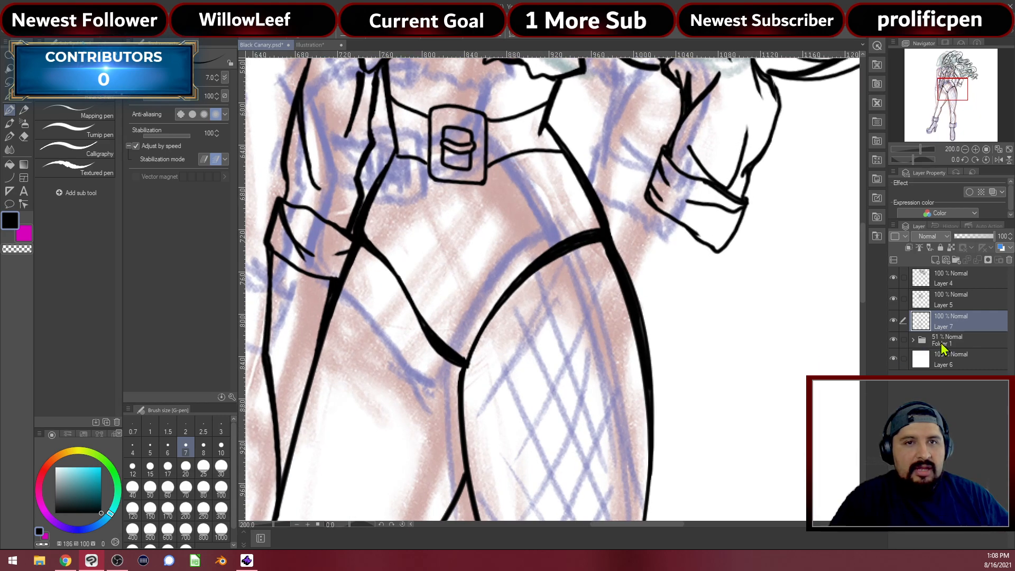
click(942, 340)
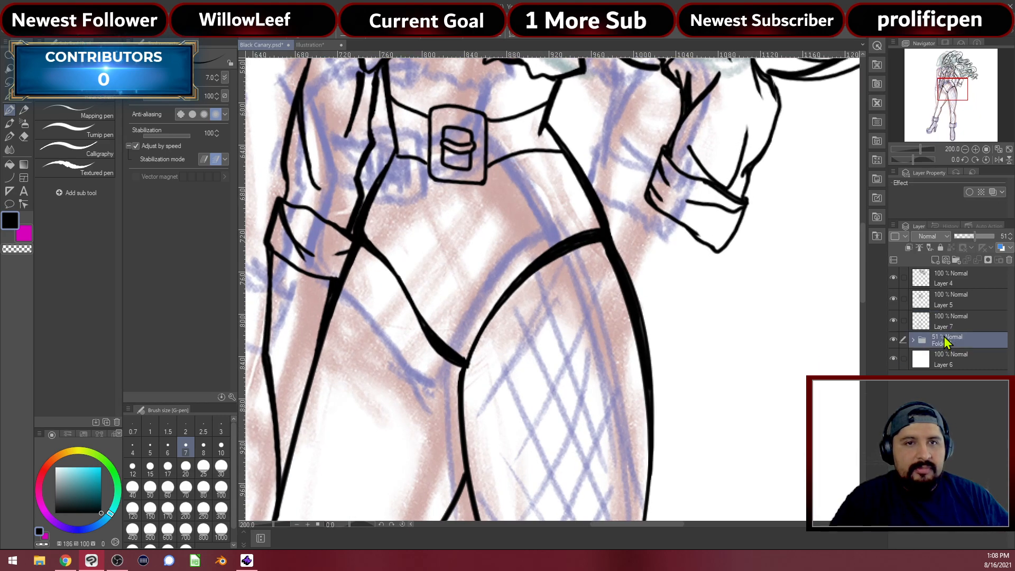
click(935, 259)
scroll(630, 339, up, 1)
scroll(630, 339, down, 2)
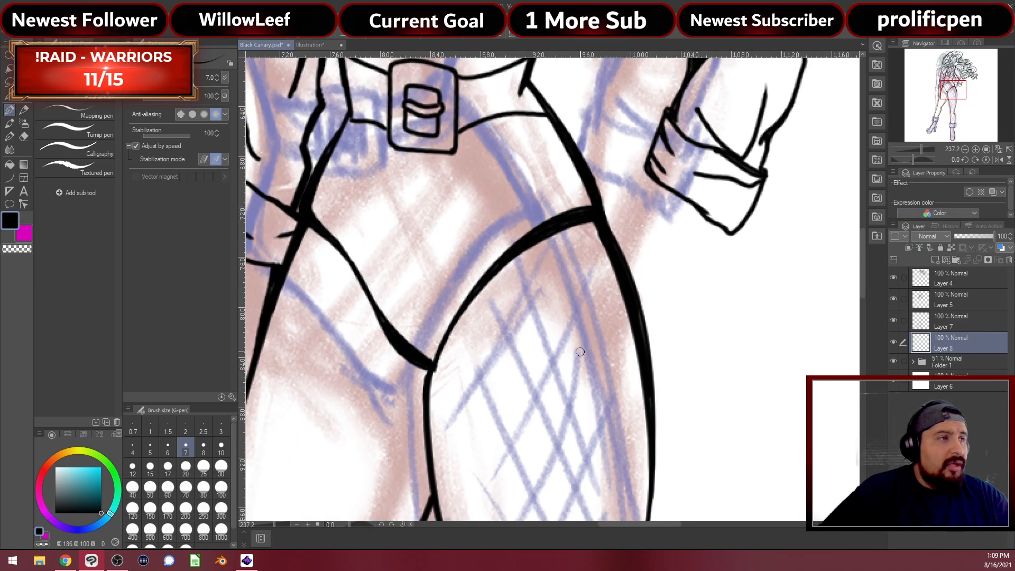
With a dark teal size-10 Mechanical pencil, sketch trial hand lines beside the arm and across the thigh
key(p)
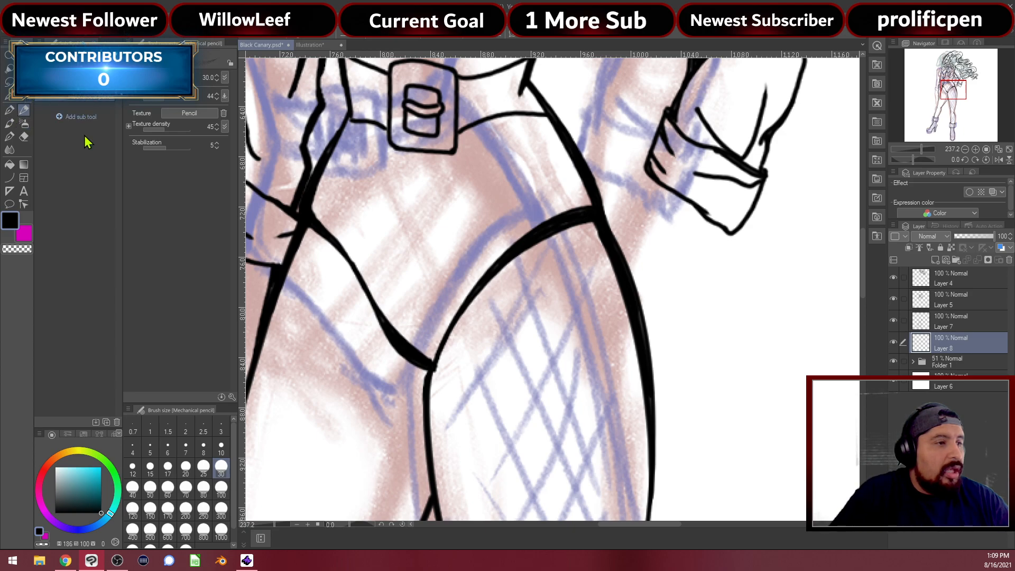
drag(100, 479, 125, 503)
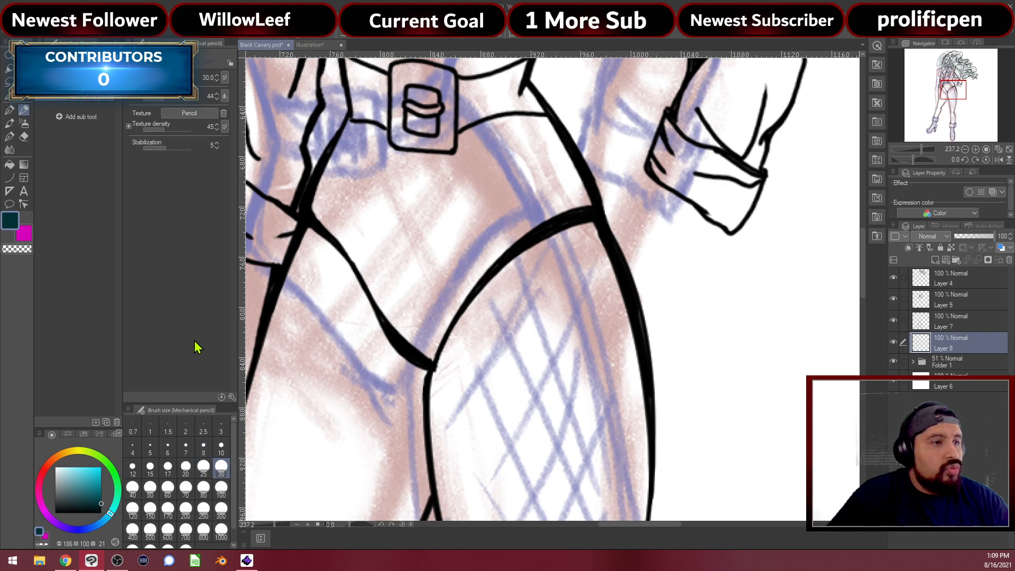
click(221, 449)
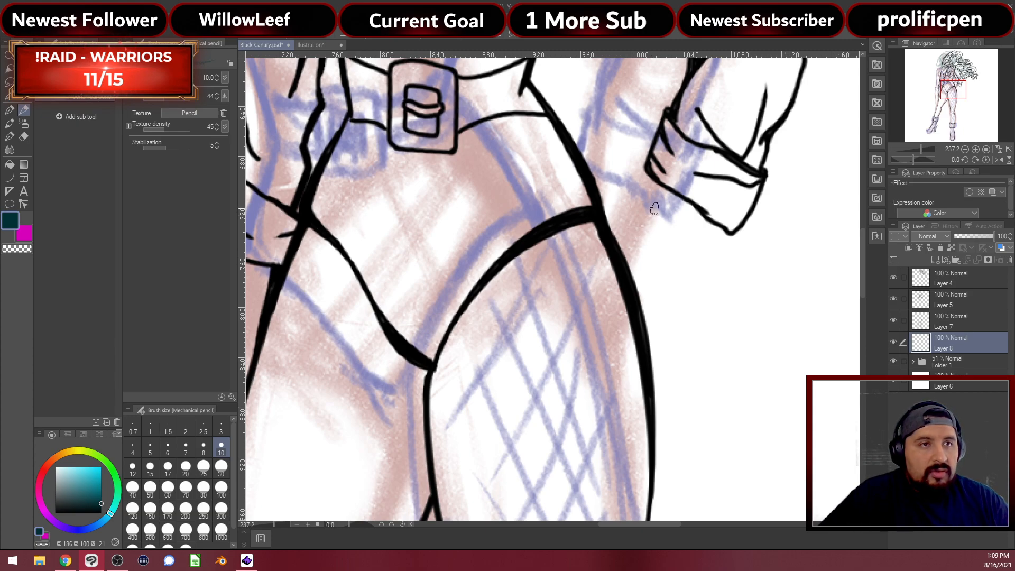
drag(654, 179, 636, 231)
drag(648, 184, 627, 238)
drag(649, 186, 629, 249)
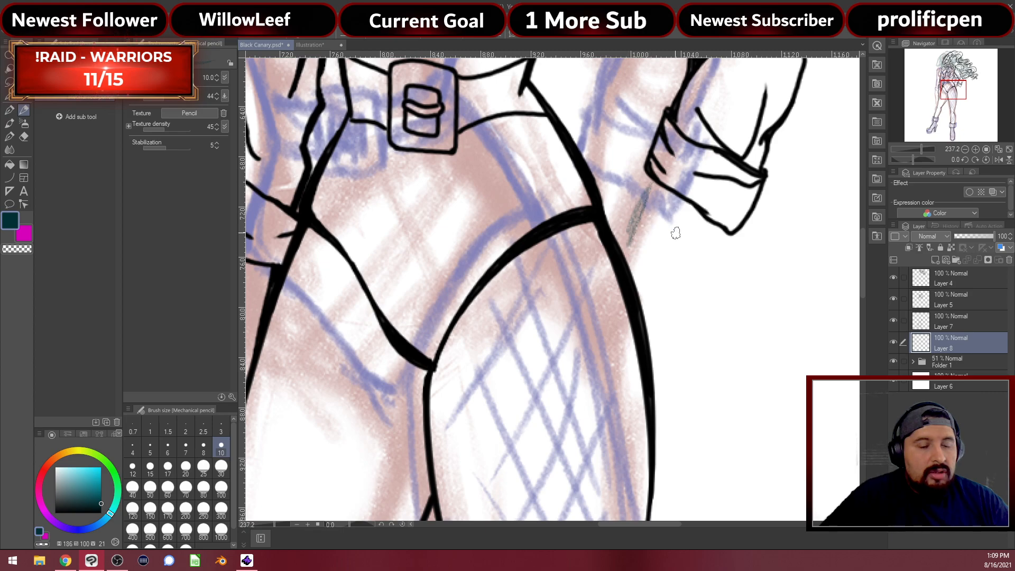
mouse_move(618, 245)
mouse_down()
mouse_move(592, 248)
mouse_move(529, 323)
mouse_up()
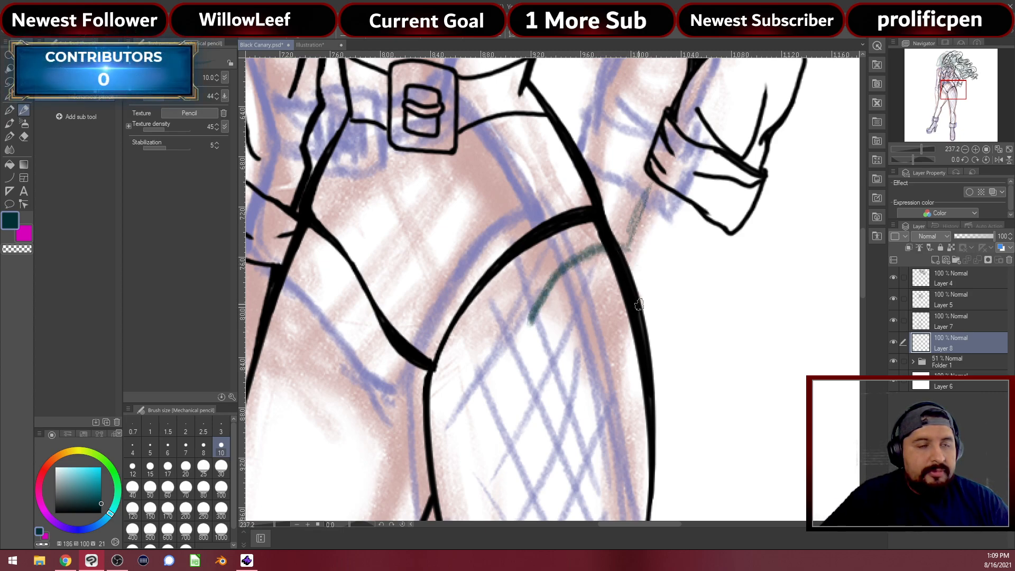
mouse_move(601, 227)
mouse_down()
mouse_move(571, 225)
mouse_move(627, 219)
mouse_move(621, 237)
mouse_move(634, 215)
mouse_move(633, 227)
mouse_move(558, 221)
mouse_move(552, 250)
mouse_up()
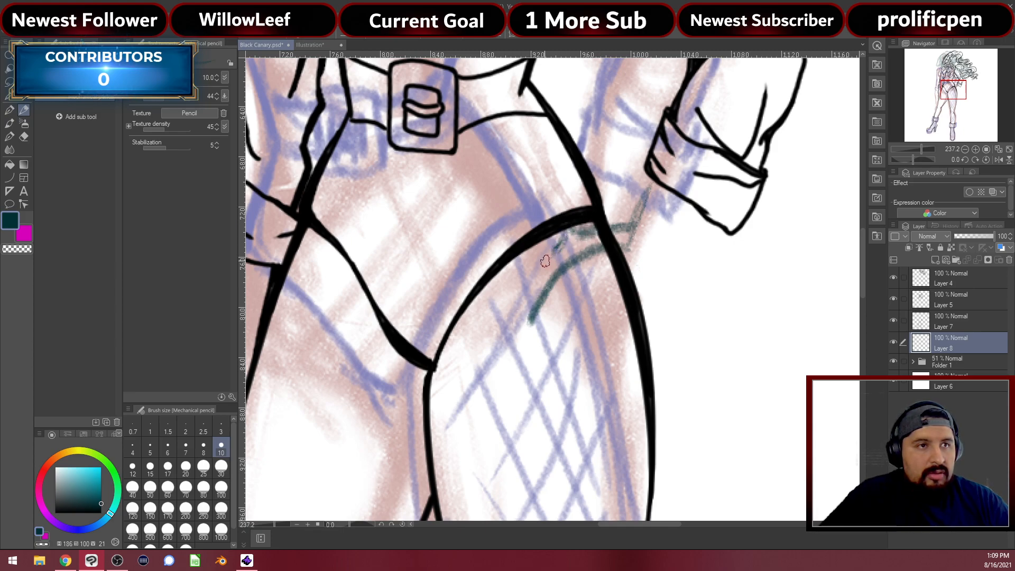
drag(543, 261, 570, 257)
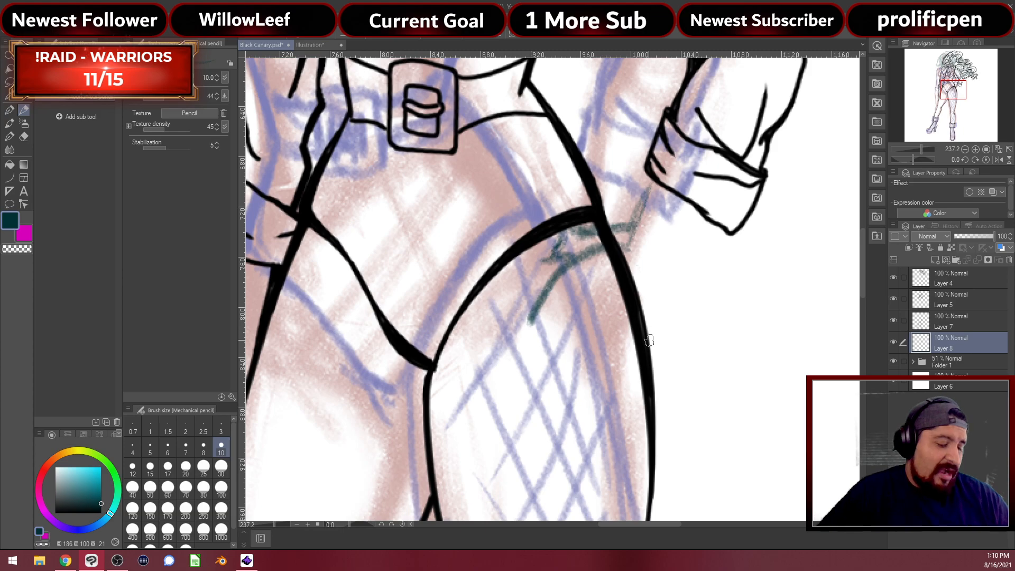
Set the eraser to size 10, add teal finger strokes down the thigh, then erase the trial hand
key(e)
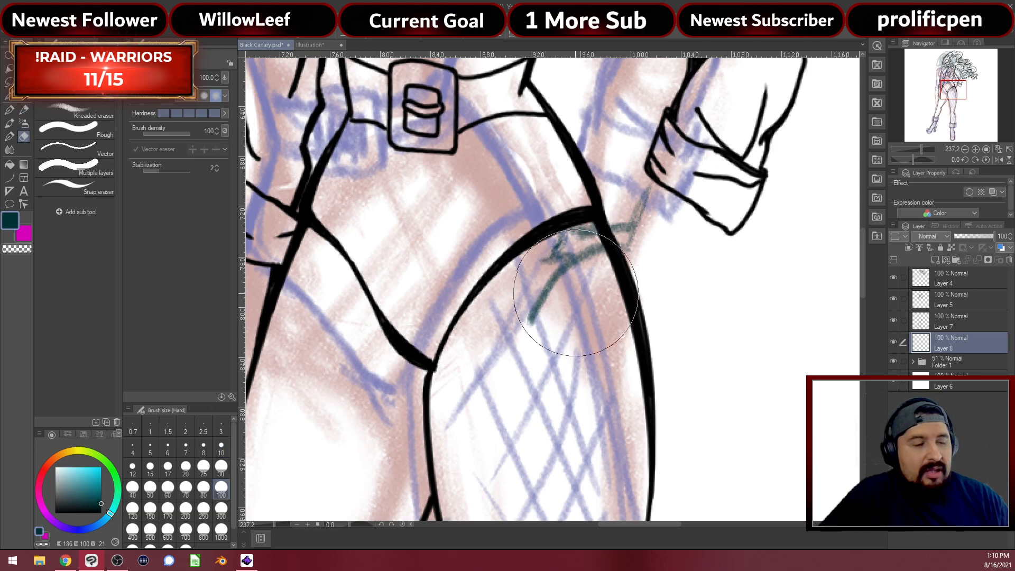
click(221, 448)
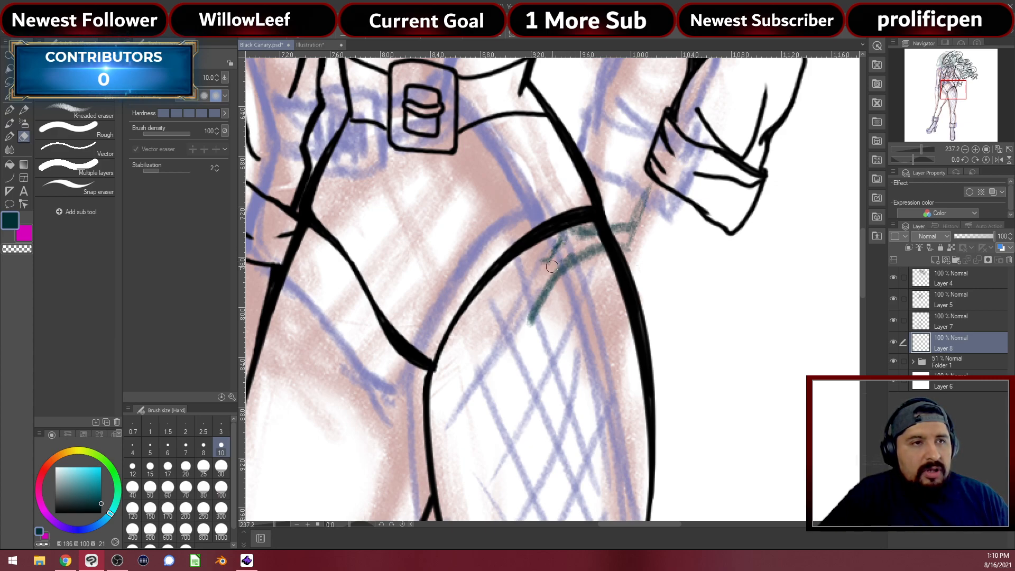
key(p)
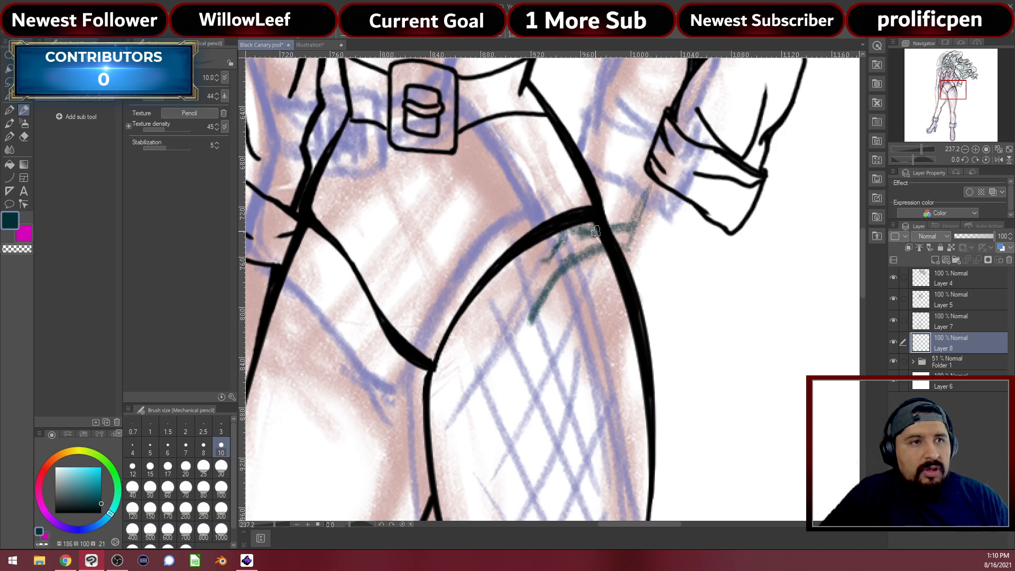
mouse_move(547, 256)
mouse_down()
mouse_move(539, 268)
mouse_move(561, 265)
mouse_up()
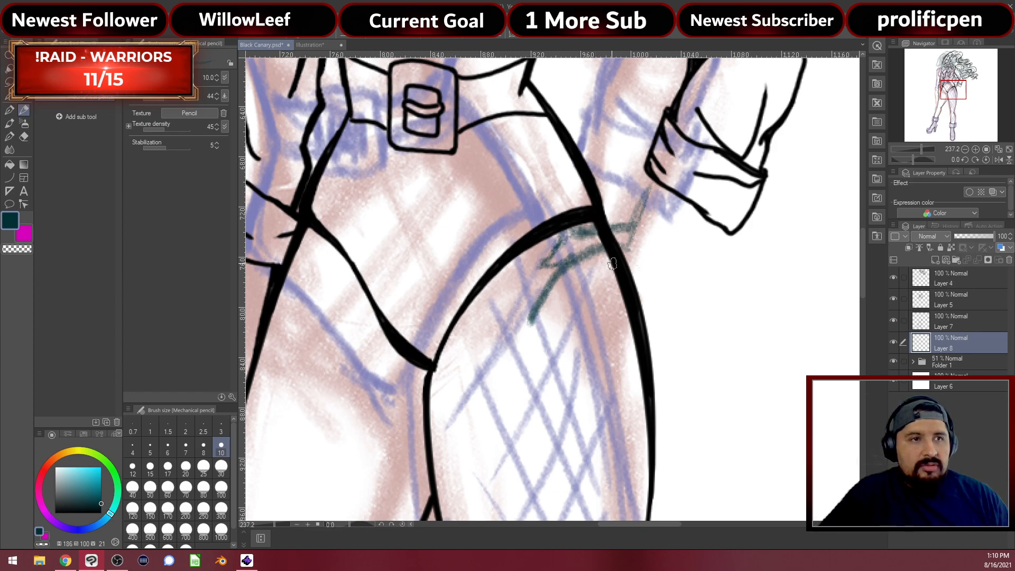
mouse_move(626, 247)
mouse_down()
mouse_move(579, 252)
mouse_move(548, 288)
mouse_up()
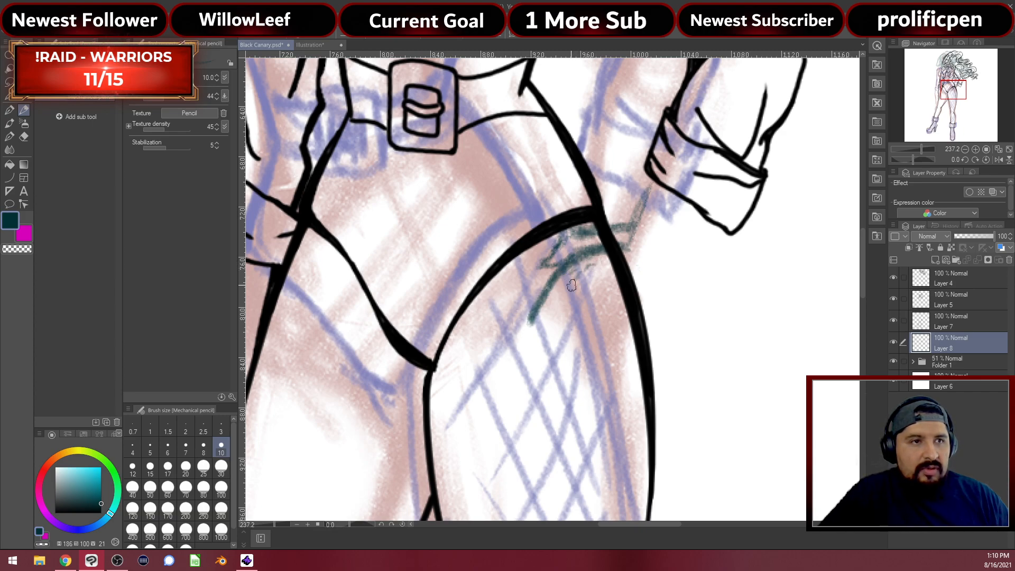
mouse_move(574, 282)
mouse_down()
mouse_move(536, 342)
mouse_move(548, 320)
mouse_move(546, 335)
mouse_move(567, 323)
mouse_move(556, 336)
mouse_move(549, 329)
mouse_move(551, 293)
mouse_move(532, 320)
mouse_move(556, 299)
mouse_up()
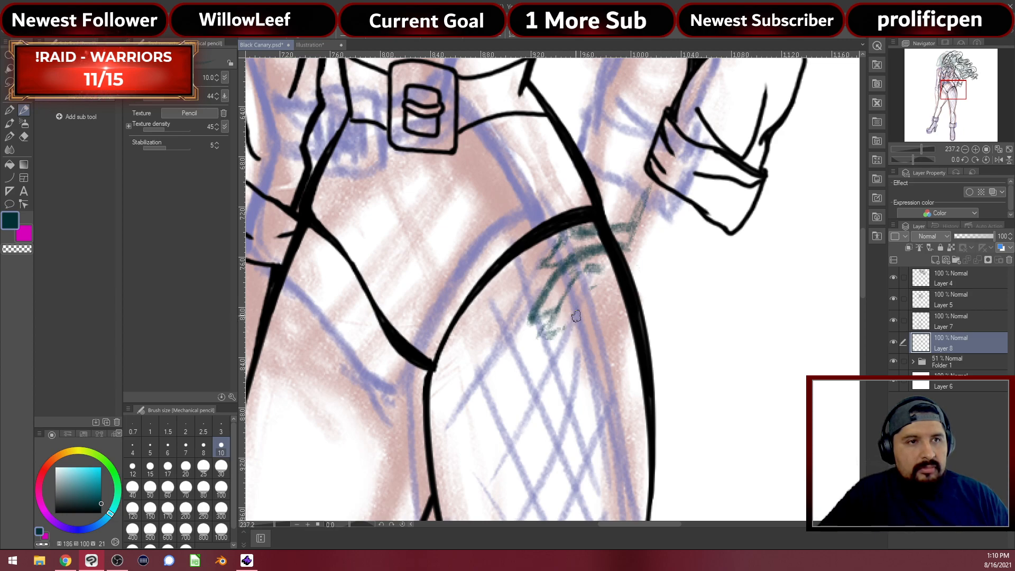
drag(592, 285, 562, 337)
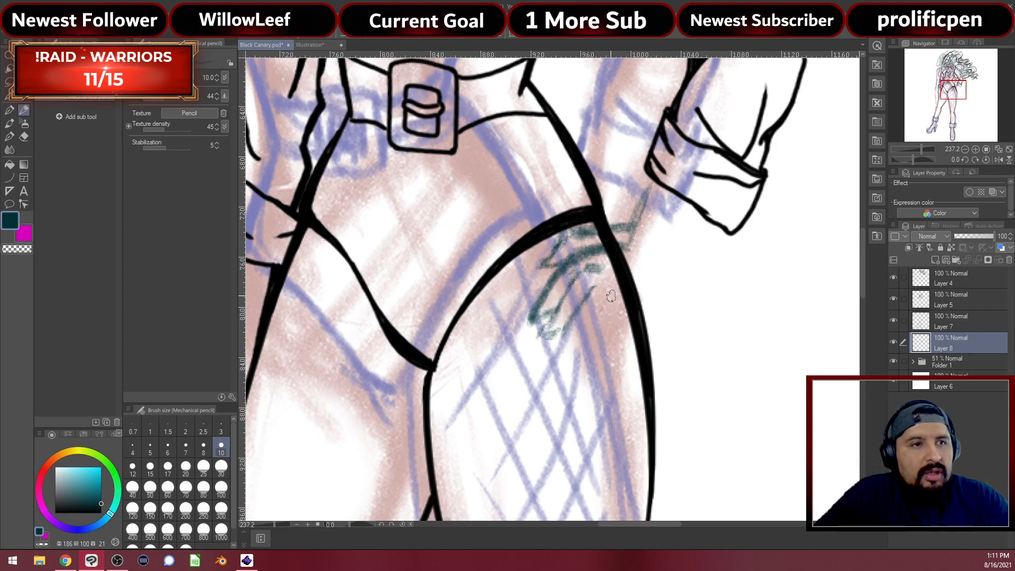
drag(621, 287, 607, 321)
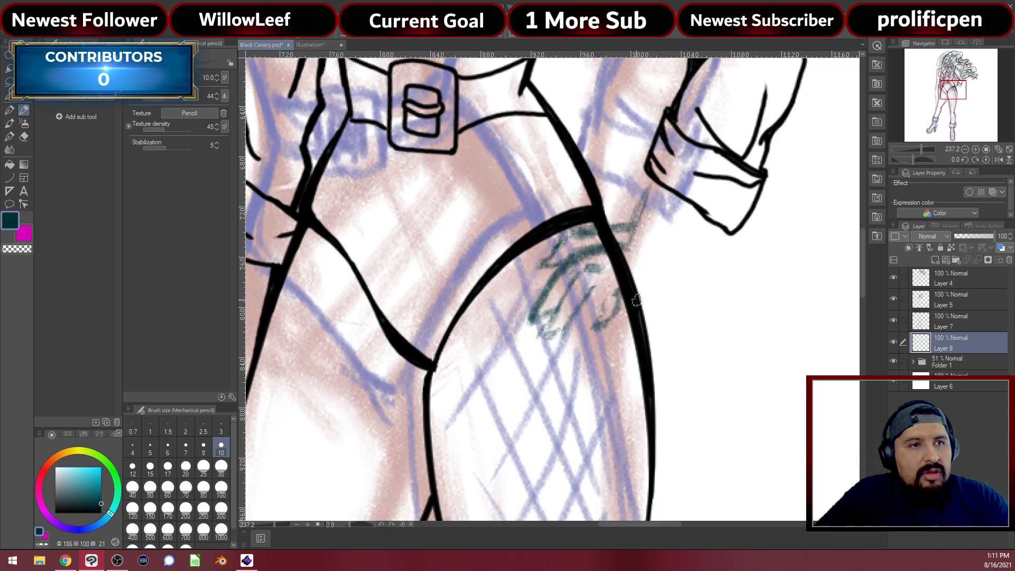
mouse_move(637, 298)
mouse_down()
mouse_move(648, 274)
mouse_move(683, 242)
mouse_move(638, 299)
mouse_up()
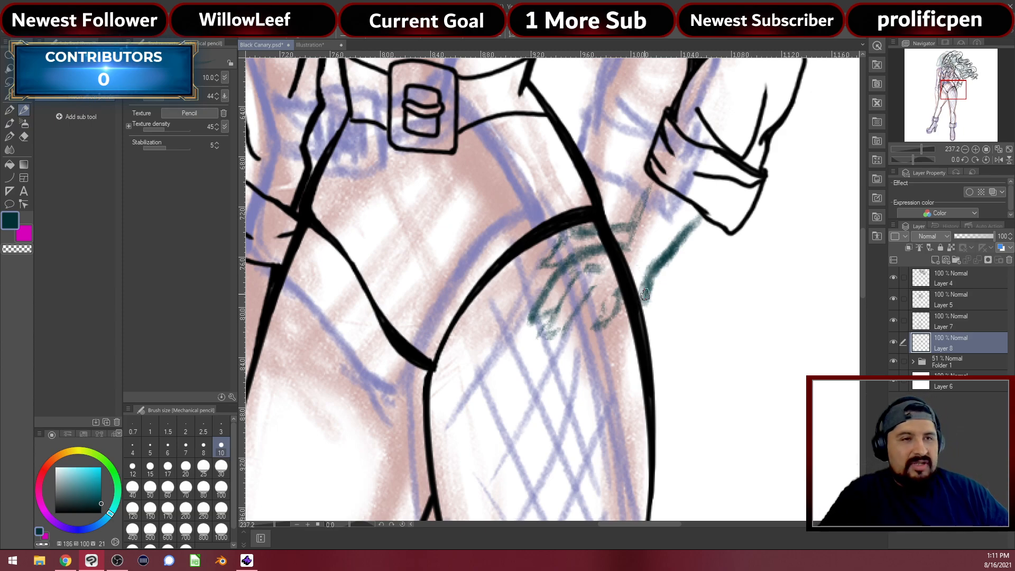
key(e)
mouse_move(529, 289)
mouse_down()
mouse_move(539, 264)
mouse_move(584, 370)
mouse_move(577, 206)
mouse_move(601, 204)
mouse_move(646, 320)
mouse_move(633, 193)
mouse_move(656, 280)
mouse_move(681, 242)
mouse_move(701, 251)
mouse_move(700, 186)
mouse_up()
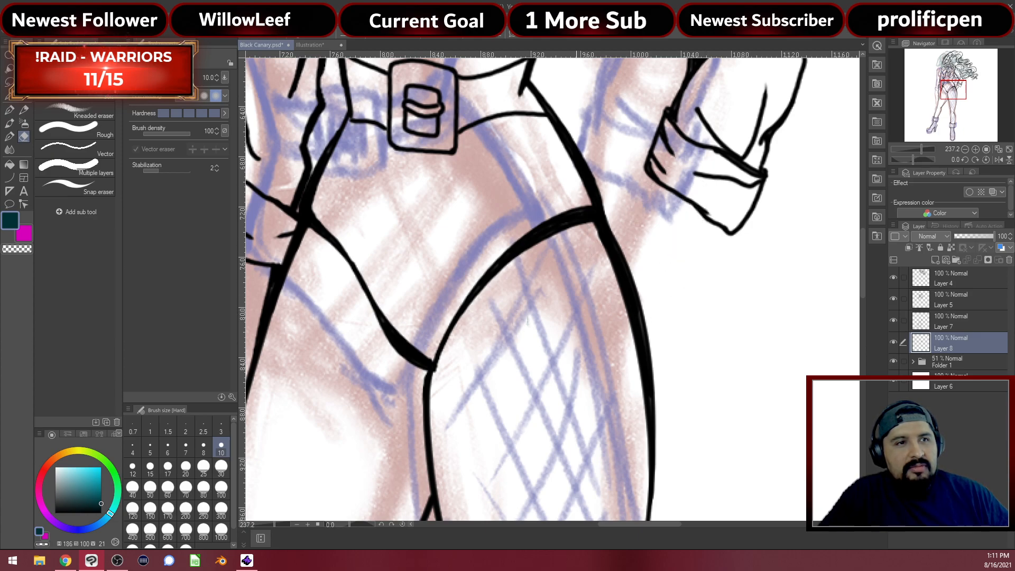
Sketch the rough hand shape and finger lines with the pencil in the blank area right of the leg
key(p)
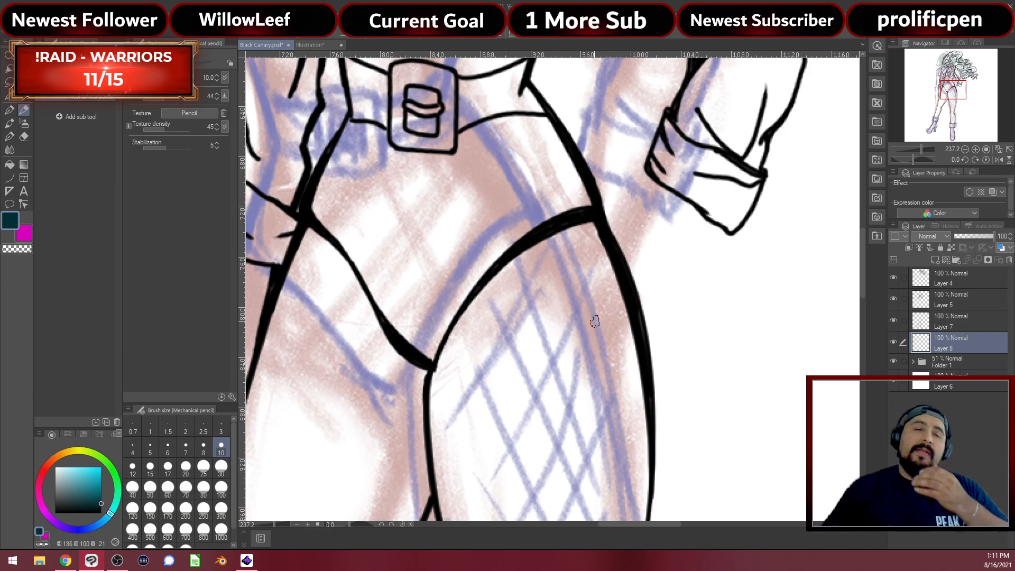
drag(743, 330, 626, 281)
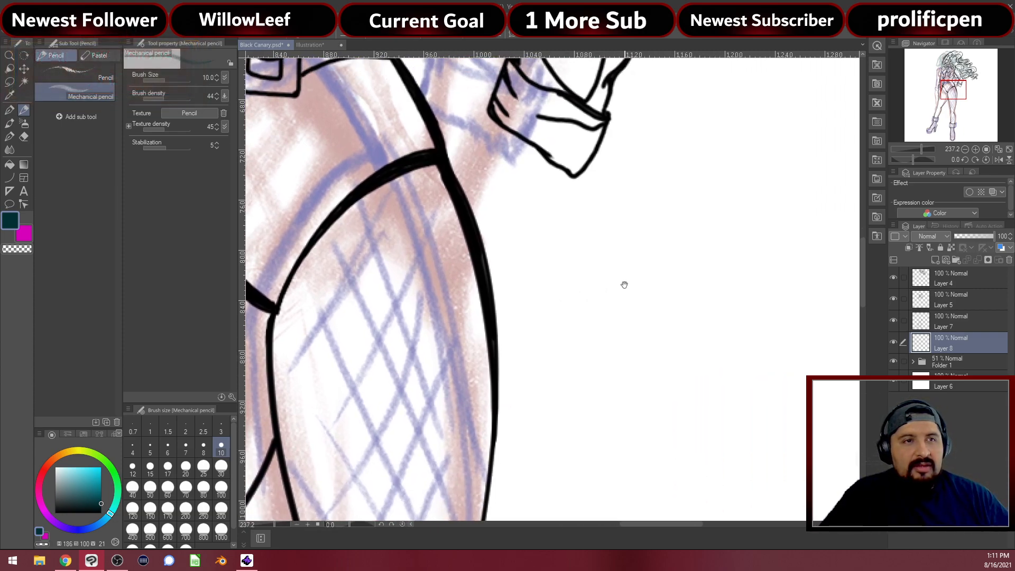
mouse_move(698, 251)
mouse_down()
mouse_move(621, 317)
mouse_move(676, 388)
mouse_move(696, 350)
mouse_move(756, 327)
mouse_up()
mouse_move(646, 276)
mouse_down()
mouse_move(697, 349)
mouse_move(682, 368)
mouse_move(690, 361)
mouse_move(671, 374)
mouse_move(632, 308)
mouse_up()
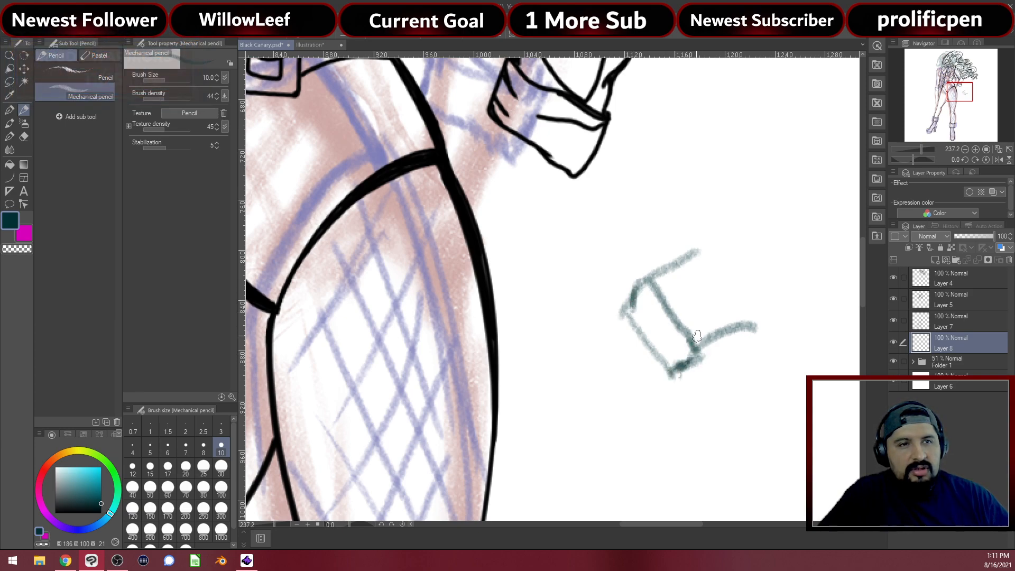
mouse_move(693, 354)
mouse_down()
mouse_move(718, 326)
mouse_move(764, 330)
mouse_up()
mouse_move(684, 369)
mouse_down()
mouse_move(746, 351)
mouse_move(754, 332)
mouse_move(768, 329)
mouse_move(729, 354)
mouse_move(770, 338)
mouse_move(766, 292)
mouse_up()
drag(698, 247, 778, 291)
drag(703, 264, 670, 280)
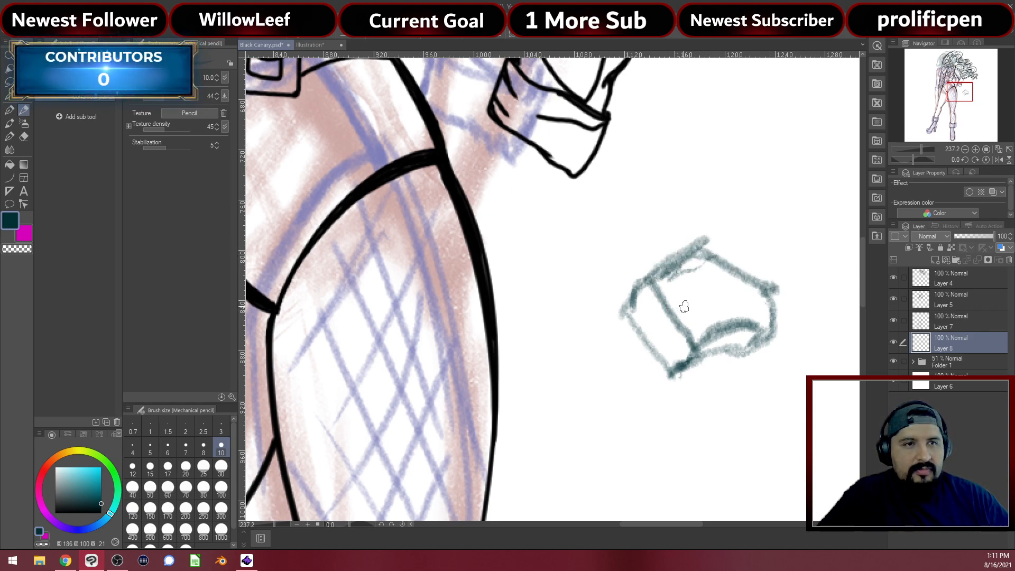
mouse_move(687, 306)
mouse_down()
mouse_move(626, 322)
mouse_move(608, 362)
mouse_up()
mouse_move(689, 323)
mouse_down()
mouse_move(653, 333)
mouse_move(612, 394)
mouse_move(638, 343)
mouse_move(627, 322)
mouse_move(667, 295)
mouse_move(648, 289)
mouse_move(652, 280)
mouse_move(617, 292)
mouse_move(591, 378)
mouse_move(591, 361)
mouse_move(575, 382)
mouse_move(619, 395)
mouse_move(619, 404)
mouse_move(669, 348)
mouse_move(688, 349)
mouse_move(667, 358)
mouse_move(640, 400)
mouse_move(650, 373)
mouse_move(626, 398)
mouse_move(715, 328)
mouse_move(757, 332)
mouse_move(695, 345)
mouse_move(755, 338)
mouse_up()
Build up the hand's top-left edge, erase its stray strokes, and draw a small A mark above
mouse_move(678, 254)
mouse_down()
mouse_move(645, 256)
mouse_move(604, 287)
mouse_move(590, 325)
mouse_move(608, 278)
mouse_move(715, 234)
mouse_move(759, 266)
mouse_move(770, 339)
mouse_move(748, 310)
mouse_up()
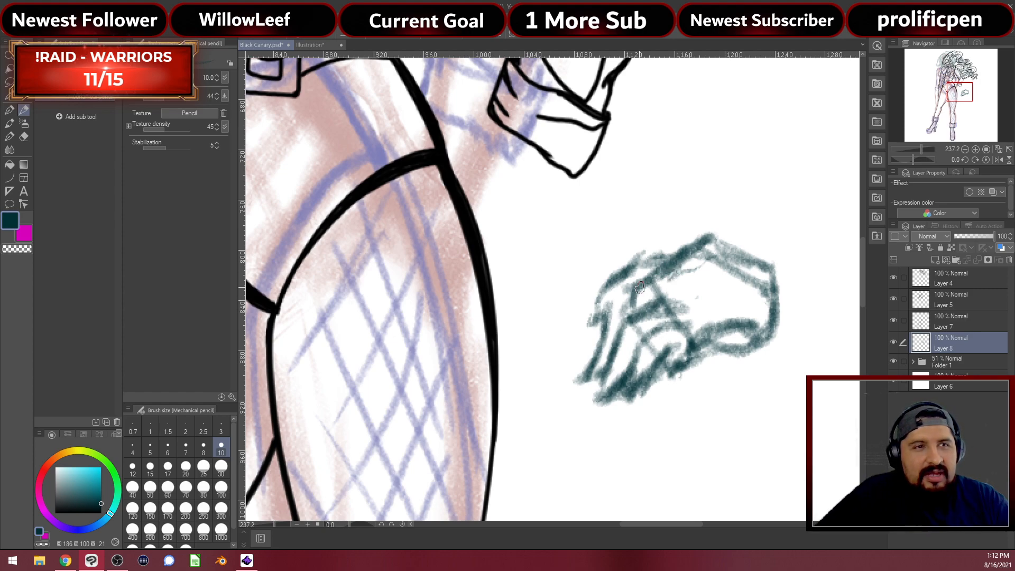
mouse_move(613, 301)
mouse_down()
mouse_move(668, 264)
mouse_move(642, 261)
mouse_up()
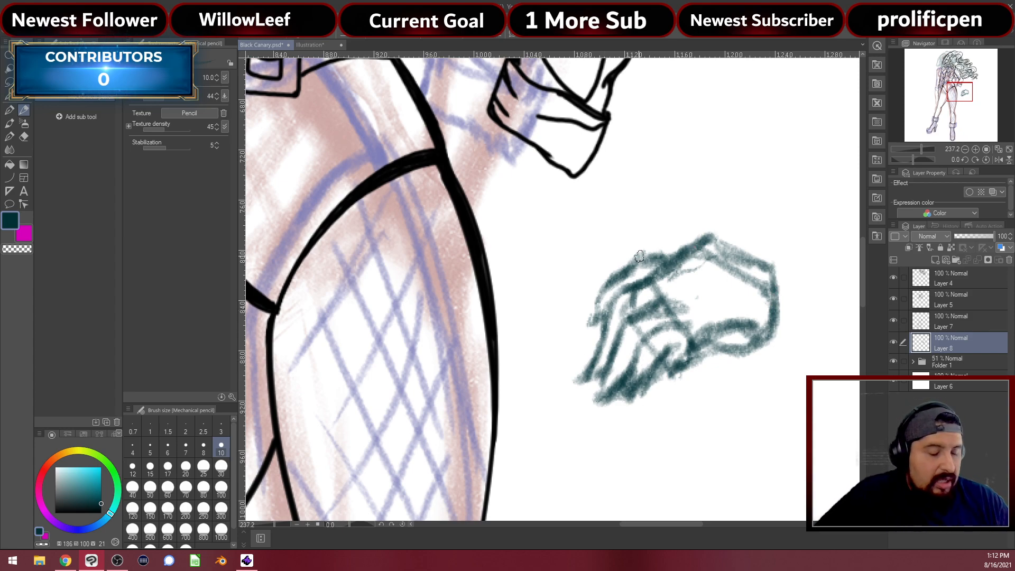
key(e)
mouse_move(668, 267)
mouse_down()
mouse_move(648, 258)
mouse_move(596, 296)
mouse_up()
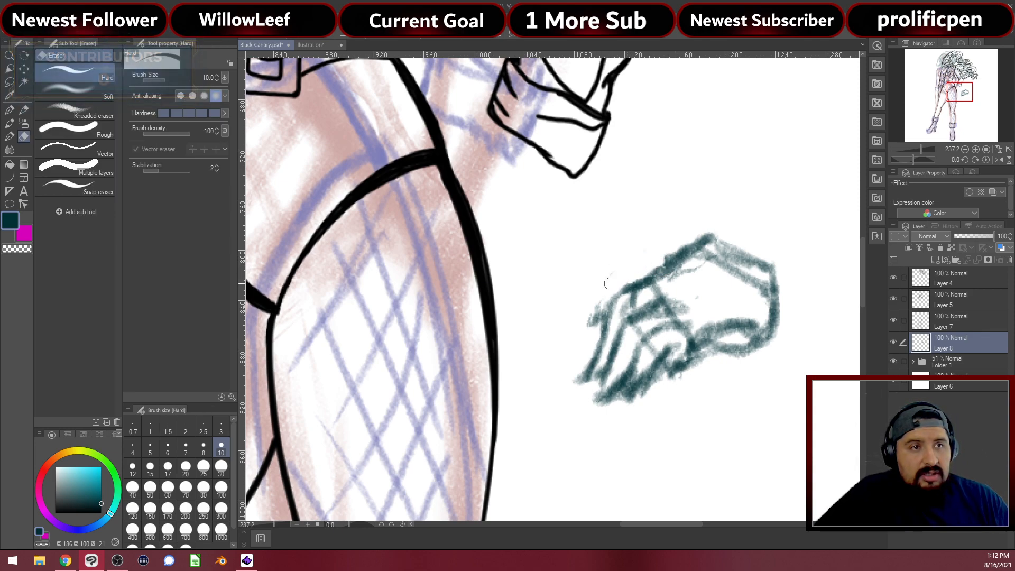
key(p)
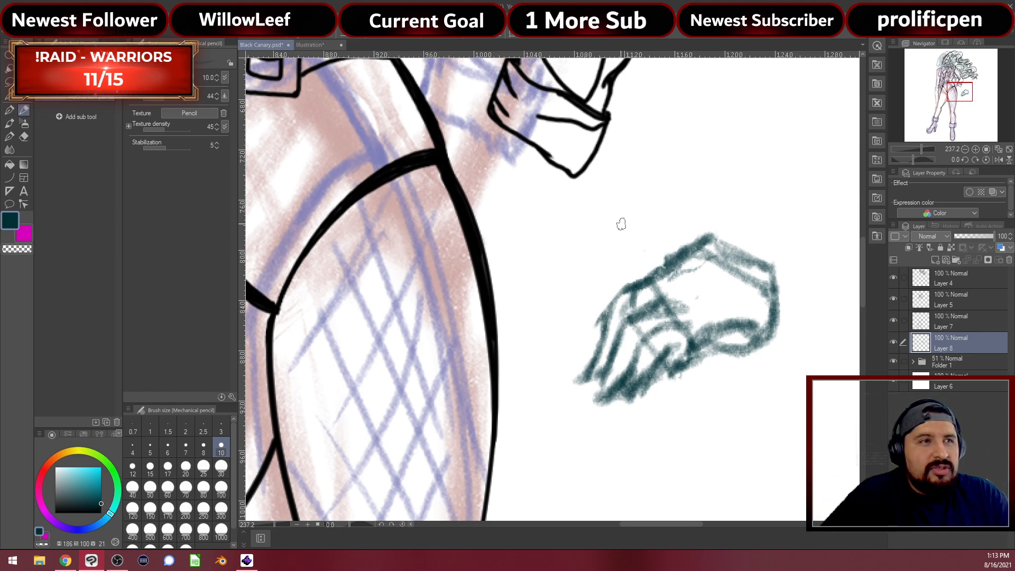
mouse_move(539, 243)
mouse_down()
mouse_move(511, 209)
mouse_move(511, 255)
mouse_move(532, 228)
mouse_up()
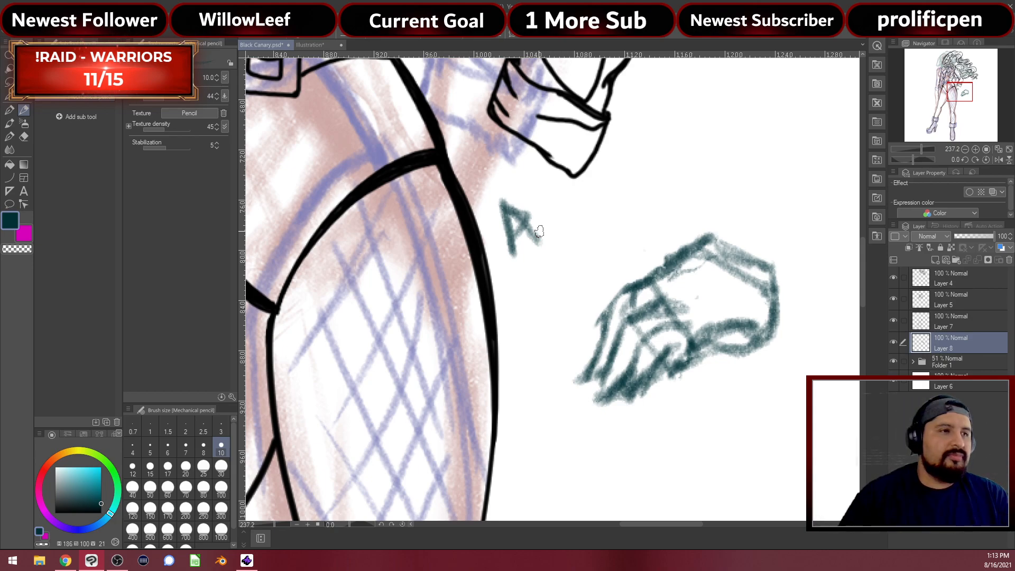
Search Google Images in Chrome for 'hand on hip' pose references
click(66, 562)
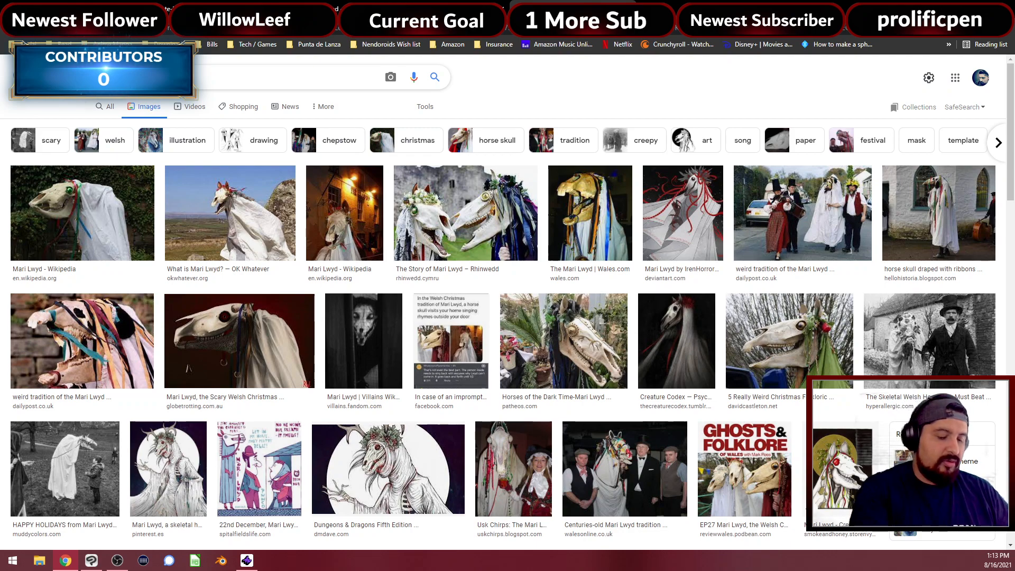
text(hand on h)
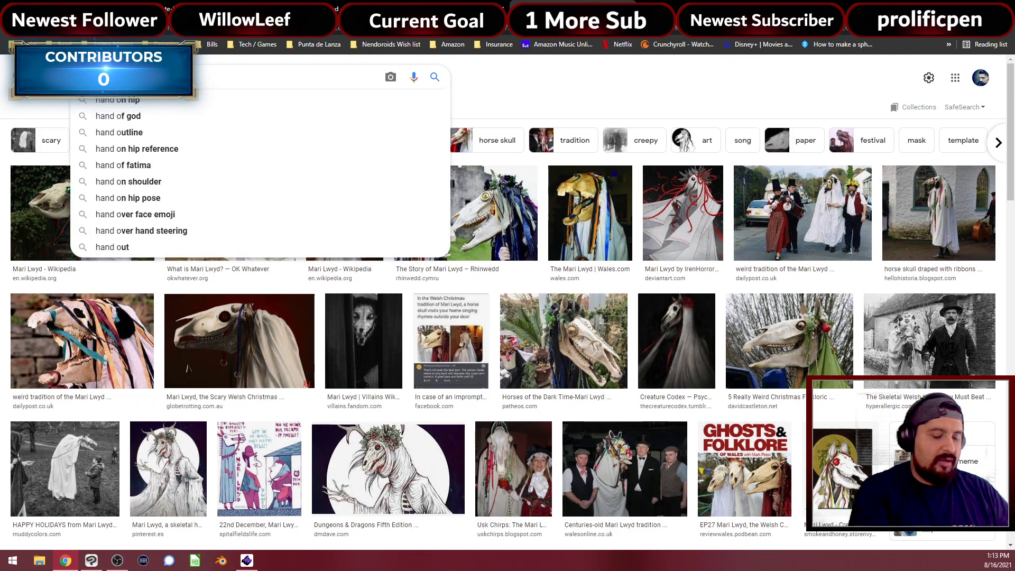
text(ip)
key(Return)
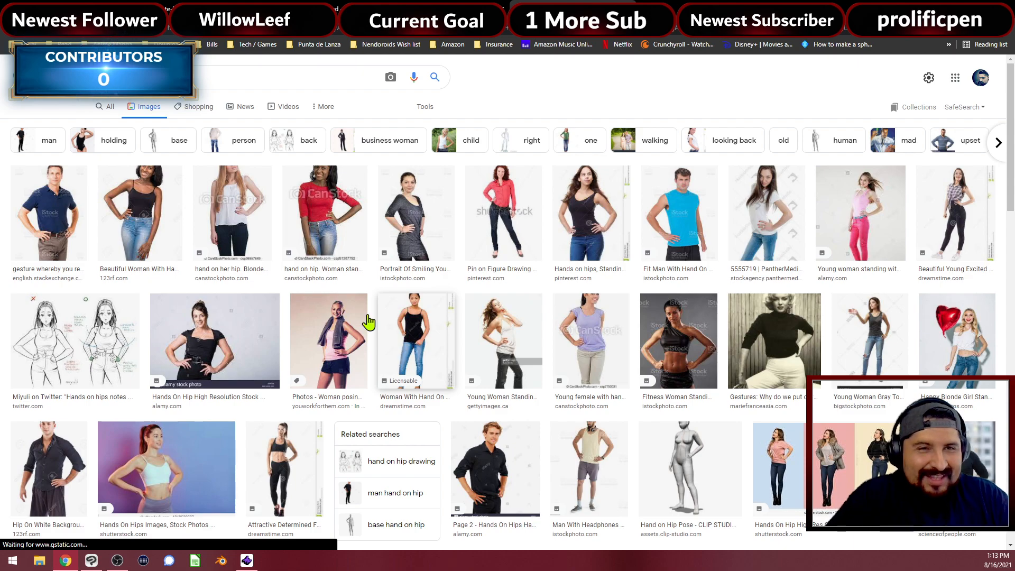
Go back to the Clip Studio Paint canvas after viewing the hand-on-hip references
click(91, 560)
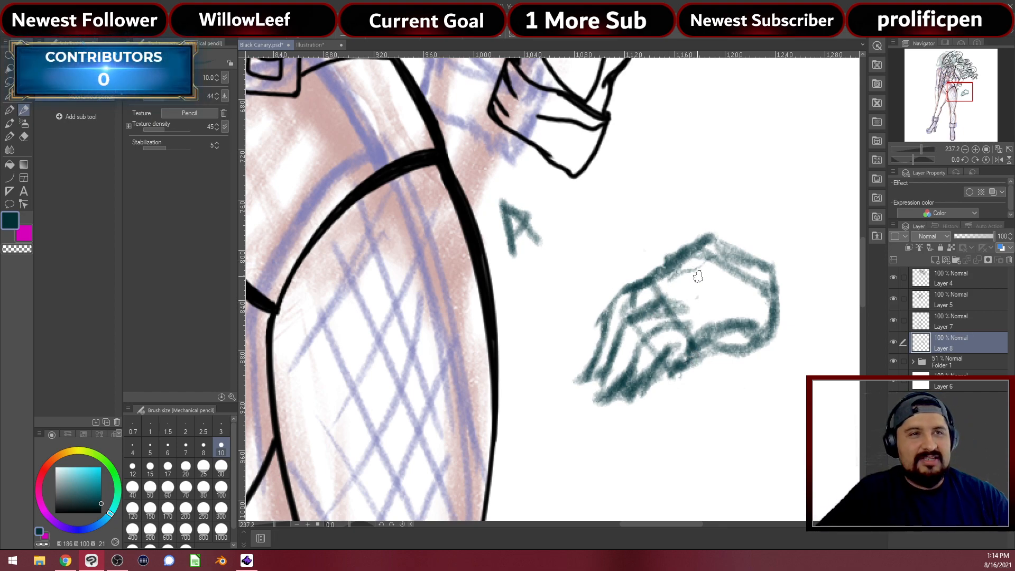
Switch to a brighter teal at size 7 and trace the hand's top, left and lower-right edges
click(101, 482)
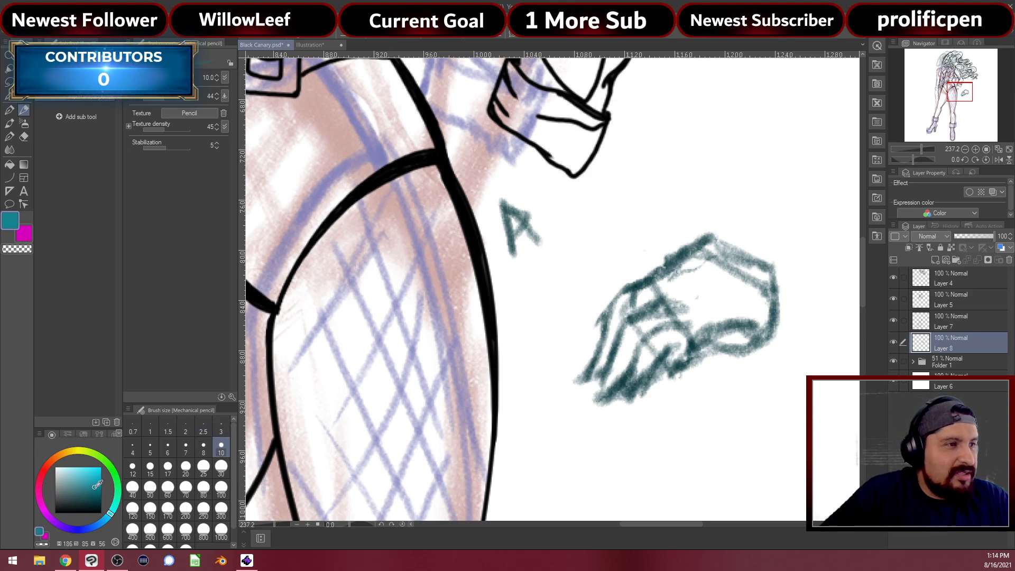
drag(117, 481, 119, 482)
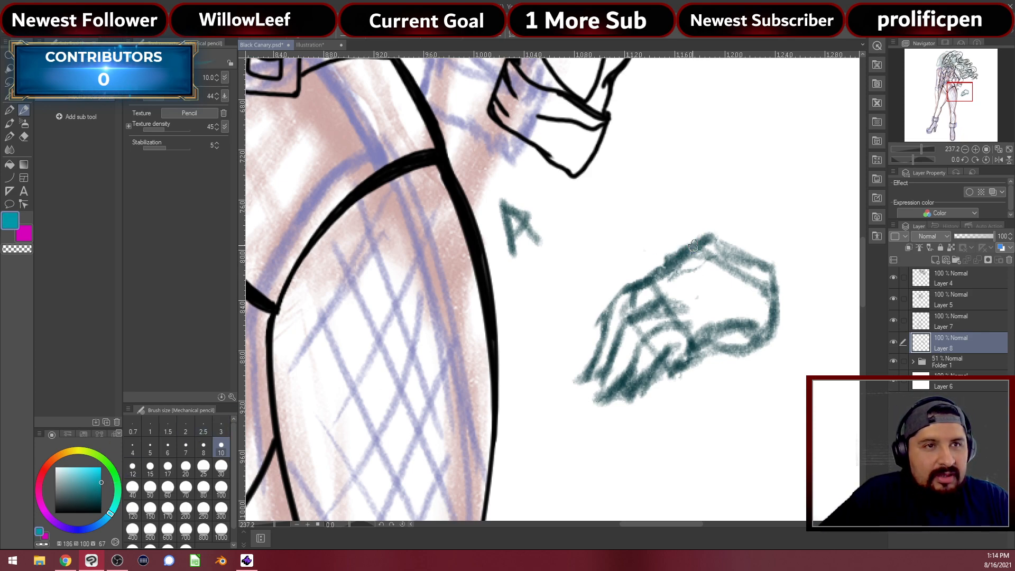
drag(705, 238, 681, 256)
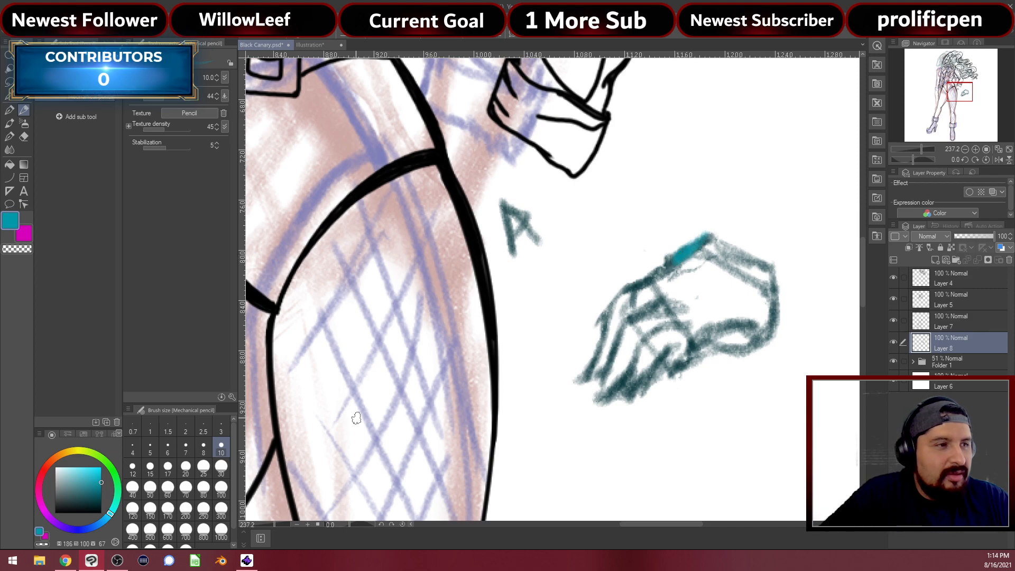
click(185, 447)
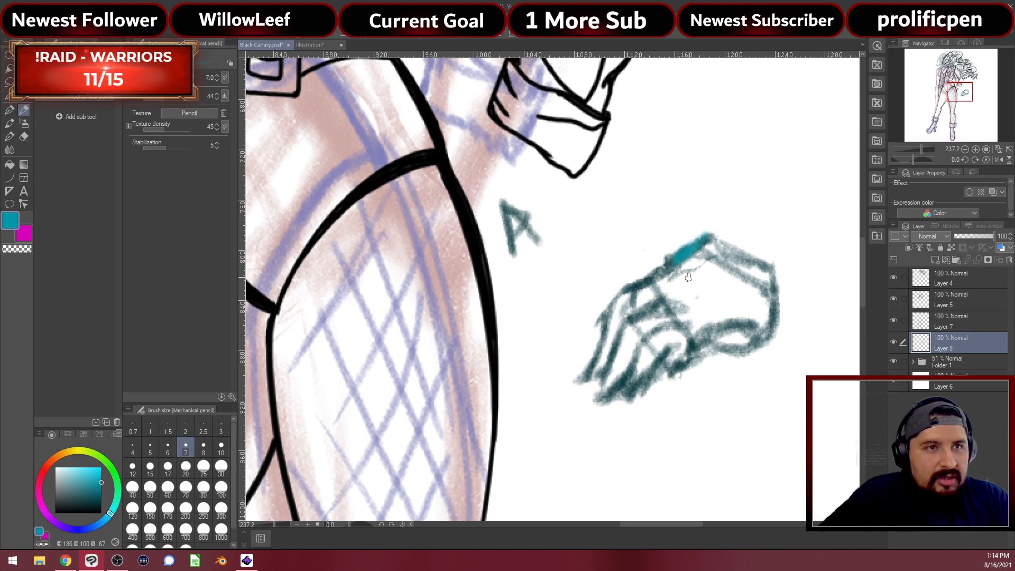
mouse_move(681, 256)
mouse_down()
mouse_move(619, 290)
mouse_move(593, 365)
mouse_up()
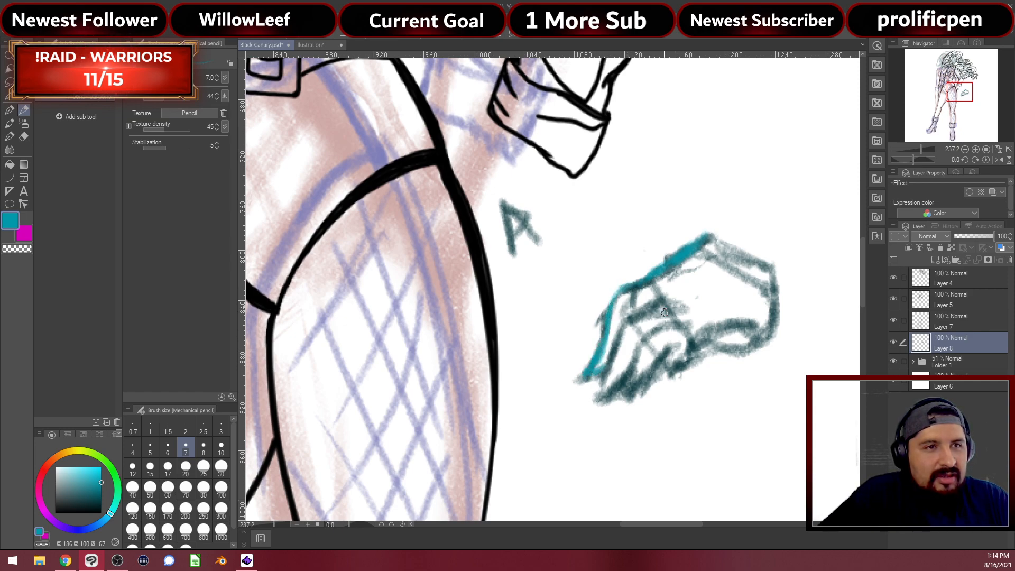
mouse_move(671, 296)
mouse_down()
mouse_move(627, 317)
mouse_move(601, 387)
mouse_up()
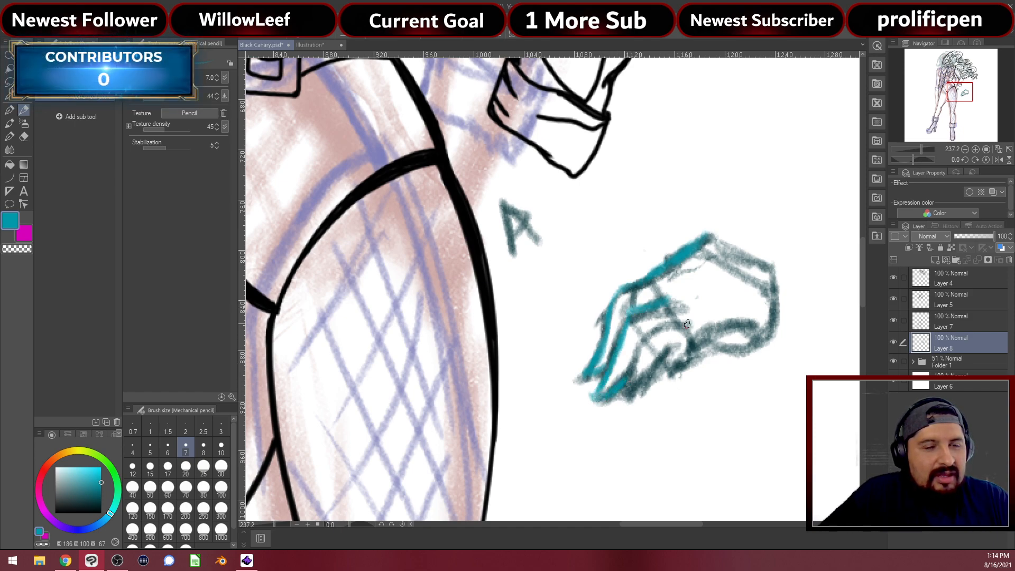
mouse_move(779, 317)
mouse_down()
mouse_move(741, 341)
mouse_move(724, 338)
mouse_up()
mouse_move(772, 320)
mouse_down()
mouse_move(730, 344)
mouse_move(745, 344)
mouse_move(710, 345)
mouse_move(670, 417)
mouse_up()
Outline the fingers and the hand's right edge, then draw two wrist lines rising upward
mouse_move(681, 347)
mouse_down()
mouse_move(666, 421)
mouse_move(684, 384)
mouse_up()
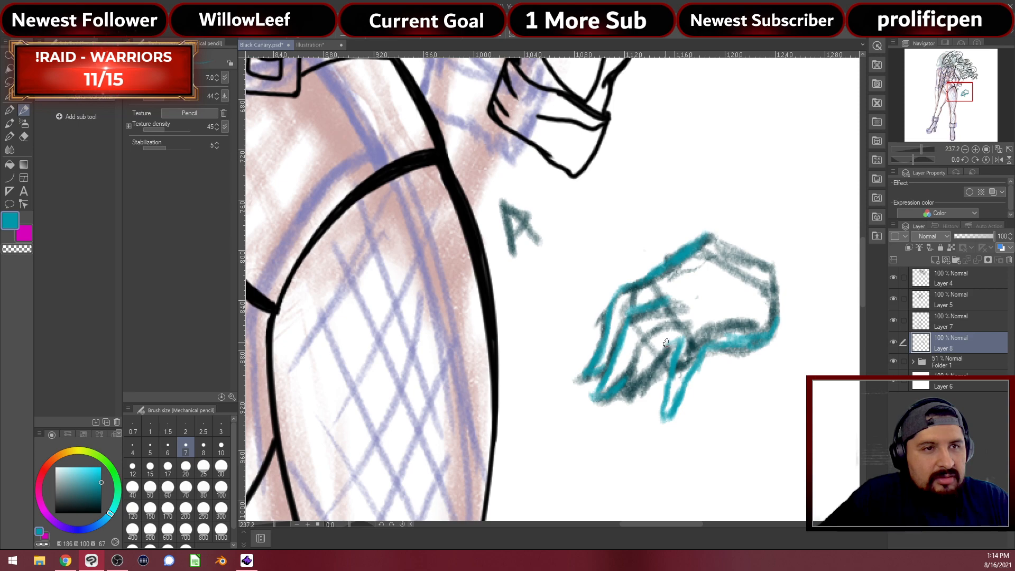
drag(656, 373, 634, 403)
mouse_move(672, 319)
mouse_down()
mouse_move(641, 349)
mouse_move(618, 419)
mouse_move(635, 415)
mouse_move(652, 383)
mouse_up()
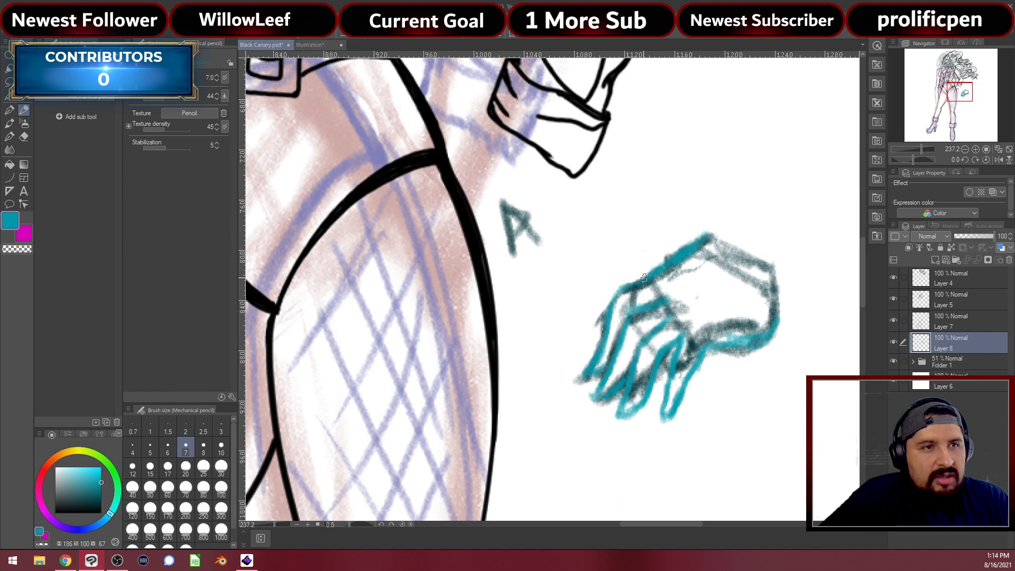
mouse_move(640, 260)
mouse_down()
mouse_move(607, 292)
mouse_move(603, 323)
mouse_move(596, 306)
mouse_move(640, 262)
mouse_move(689, 243)
mouse_up()
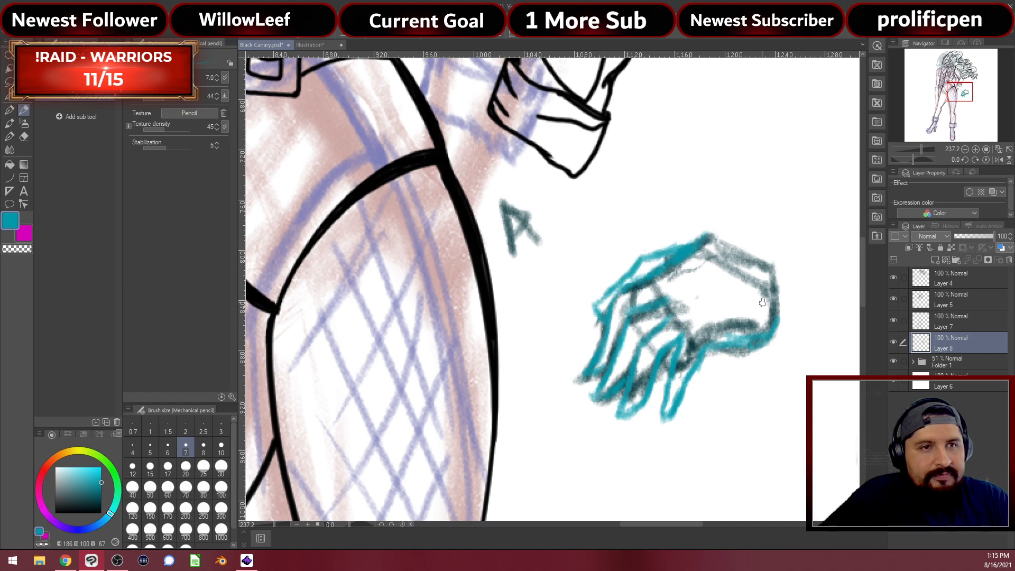
drag(786, 268, 766, 348)
drag(778, 291, 789, 214)
drag(708, 241, 720, 190)
drag(709, 236, 728, 169)
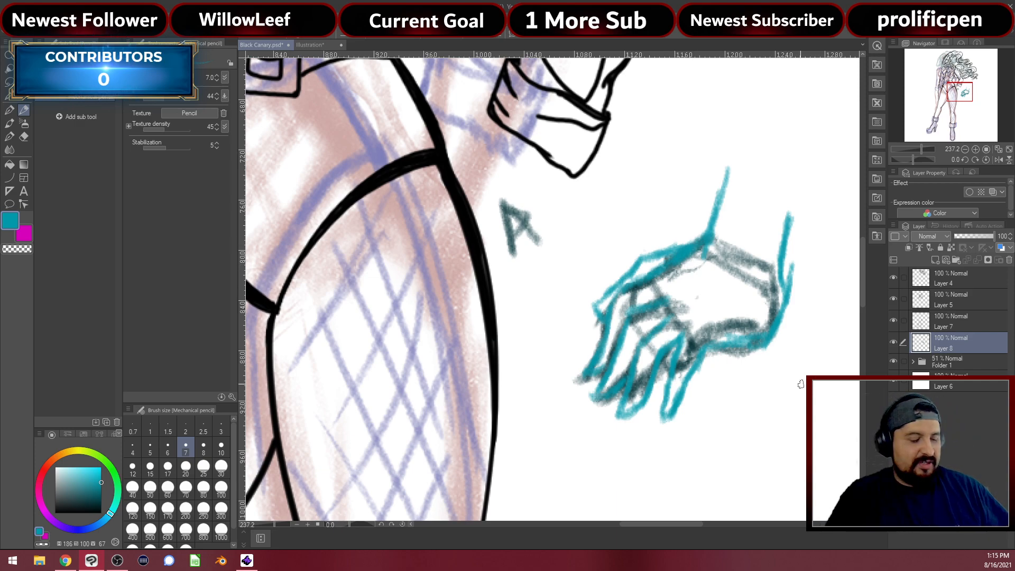
Transform the hand sketch onto the hip, rotating it about 13° and enlarging it slightly
key(ctrl+t)
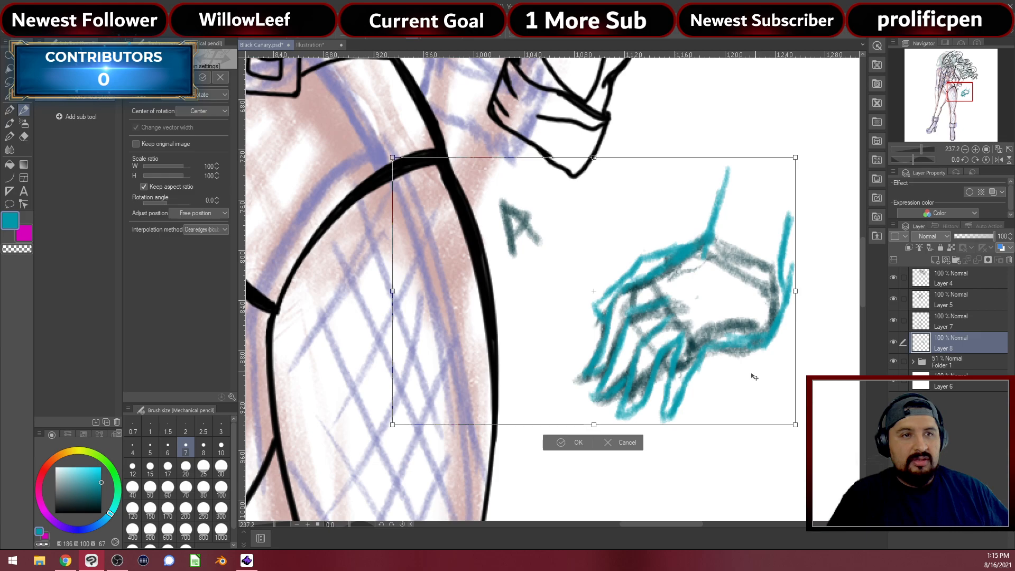
mouse_move(491, 309)
mouse_down()
mouse_move(482, 309)
mouse_move(494, 315)
mouse_up()
drag(650, 247, 670, 272)
mouse_move(506, 239)
mouse_down()
mouse_move(530, 226)
mouse_move(504, 233)
mouse_up()
mouse_move(672, 219)
mouse_down()
mouse_move(676, 265)
mouse_move(667, 262)
mouse_up()
drag(465, 256, 465, 230)
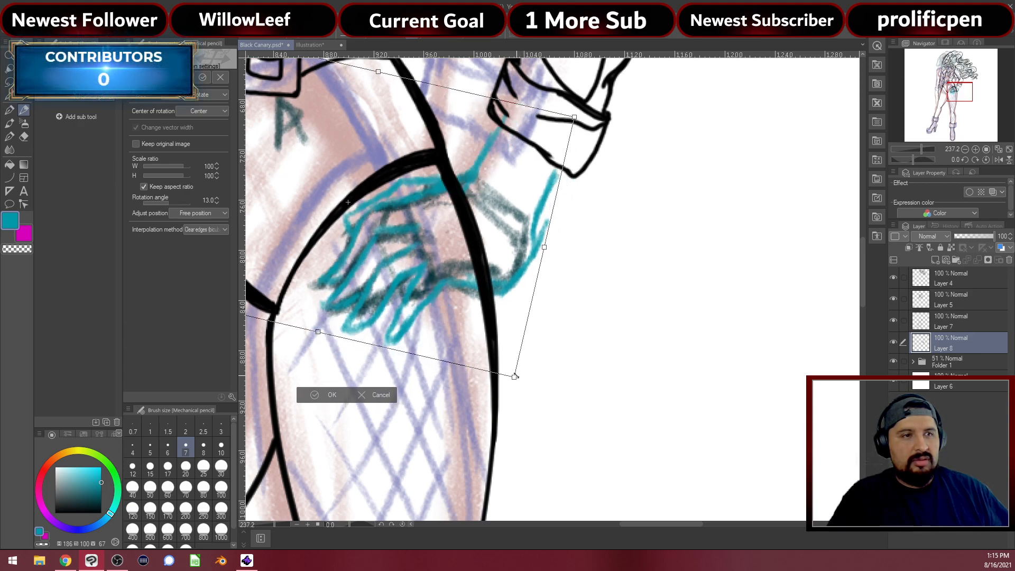
drag(515, 376, 521, 386)
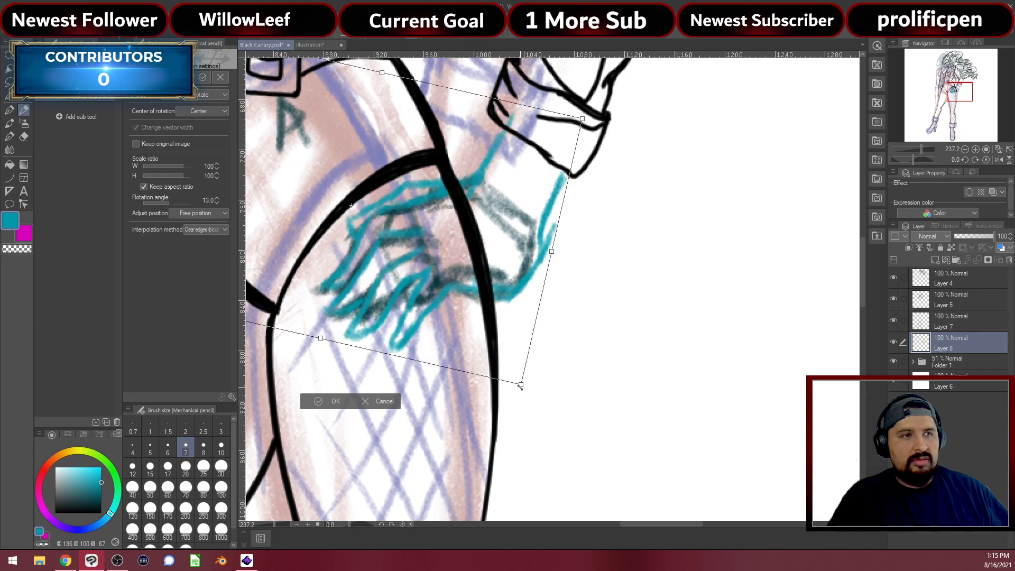
drag(495, 347, 489, 350)
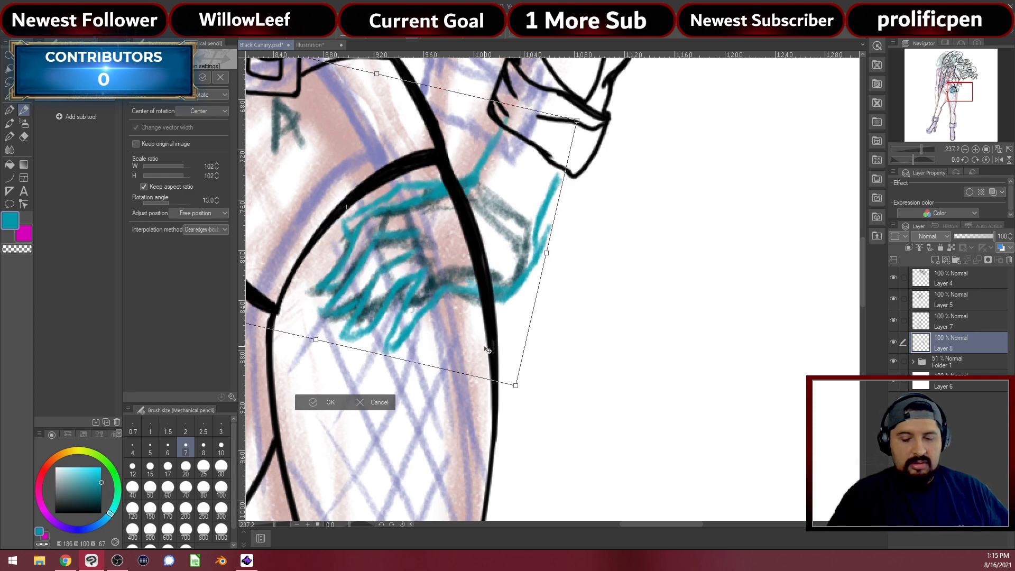
key(Return)
With the whole figure in view, re-transform the hand to 97% scale and about -5.8° rotation
scroll(466, 321, down, 6)
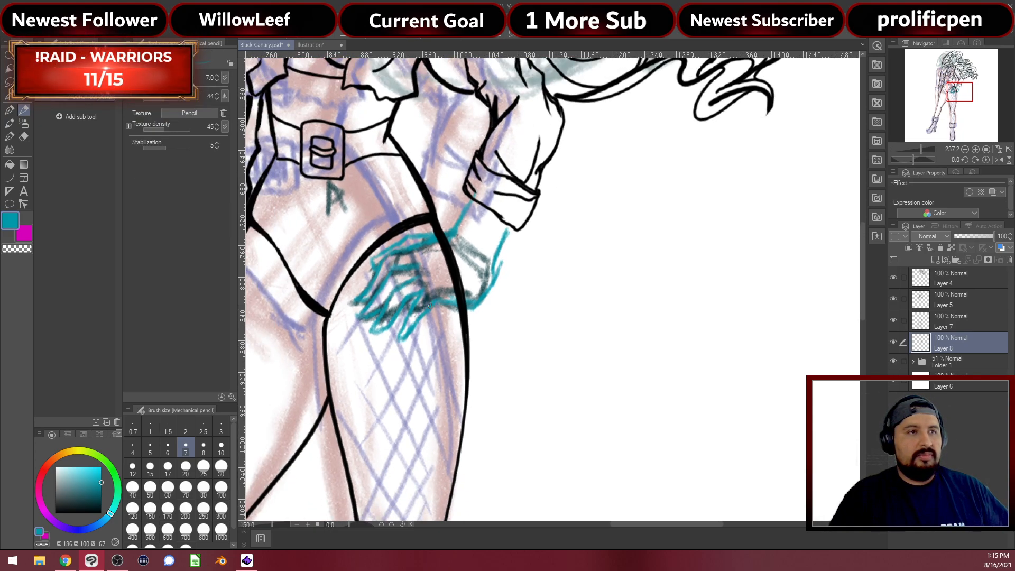
drag(466, 321, 548, 332)
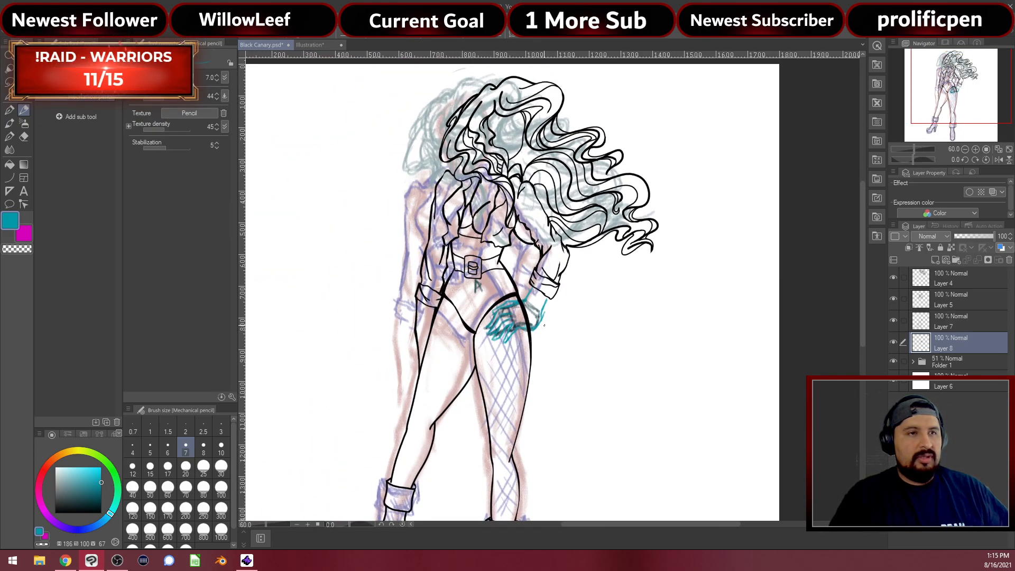
key(ctrl+t)
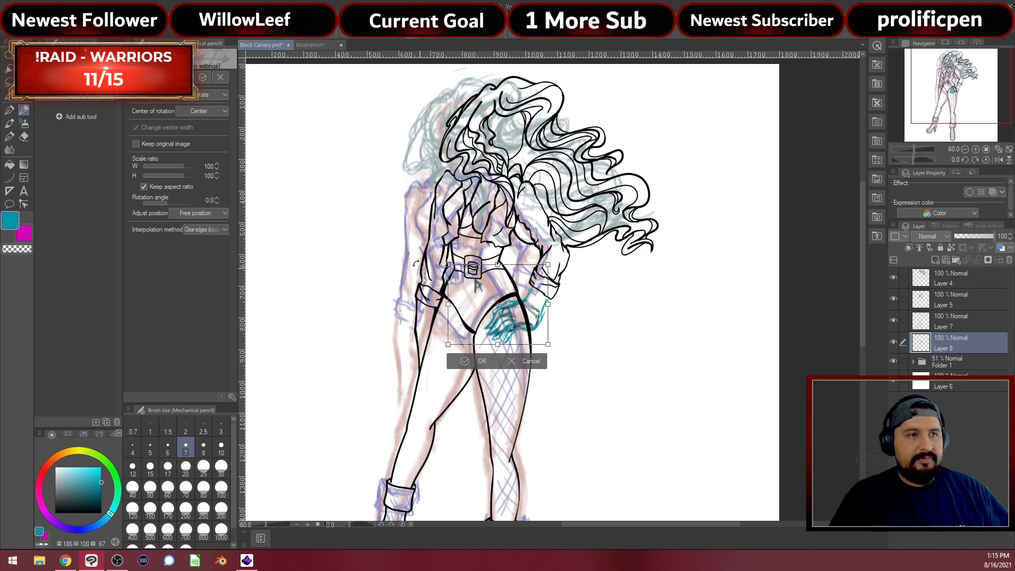
drag(607, 267, 608, 250)
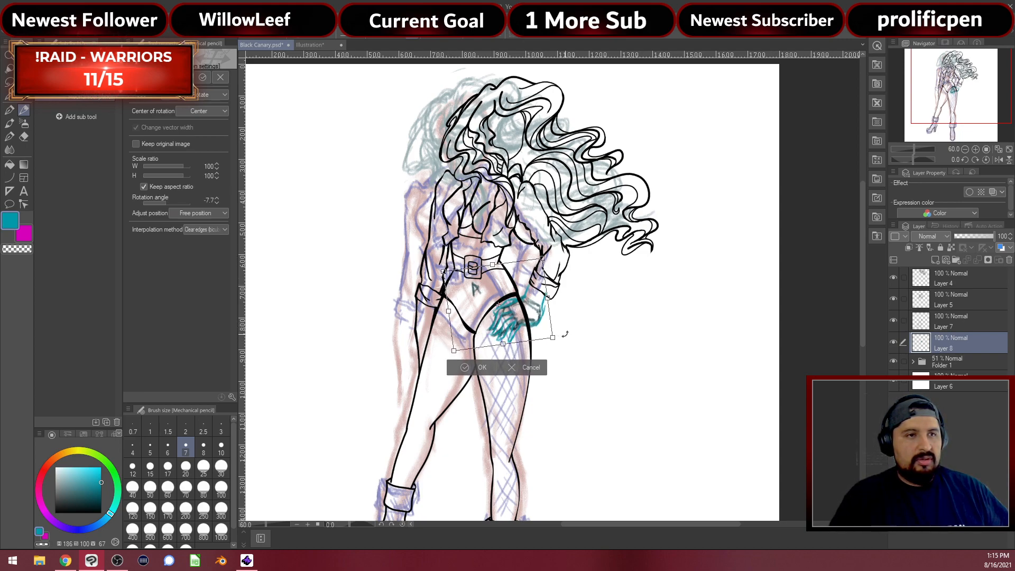
drag(552, 337, 531, 330)
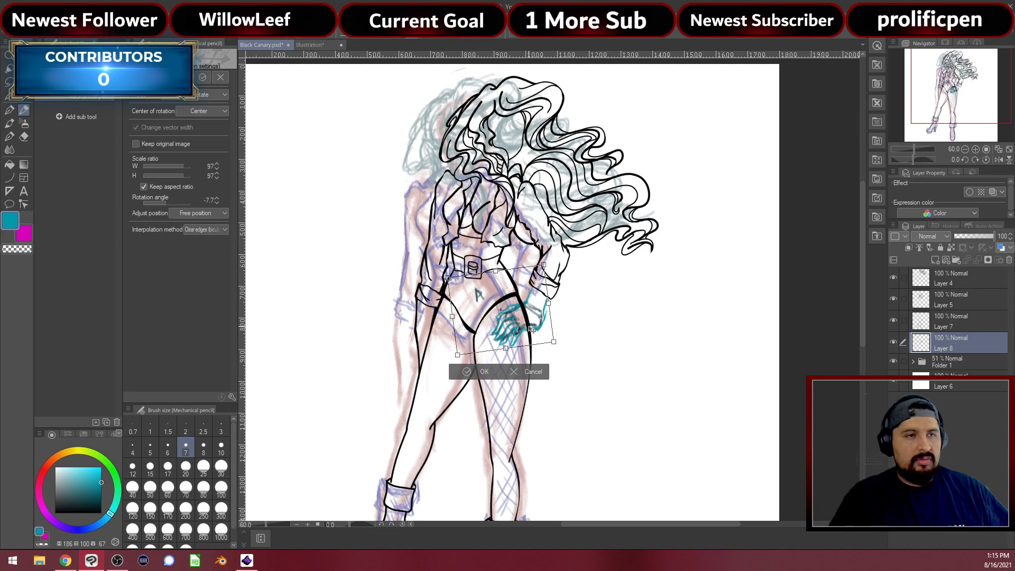
drag(578, 313, 578, 315)
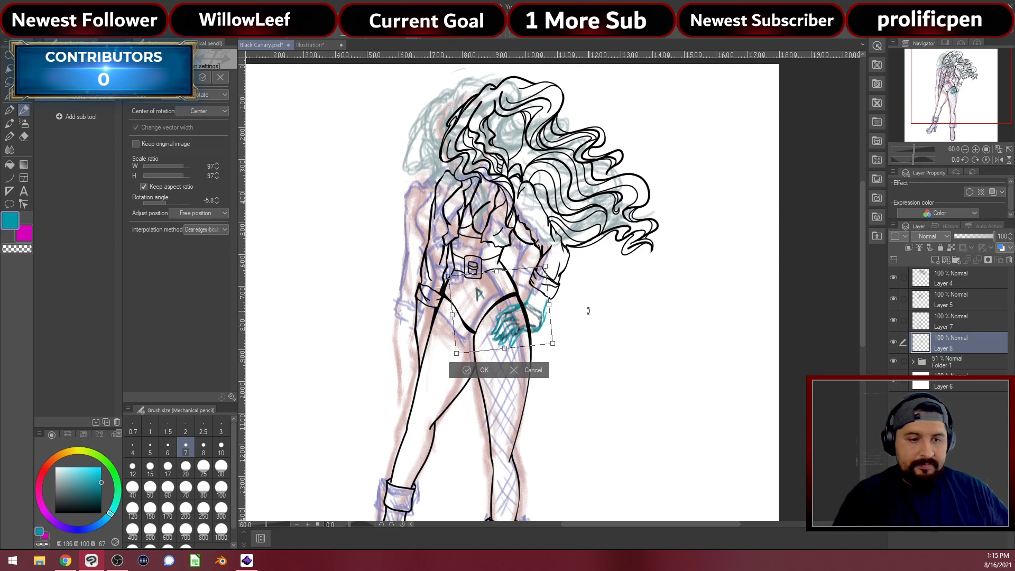
key(Return)
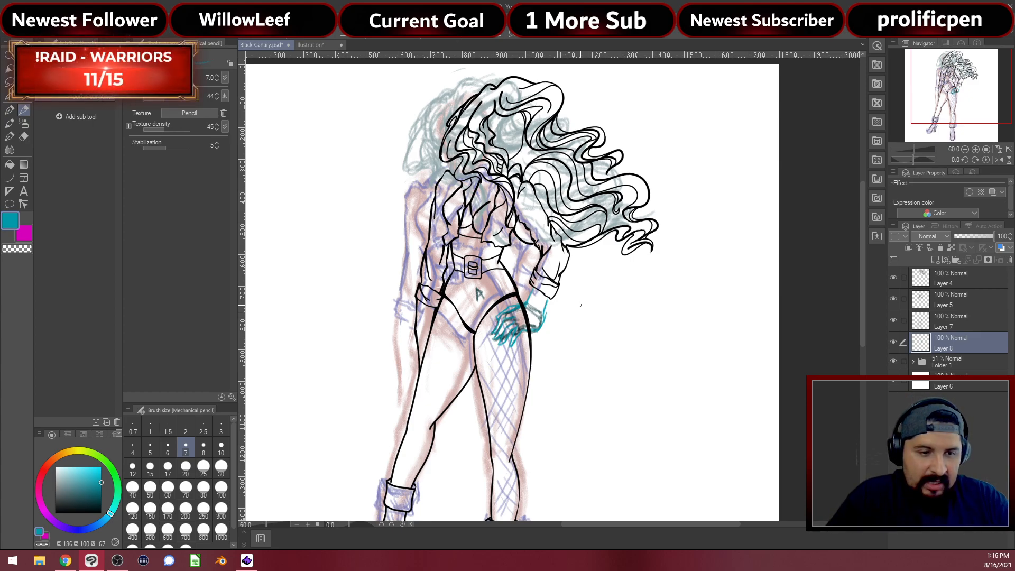
Fade Layer 8 to 75% opacity, add a new Layer 9 above it, and pick black
scroll(538, 314, up, 5)
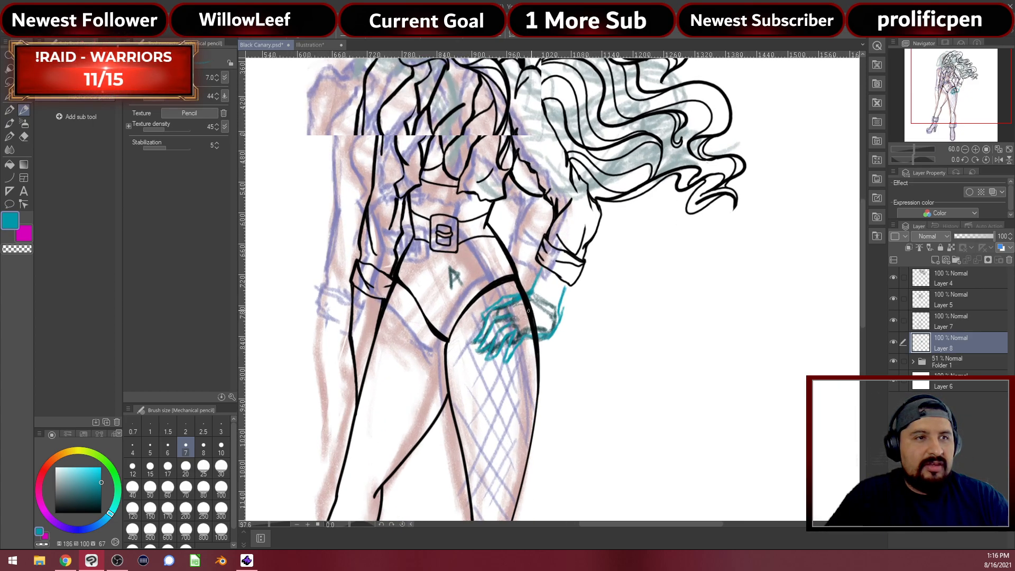
scroll(538, 314, up, 2)
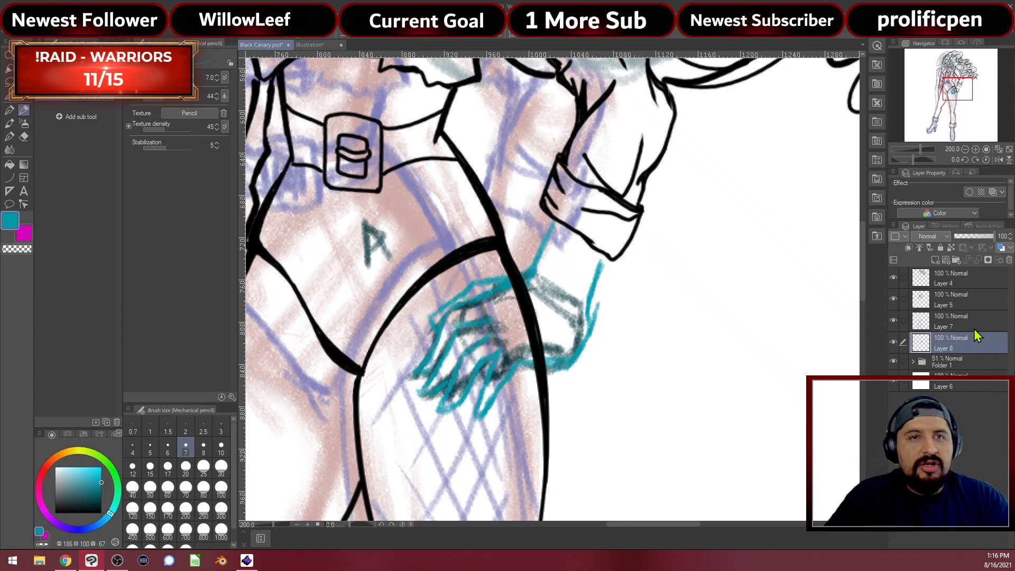
drag(992, 238, 985, 237)
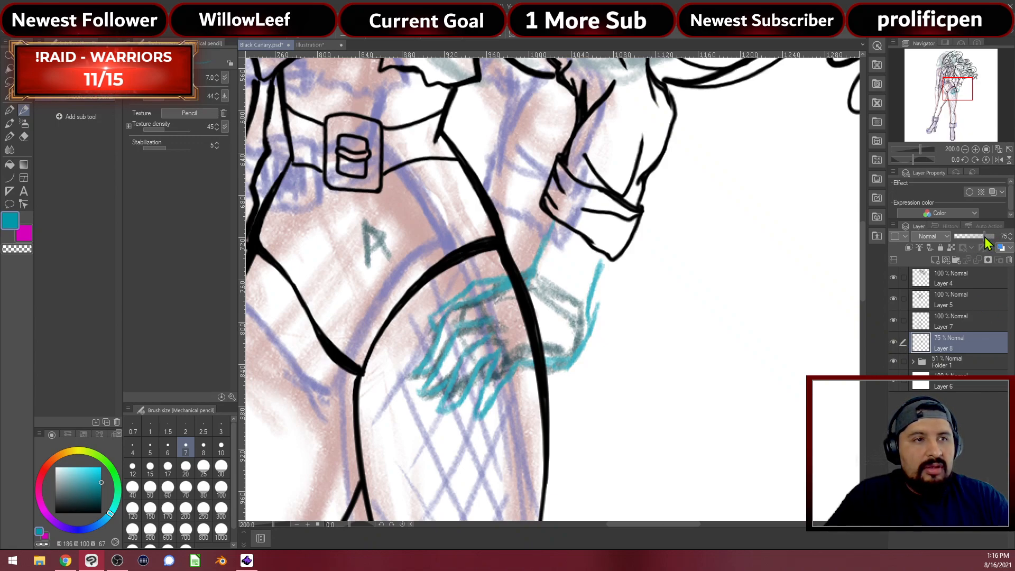
scroll(289, 316, up, 2)
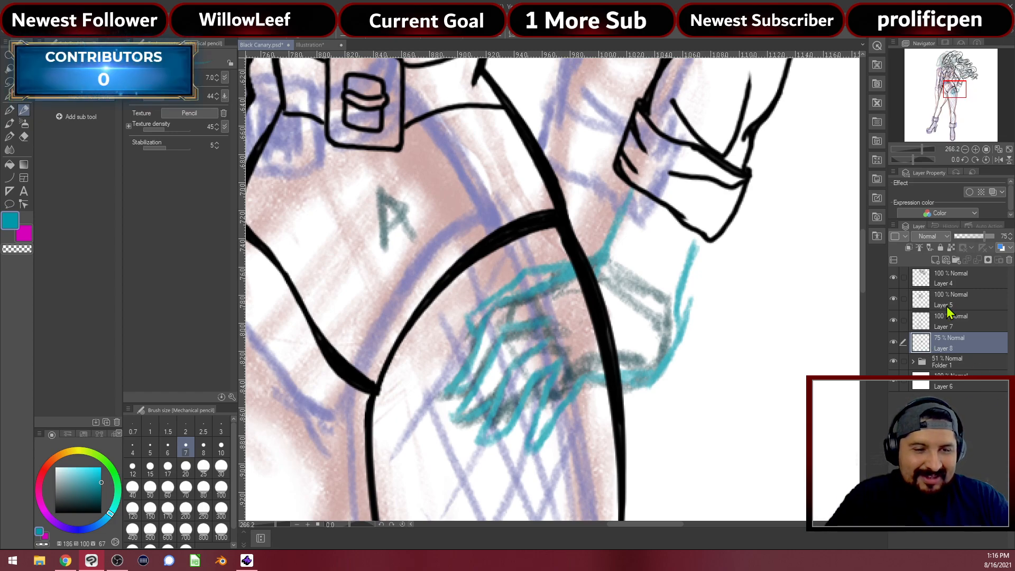
scroll(571, 298, up, 2)
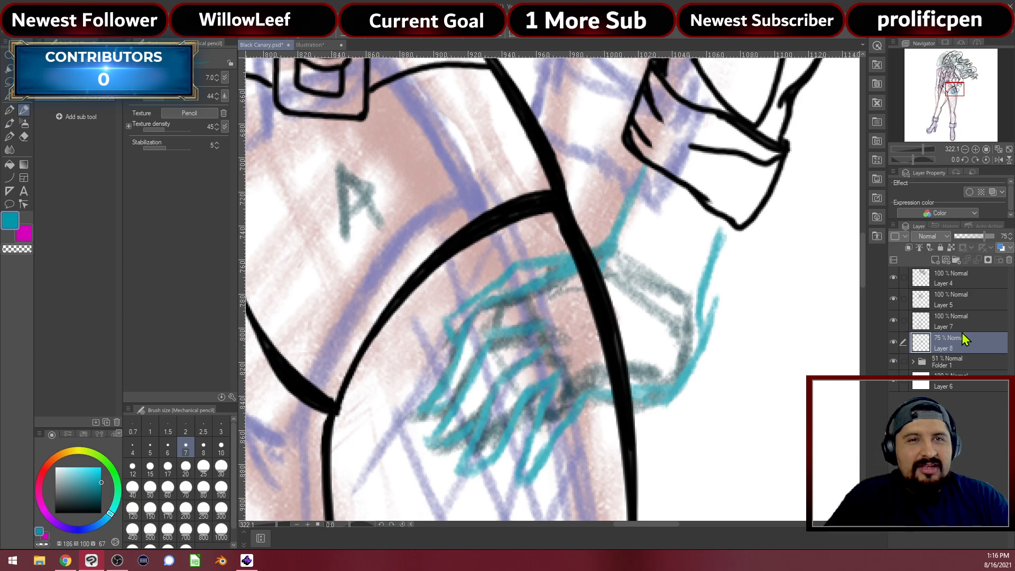
click(935, 259)
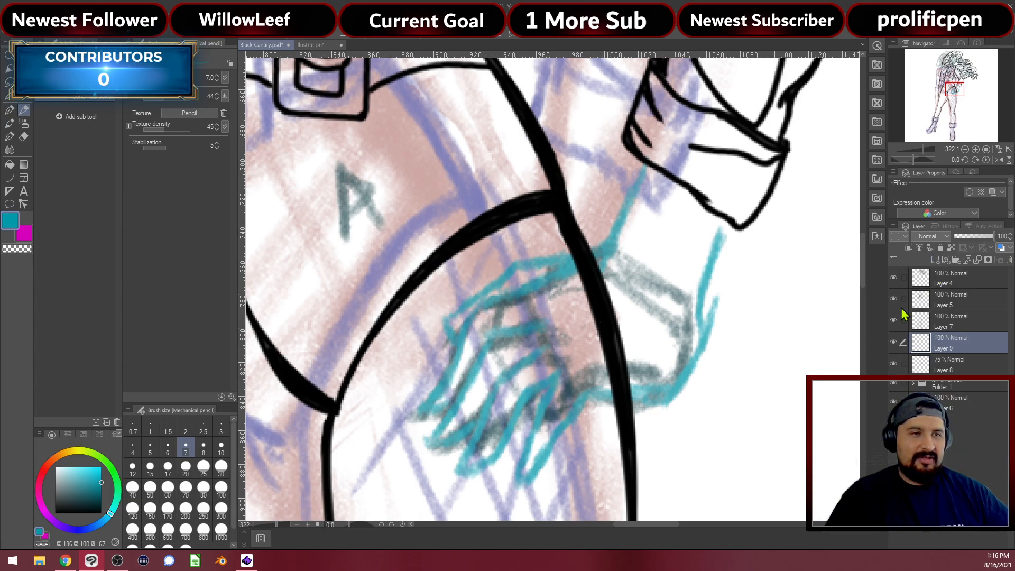
drag(95, 491, 102, 514)
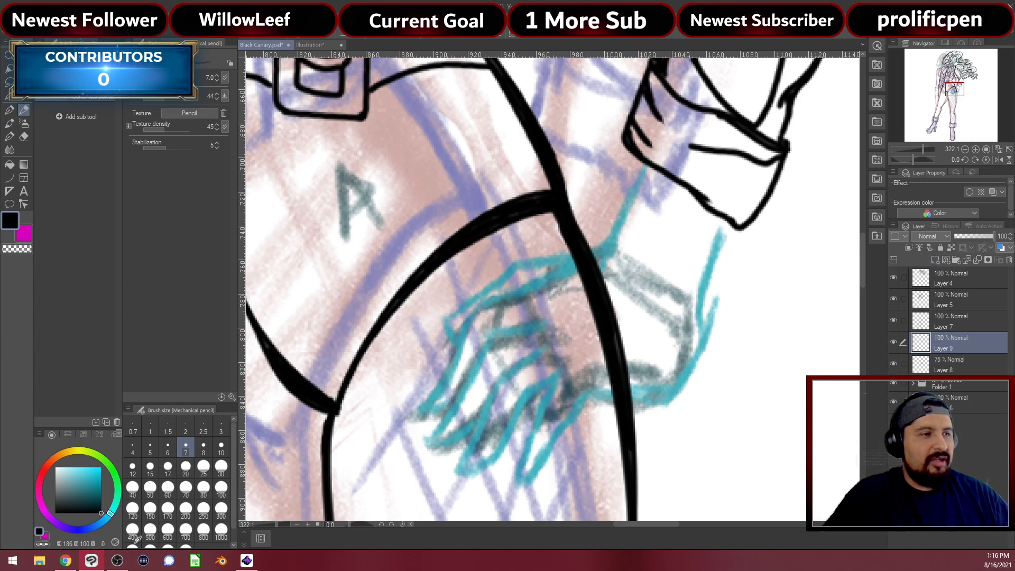
scroll(580, 318, up, 1)
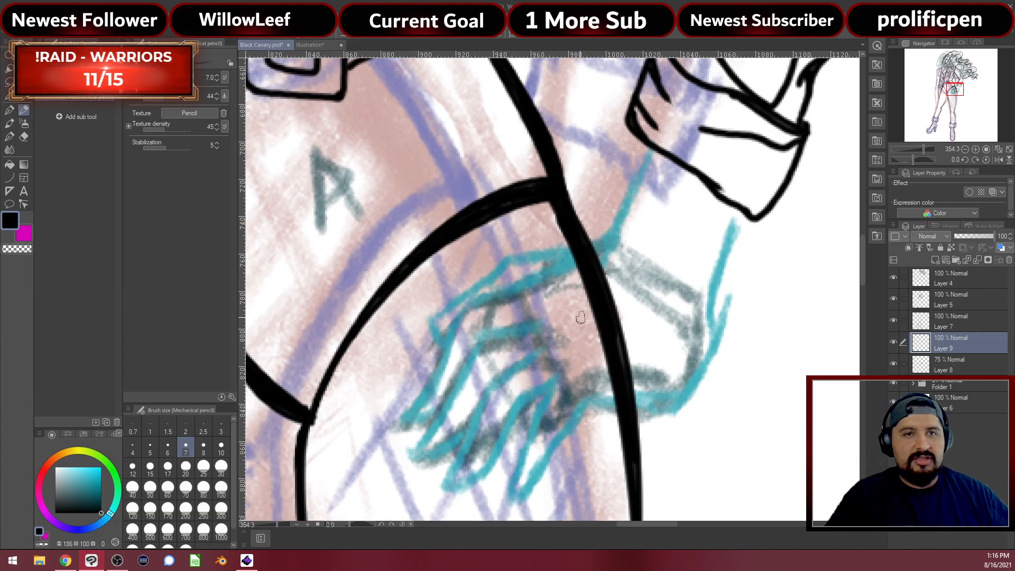
Ink the upper edge of the hand with the G-pen, redrawing the fingertip curve cleanly
key(p)
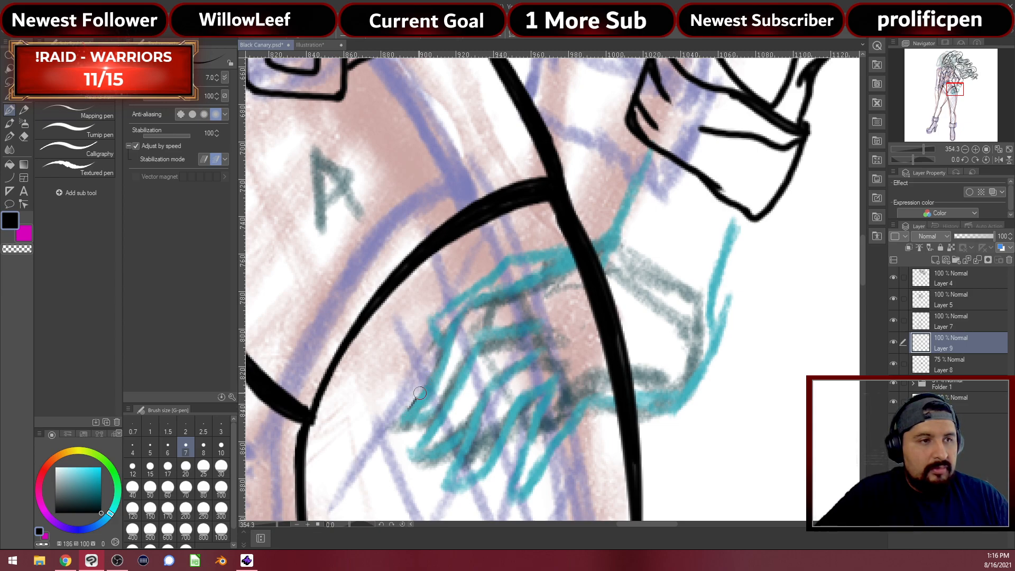
mouse_move(431, 369)
mouse_down()
mouse_move(454, 320)
mouse_move(590, 244)
mouse_move(625, 193)
mouse_move(643, 138)
mouse_up()
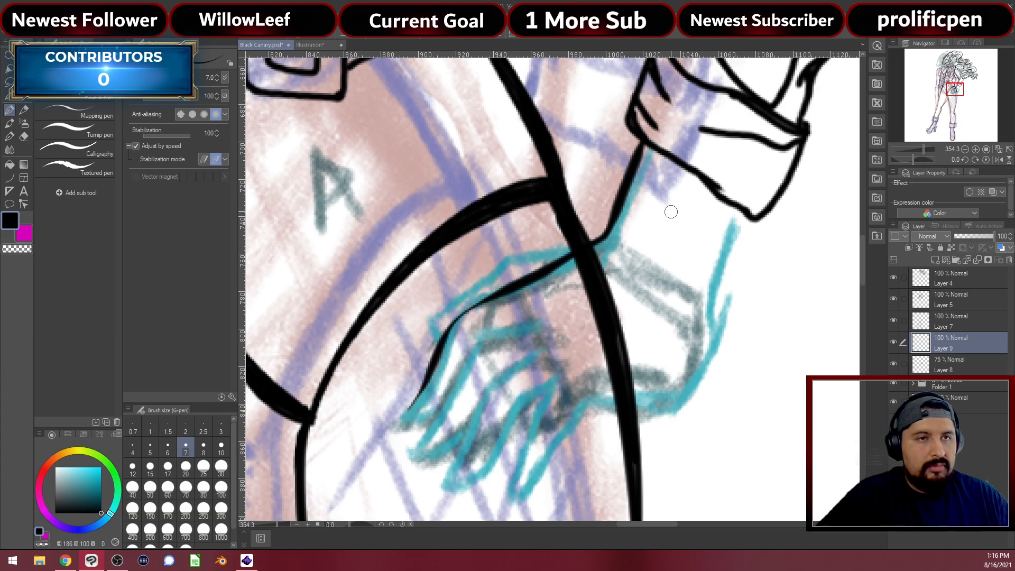
mouse_move(552, 334)
mouse_down()
mouse_move(577, 263)
mouse_move(521, 276)
mouse_move(501, 292)
mouse_move(461, 386)
mouse_move(441, 408)
mouse_move(464, 397)
mouse_up()
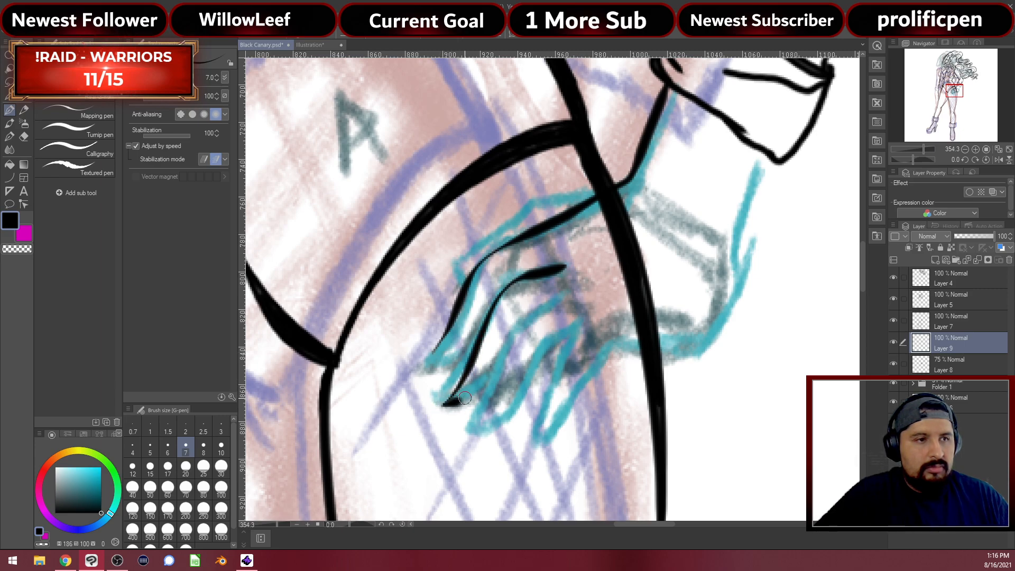
key(ctrl+z)
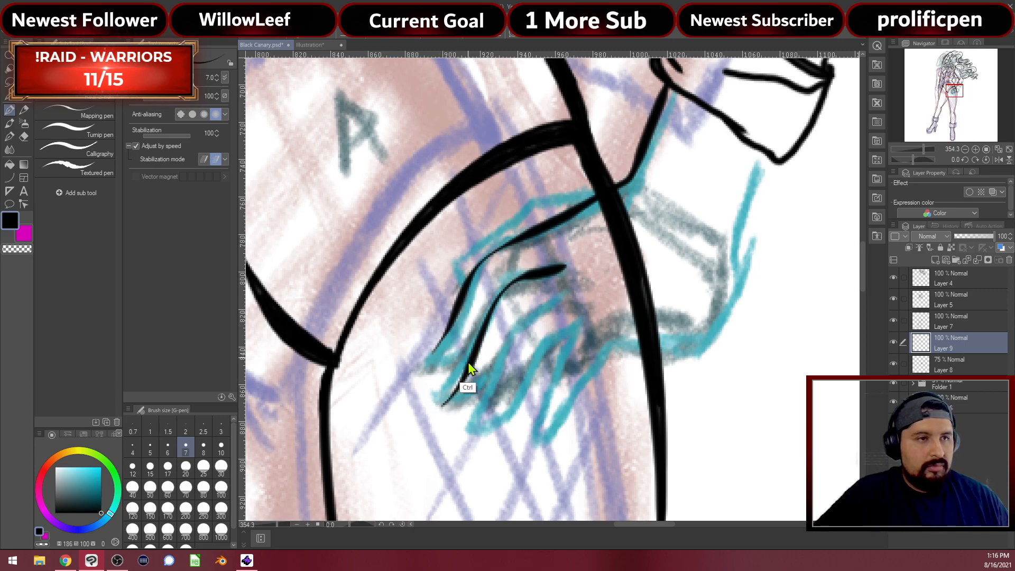
drag(448, 406, 479, 387)
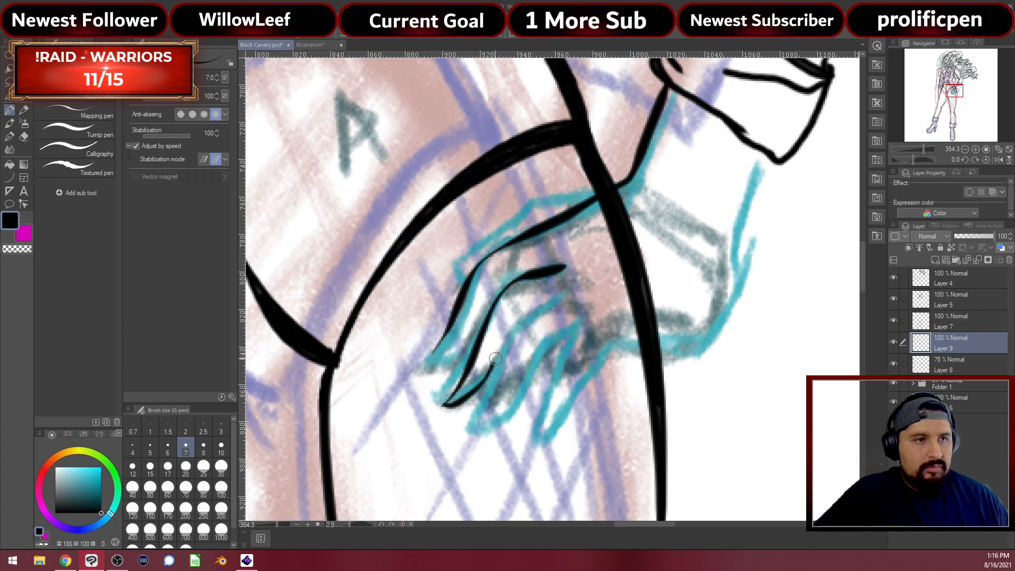
Outline the remaining fingers and the wrist line above the hand in black
mouse_move(565, 292)
mouse_down()
mouse_move(506, 343)
mouse_move(468, 433)
mouse_move(494, 423)
mouse_up()
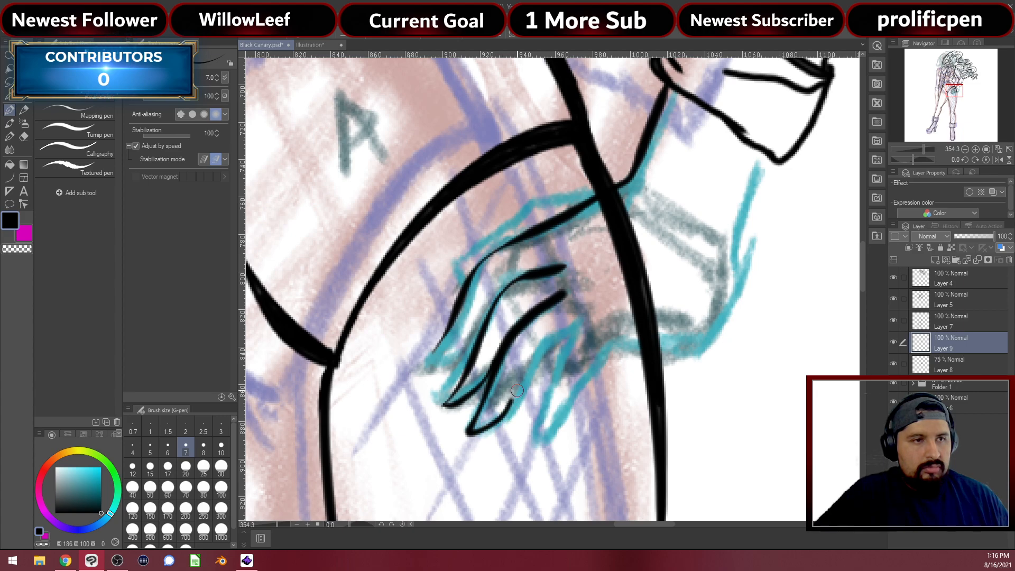
mouse_move(552, 344)
mouse_down()
mouse_move(578, 323)
mouse_move(537, 430)
mouse_up()
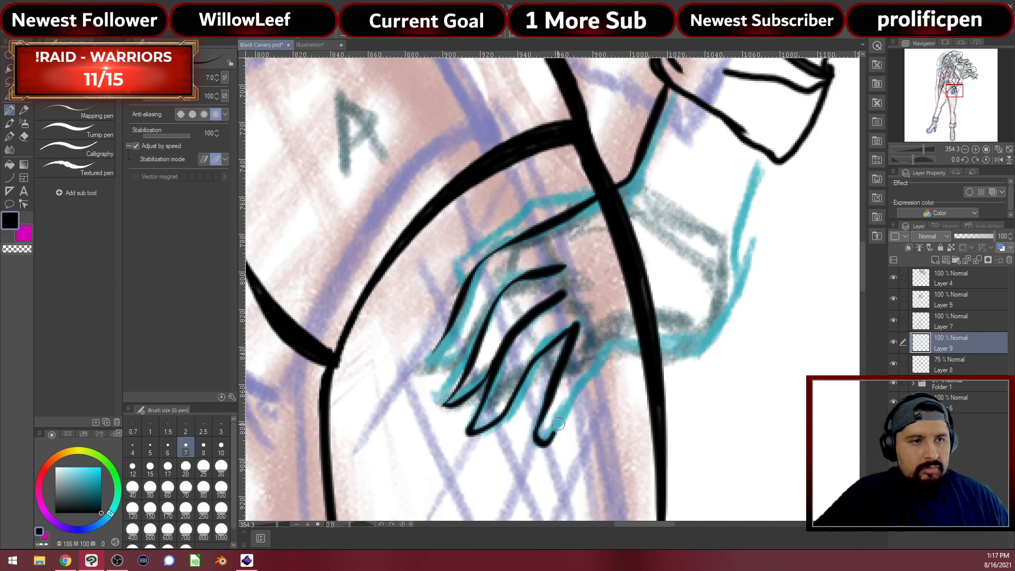
mouse_move(565, 412)
mouse_down()
mouse_move(608, 347)
mouse_move(697, 329)
mouse_move(728, 301)
mouse_move(736, 219)
mouse_move(768, 156)
mouse_move(739, 141)
mouse_up()
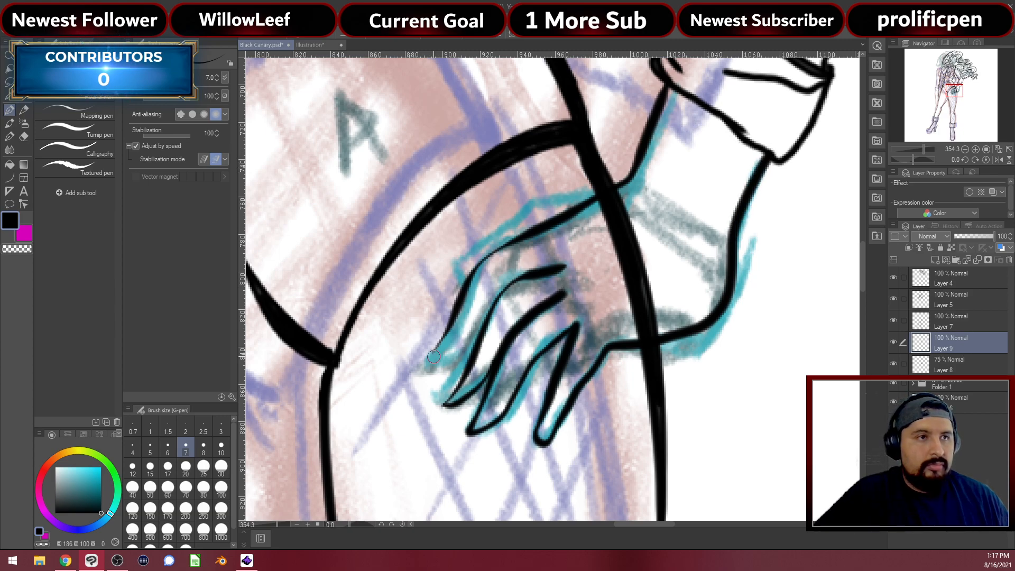
mouse_move(596, 196)
mouse_down()
mouse_move(543, 198)
mouse_move(475, 255)
mouse_up()
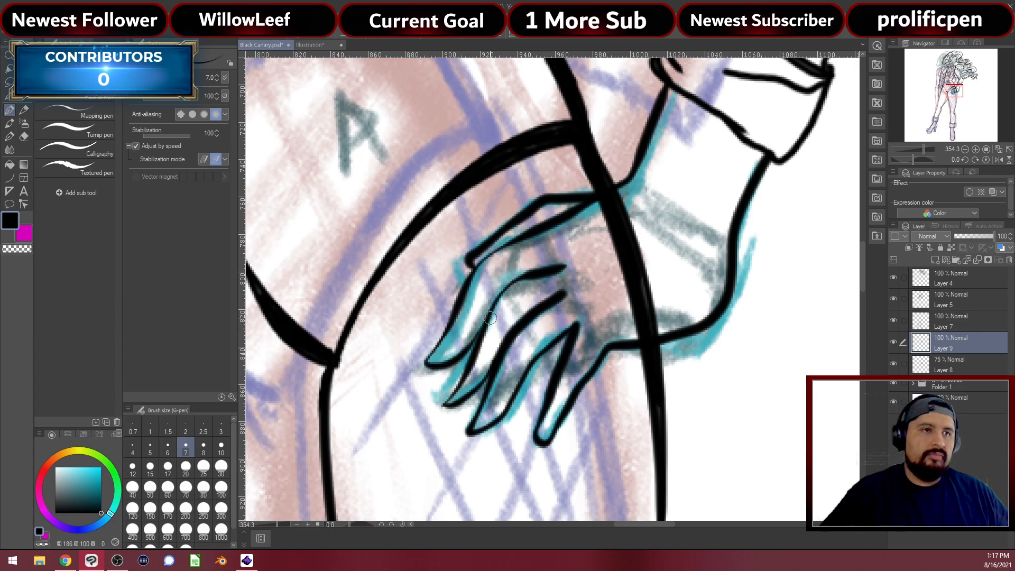
scroll(662, 324, down, 4)
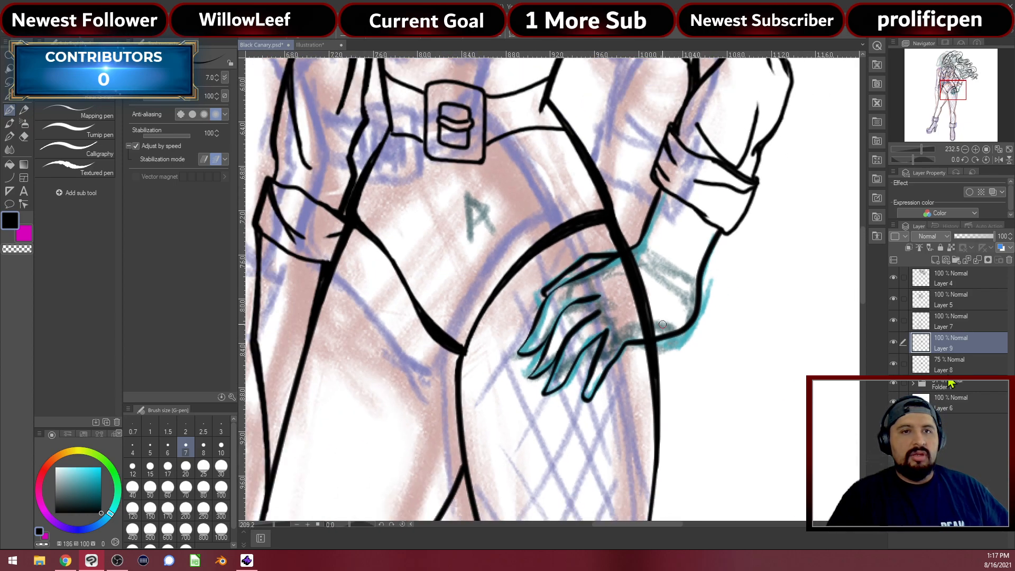
key(ctrl+minus)
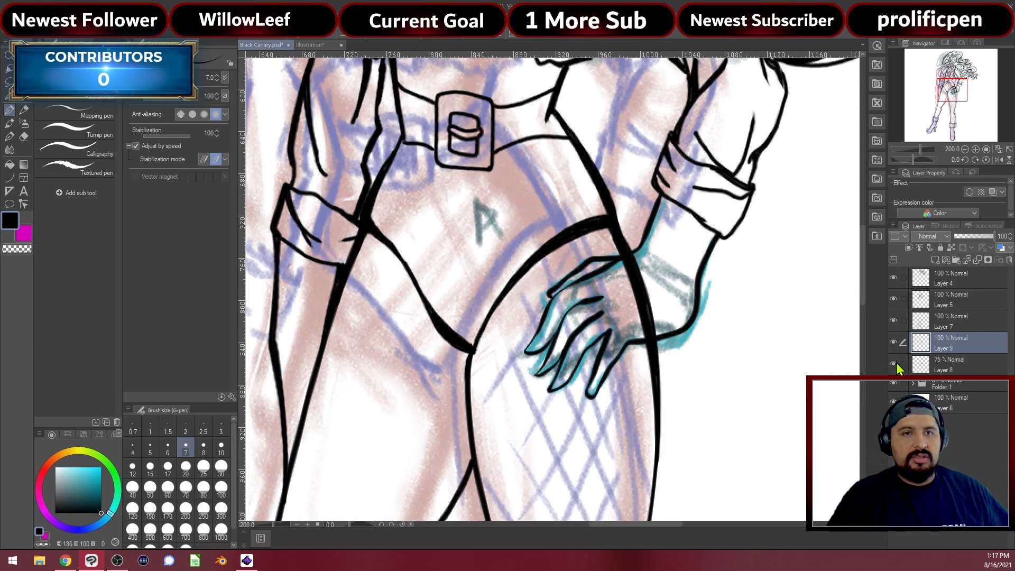
Hide the teal hand sketch layer and erase the stray ink line beside the hand
click(894, 366)
scroll(740, 350, down, 4)
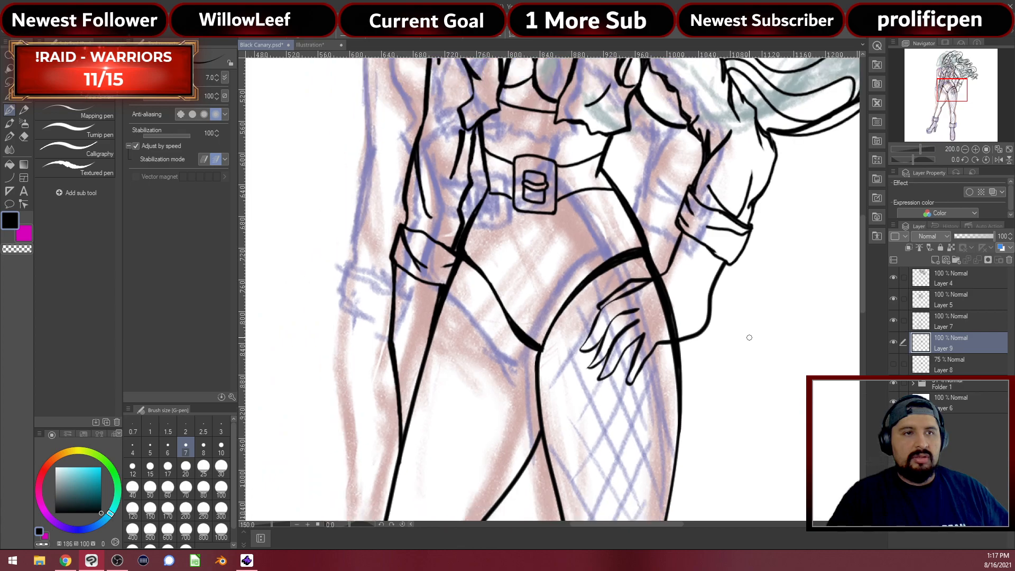
scroll(761, 340, up, 6)
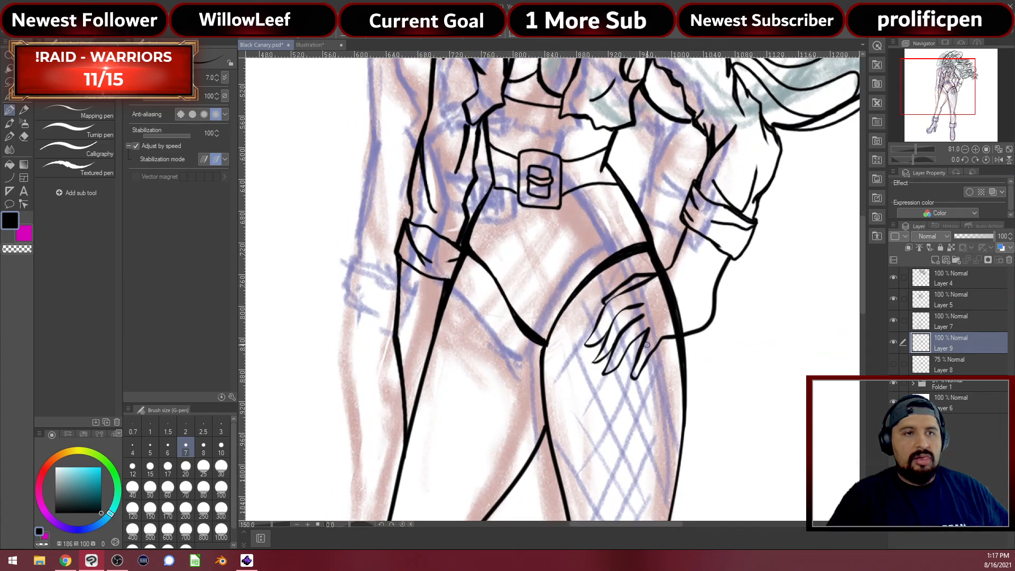
scroll(840, 338, up, 1)
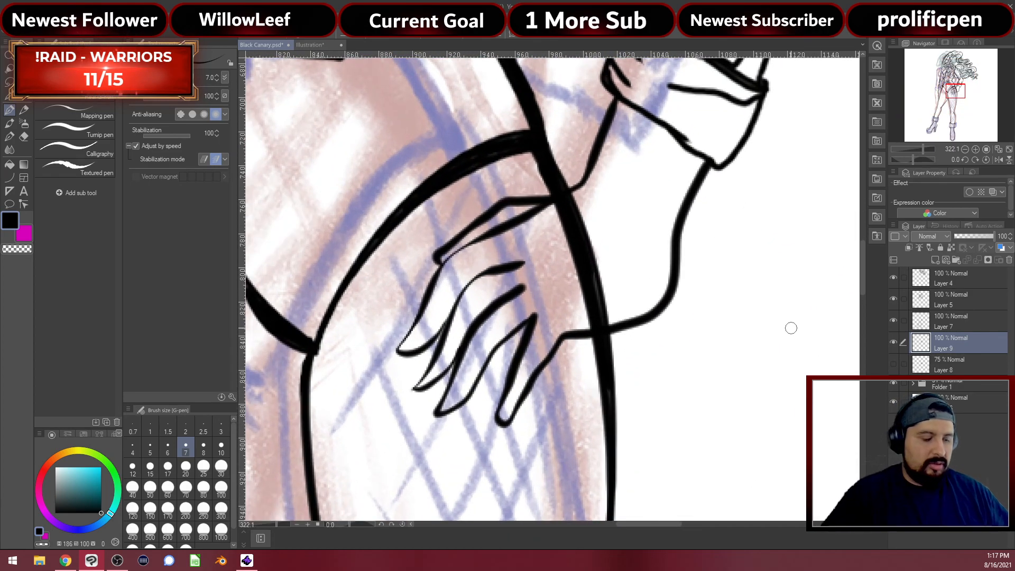
key(e)
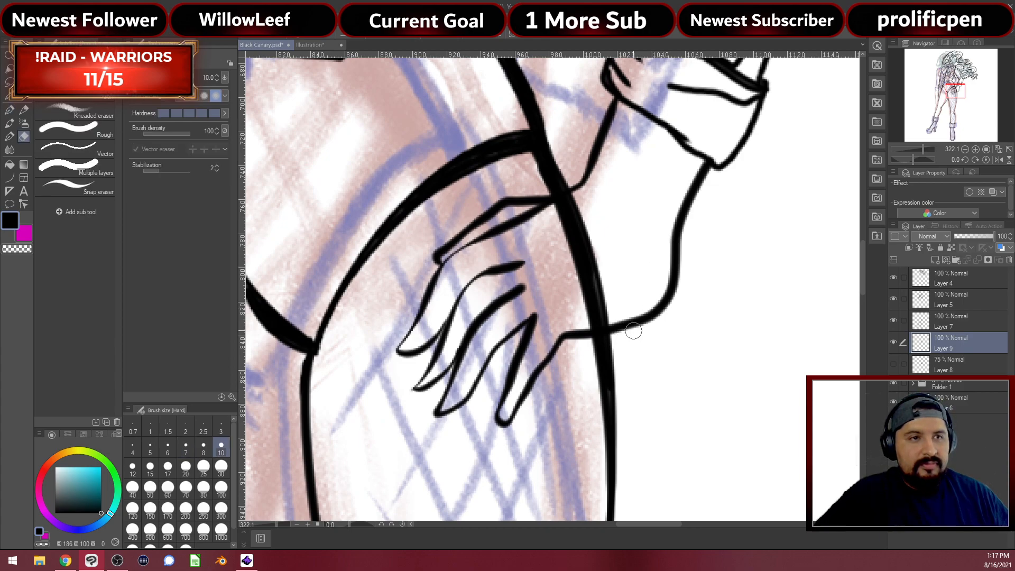
mouse_move(580, 337)
mouse_down()
mouse_move(623, 332)
mouse_move(633, 308)
mouse_move(623, 334)
mouse_move(631, 315)
mouse_move(654, 305)
mouse_move(668, 325)
mouse_move(677, 299)
mouse_move(670, 277)
mouse_move(685, 273)
mouse_move(686, 242)
mouse_up()
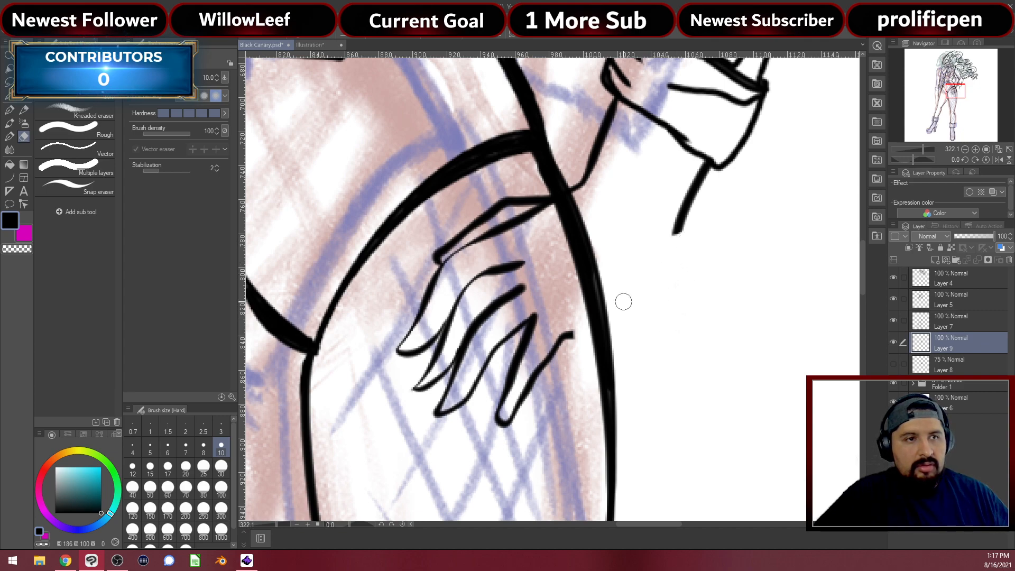
Extend and trim the wrist line into a forearm edge reaching the sleeve cuff
key(p)
mouse_move(577, 331)
mouse_down()
mouse_move(654, 287)
mouse_move(688, 205)
mouse_up()
key(e)
mouse_move(685, 248)
mouse_down()
mouse_move(681, 227)
mouse_move(705, 168)
mouse_up()
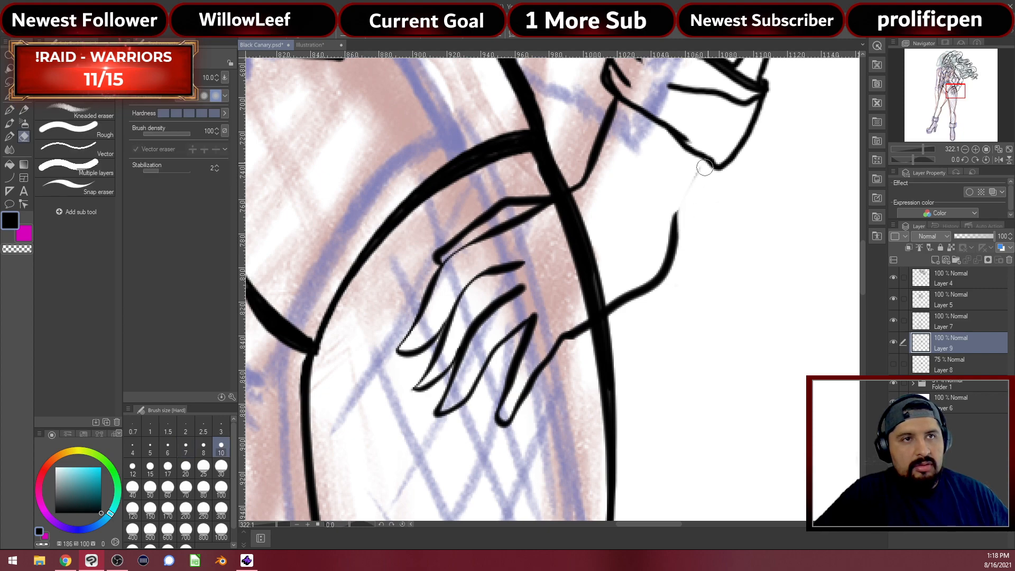
key(p)
mouse_move(669, 229)
mouse_down()
mouse_move(692, 188)
mouse_move(675, 241)
mouse_move(680, 208)
mouse_up()
key(e)
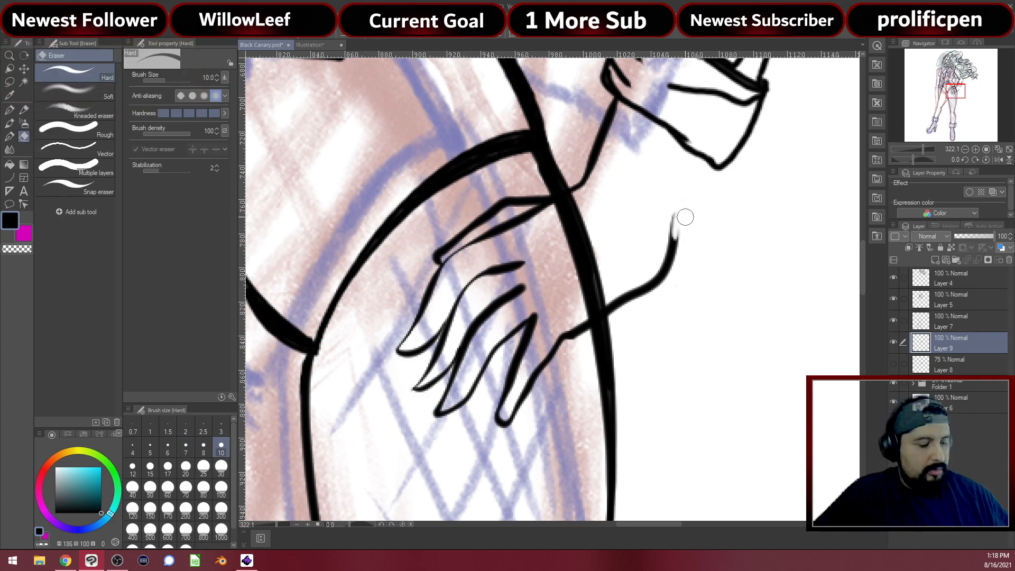
key(ctrl+z)
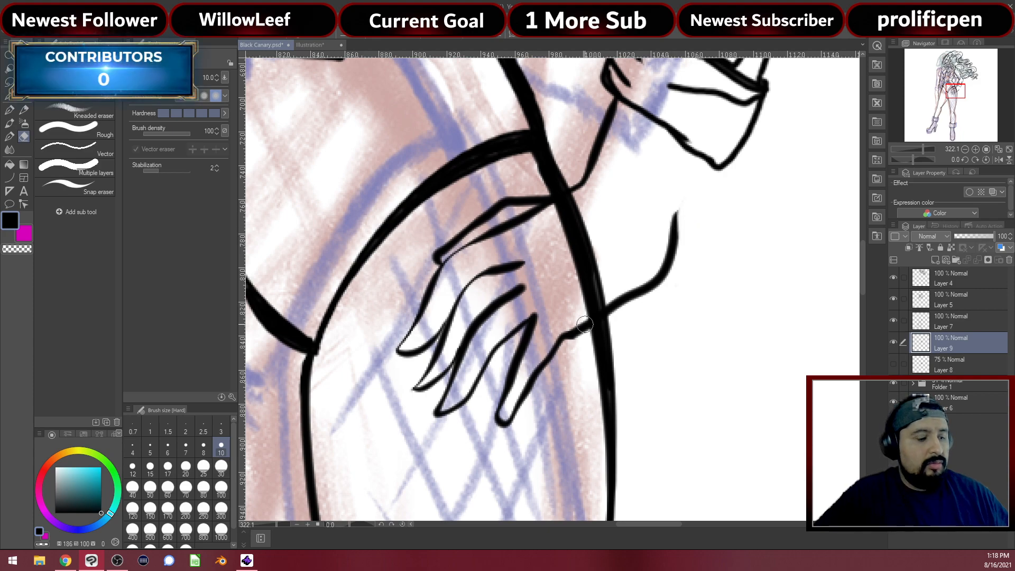
key(p)
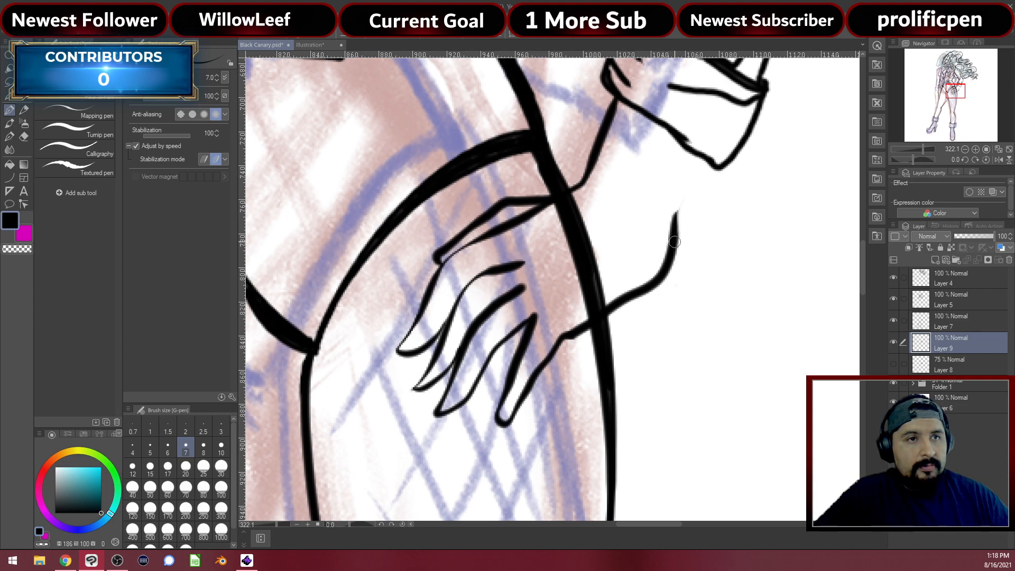
drag(681, 200, 701, 155)
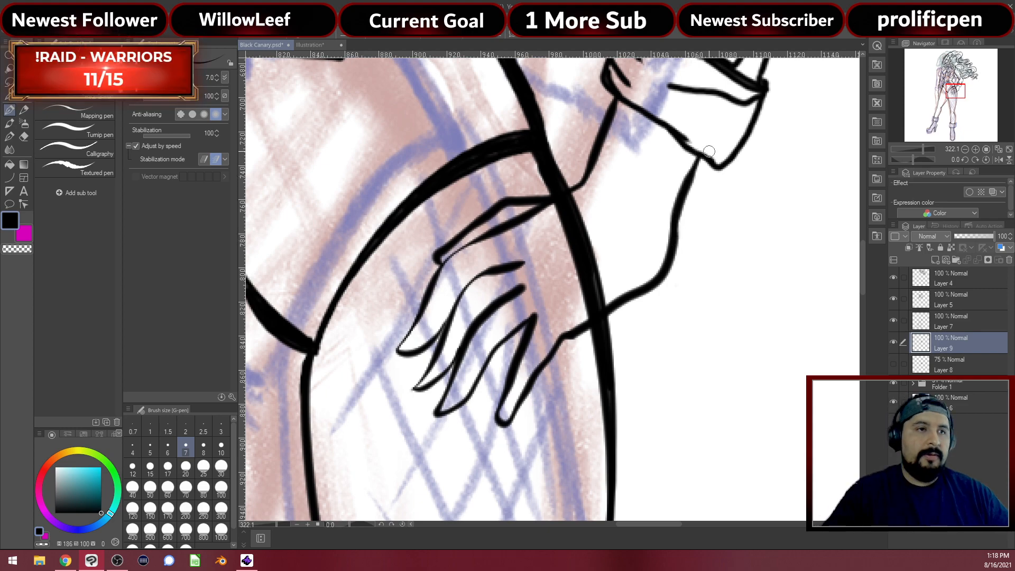
scroll(662, 160, down, 6)
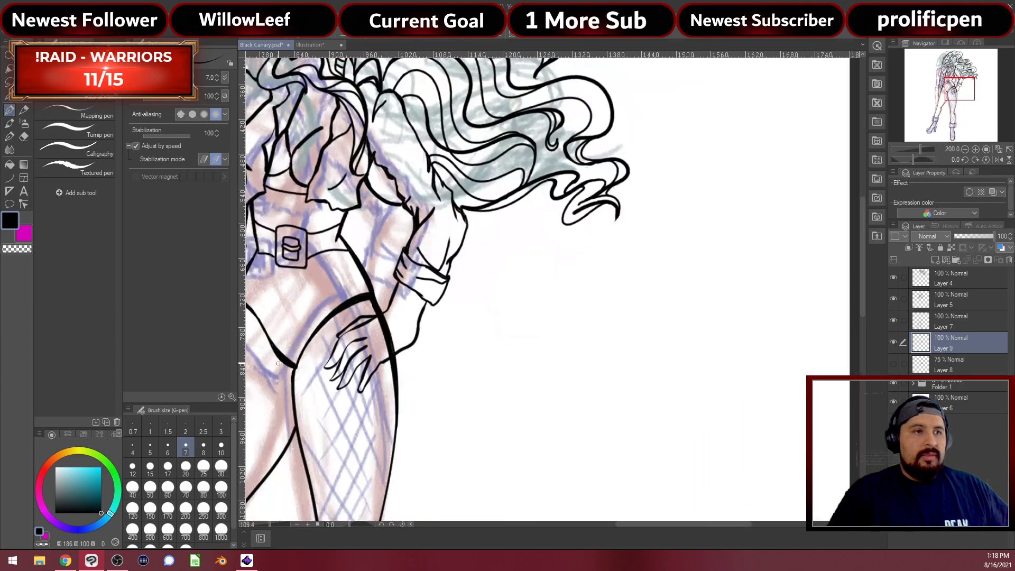
Retrace the finger line and thicken the finger curve into its upper point
scroll(436, 314, down, 4)
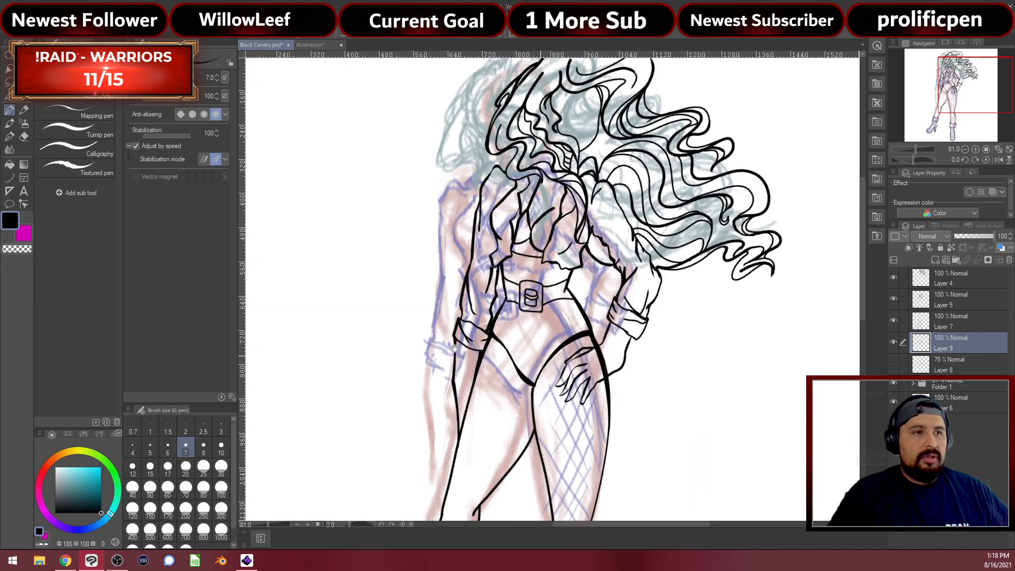
scroll(584, 394, up, 6)
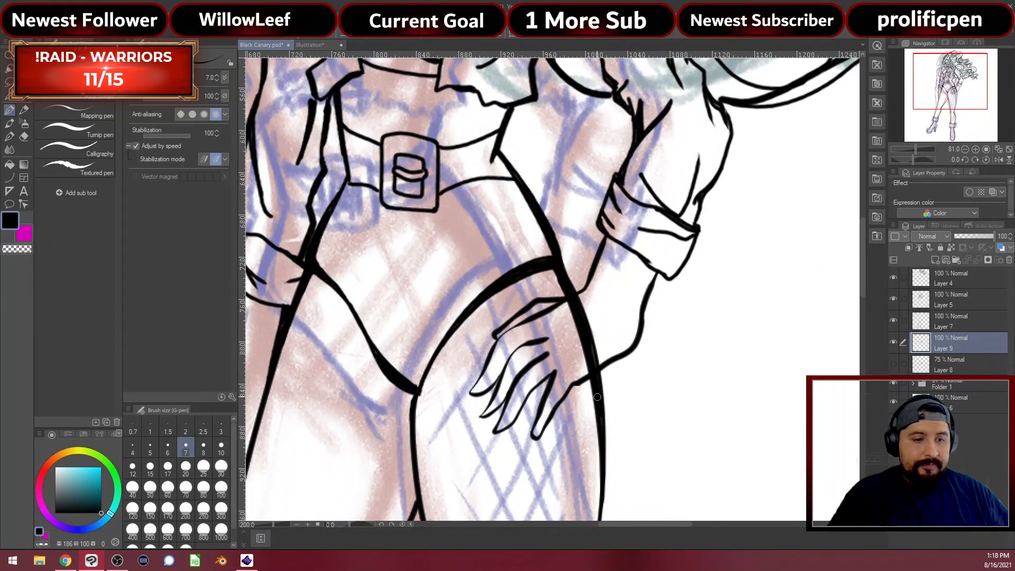
scroll(507, 401, up, 1)
scroll(512, 402, up, 3)
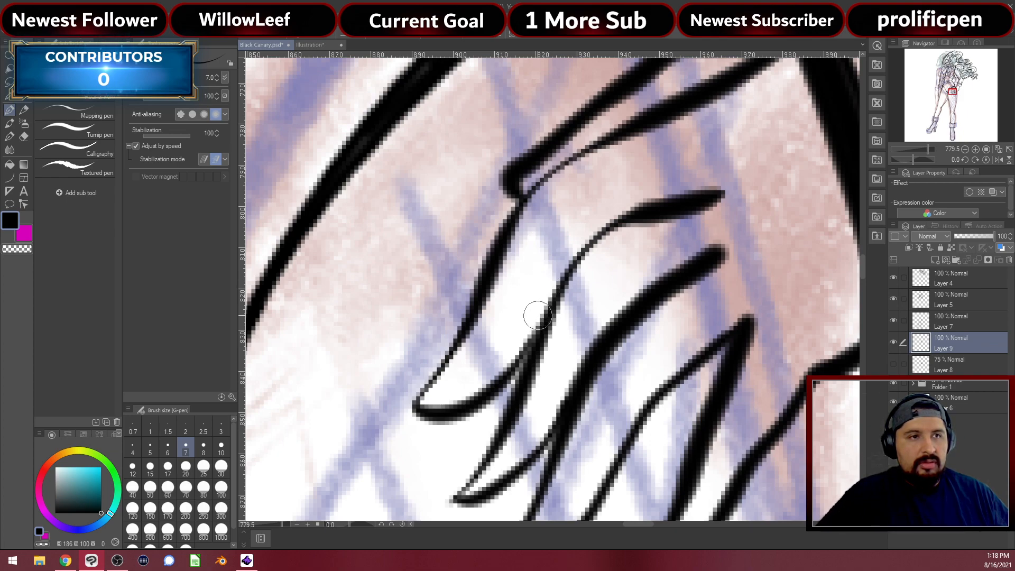
mouse_move(517, 353)
mouse_down()
mouse_move(554, 278)
mouse_move(555, 226)
mouse_up()
key(ctrl+z)
mouse_move(512, 360)
mouse_down()
mouse_move(575, 241)
mouse_move(625, 210)
mouse_move(570, 260)
mouse_move(529, 339)
mouse_up()
drag(607, 223, 708, 190)
mouse_move(639, 254)
mouse_down()
mouse_move(635, 243)
mouse_move(611, 347)
mouse_up()
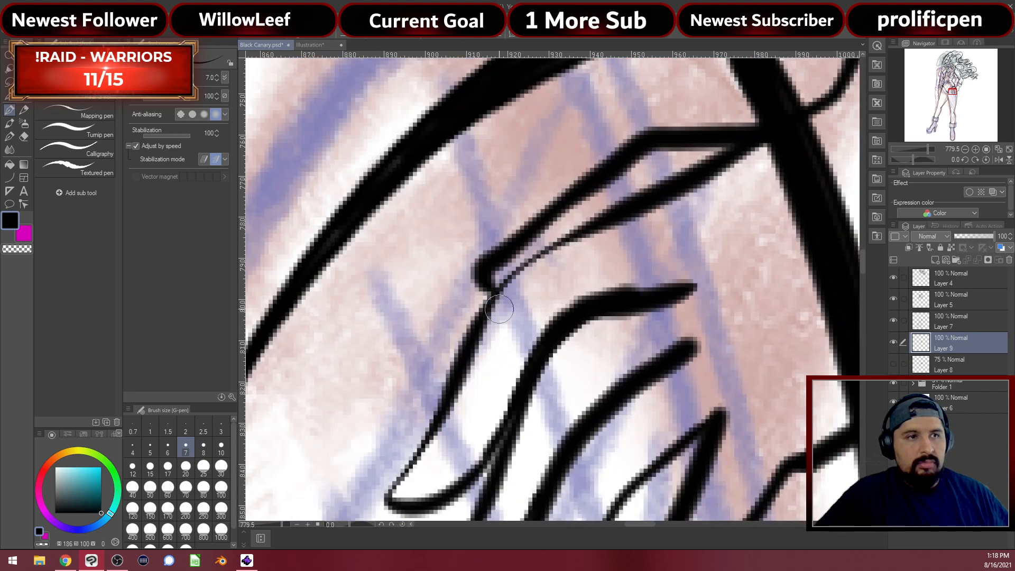
Darken and thicken the thin finger line toward its tip with a smoother stroke
drag(489, 299, 610, 229)
drag(563, 258, 701, 151)
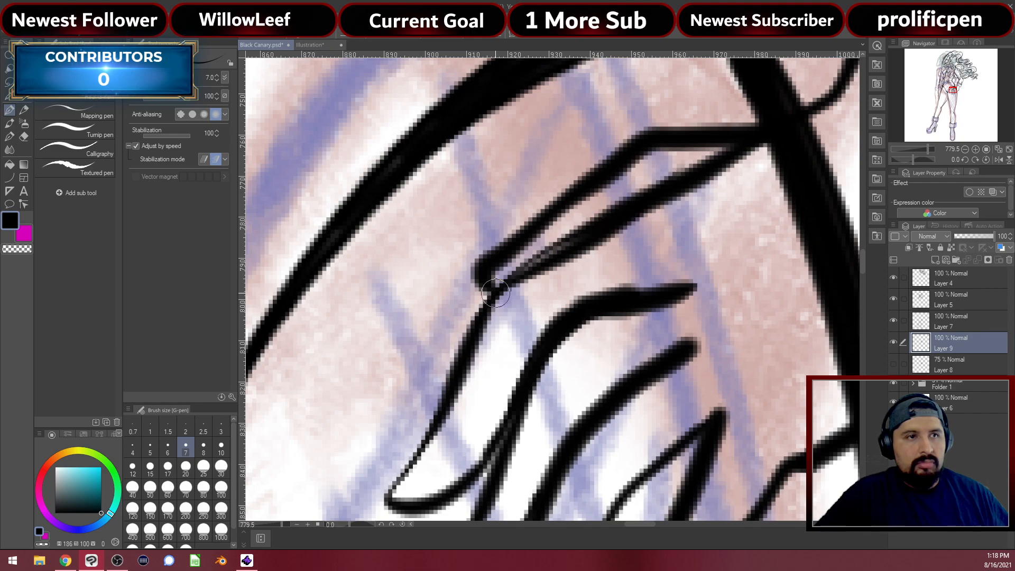
drag(530, 265, 657, 164)
drag(550, 256, 624, 198)
key(ctrl+z)
drag(519, 268, 599, 226)
drag(629, 328, 563, 105)
mouse_move(677, 450)
mouse_down()
mouse_move(630, 197)
mouse_move(580, 290)
mouse_move(661, 189)
mouse_up()
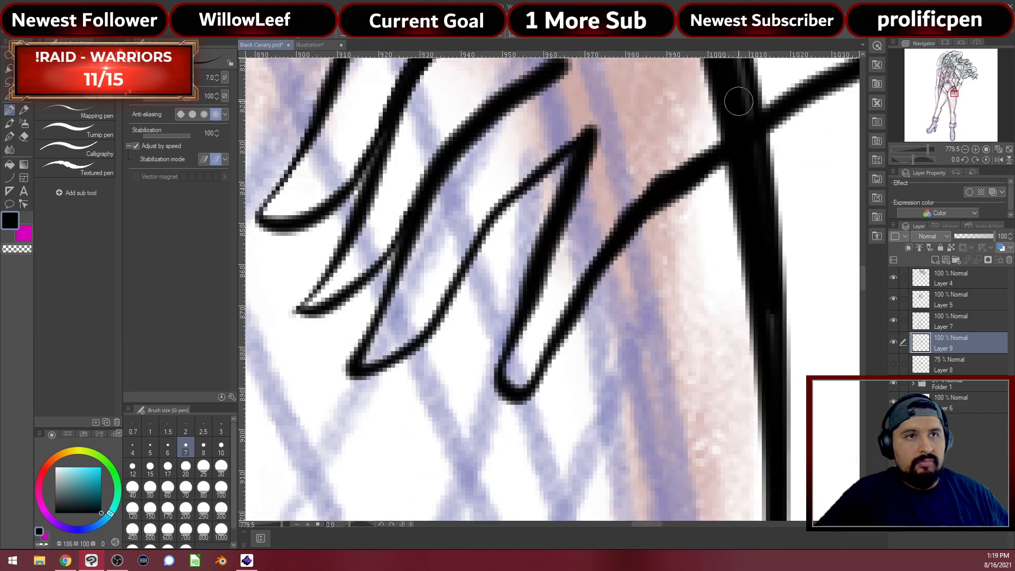
scroll(567, 192, down, 10)
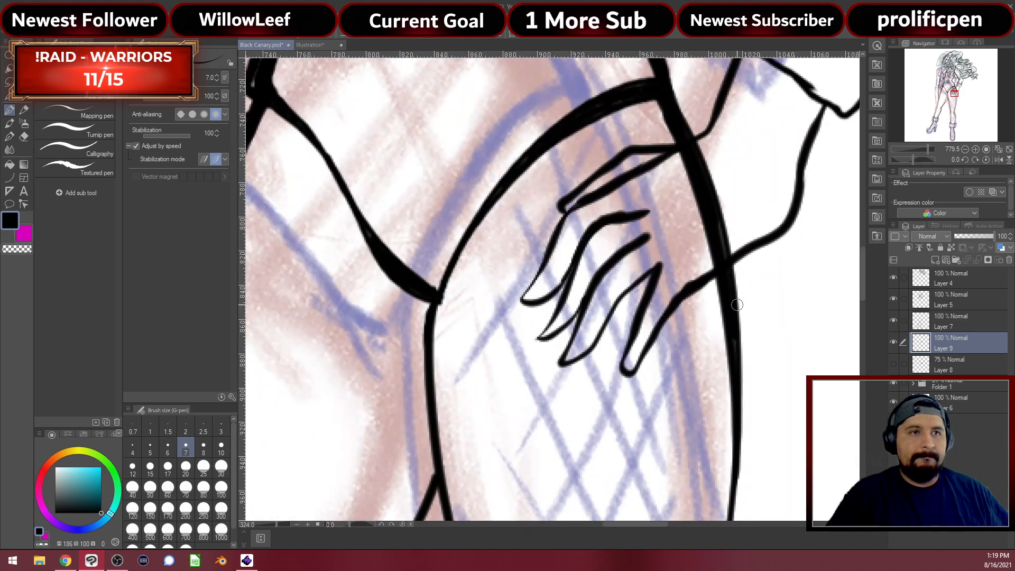
scroll(804, 267, up, 1)
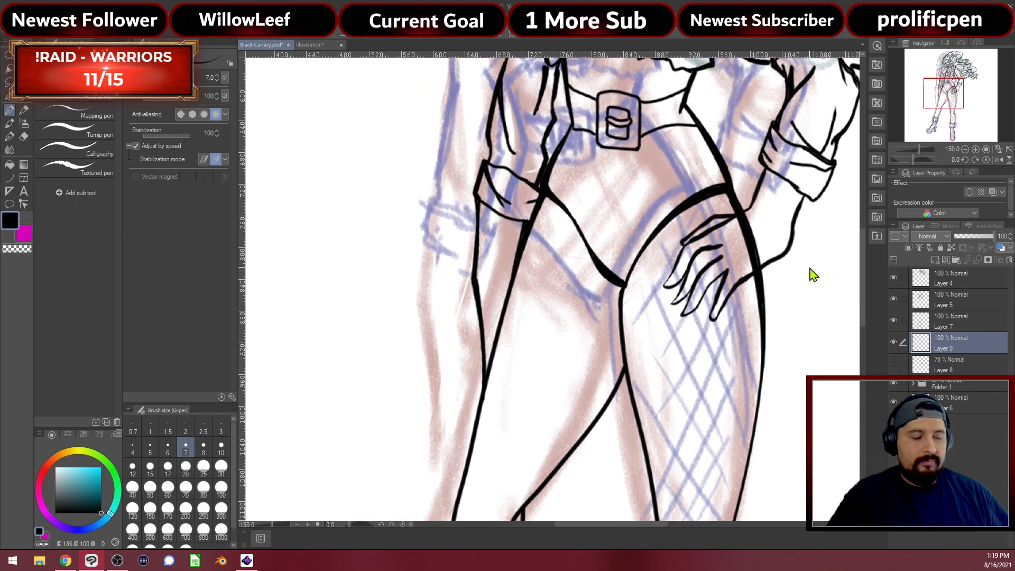
scroll(809, 267, up, 5)
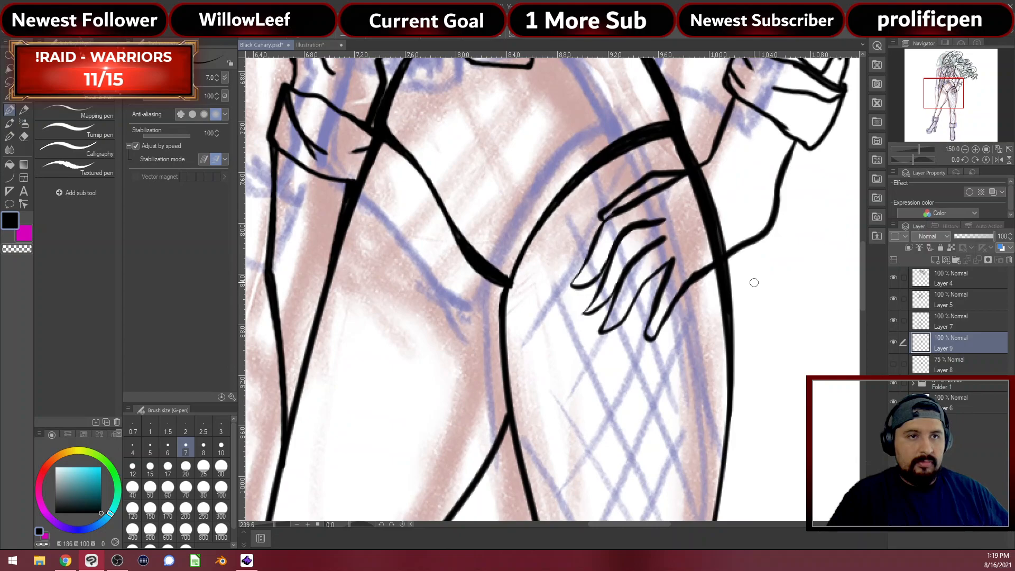
Erase the finger's stray lower end, redraw a closed tip, and set the eraser to size 6
key(e)
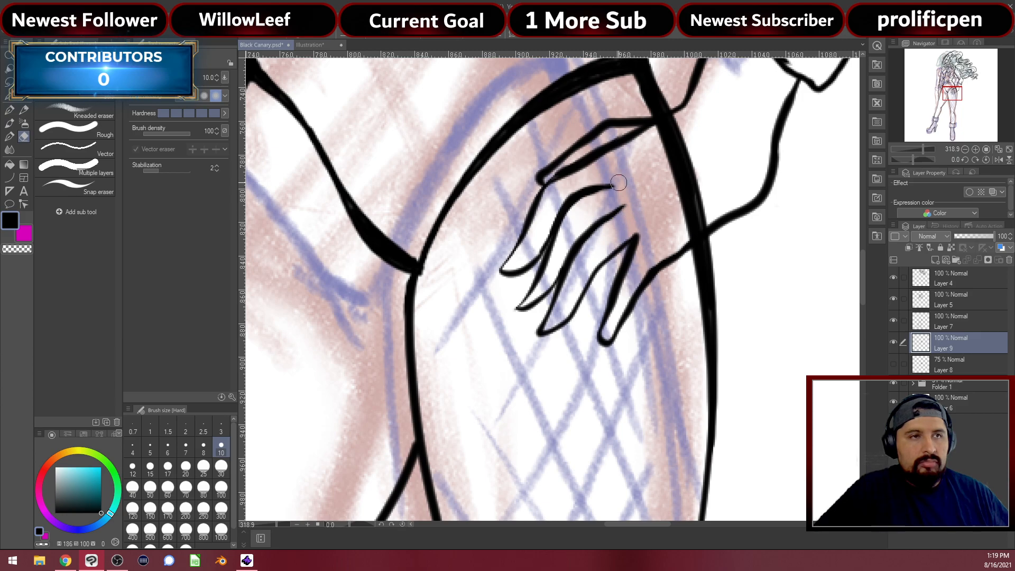
key(p)
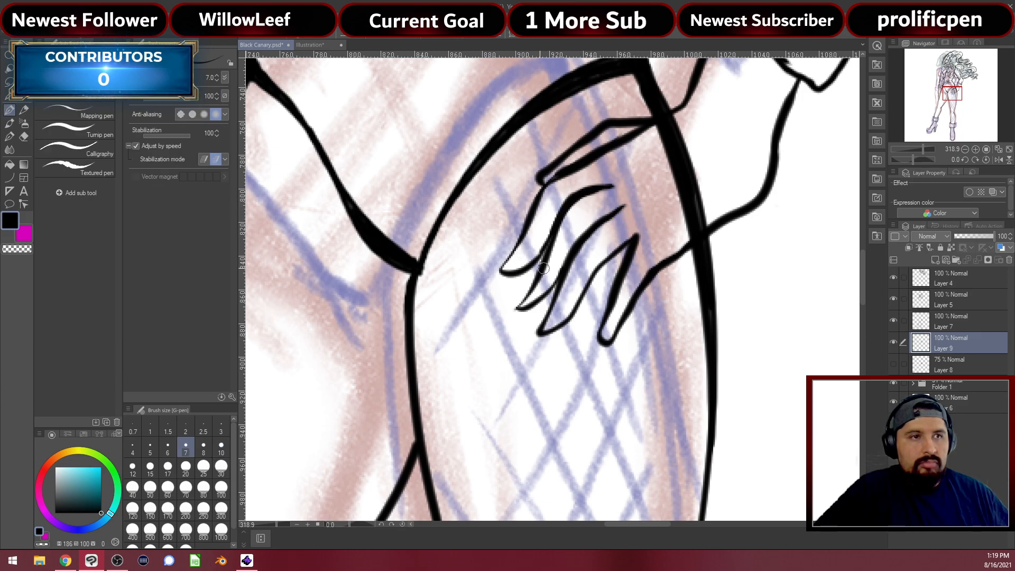
key(e)
drag(517, 308, 533, 305)
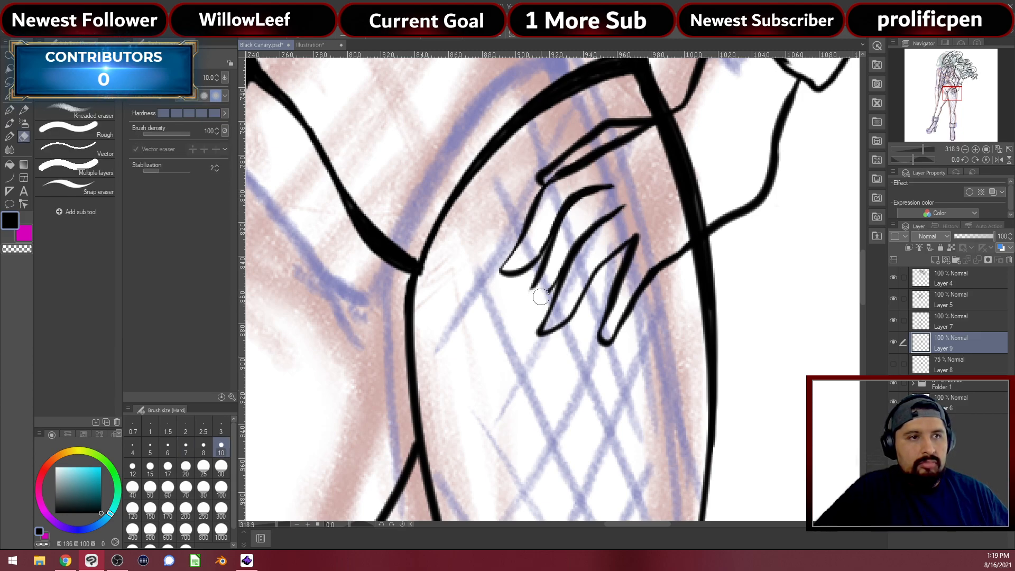
key(p)
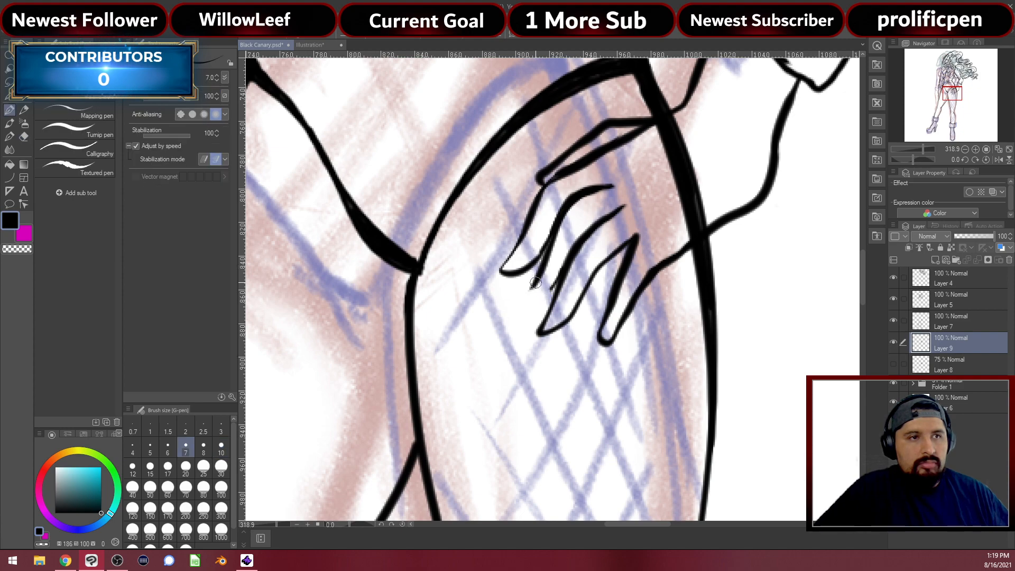
drag(525, 301, 550, 298)
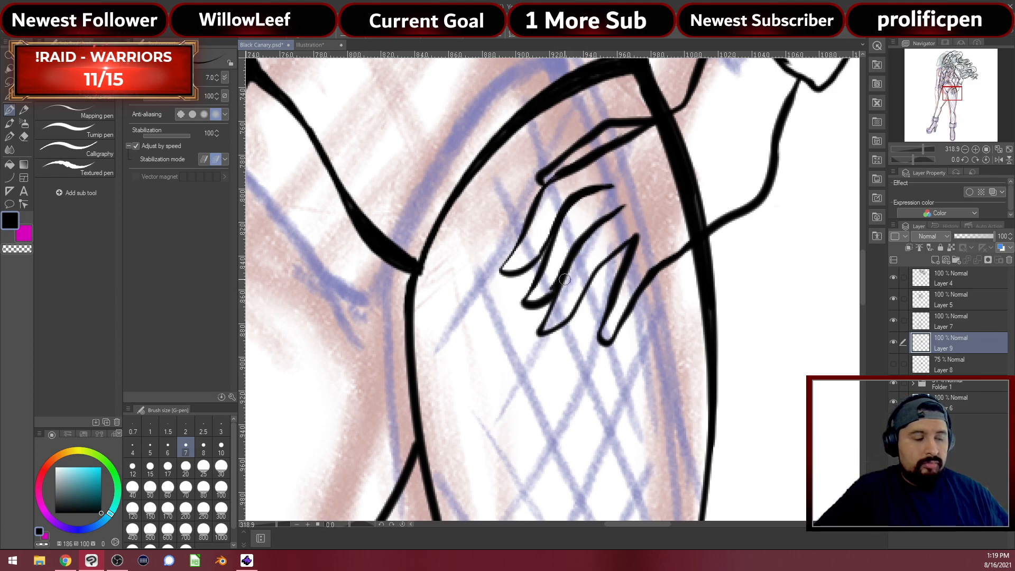
key(e)
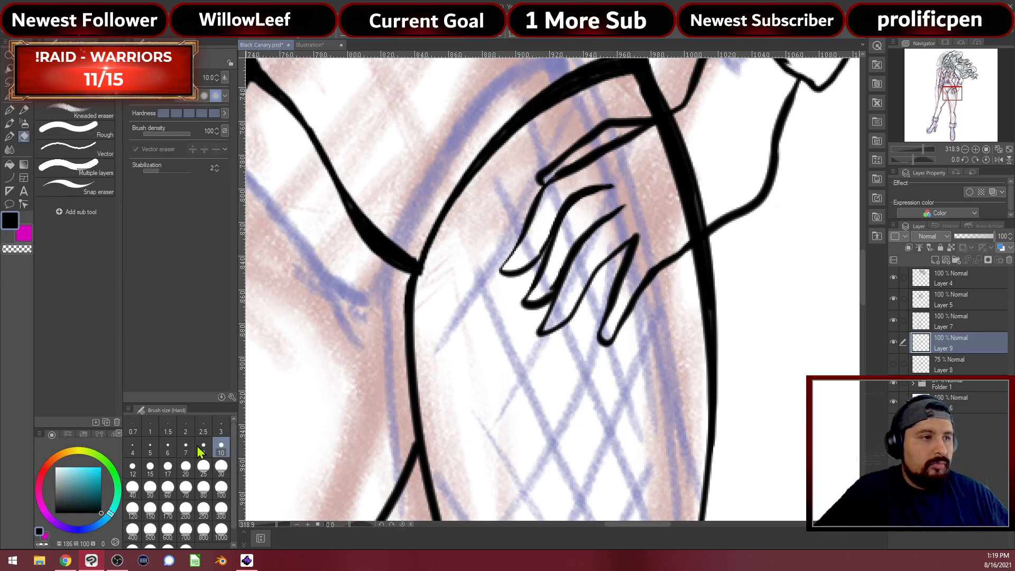
click(168, 447)
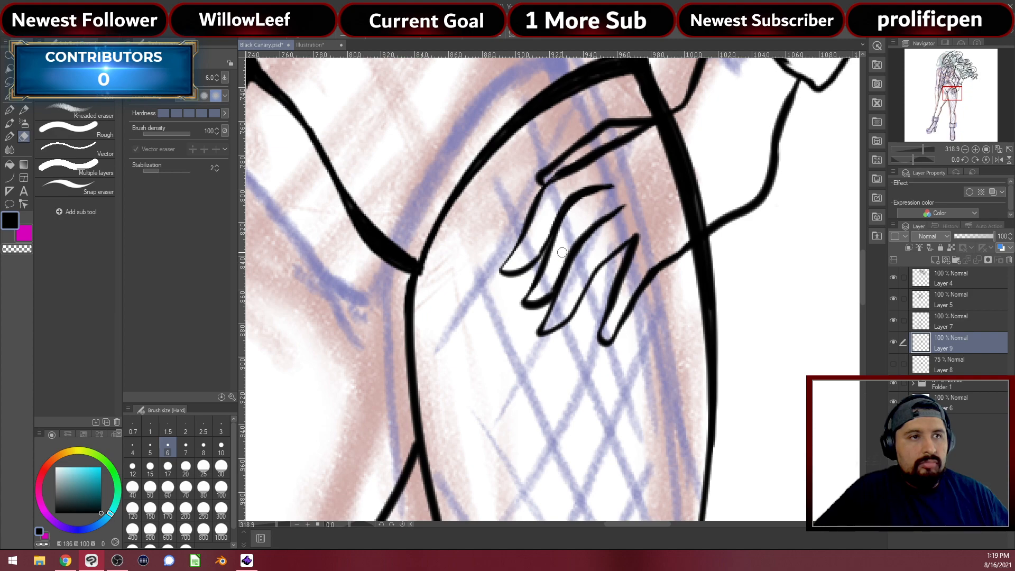
key(p)
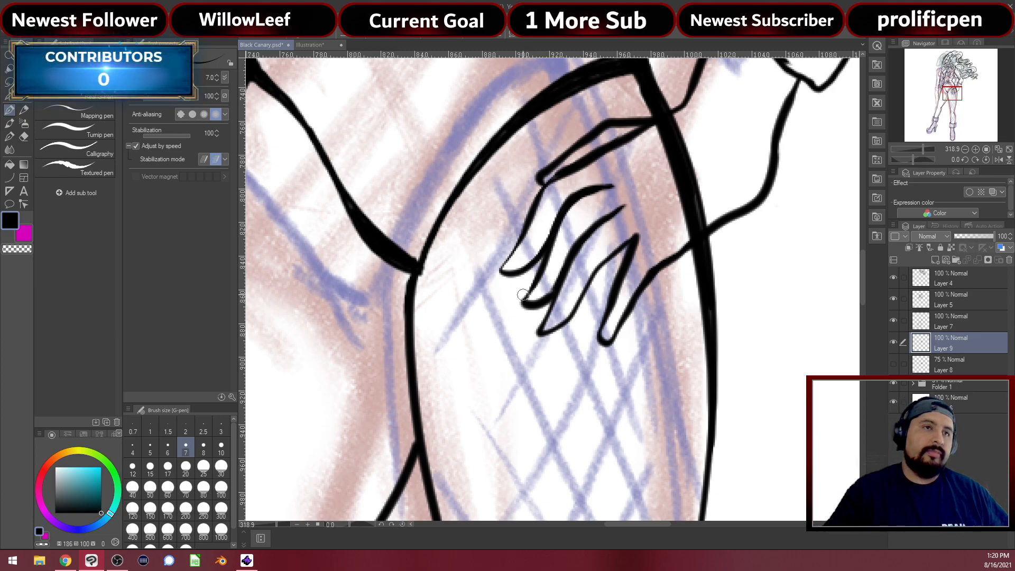
Zoom out to the whole figure and hide Folder 1's coloured sketch layers
scroll(445, 286, down, 2)
scroll(445, 286, down, 8)
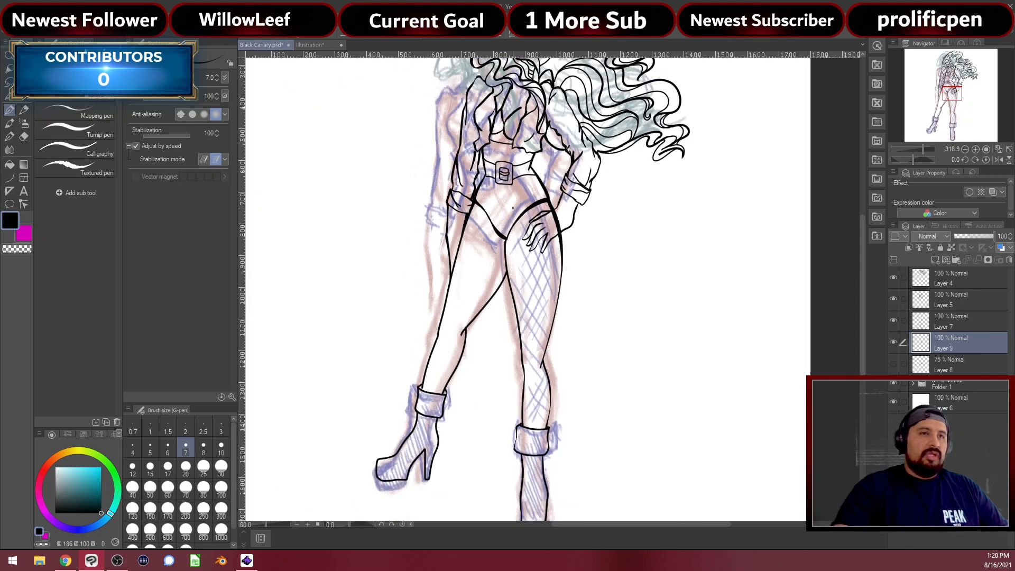
drag(453, 230, 552, 256)
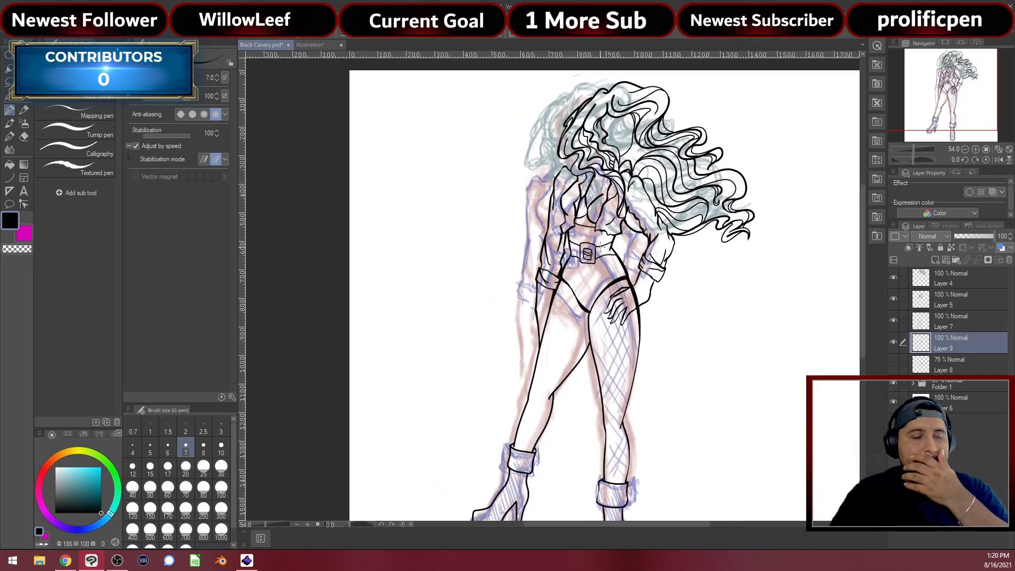
click(894, 382)
scroll(553, 239, down, 3)
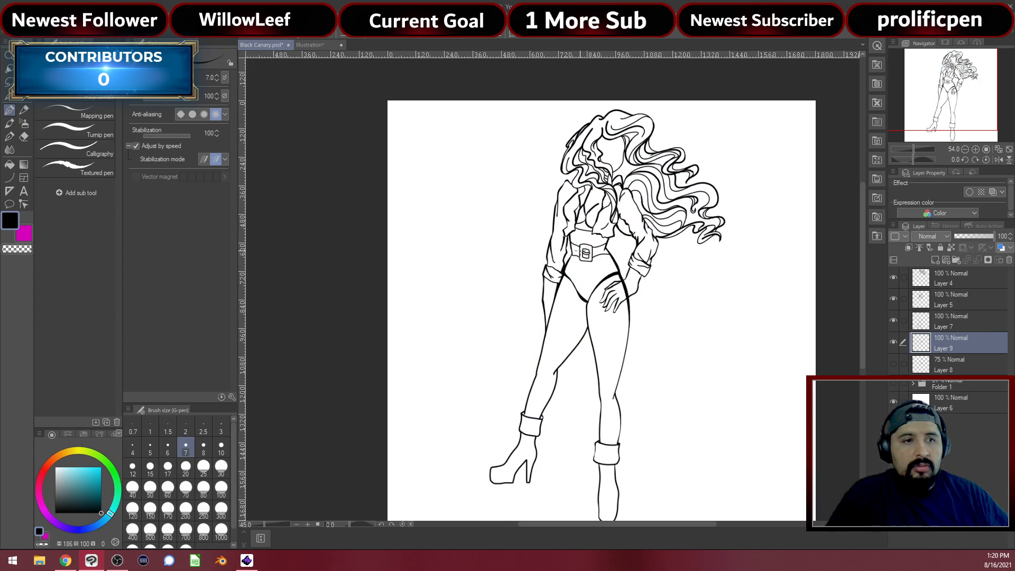
scroll(554, 239, up, 2)
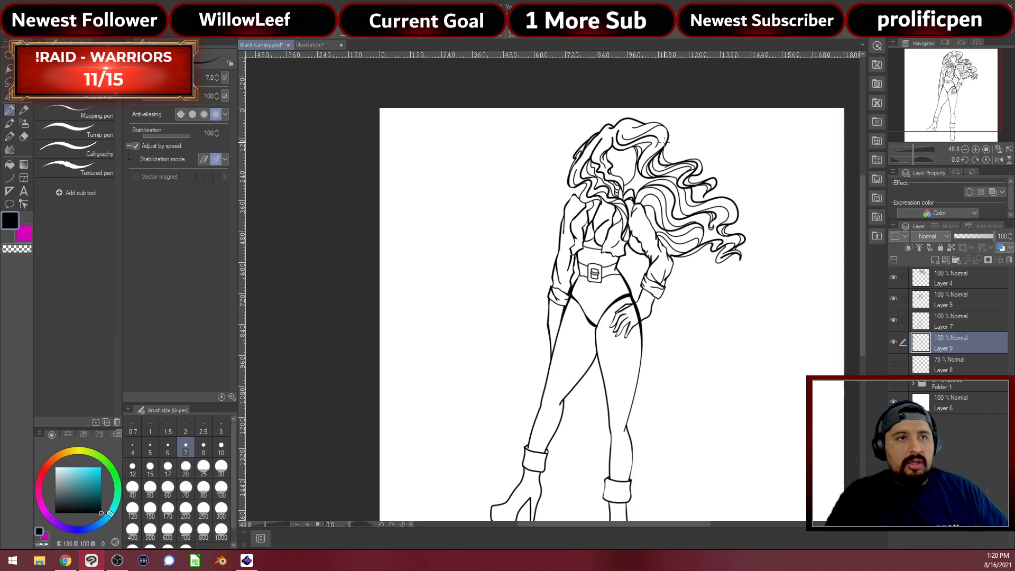
scroll(601, 247, up, 2)
scroll(588, 186, up, 3)
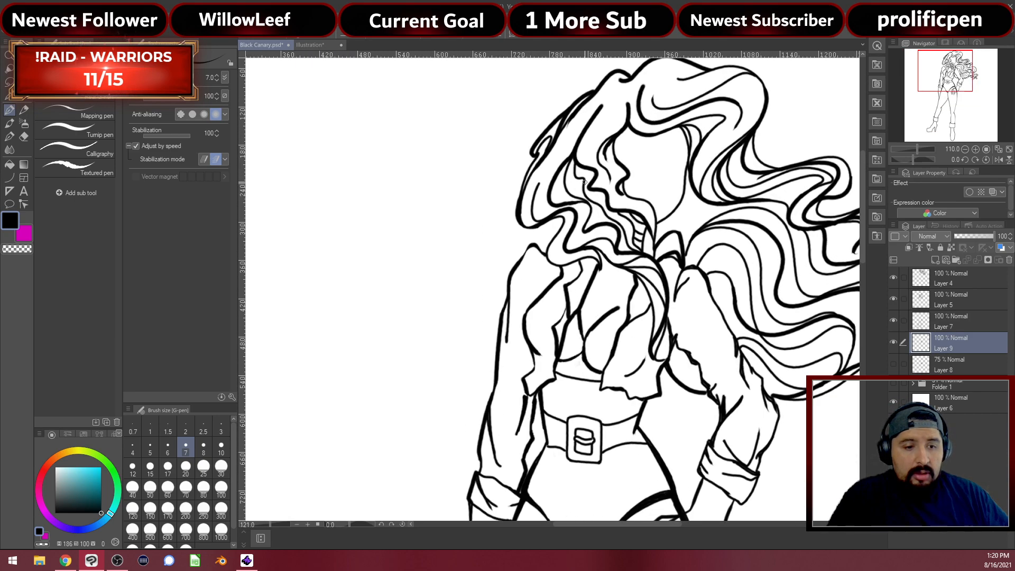
scroll(612, 239, up, 3)
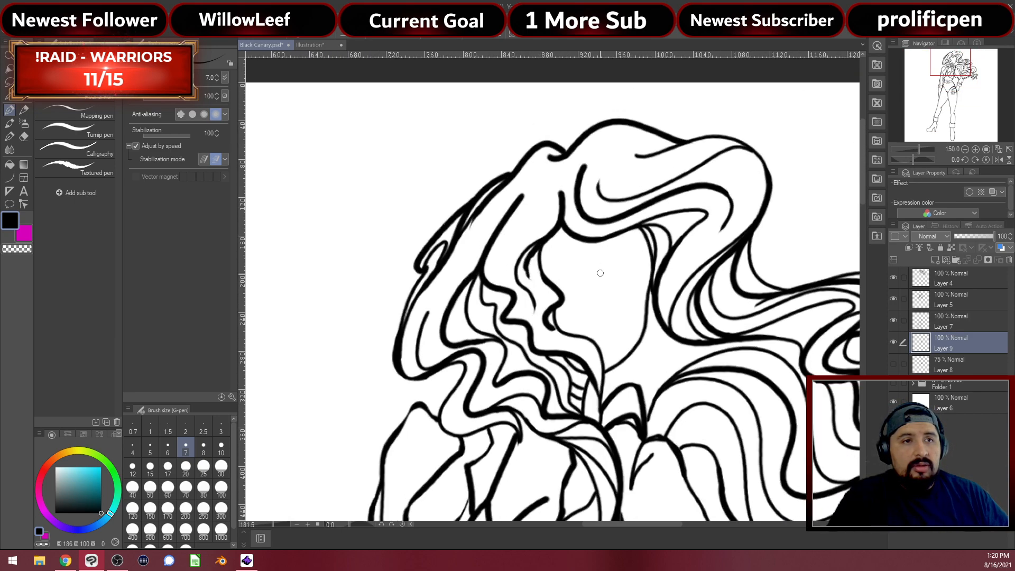
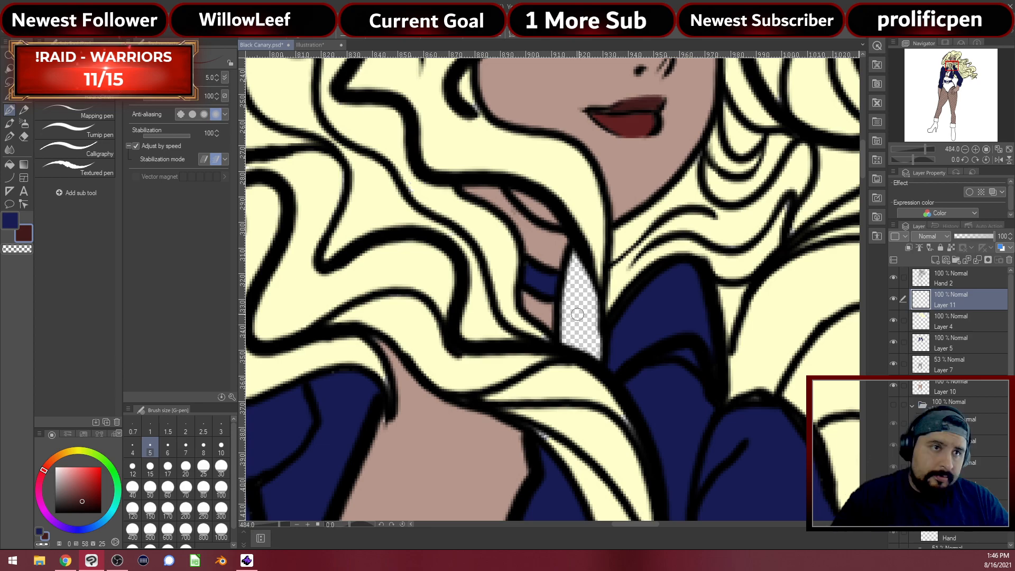
Fill the transparent gap by the collar with the pale yellow hair colour
alt+click(796, 309)
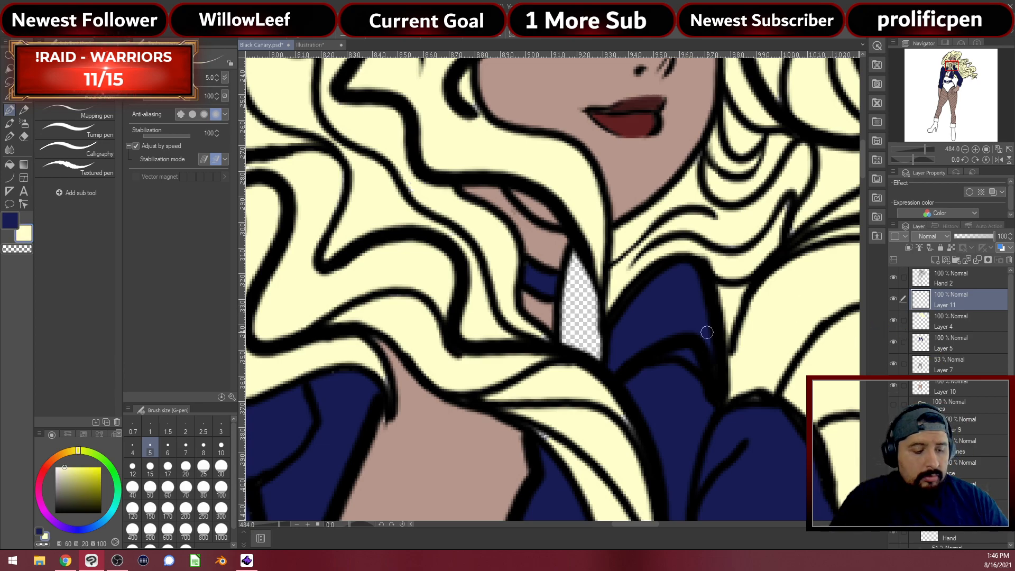
key(g)
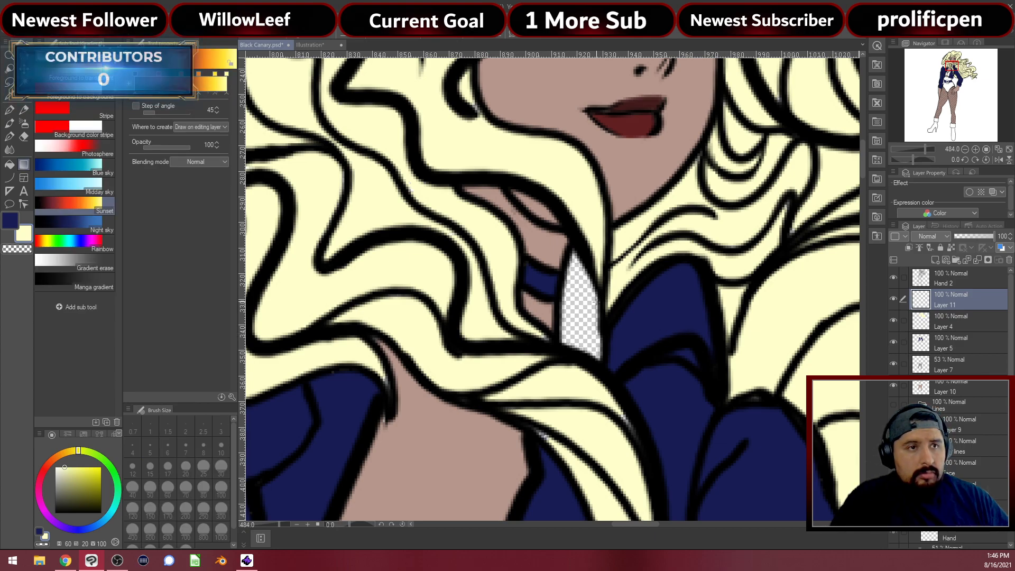
click(574, 309)
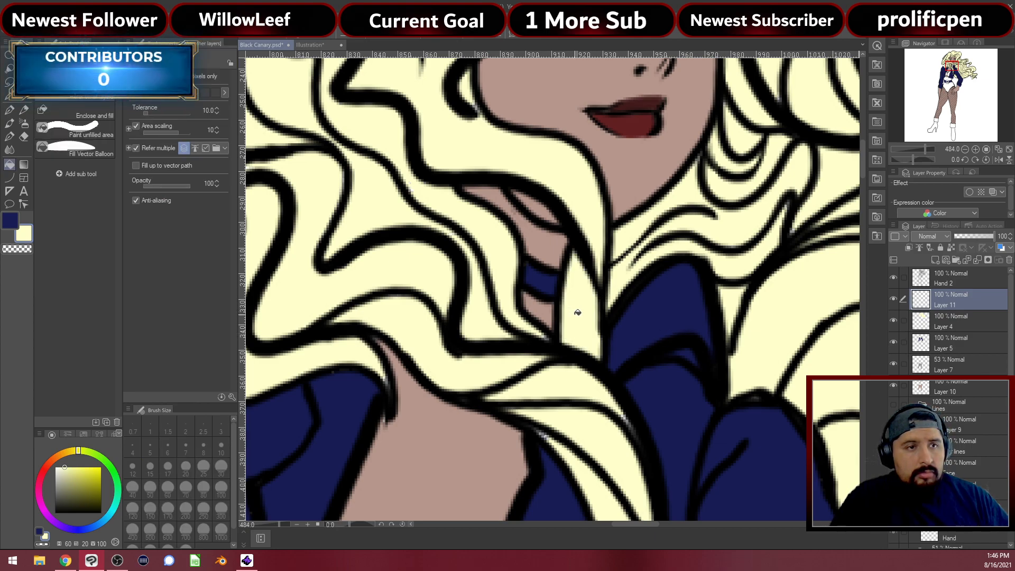
scroll(588, 309, down, 6)
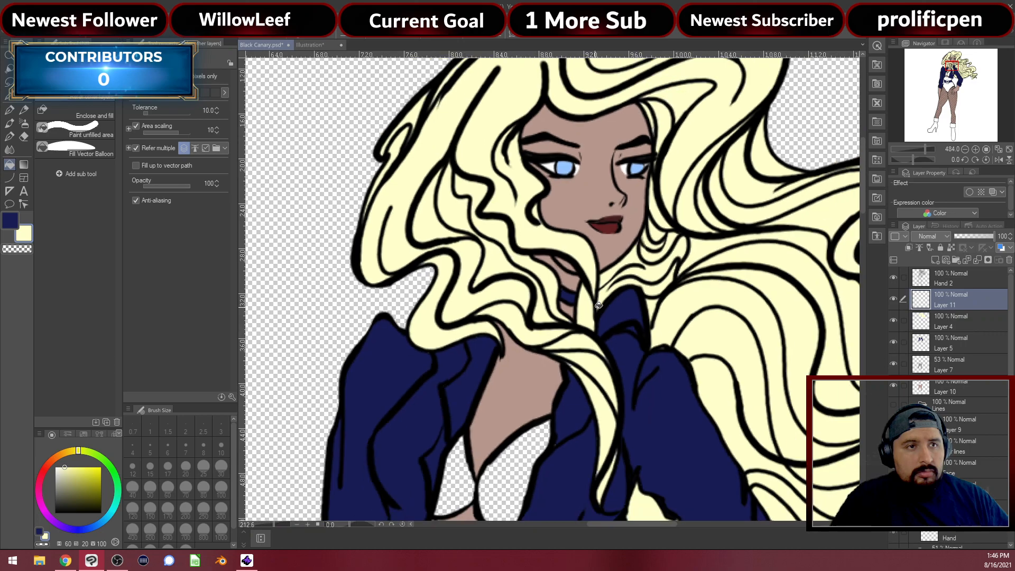
scroll(600, 306, down, 3)
scroll(594, 320, up, 3)
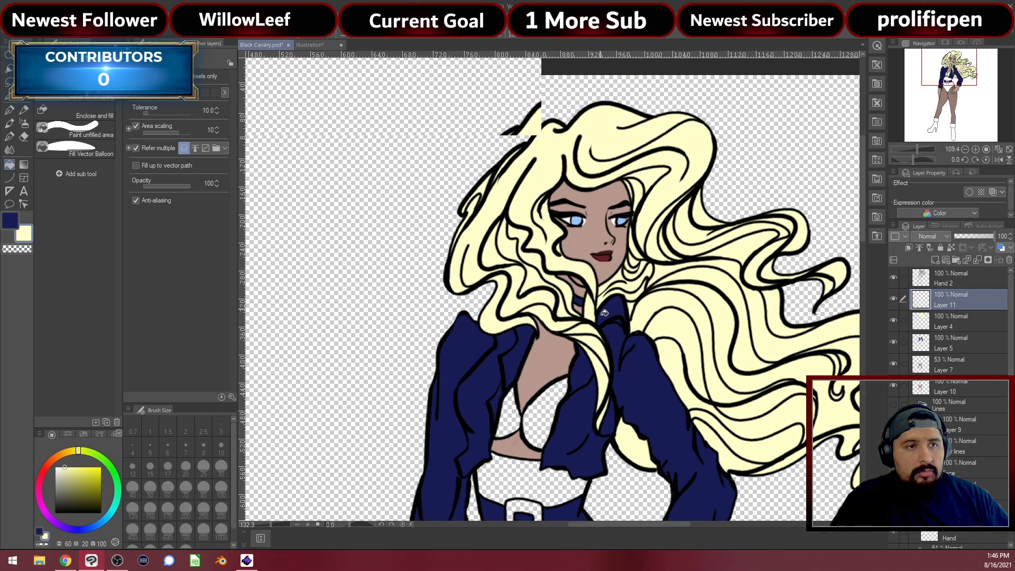
scroll(593, 321, up, 4)
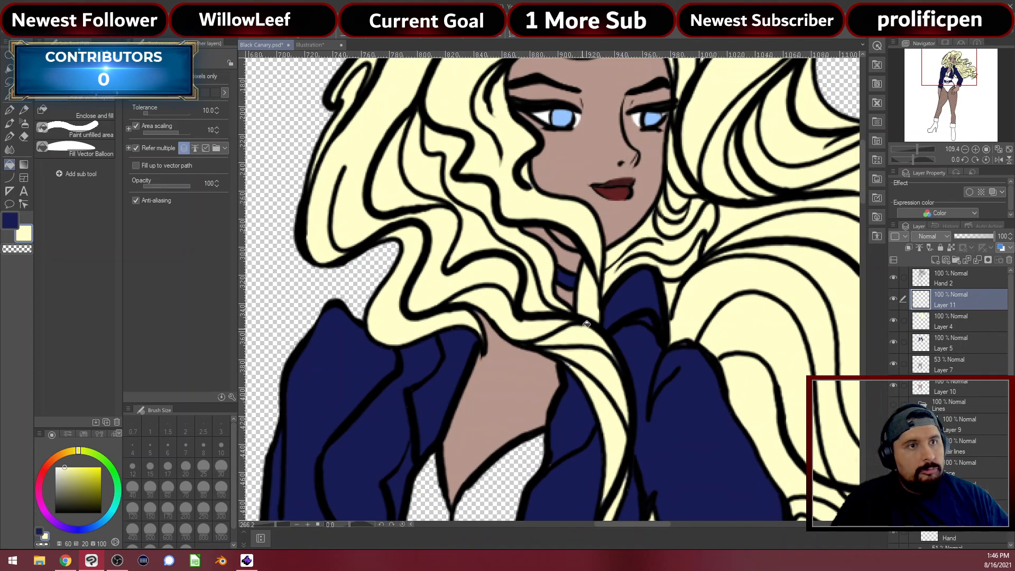
scroll(590, 325, up, 2)
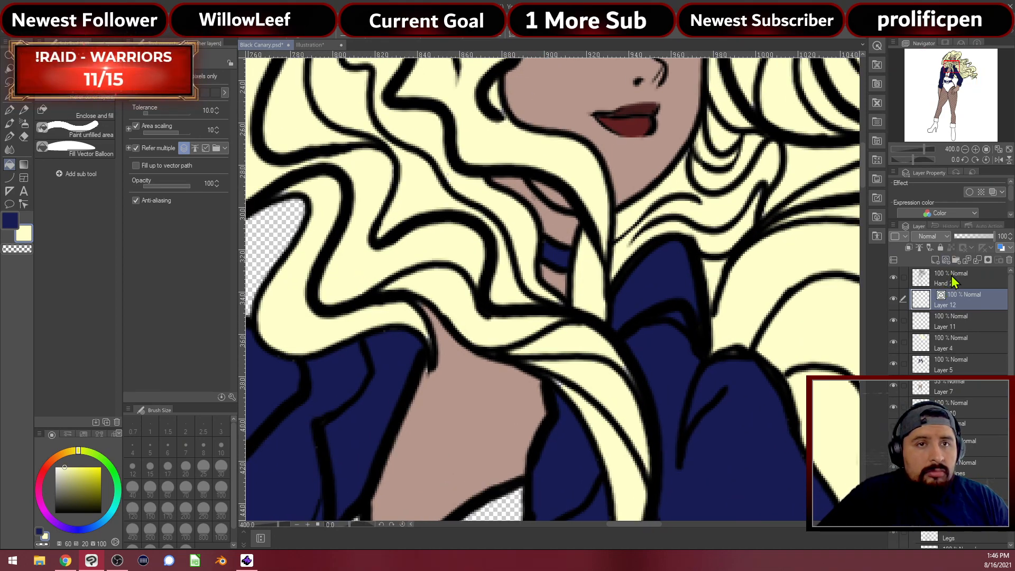
Try adding a new layer and deleting Layer 11, undoing both changes
key(ctrl+shift+n)
key(ctrl+z)
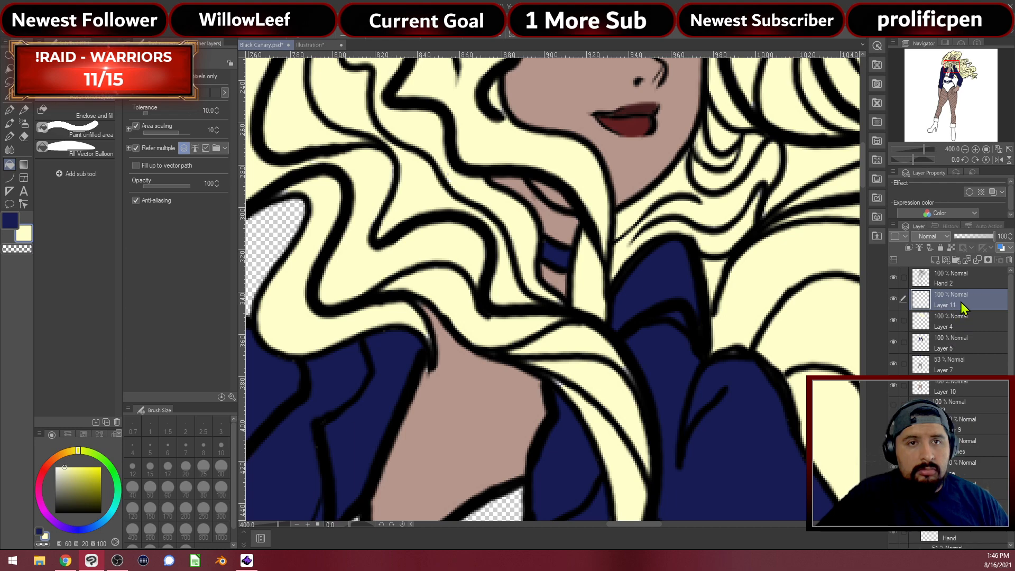
click(1008, 261)
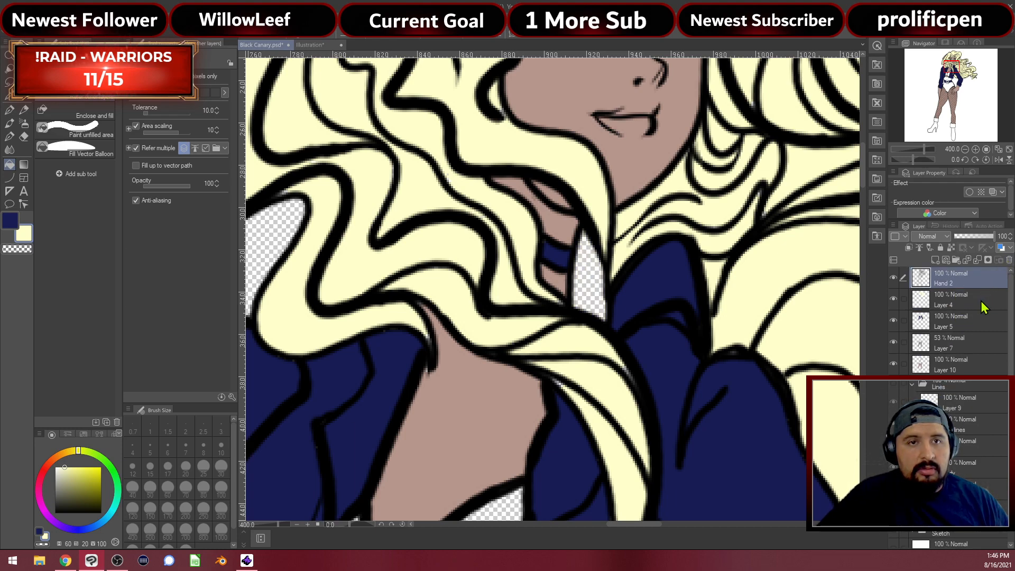
key(ctrl+z)
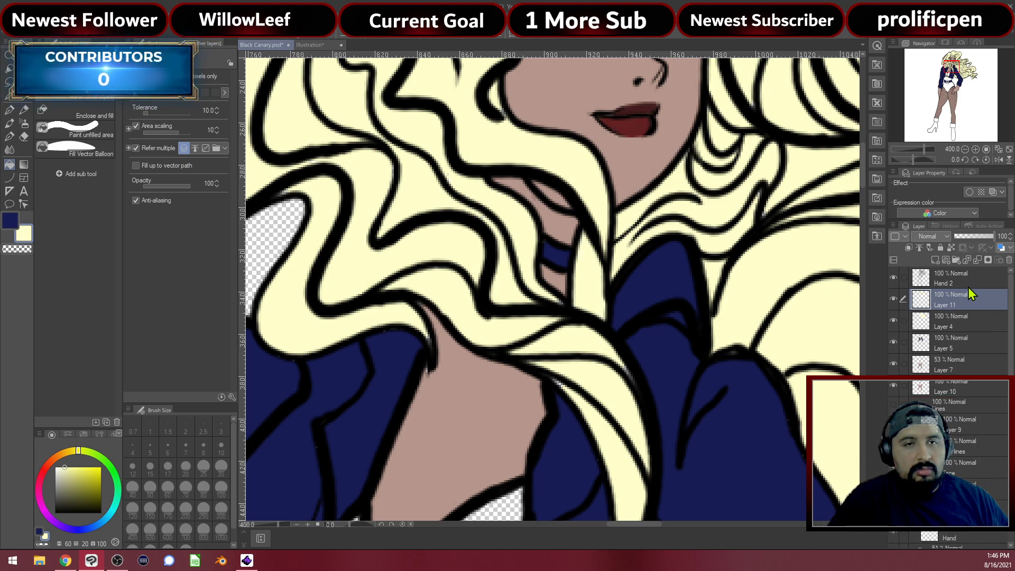
On Hand 2, ink a short black line joining the hair lines by the collar
click(953, 285)
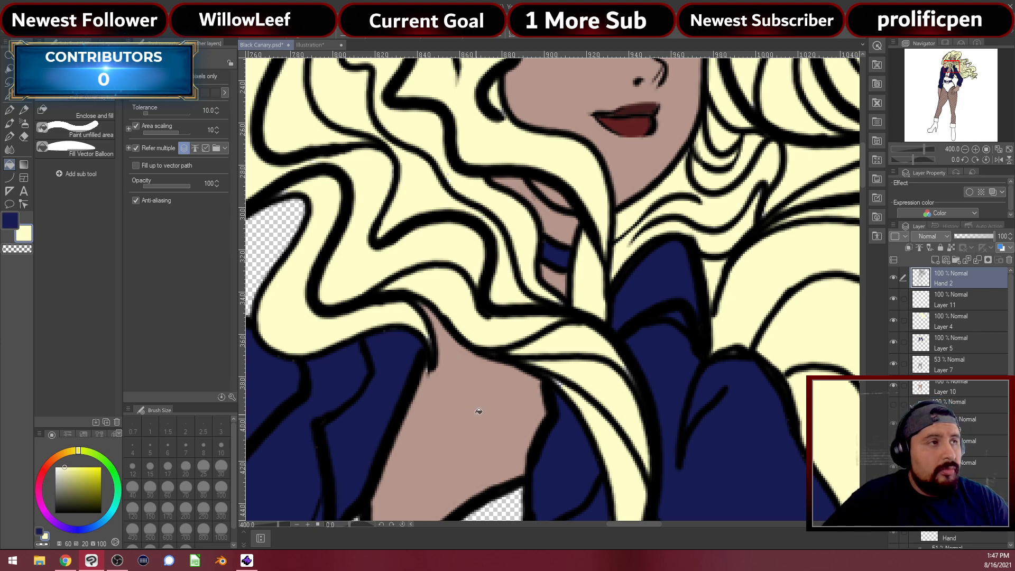
key(p)
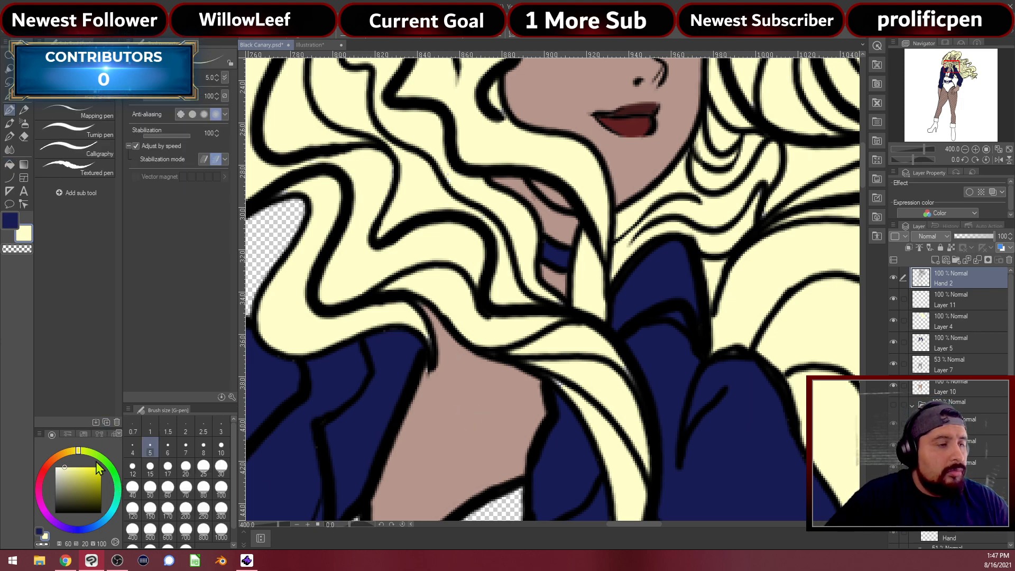
click(101, 512)
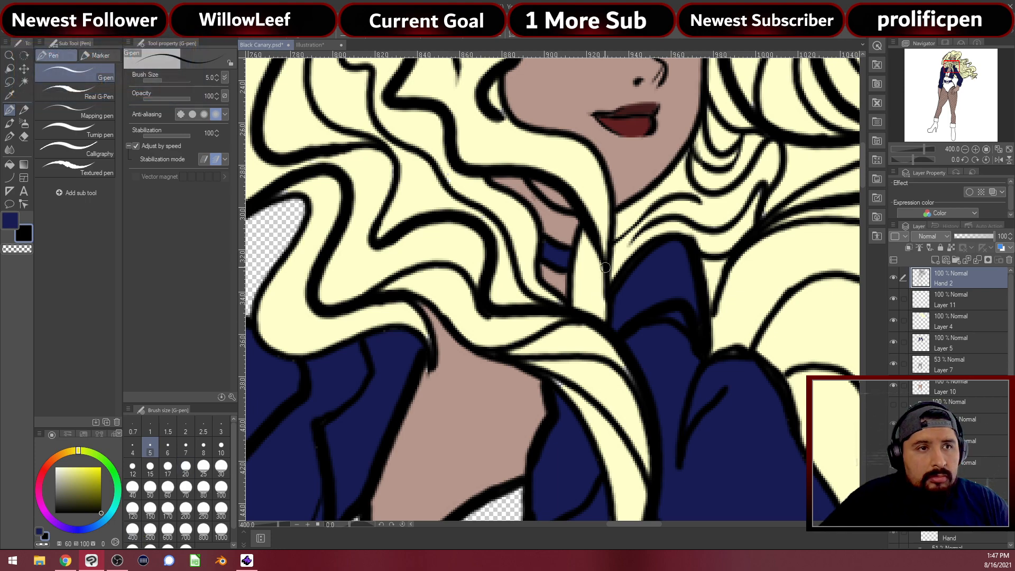
drag(600, 303, 594, 315)
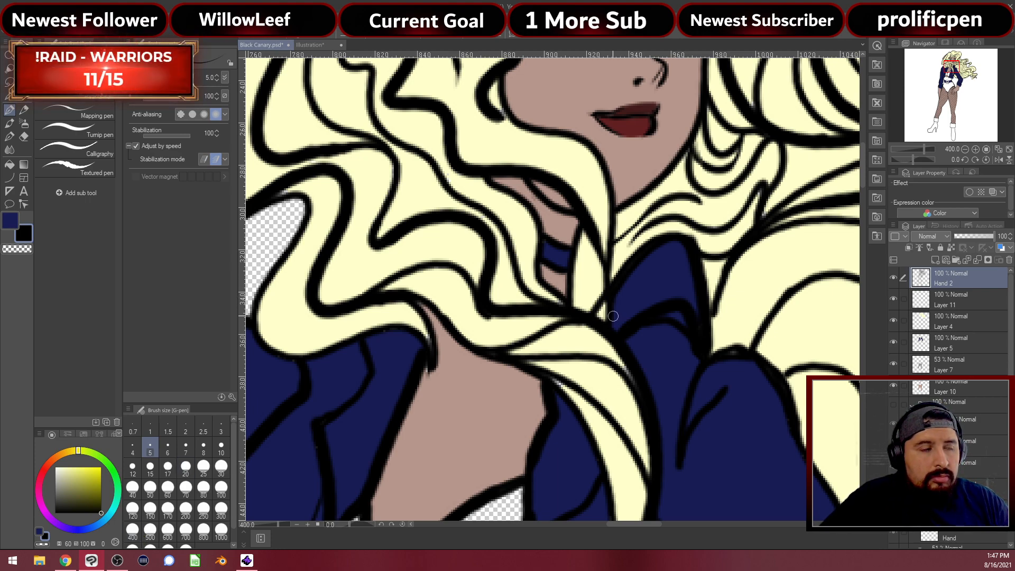
click(33, 230)
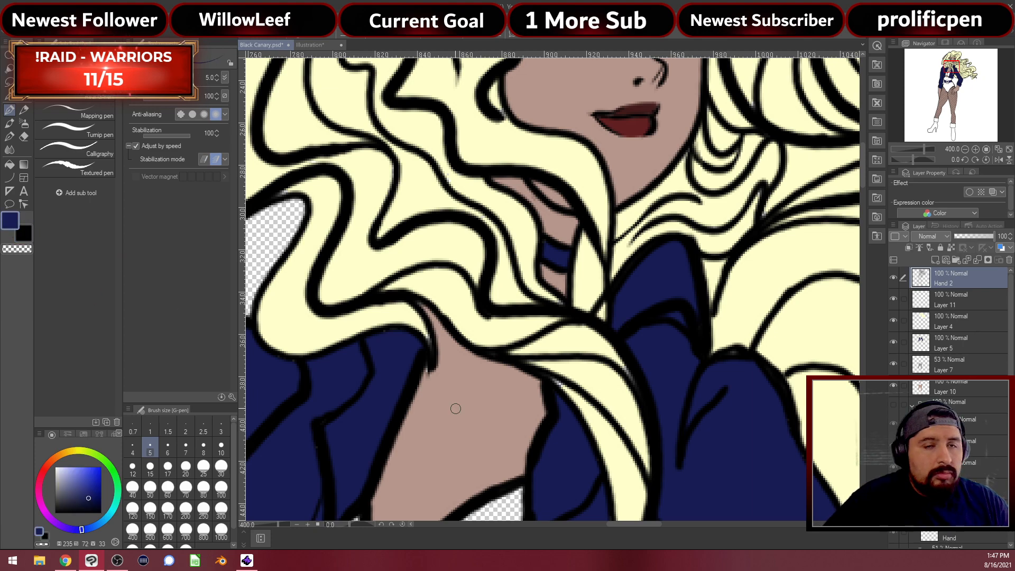
Check Layers 5, 11 and 4, then hide Layer 4's pale yellow hair fill
click(899, 343)
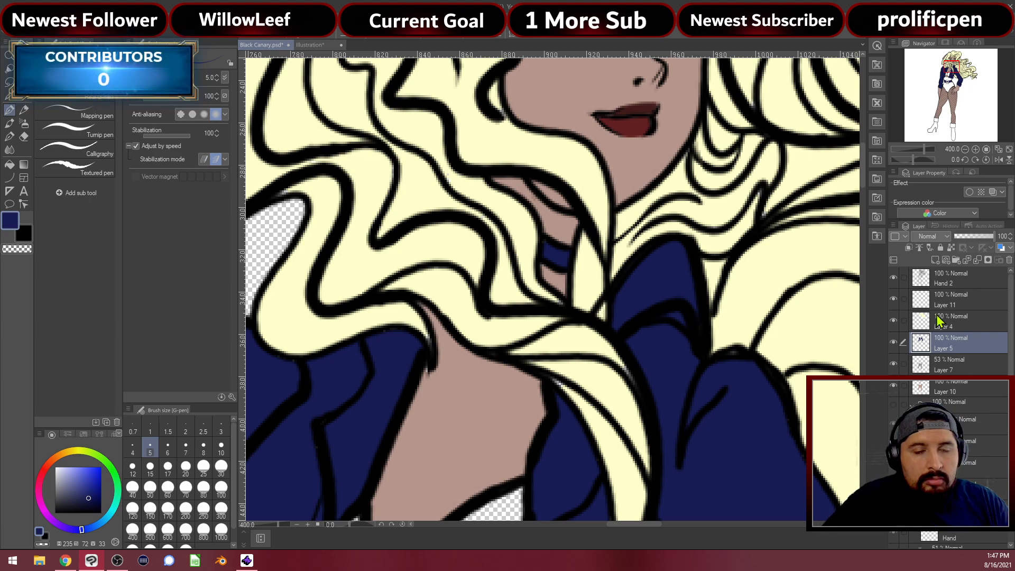
key(e)
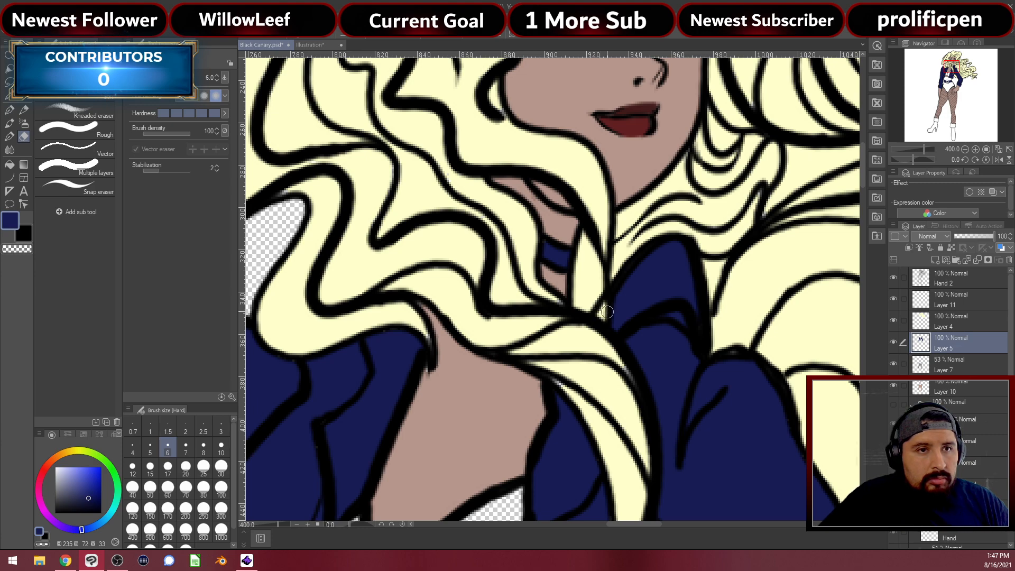
key(p)
click(961, 305)
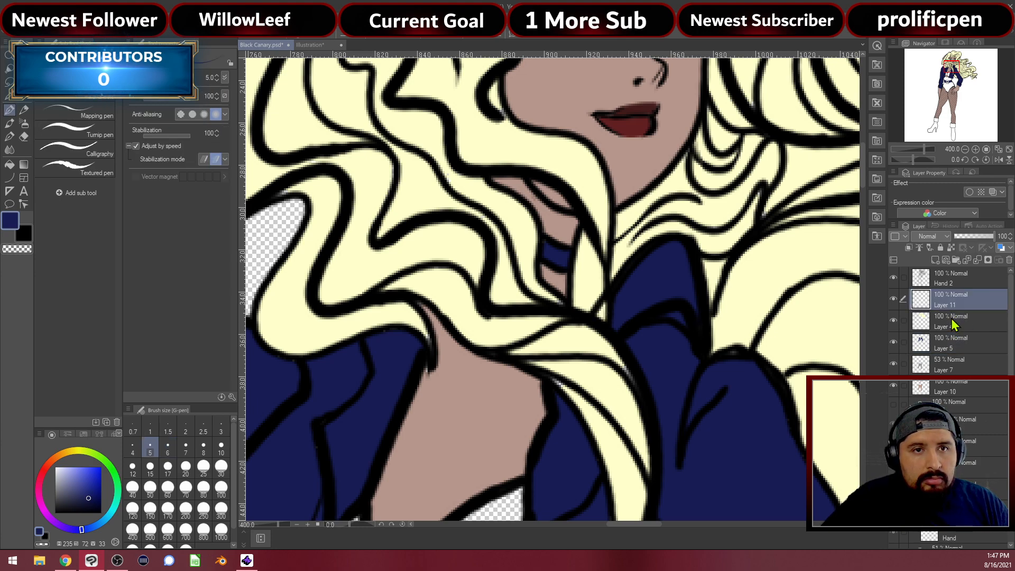
click(955, 324)
key(e)
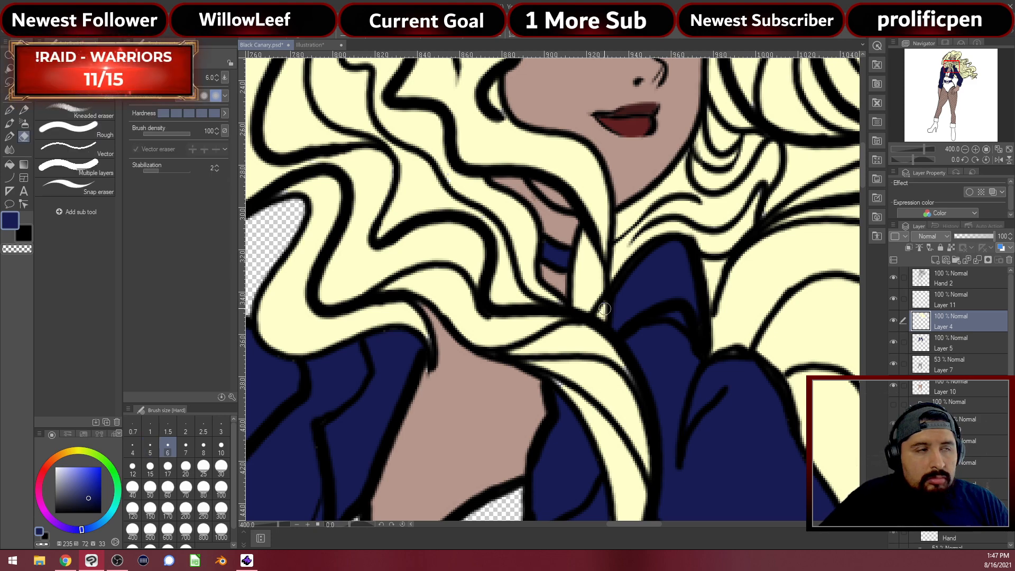
key(p)
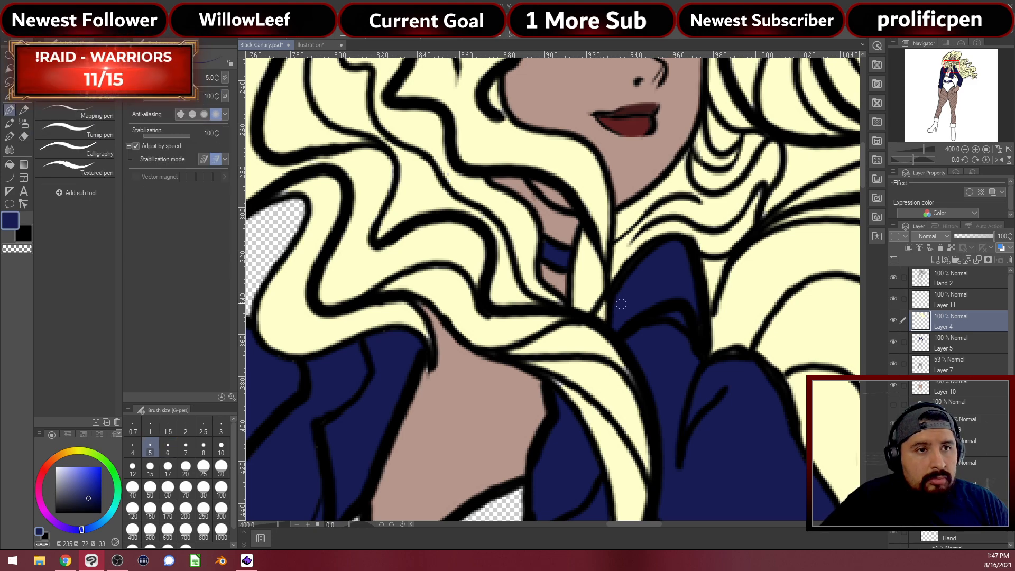
click(895, 300)
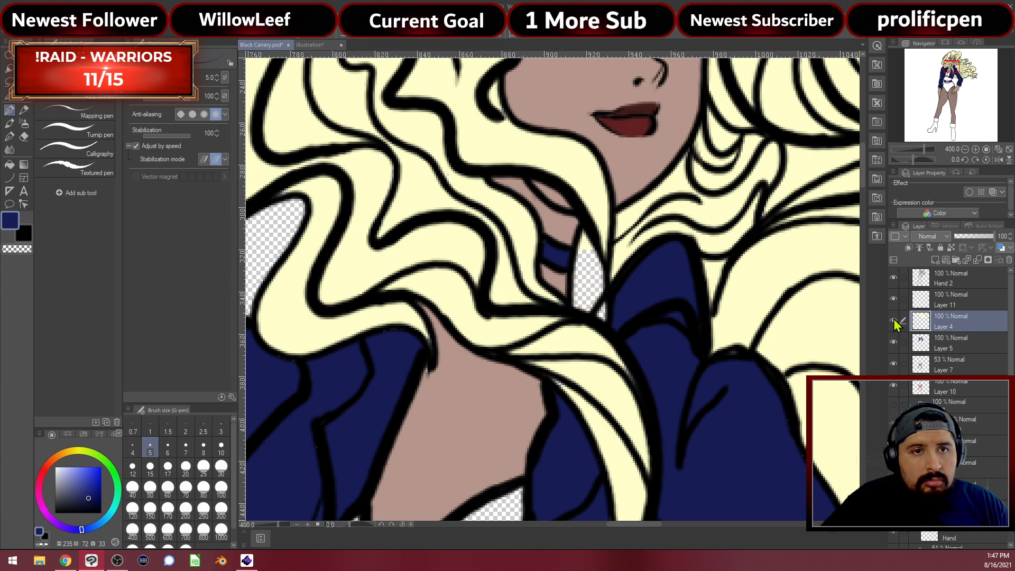
click(895, 319)
click(896, 320)
click(895, 319)
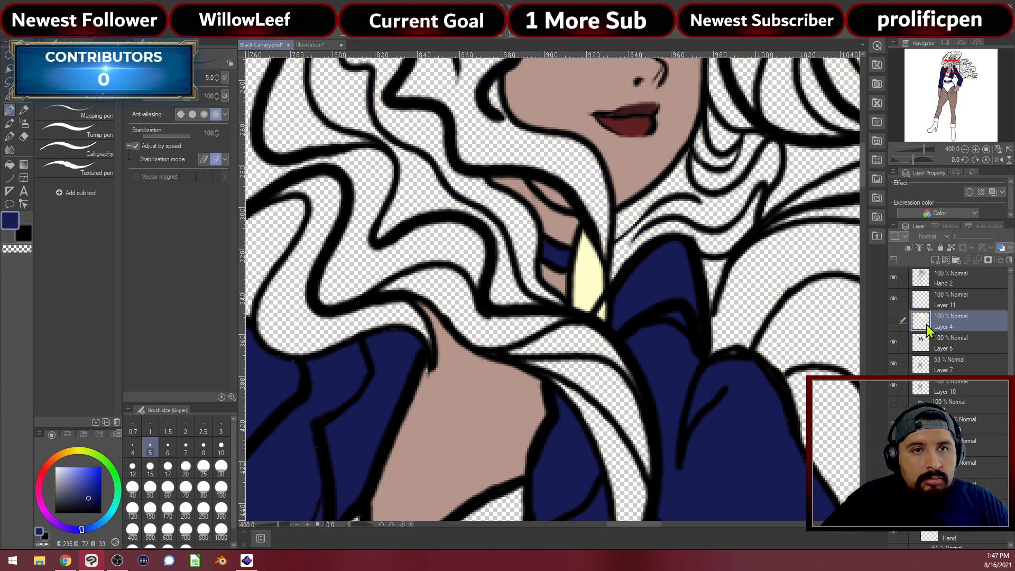
Toggle Layer 11's lips and yellow fill off and on to check its contents
click(901, 303)
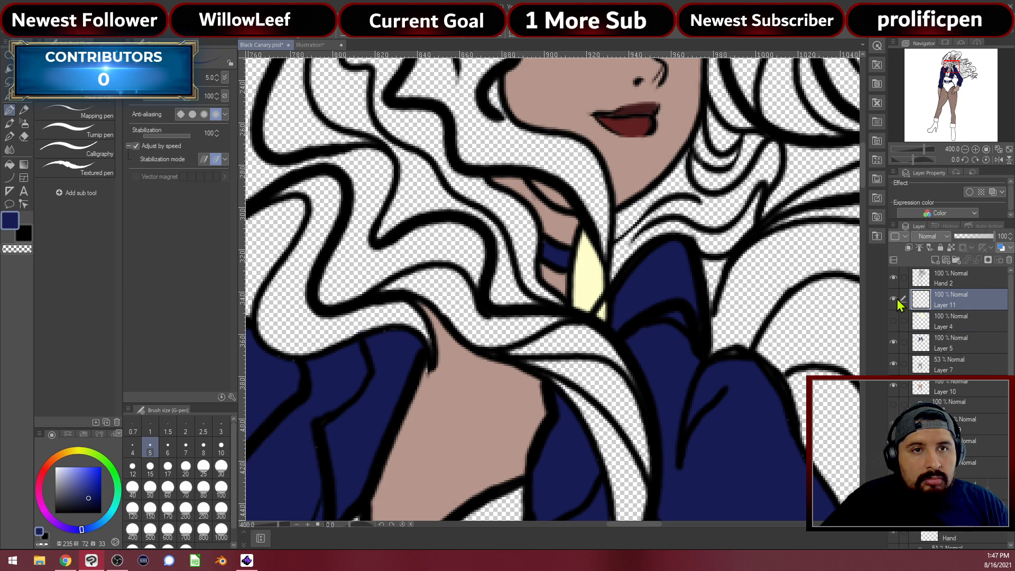
click(894, 300)
click(895, 300)
click(940, 344)
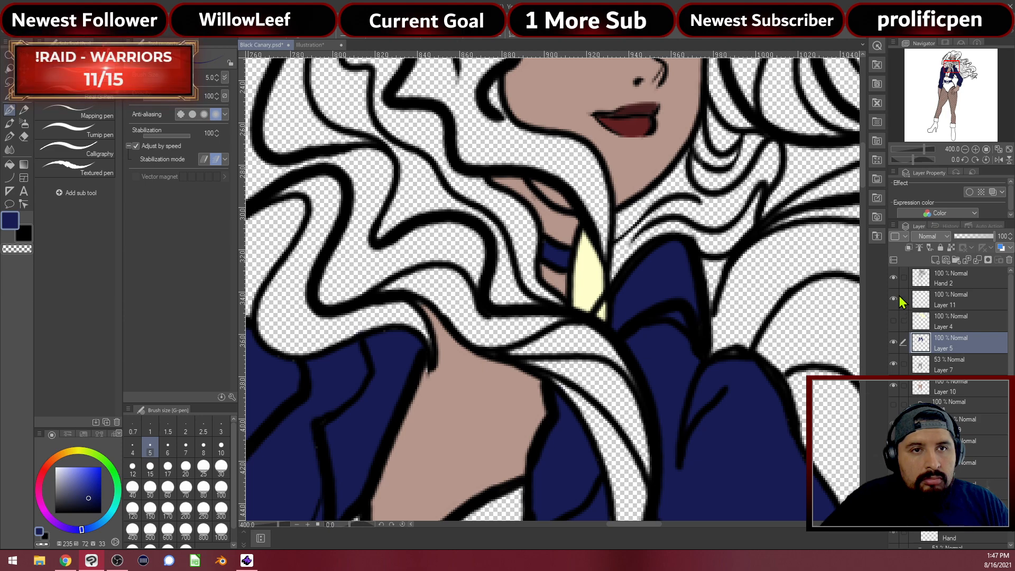
click(895, 299)
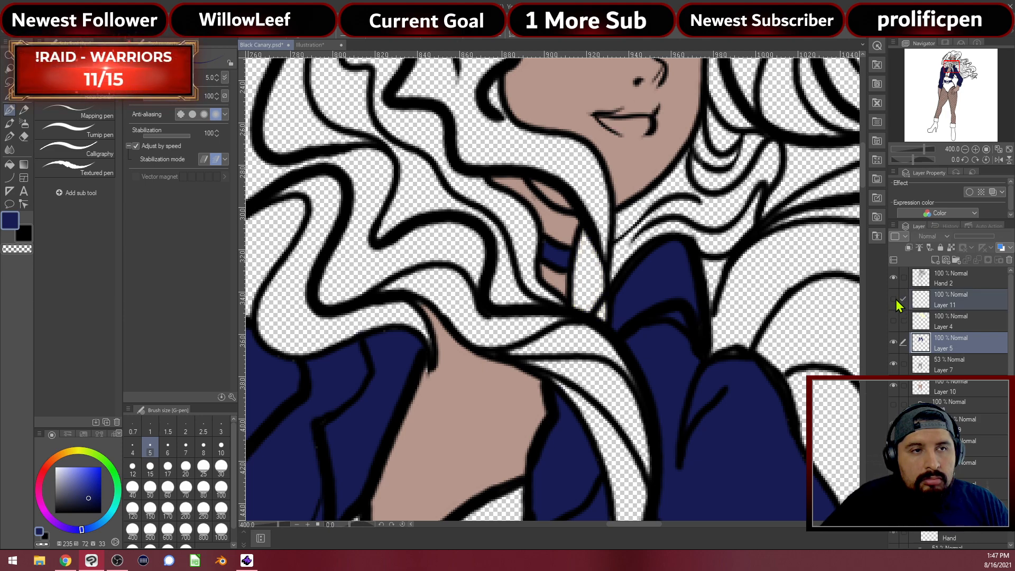
click(942, 305)
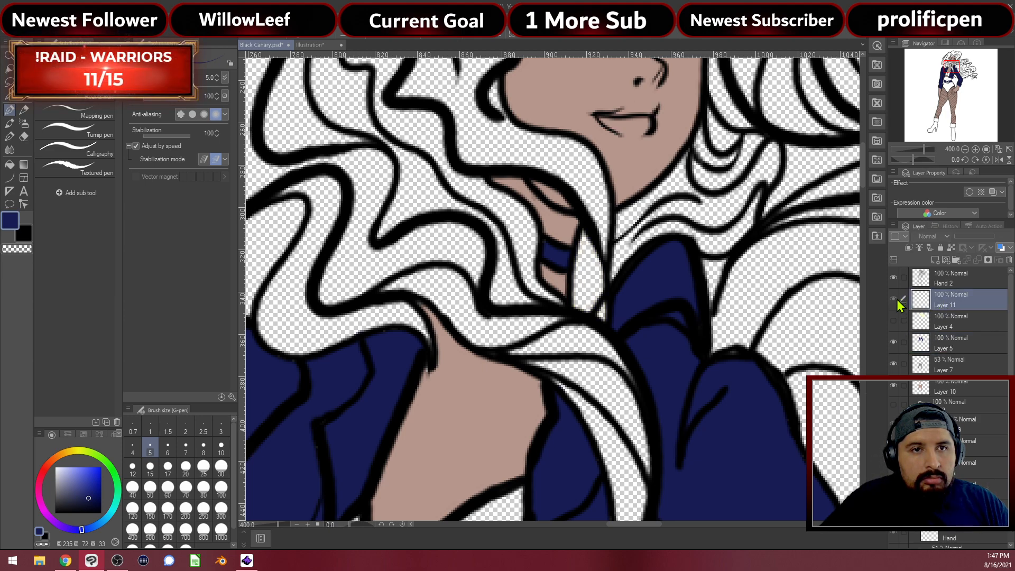
click(894, 300)
Erase the stray yellow sliver by the neck, then show and select the cream hair layer
key(e)
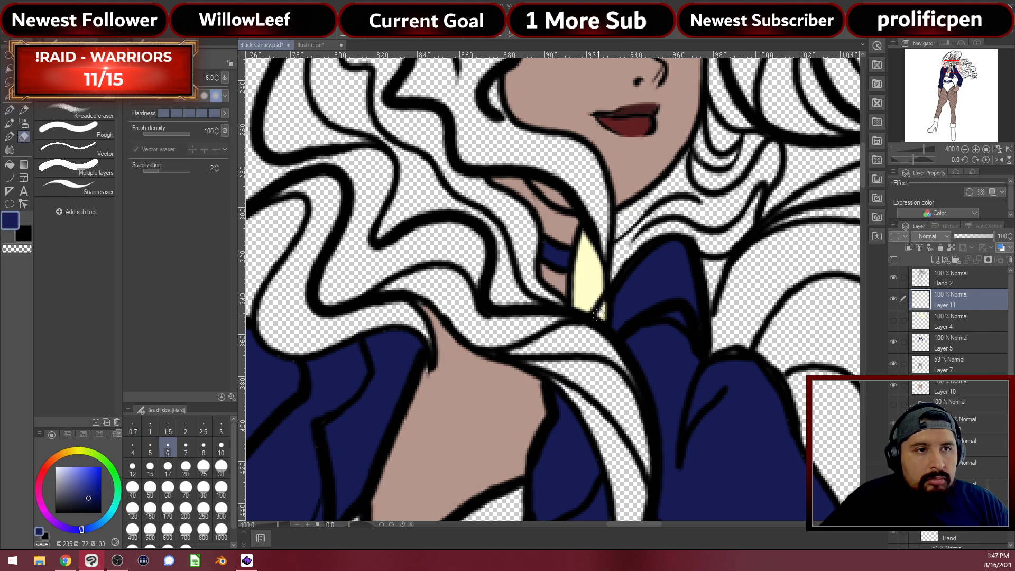
mouse_move(603, 302)
mouse_down()
mouse_move(591, 263)
mouse_move(582, 272)
mouse_move(591, 296)
mouse_up()
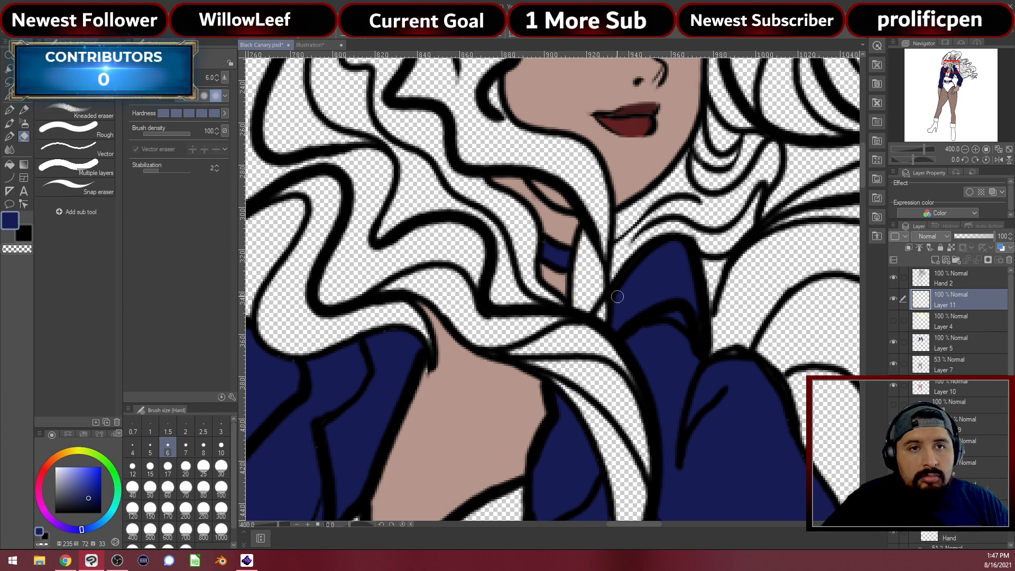
key(p)
click(893, 321)
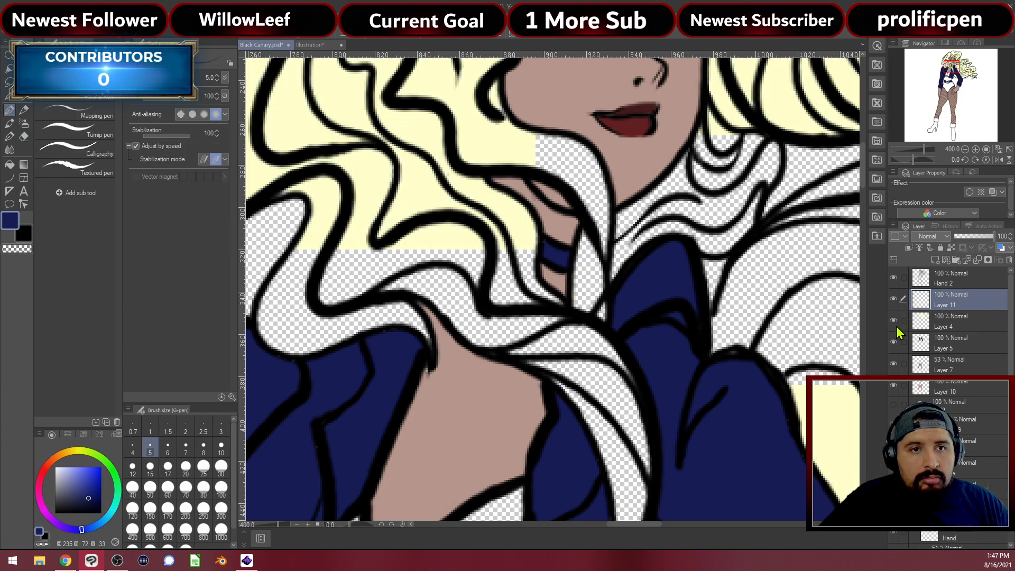
click(935, 329)
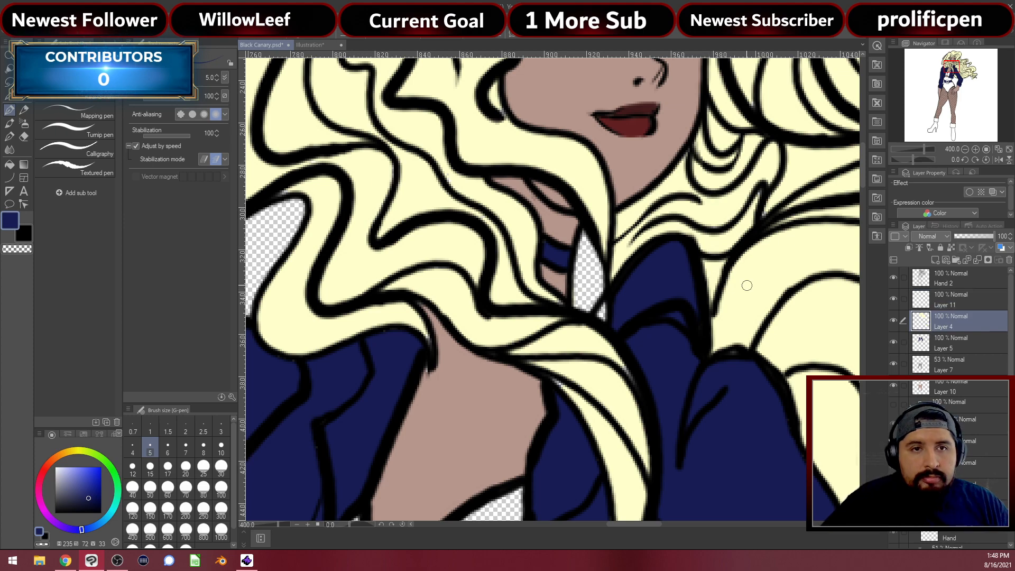
On Layer 4, sample the cream hair colour and paint over the remaining gap by the neck
click(941, 347)
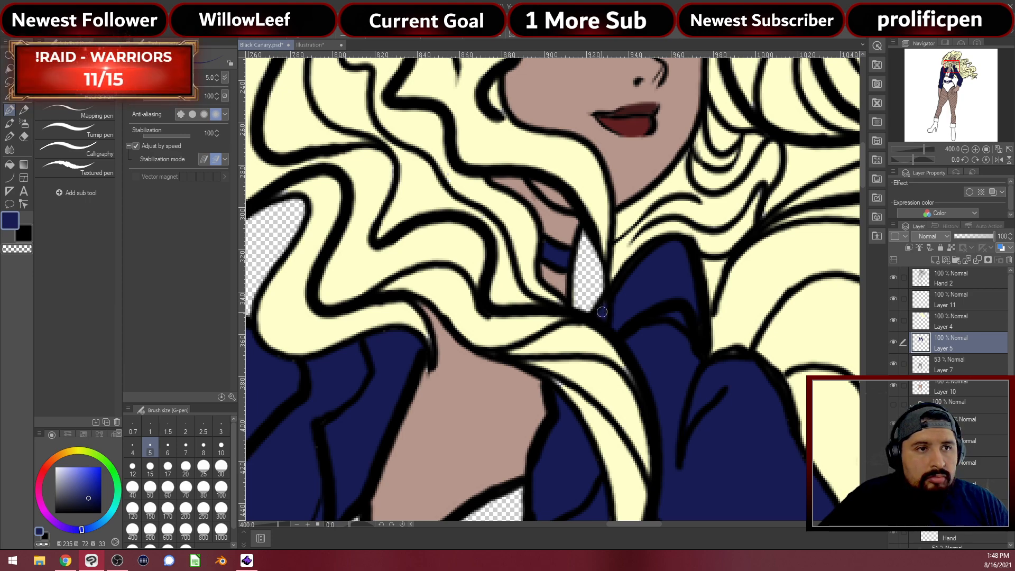
click(948, 326)
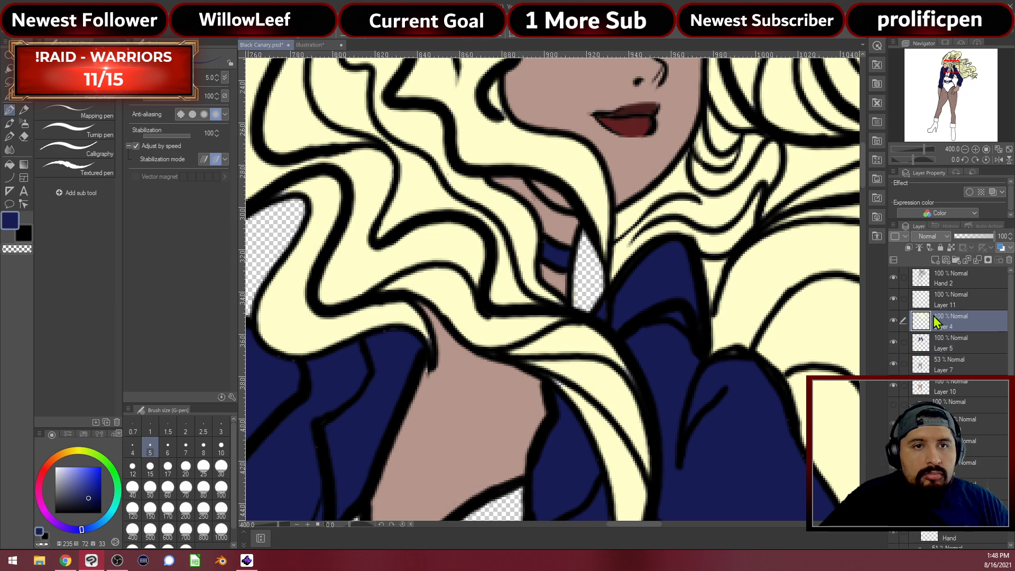
alt+click(772, 263)
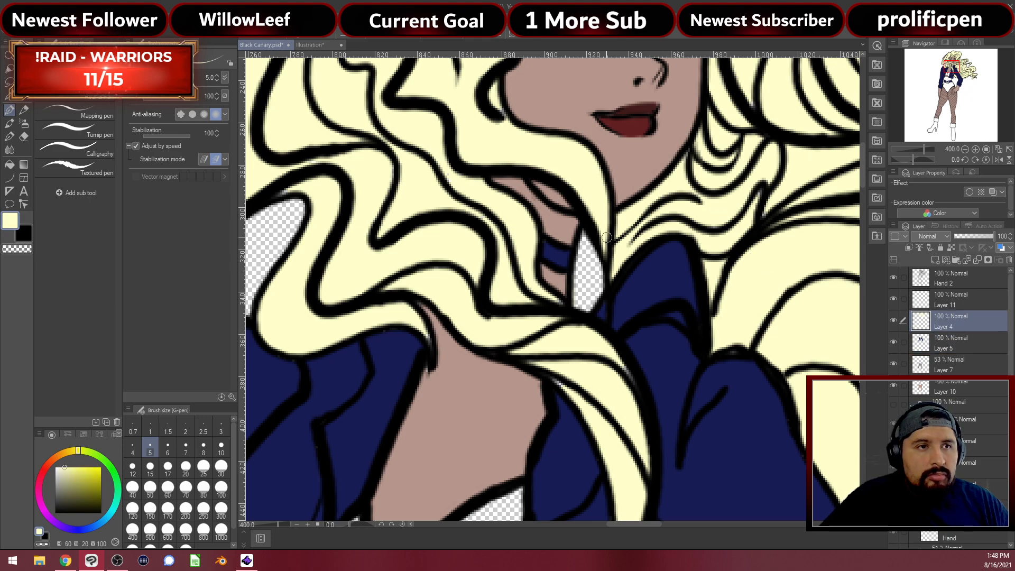
mouse_move(577, 262)
mouse_down()
mouse_move(584, 233)
mouse_move(590, 294)
mouse_move(600, 246)
mouse_up()
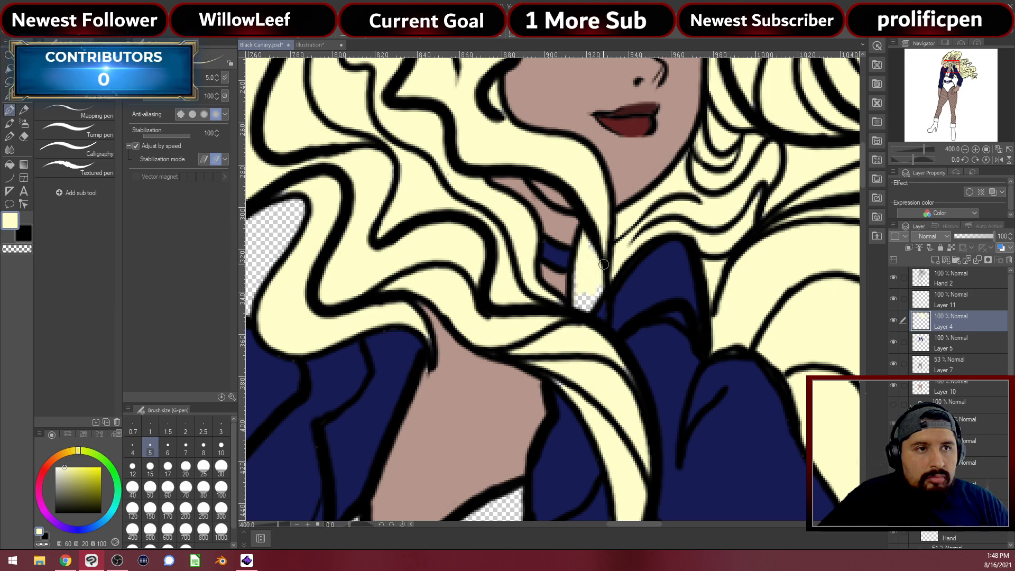
drag(602, 284, 575, 302)
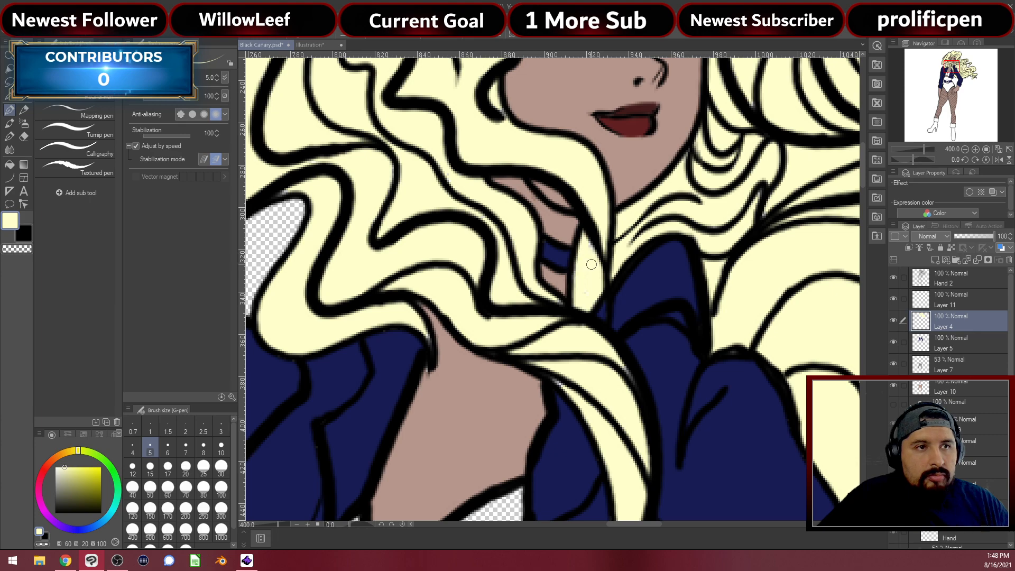
scroll(607, 246, down, 1)
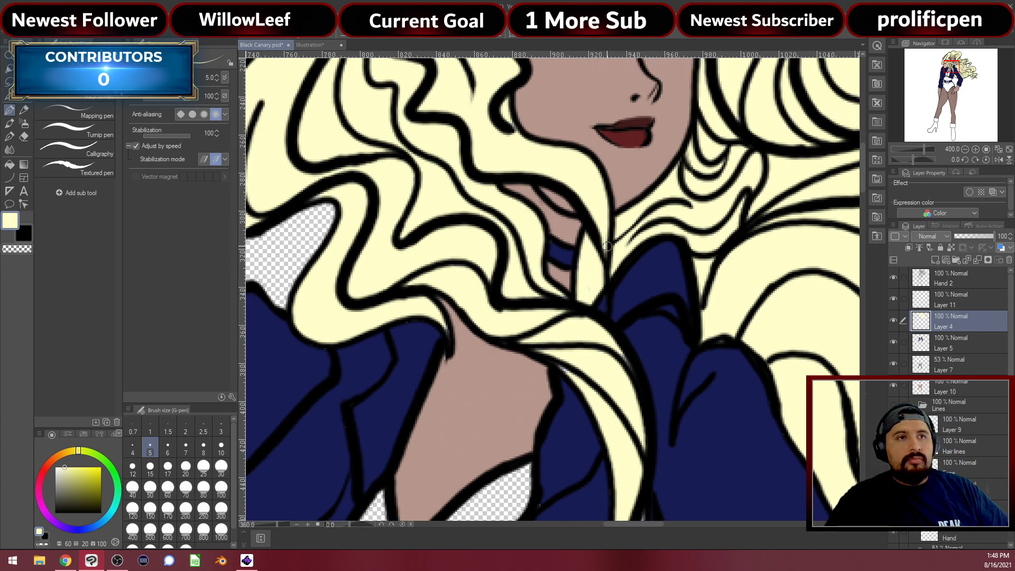
scroll(607, 247, down, 6)
scroll(562, 152, down, 5)
scroll(565, 197, down, 2)
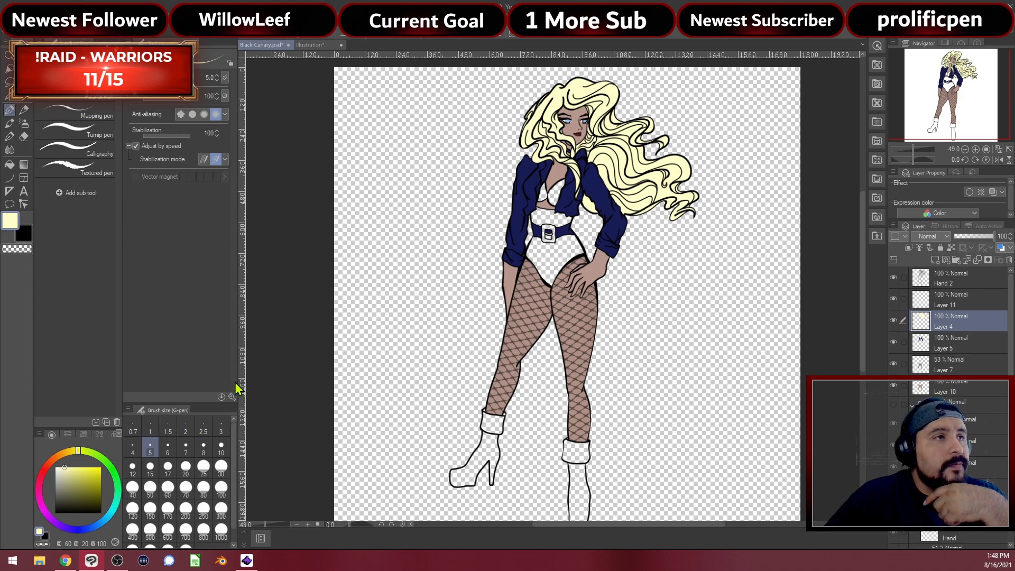
Sample black from the reference portrait, then return to Black Canary.psd framing the boots
click(310, 45)
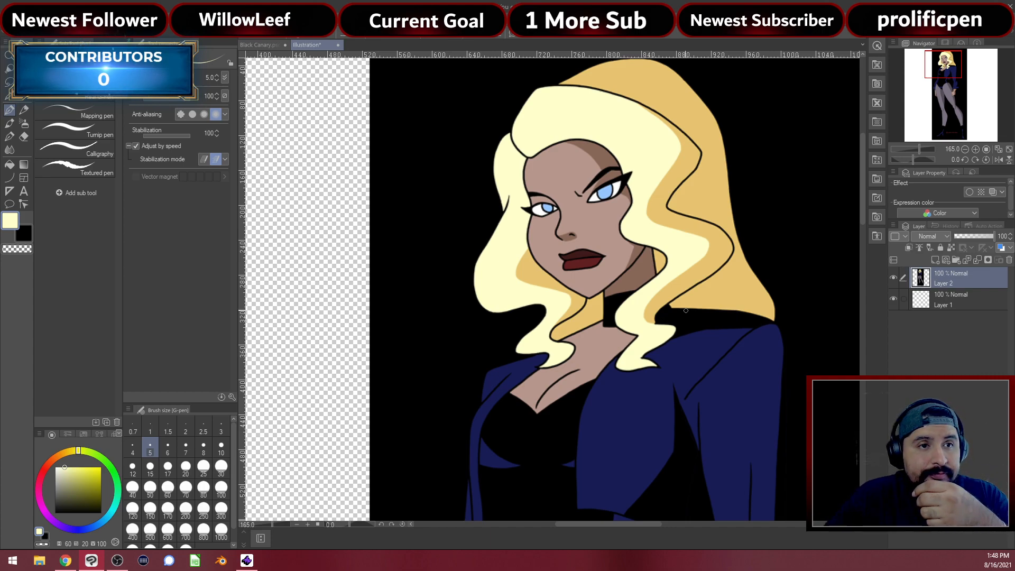
alt+click(691, 316)
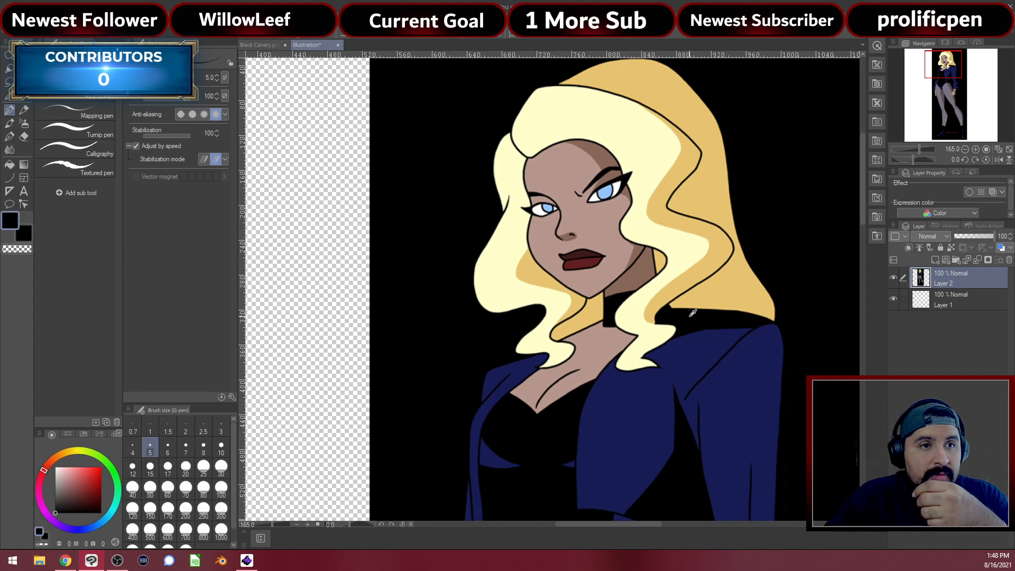
click(268, 46)
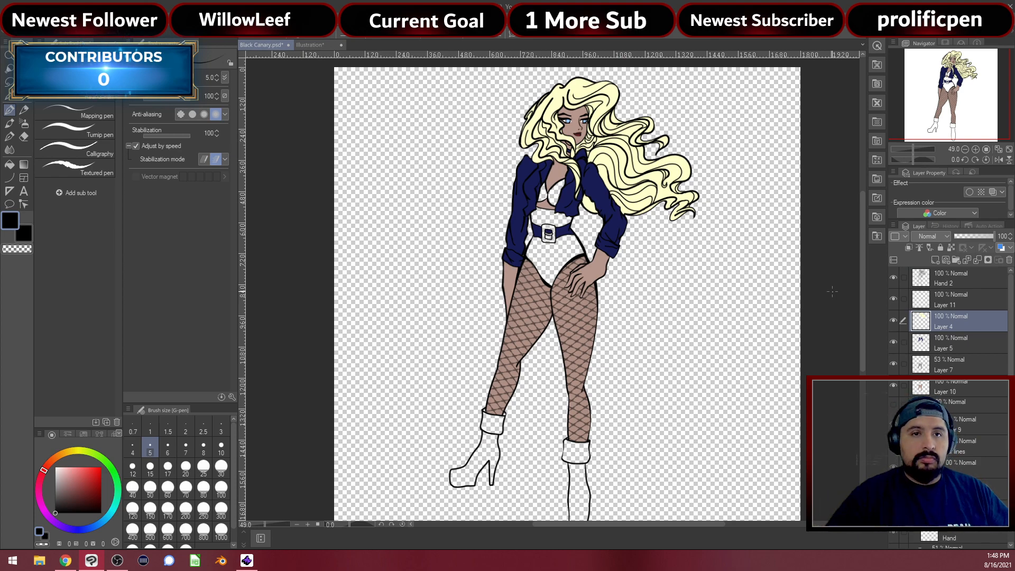
drag(663, 393, 654, 351)
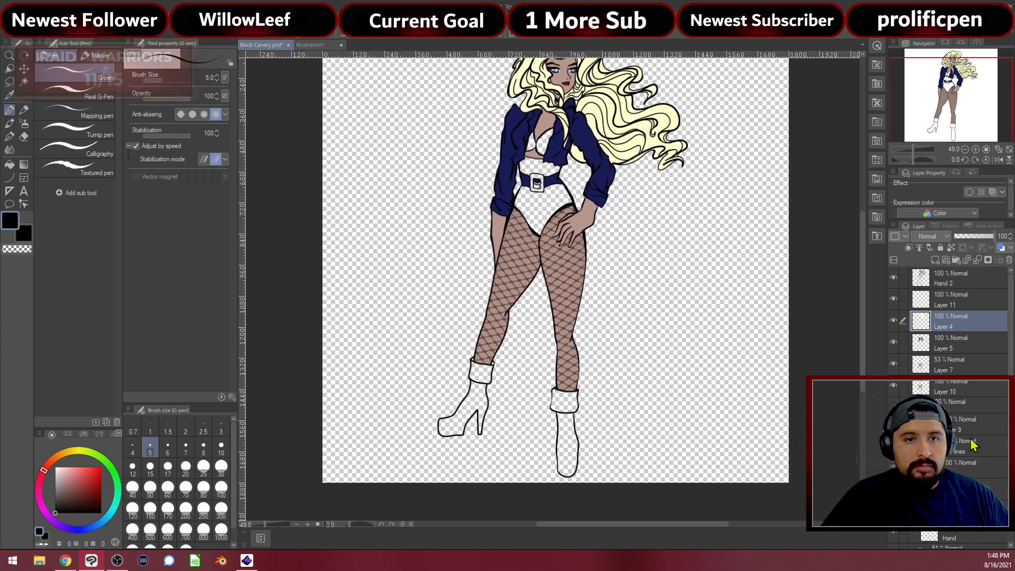
click(951, 402)
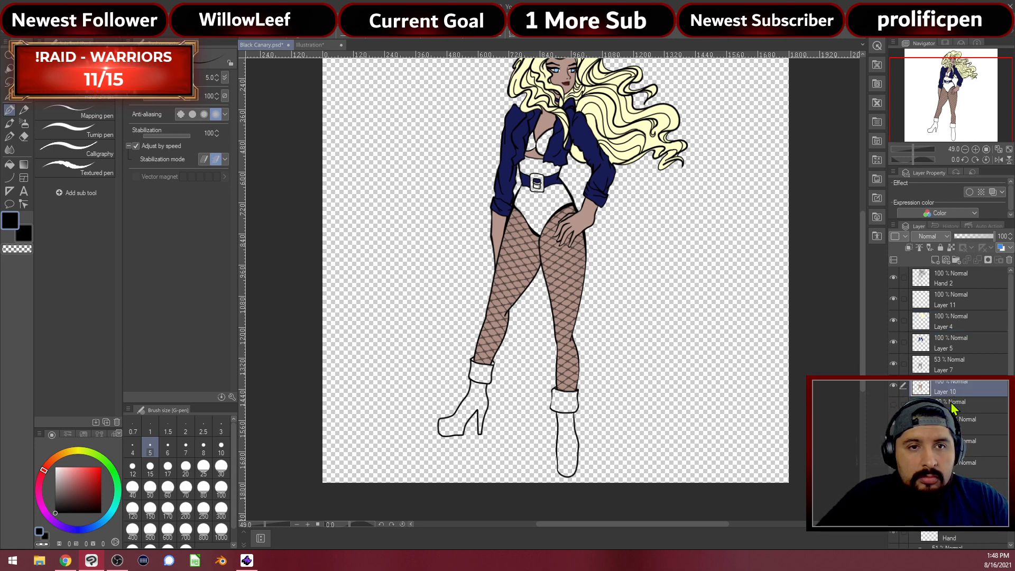
click(959, 426)
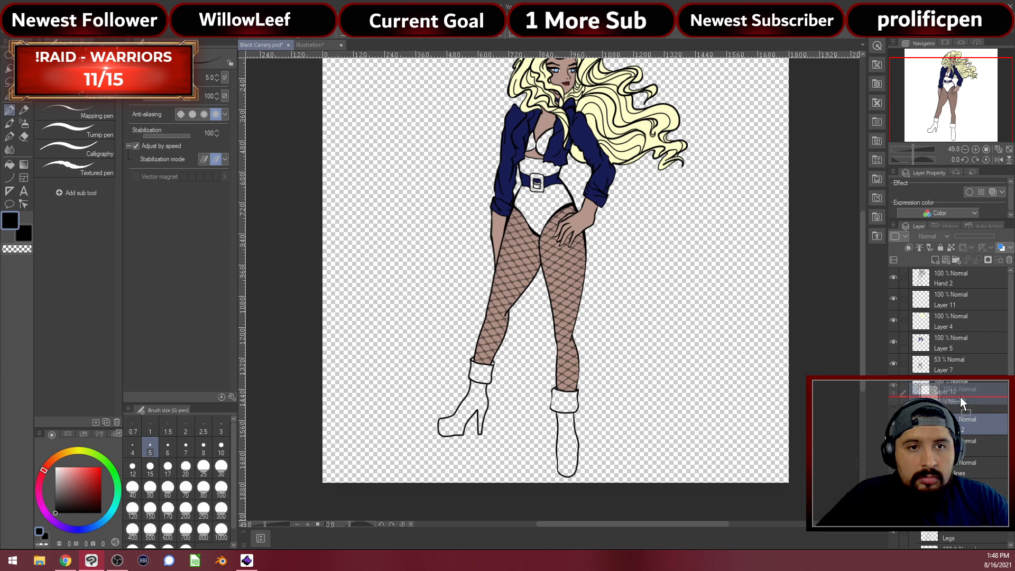
Select the layer below Layer 10, tweak the hue, and fill both boots and the left cuff dark
click(948, 407)
click(914, 426)
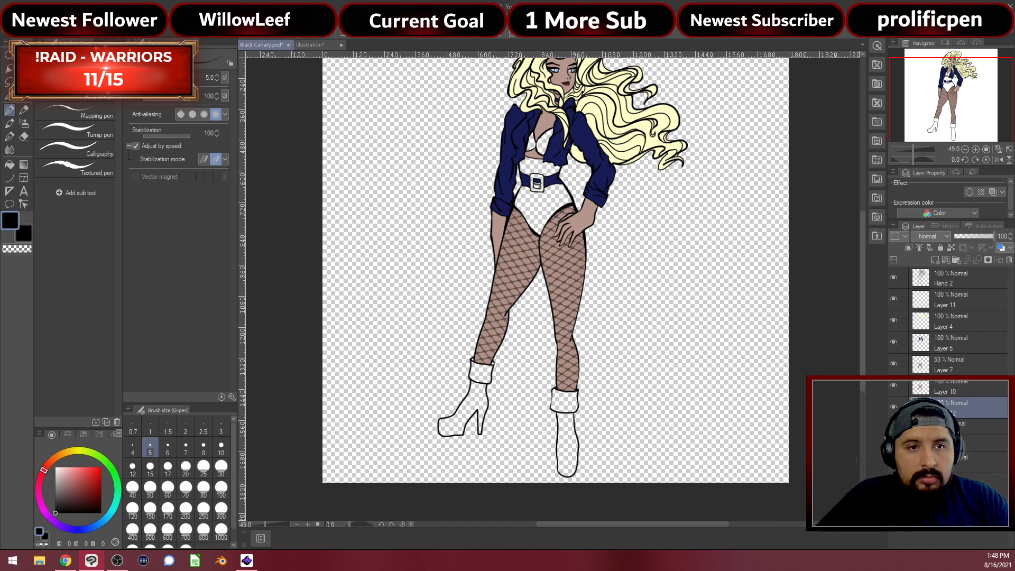
scroll(452, 395, up, 2)
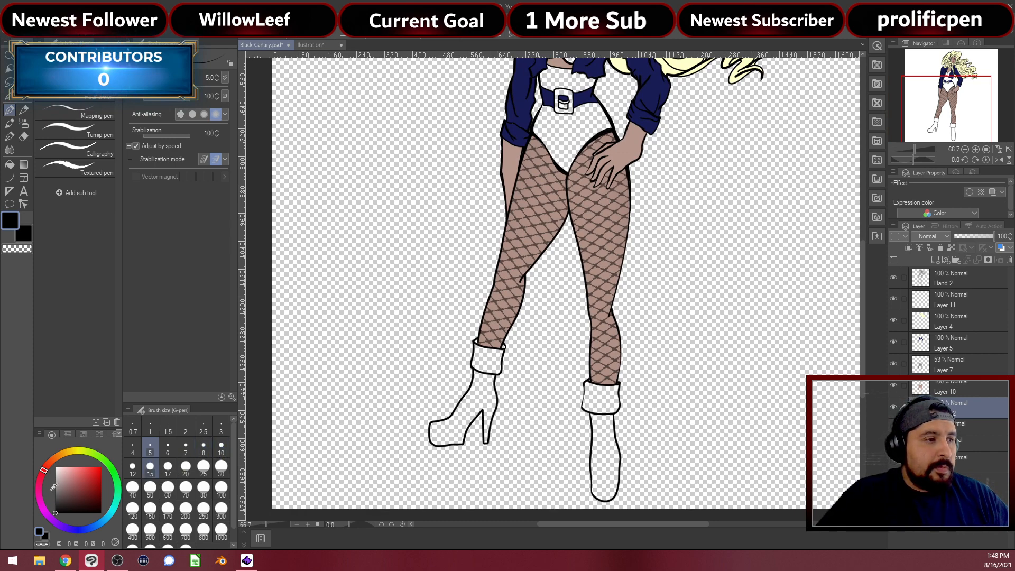
click(40, 480)
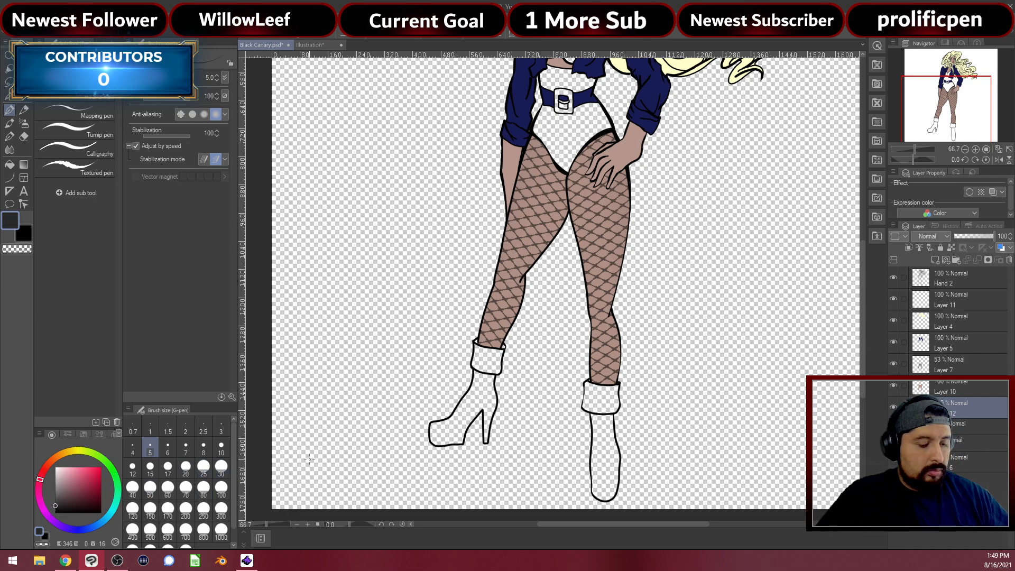
key(g)
key(g)
click(596, 421)
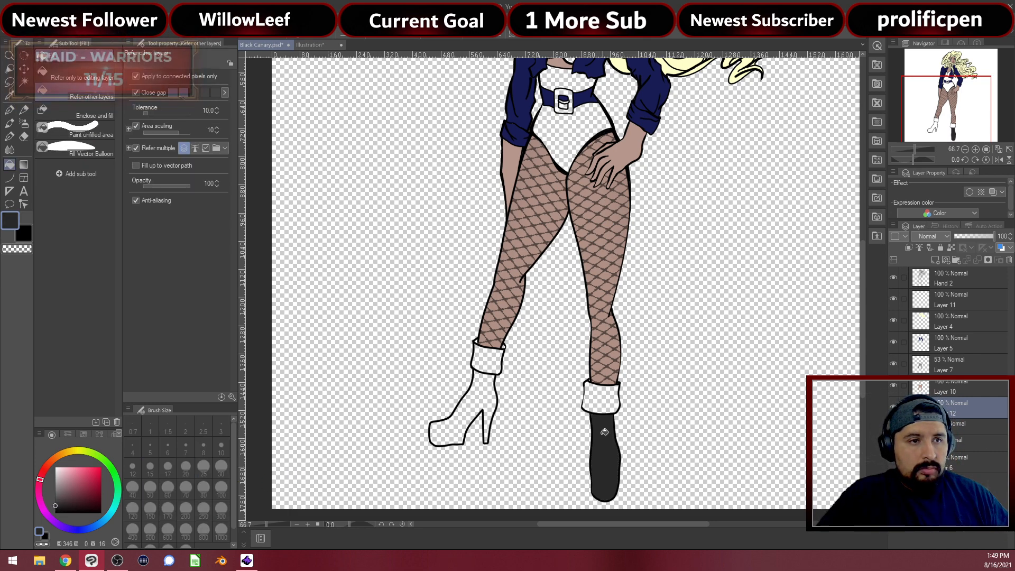
click(601, 401)
click(474, 407)
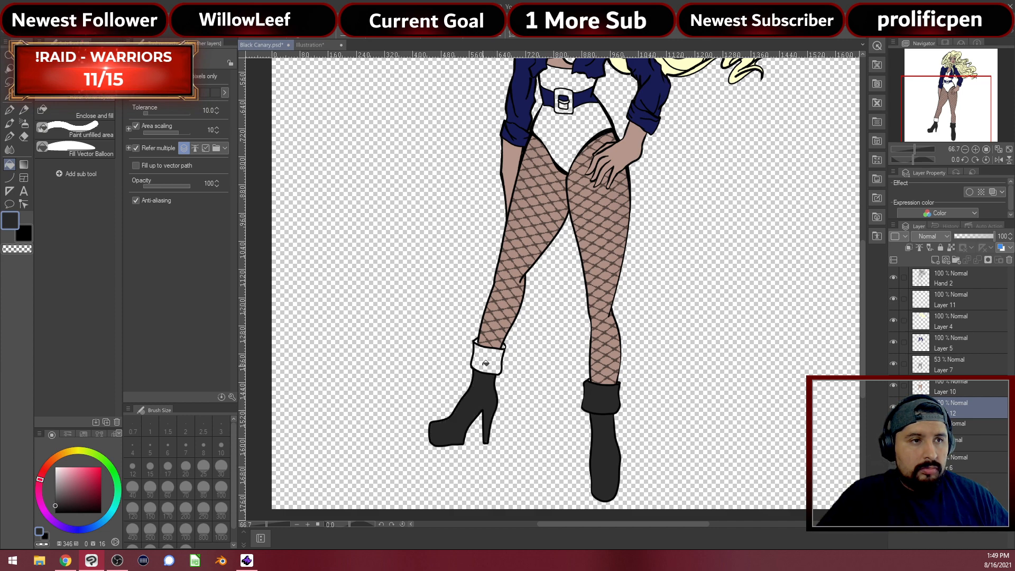
click(486, 364)
Fill the briefs, the waist area above the belt and both bra cups dark
drag(630, 170, 638, 368)
click(587, 316)
click(581, 278)
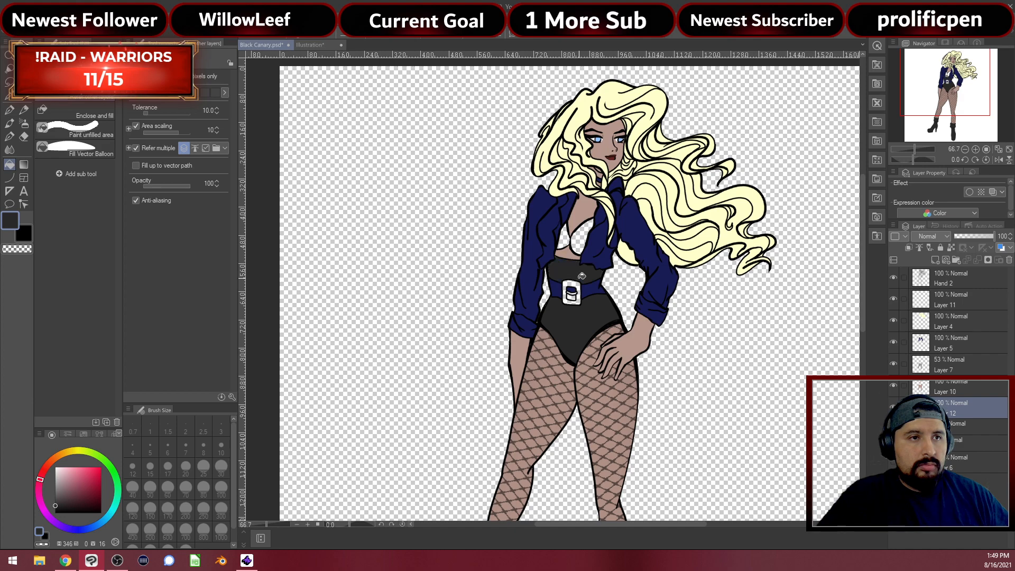
scroll(579, 272, up, 4)
scroll(576, 269, up, 1)
click(568, 200)
click(533, 194)
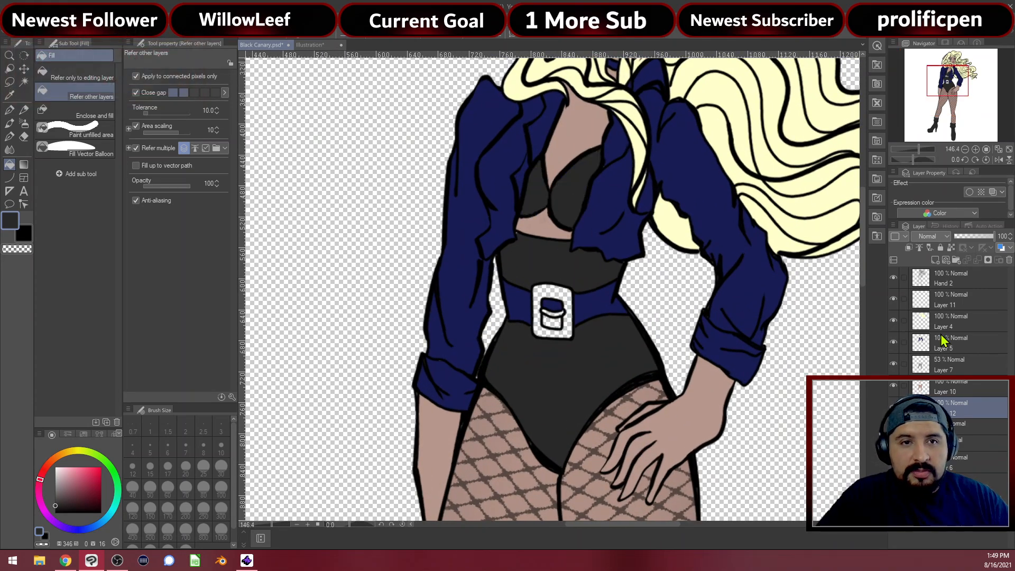
On Layer 5, sample the jacket navy and fill the lower part of the buckle's inner box
click(952, 343)
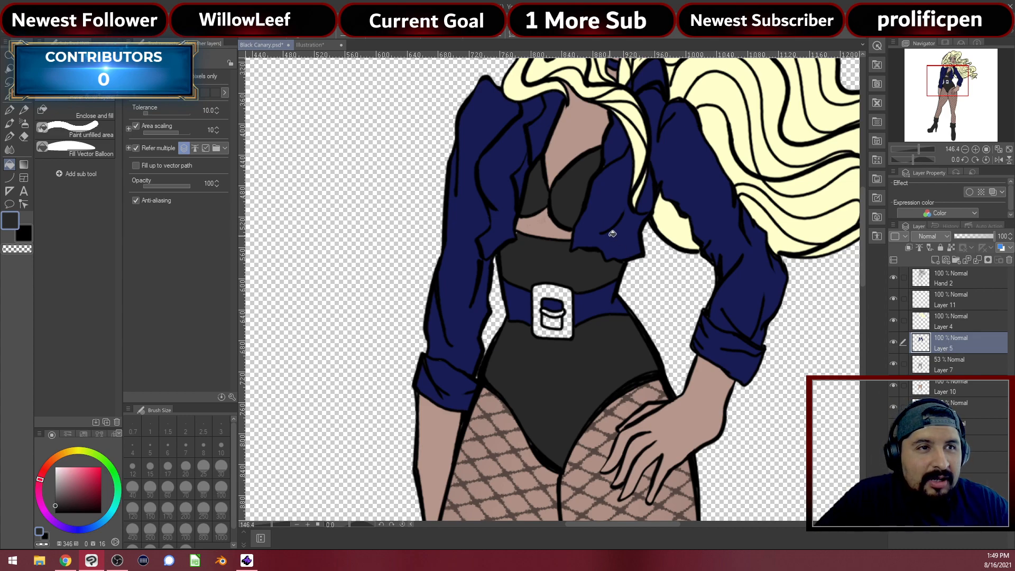
alt+click(612, 233)
click(554, 320)
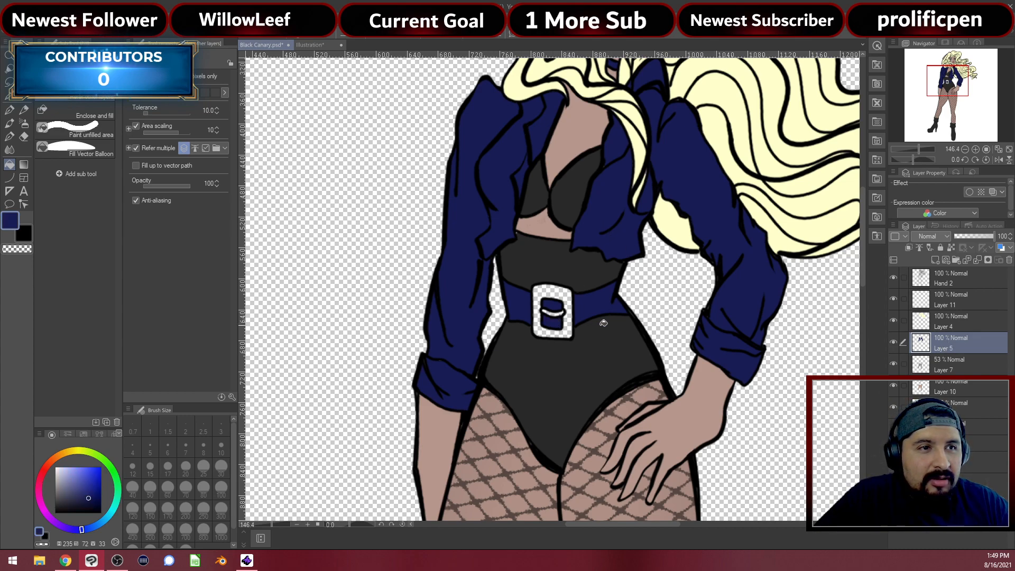
scroll(601, 302, down, 2)
scroll(598, 299, down, 1)
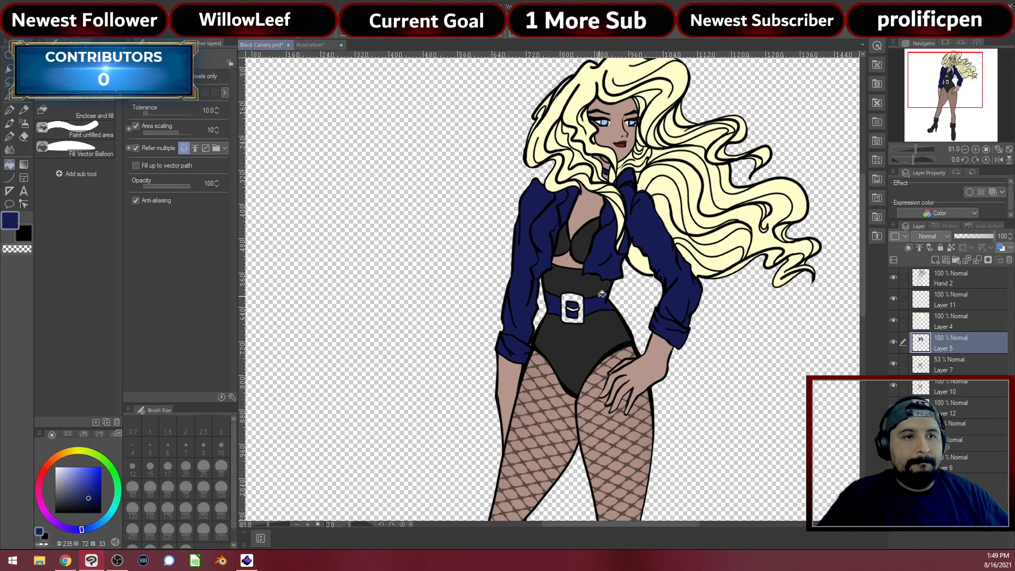
click(945, 410)
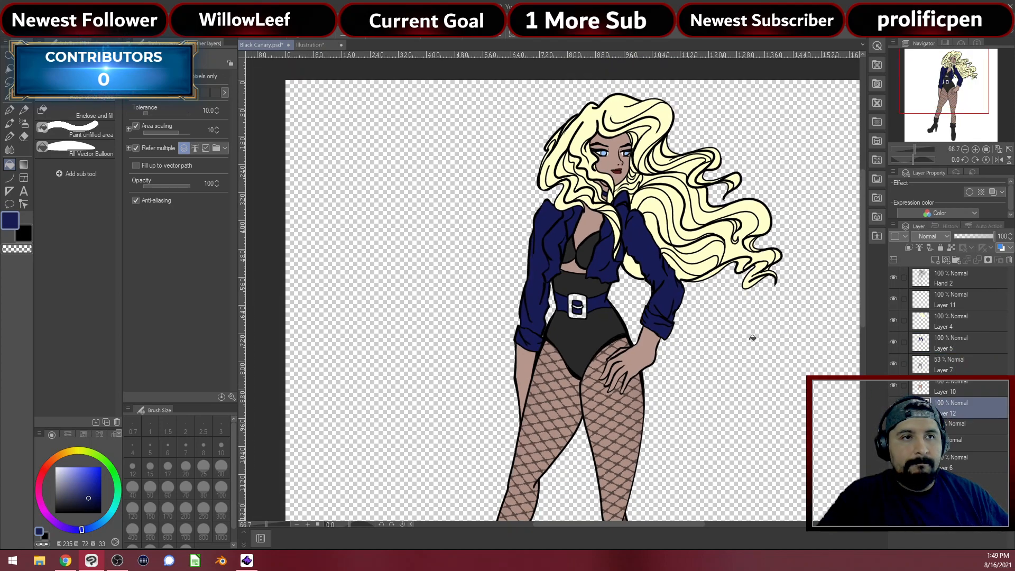
drag(683, 406, 579, 259)
scroll(529, 295, down, 1)
scroll(529, 295, down, 2)
scroll(494, 294, up, 4)
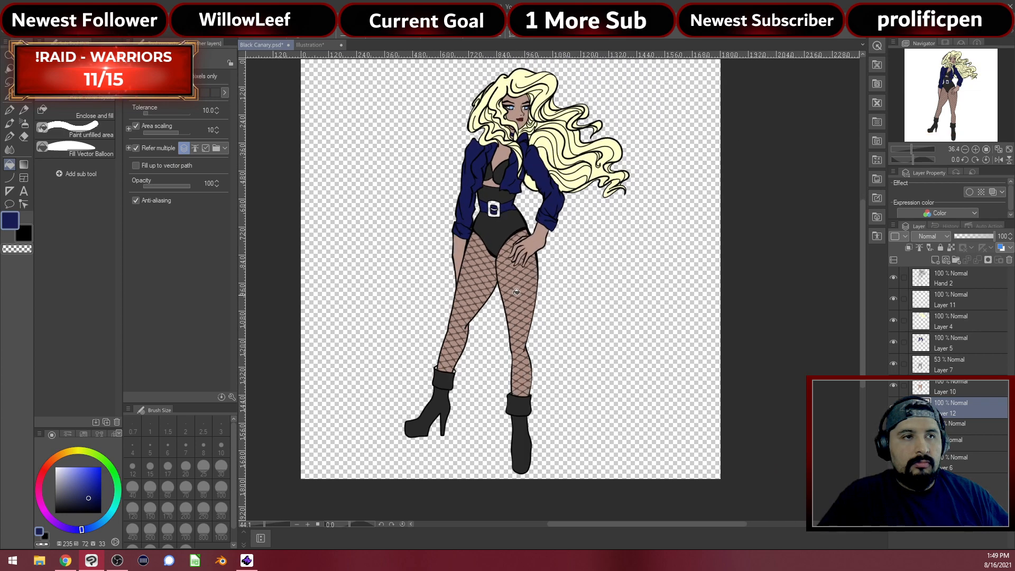
scroll(474, 307, up, 5)
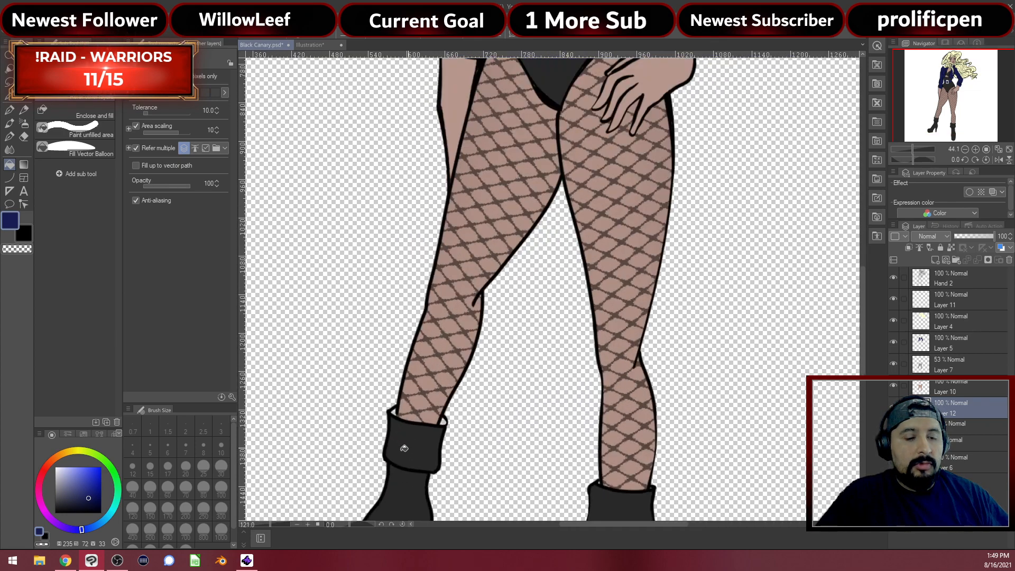
Undo the stray navy mark on the cuff and pick up the boot's dark grey
scroll(429, 425, up, 2)
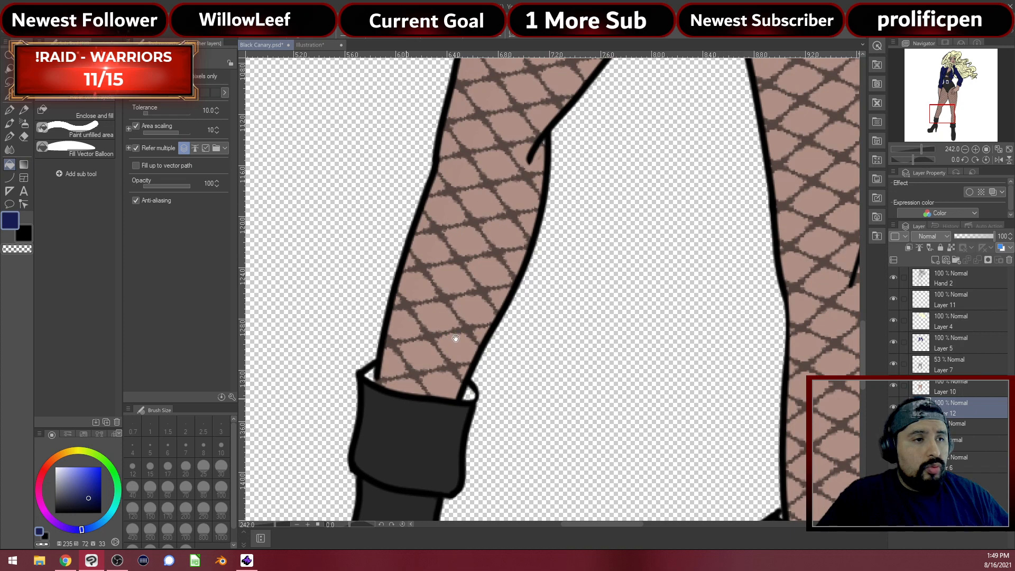
key(p)
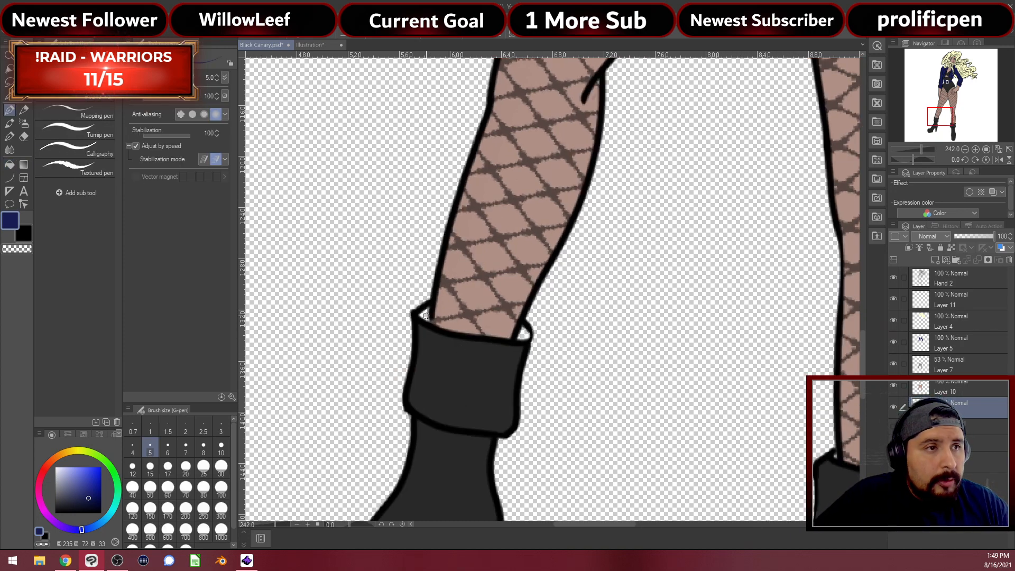
key(ctrl+z)
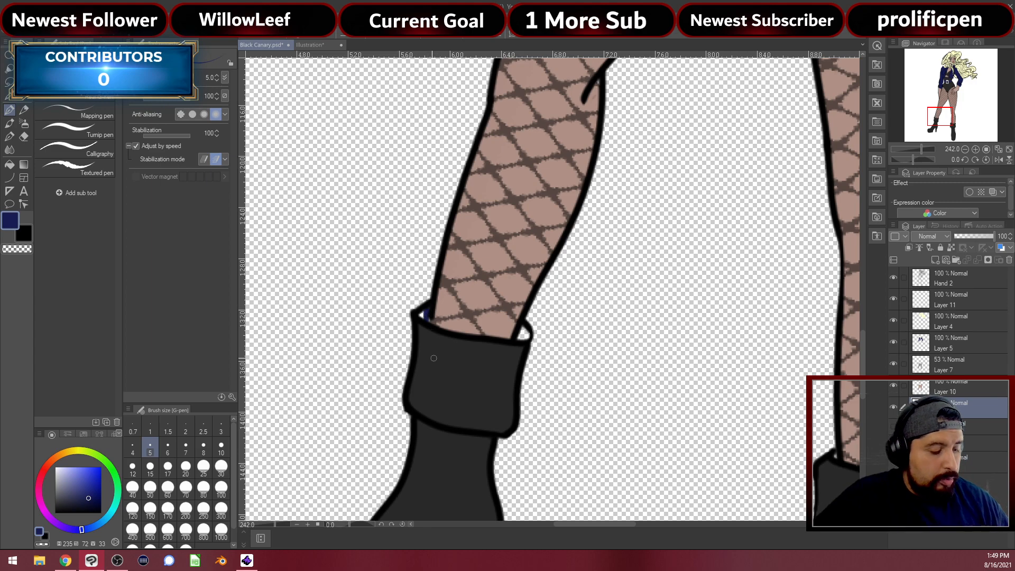
alt+click(446, 396)
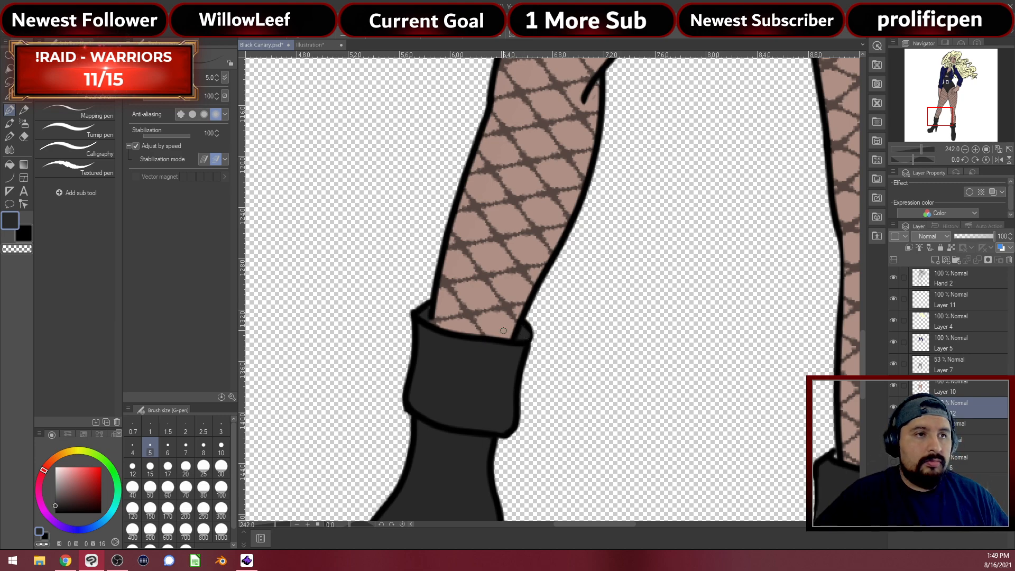
Touch up the boot cuff outline where it meets the fishnet leg
scroll(541, 301, down, 2)
scroll(541, 301, down, 3)
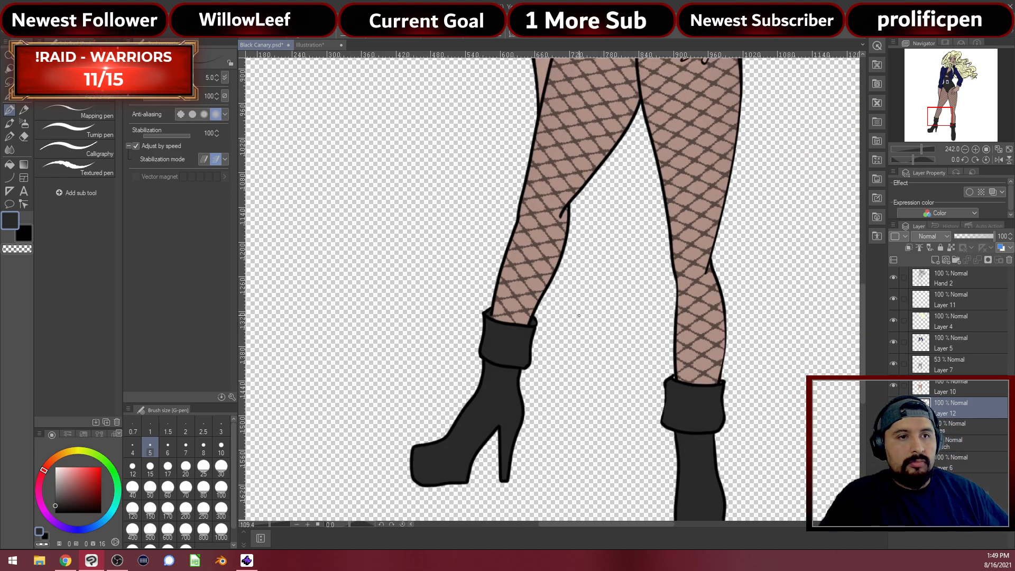
scroll(805, 362, up, 3)
scroll(804, 362, up, 4)
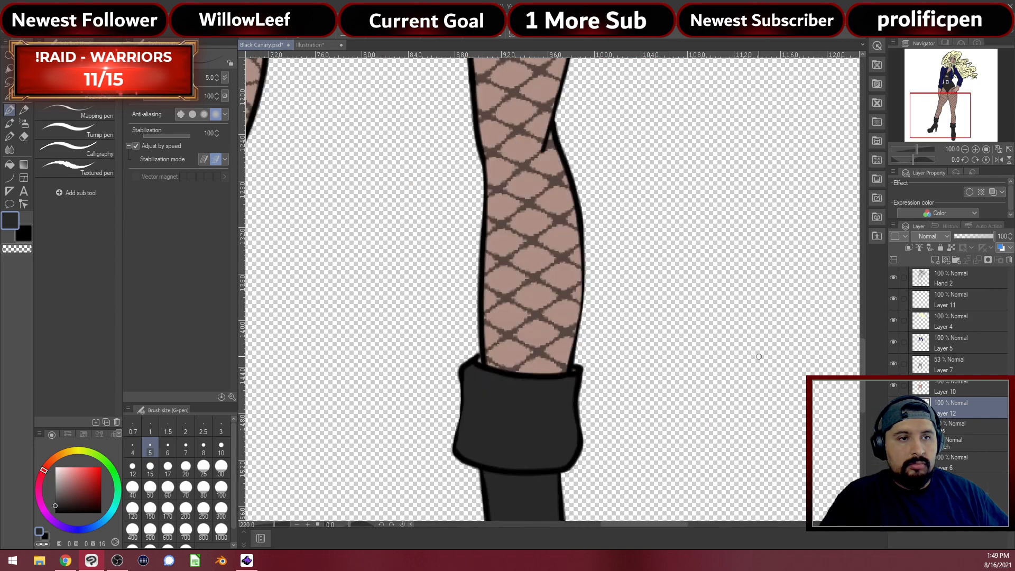
scroll(421, 398, up, 4)
drag(487, 381, 518, 376)
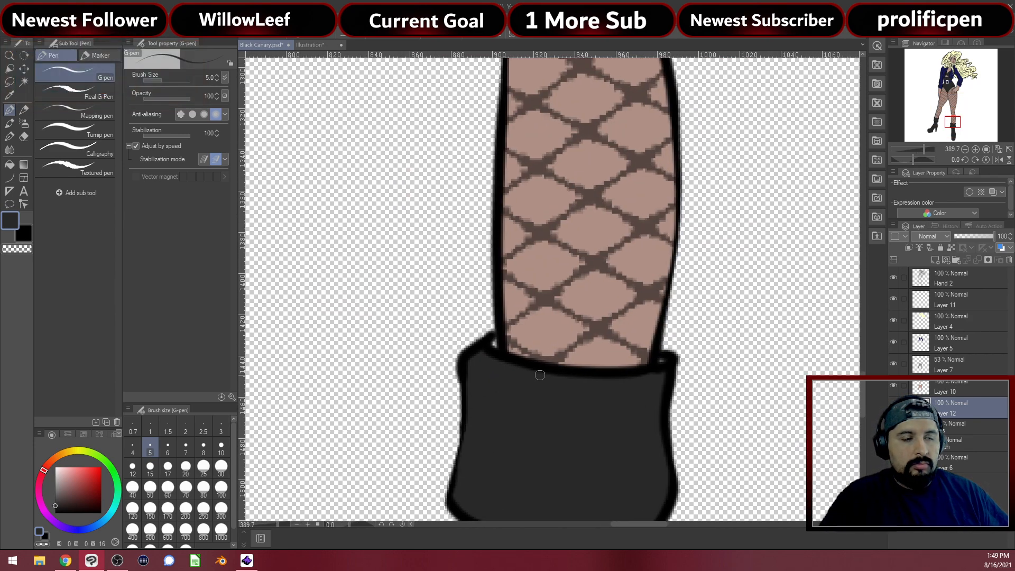
drag(494, 344, 495, 342)
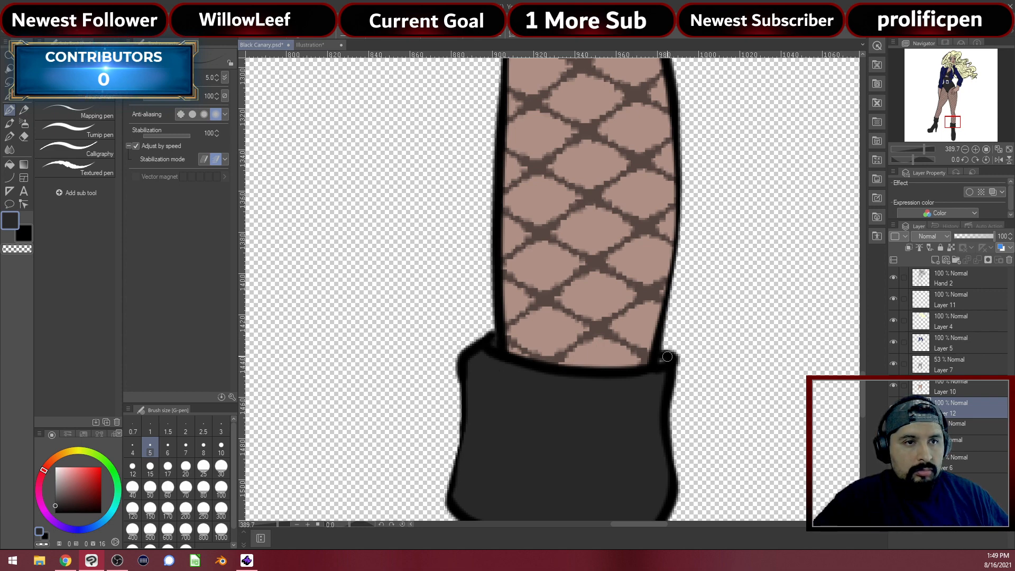
scroll(585, 241, down, 2)
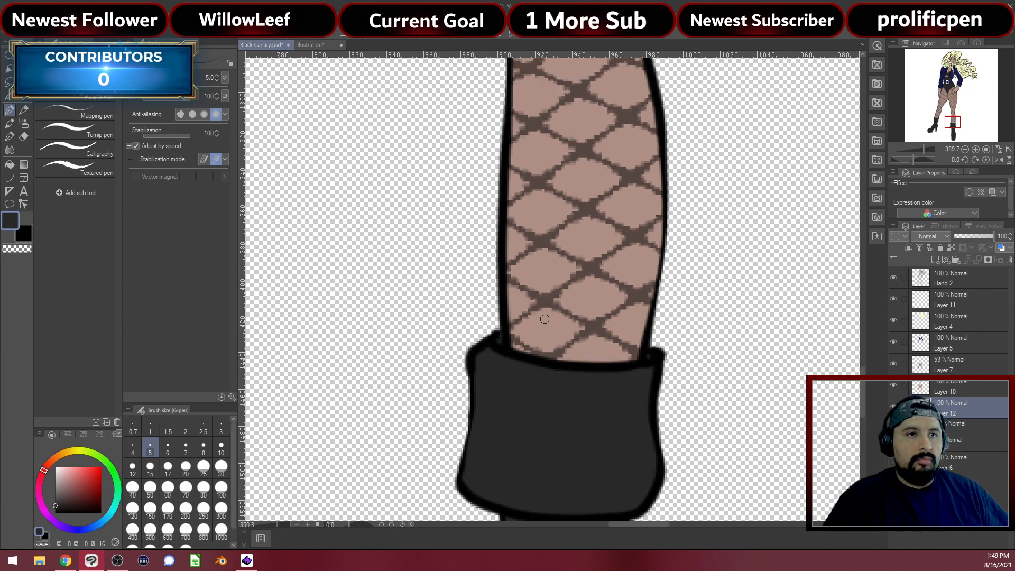
scroll(585, 240, down, 4)
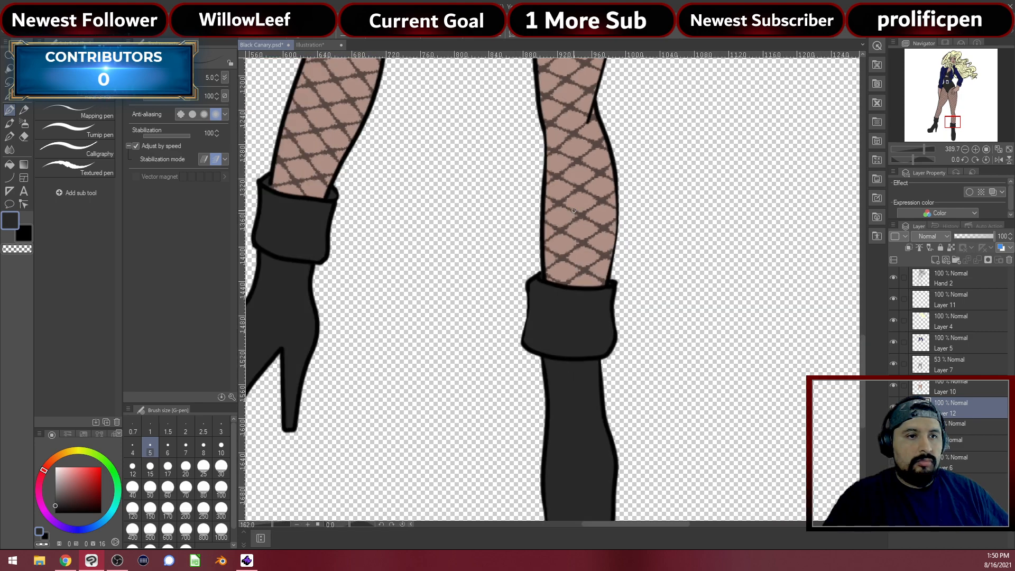
scroll(554, 201, down, 2)
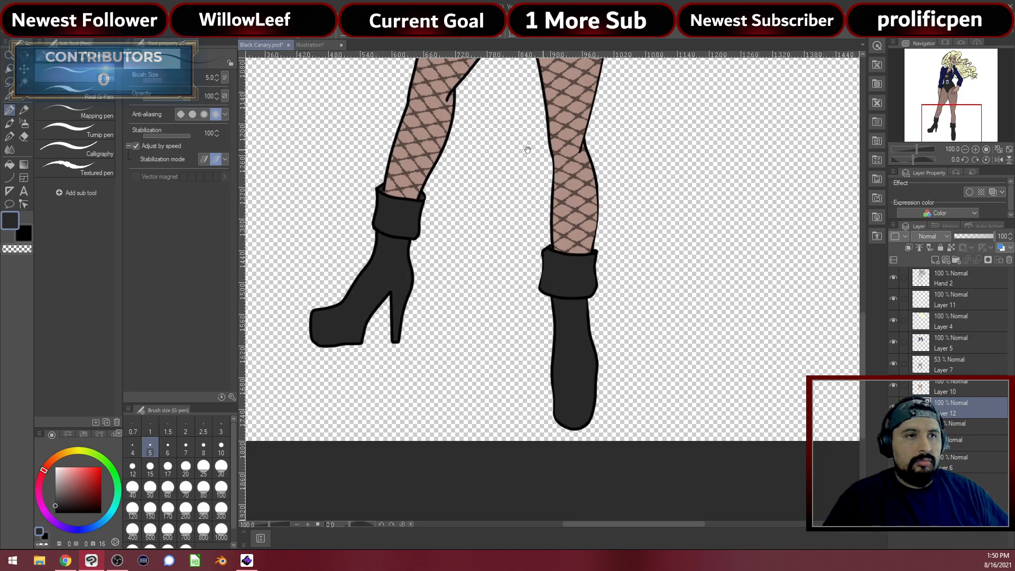
scroll(533, 293, up, 10)
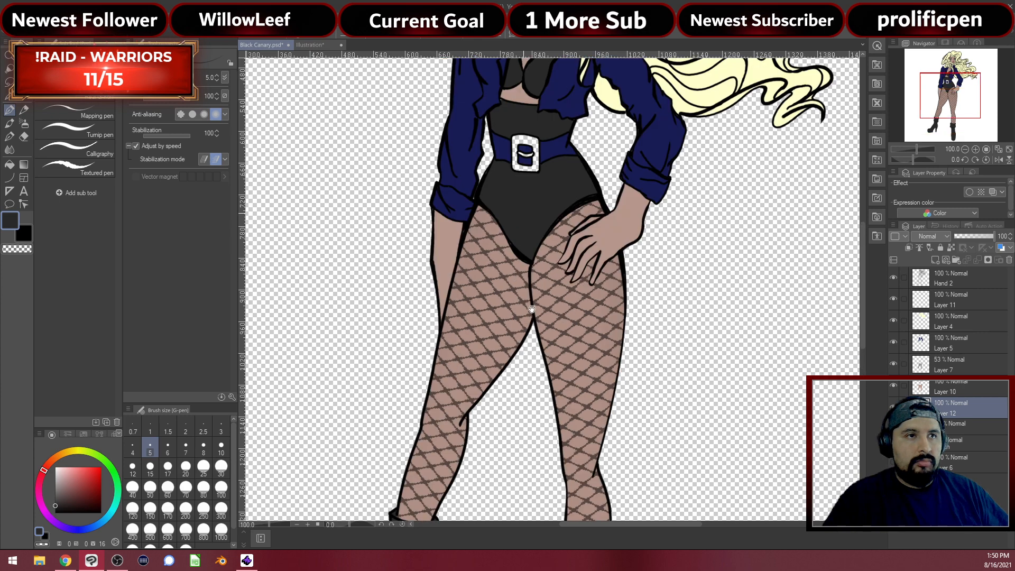
scroll(518, 285, up, 4)
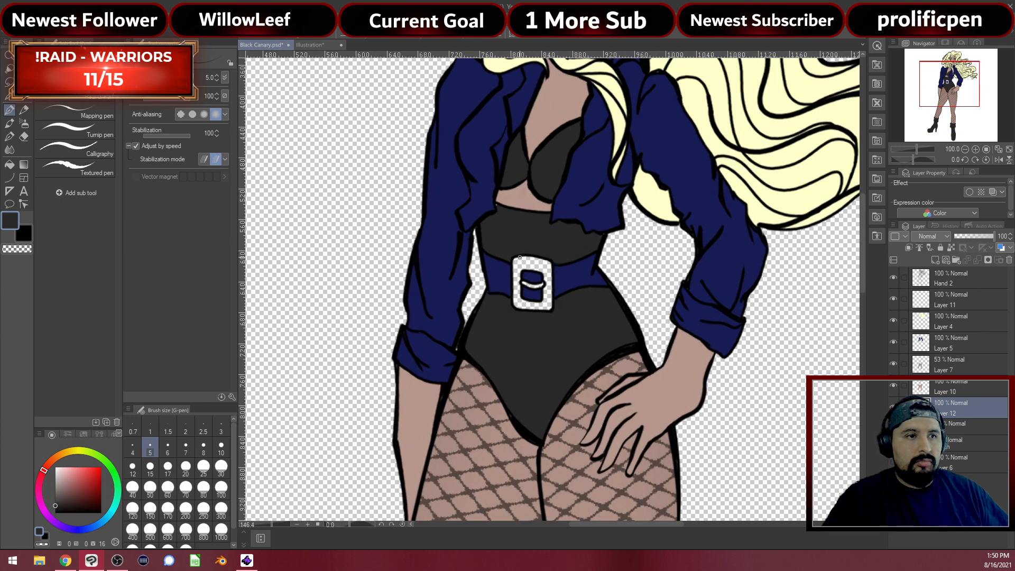
Pan over the leotard, legs and chest, then sample the jacket navy on Layer 5
scroll(475, 354, up, 3)
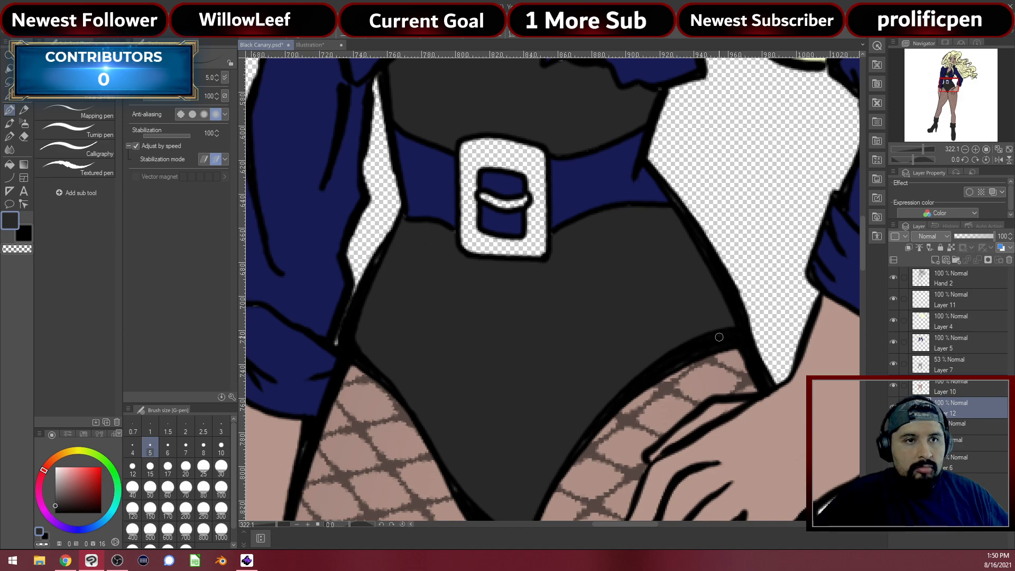
drag(619, 373, 670, 283)
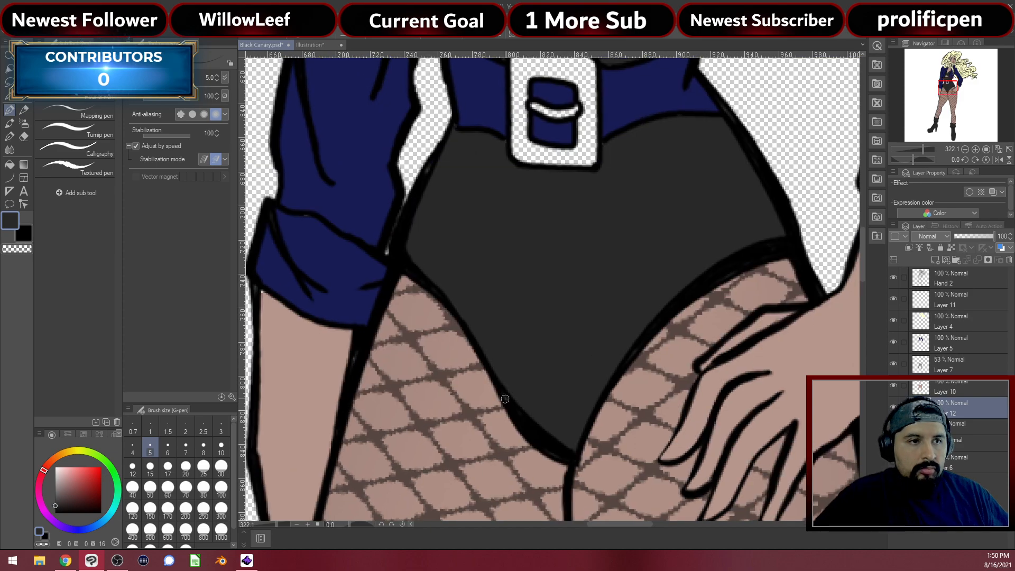
drag(561, 319, 590, 418)
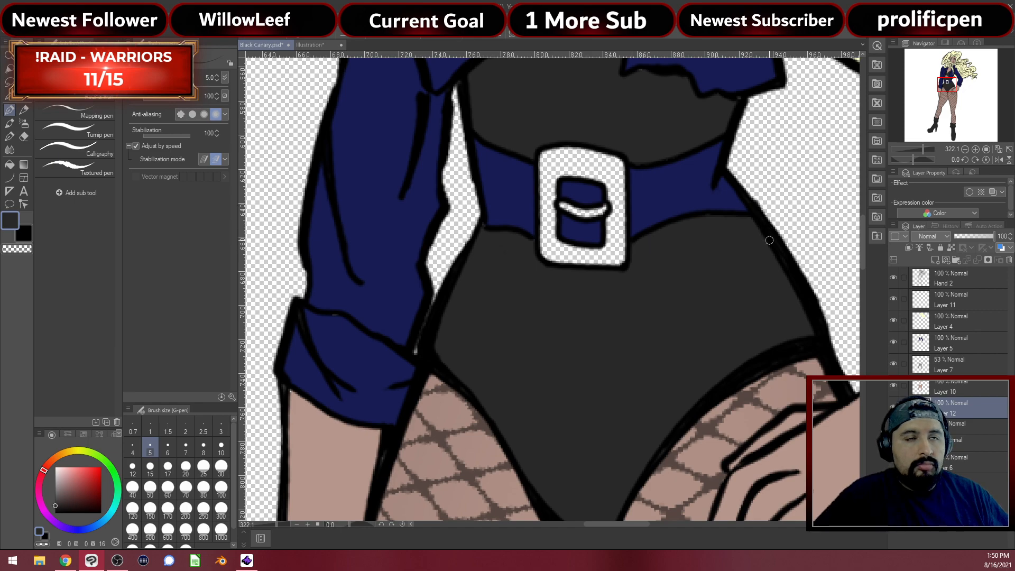
scroll(769, 241, up, 3)
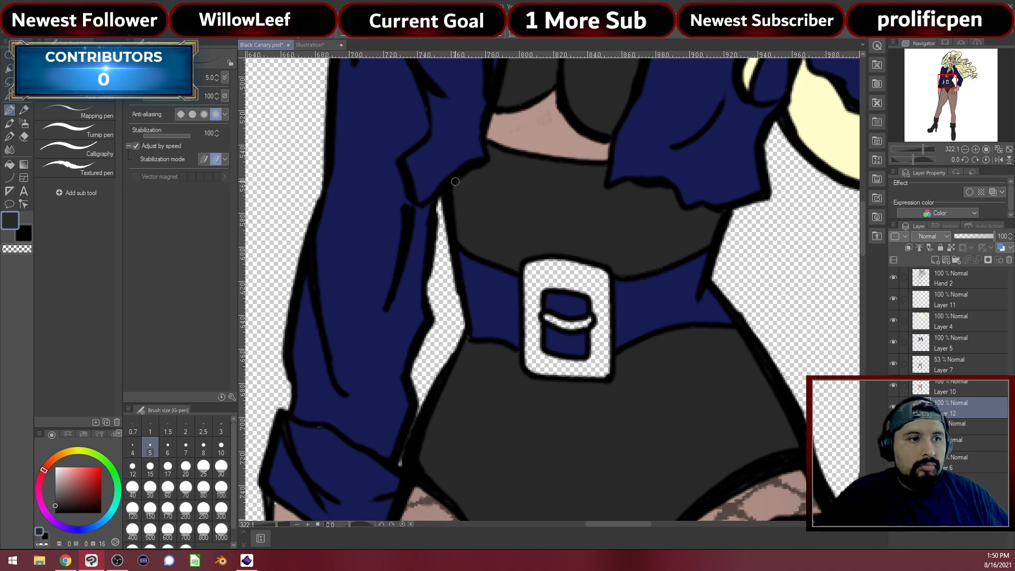
drag(517, 95, 505, 300)
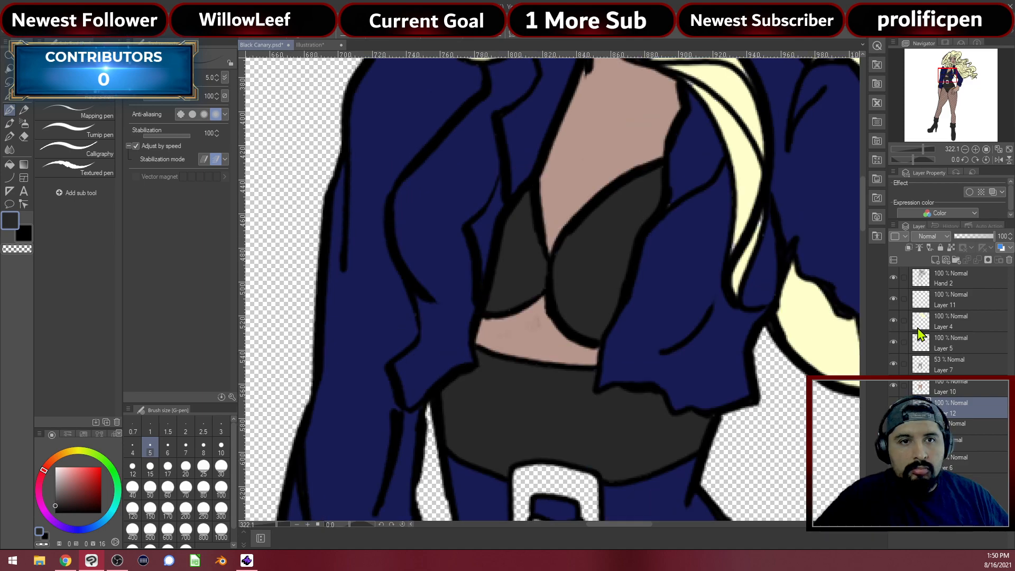
click(926, 341)
alt+click(699, 270)
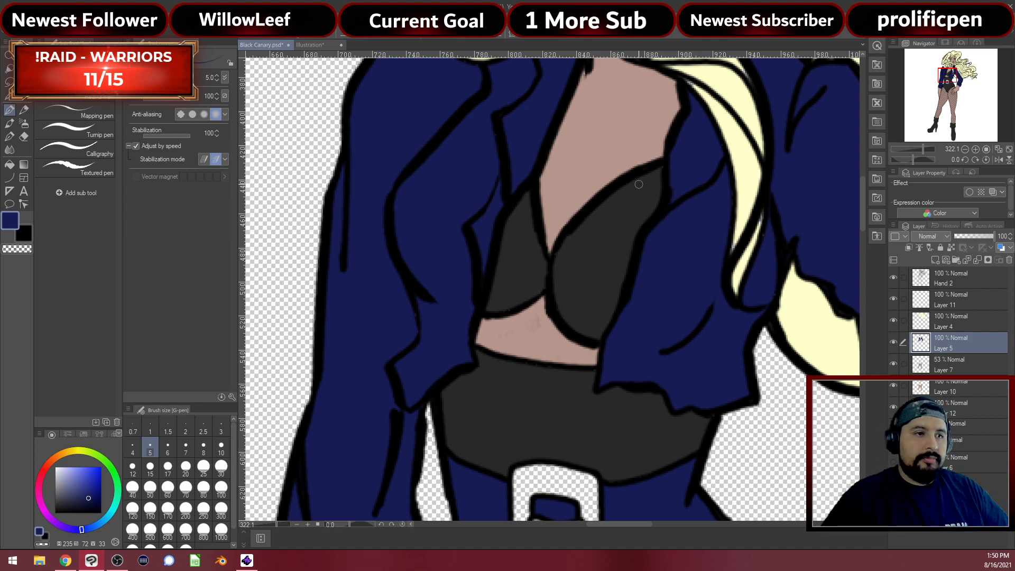
scroll(638, 184, down, 6)
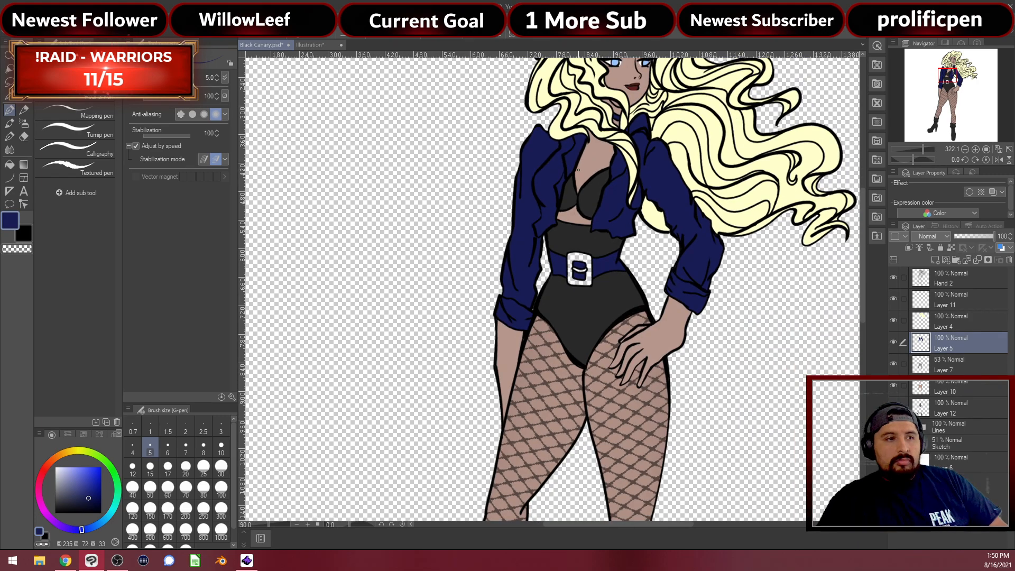
Set the colour to grey, select Hand 2, and toggle Layer 11 to check its contents
scroll(578, 170, down, 1)
drag(78, 493, 26, 486)
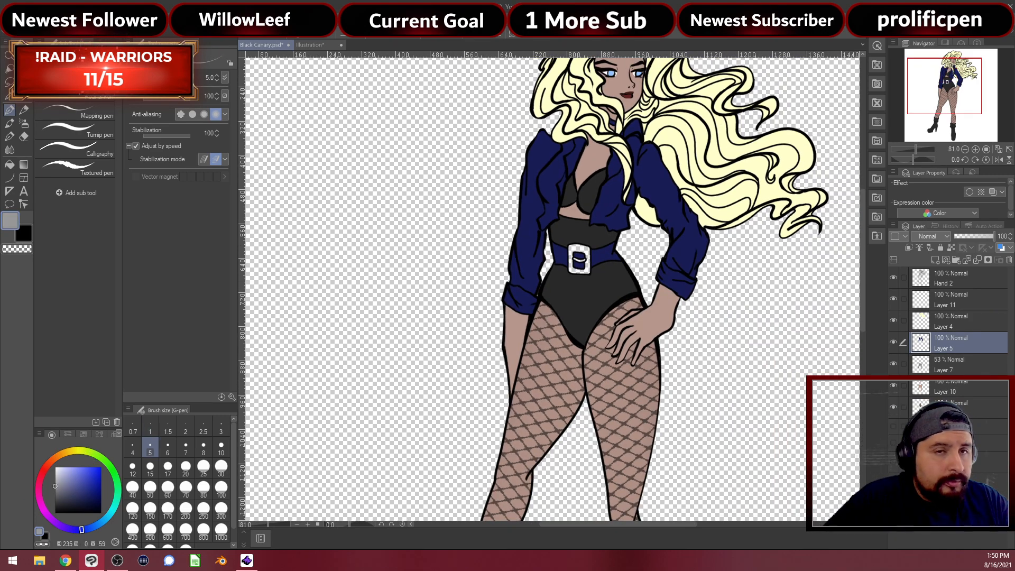
click(947, 285)
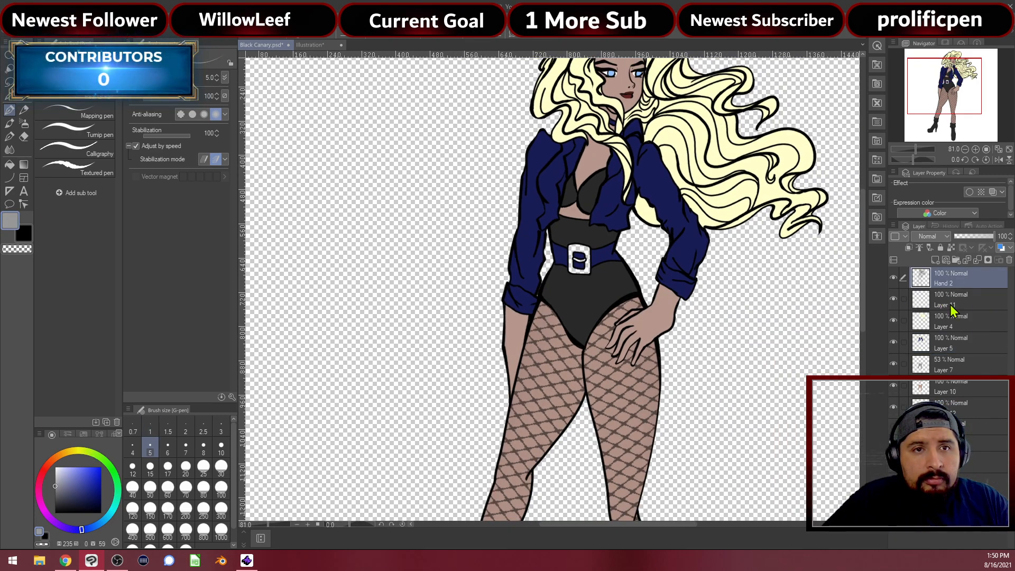
click(930, 301)
click(894, 299)
click(893, 300)
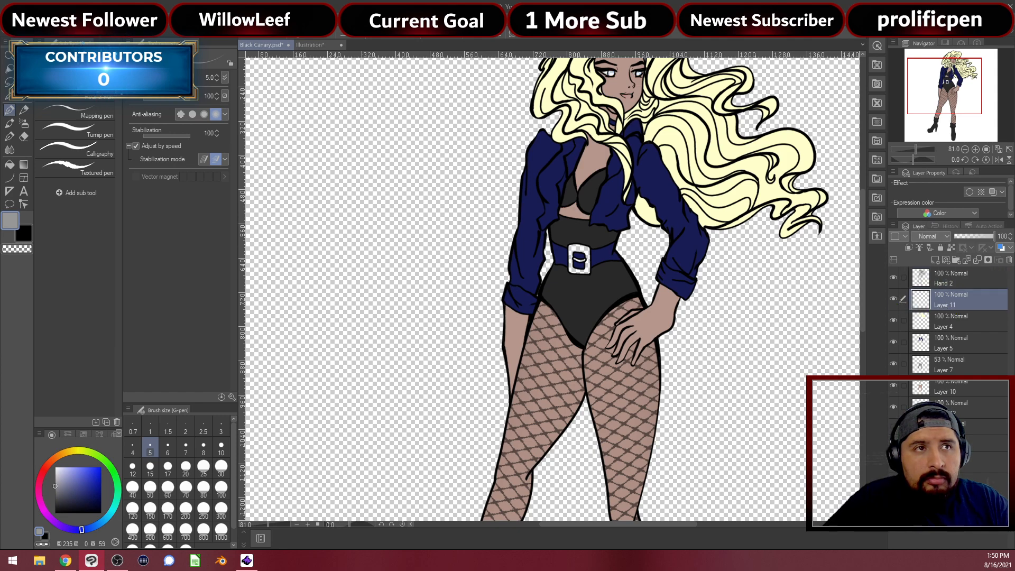
Zoom in and fill the white belt buckle and its inner strap loop grey
scroll(589, 261, up, 2)
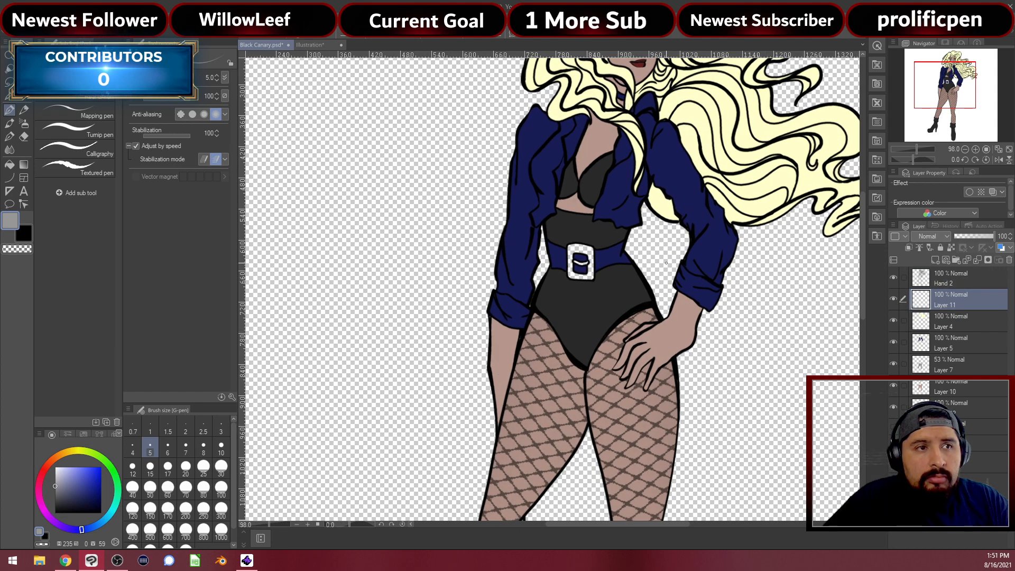
scroll(666, 263, up, 6)
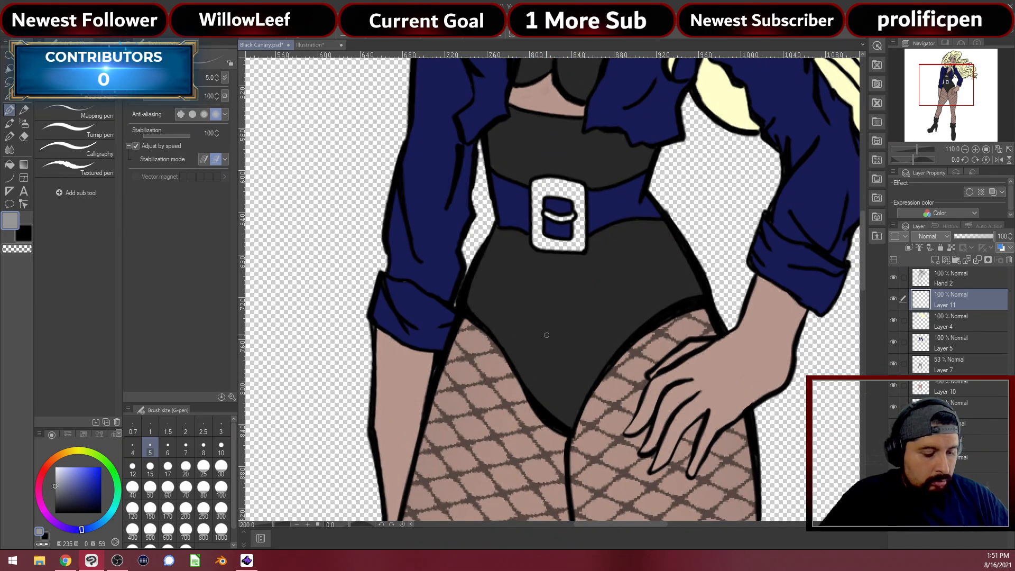
scroll(547, 336, up, 3)
key(g)
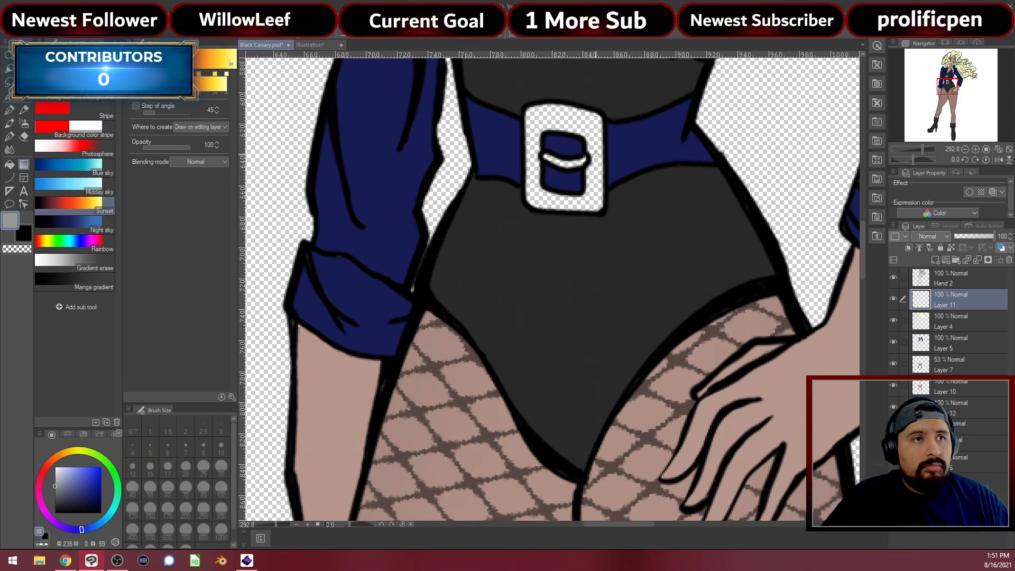
click(590, 149)
click(569, 161)
scroll(591, 167, up, 3)
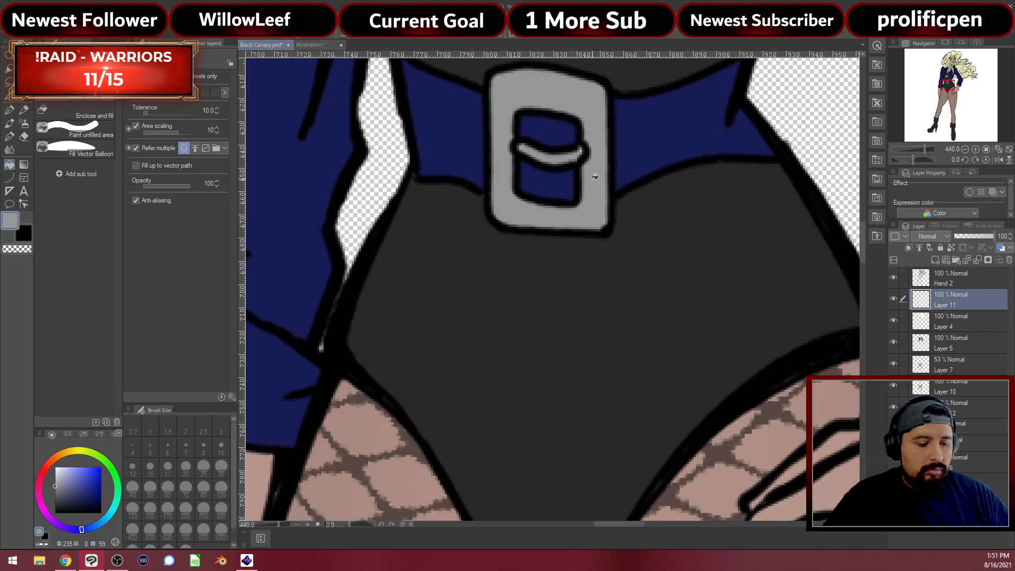
key(p)
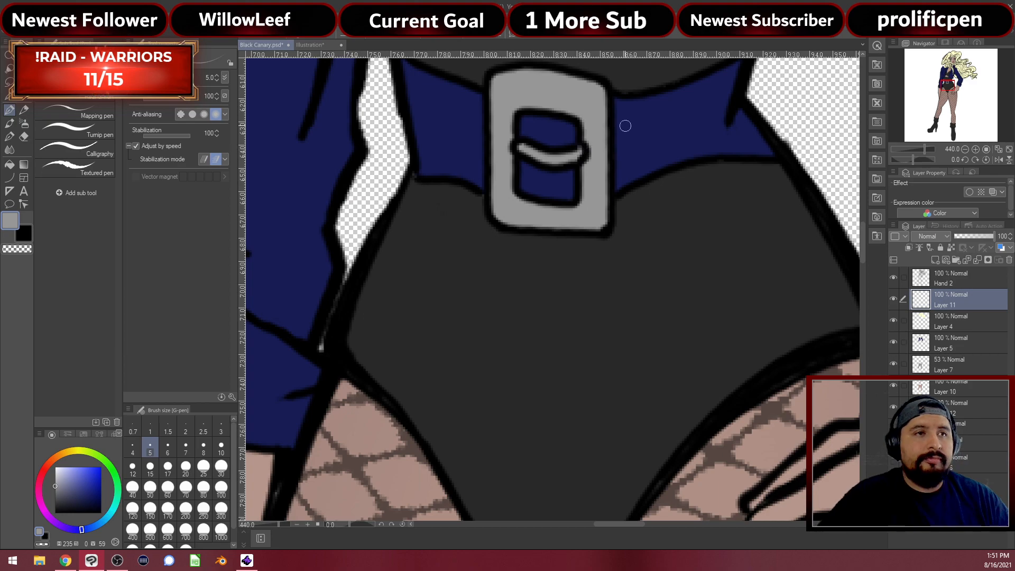
scroll(671, 412, down, 2)
scroll(670, 412, down, 5)
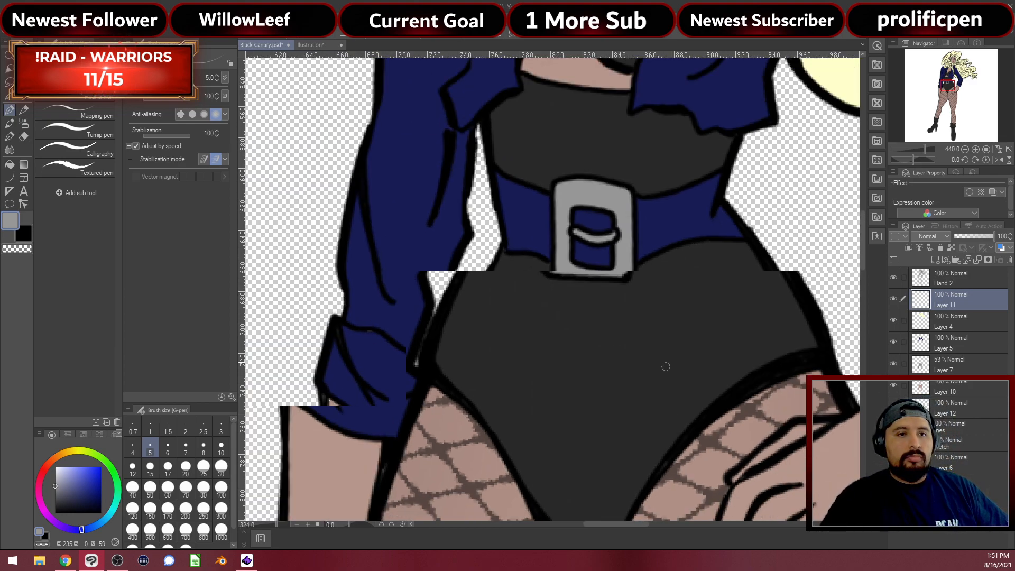
Frame the whole figure and turn on the paper layer for a white background
scroll(673, 349, down, 5)
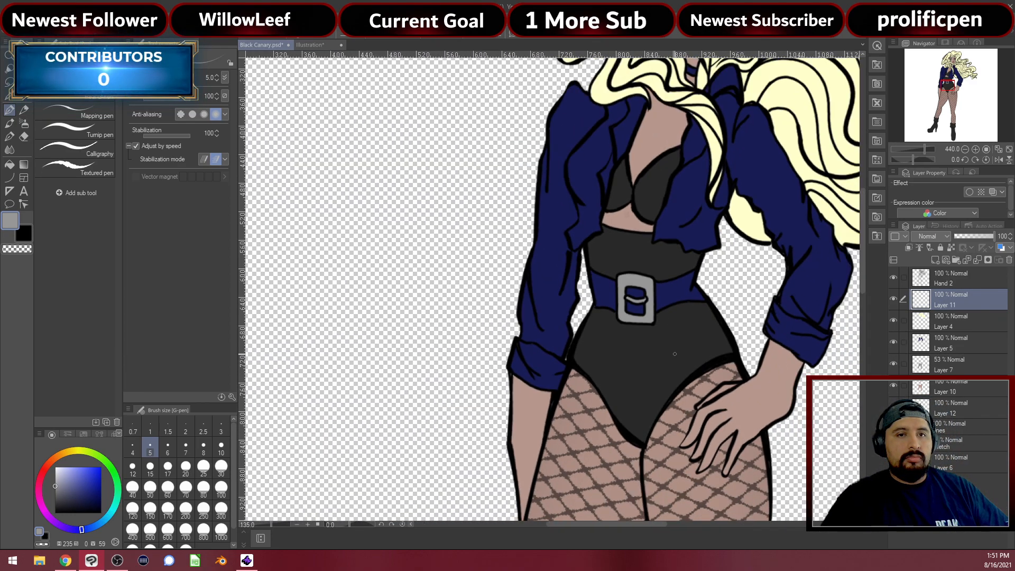
scroll(682, 365, down, 2)
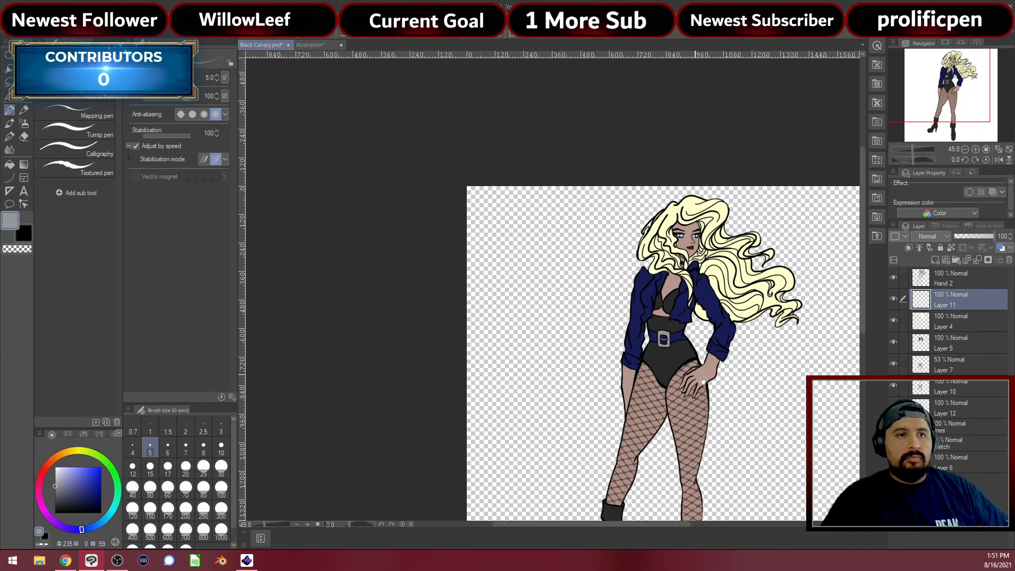
drag(740, 399, 648, 275)
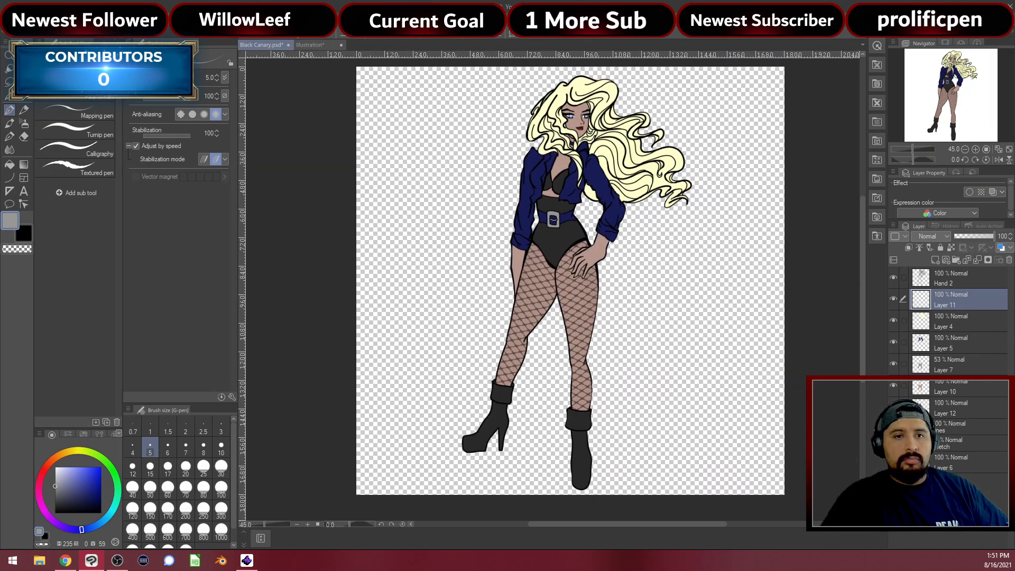
click(945, 465)
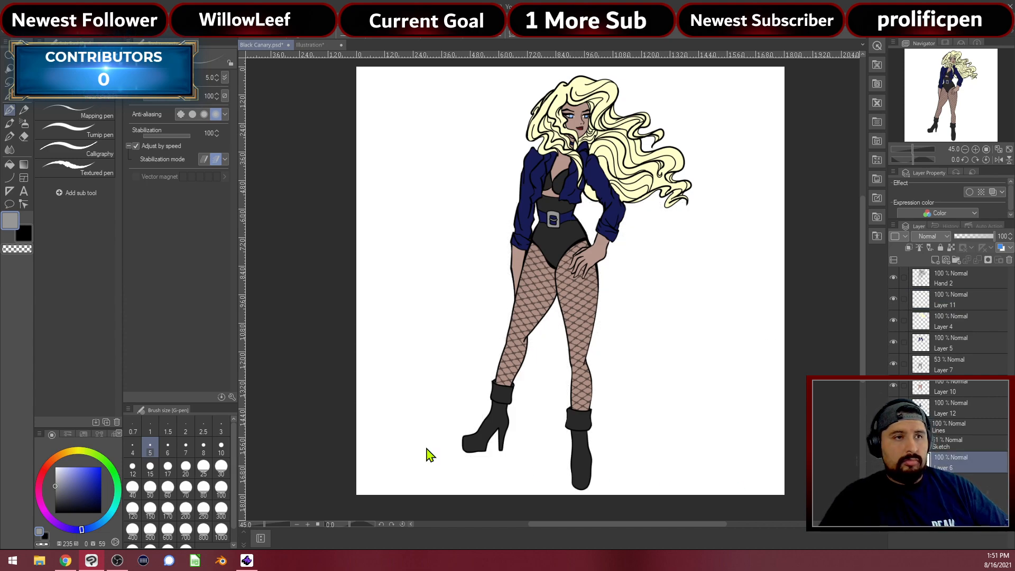
Preview Hue/Saturation/Luminosity with Luminosity at -100, then cancel to keep the white background
key(ctrl+s)
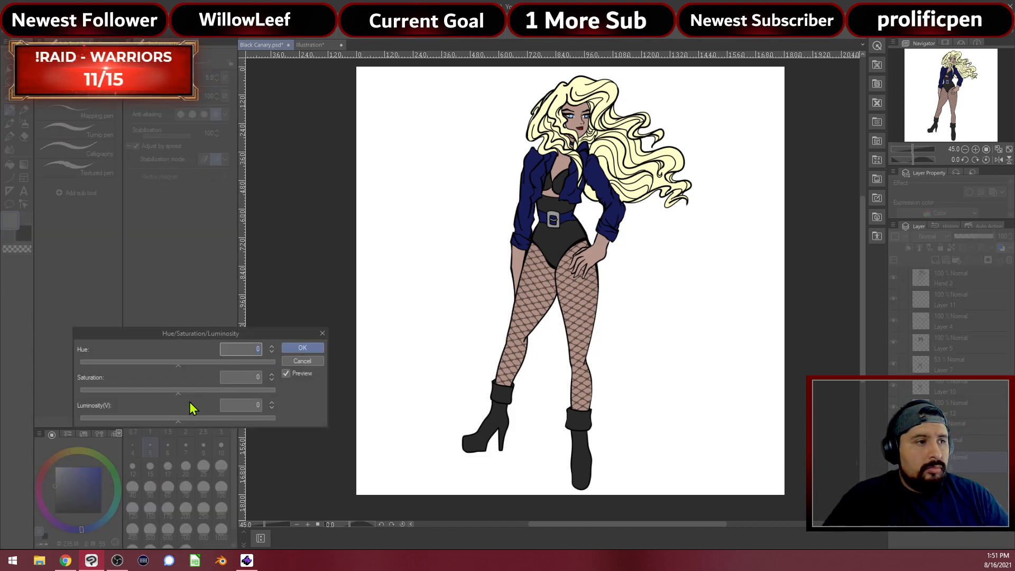
drag(169, 421, 2, 422)
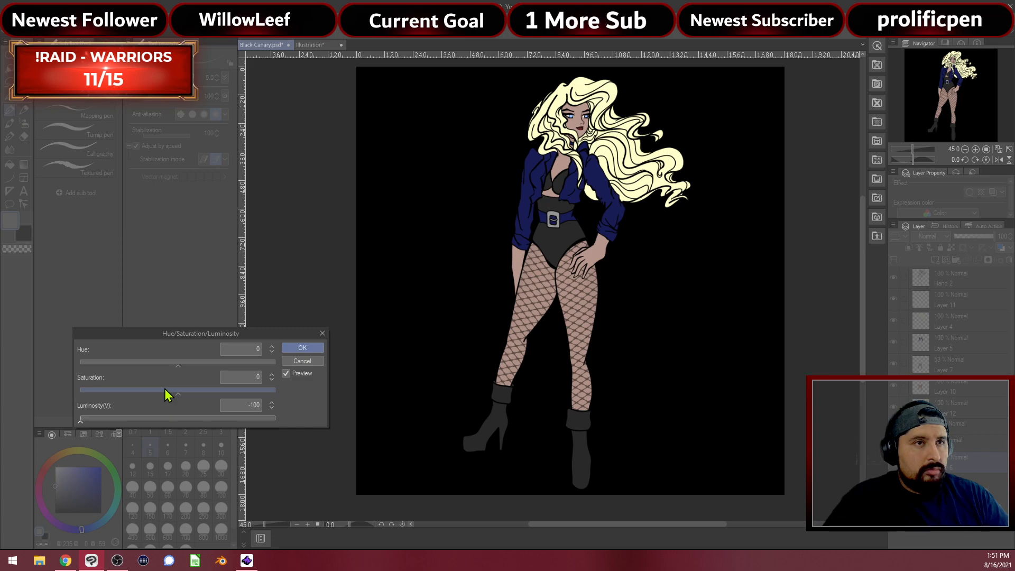
click(294, 362)
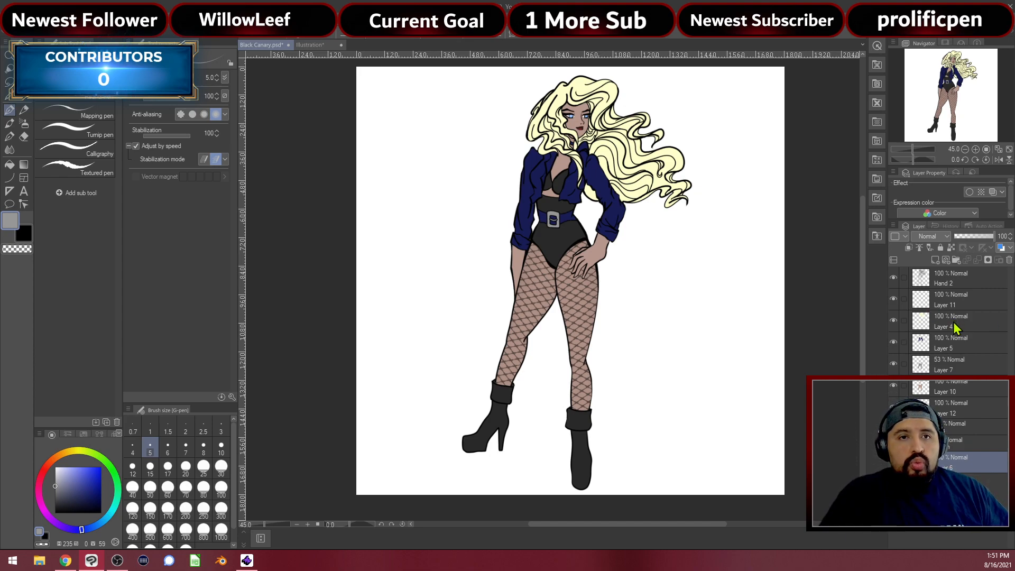
Group the colour layers from Layer 11 down to Layer 12 into a new folder
click(933, 303)
shift+click(959, 410)
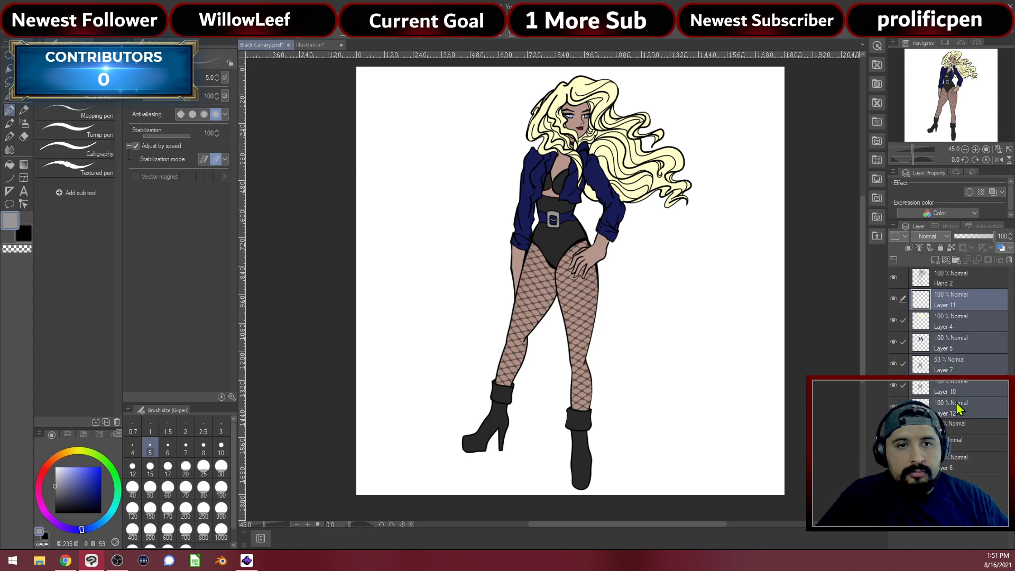
right_click(959, 353)
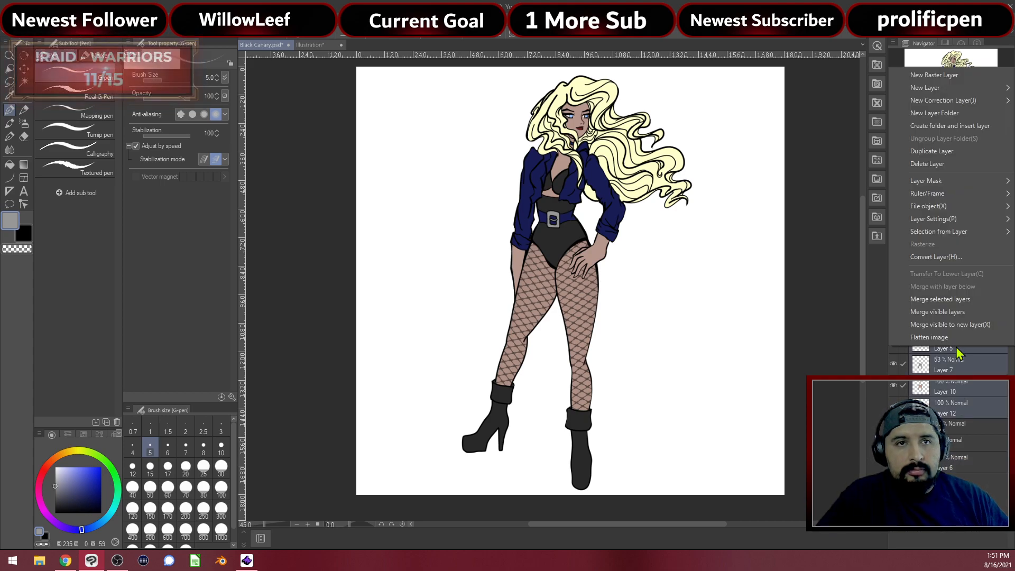
click(979, 129)
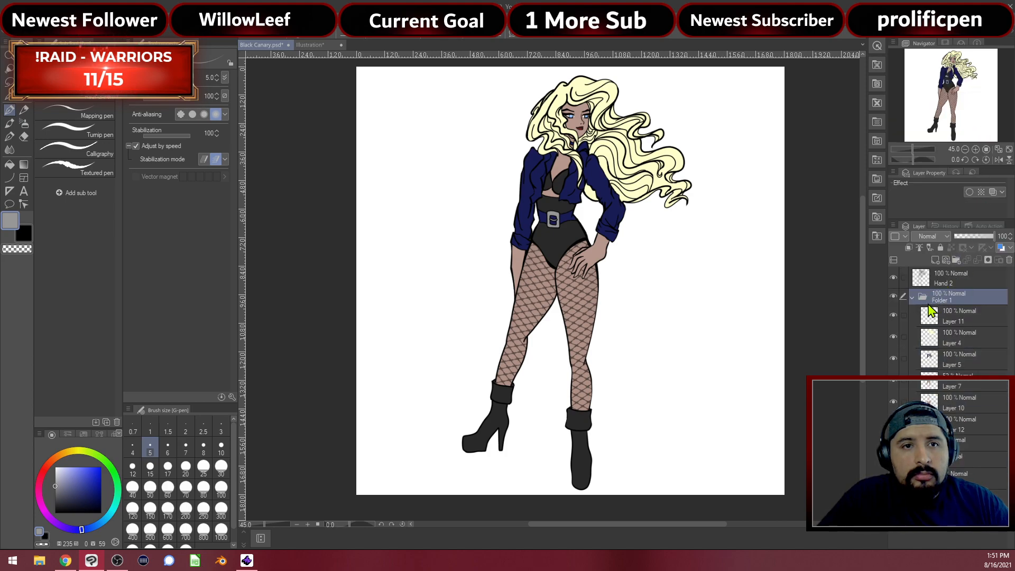
Rename the colour layers inside the folder, including Face, Hair and Fishnets
click(954, 324)
double_click(954, 323)
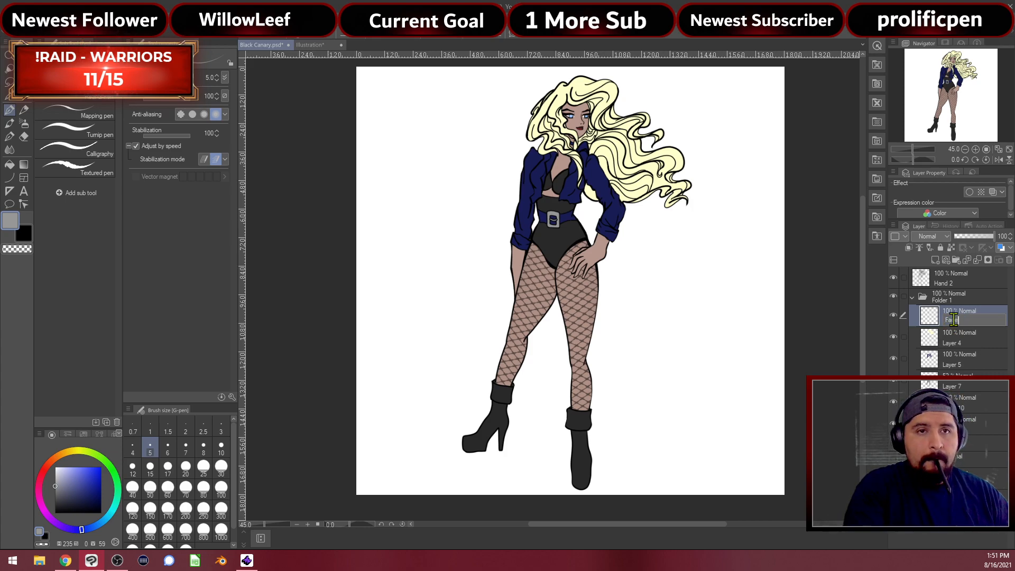
key(Escape)
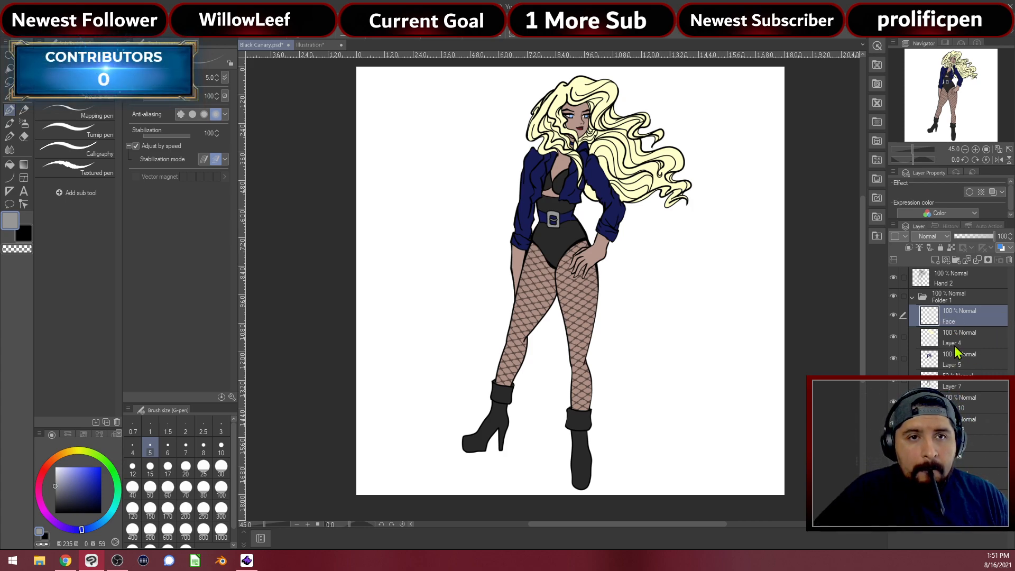
click(957, 346)
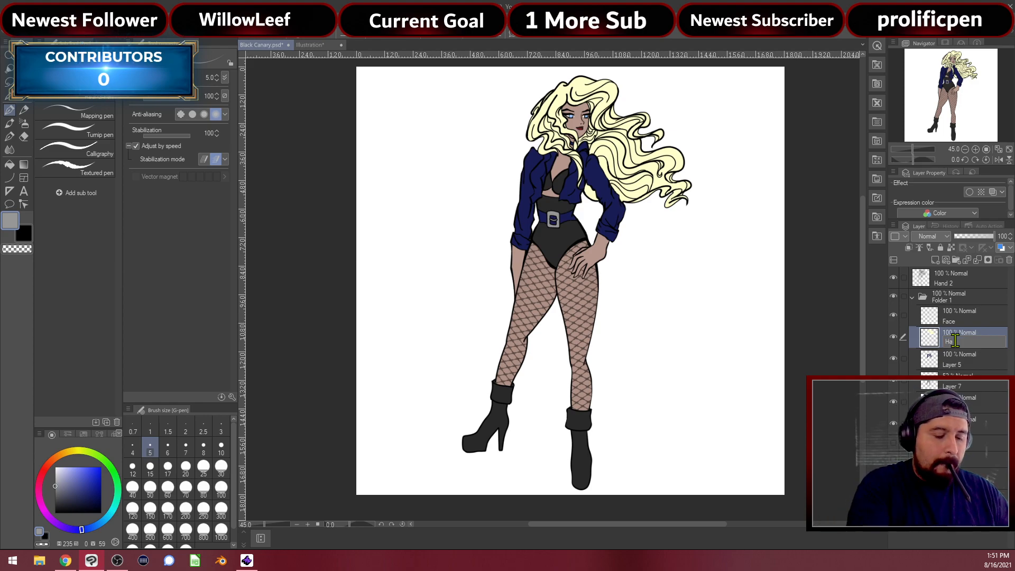
double_click(957, 345)
text(Hair)
key(Return)
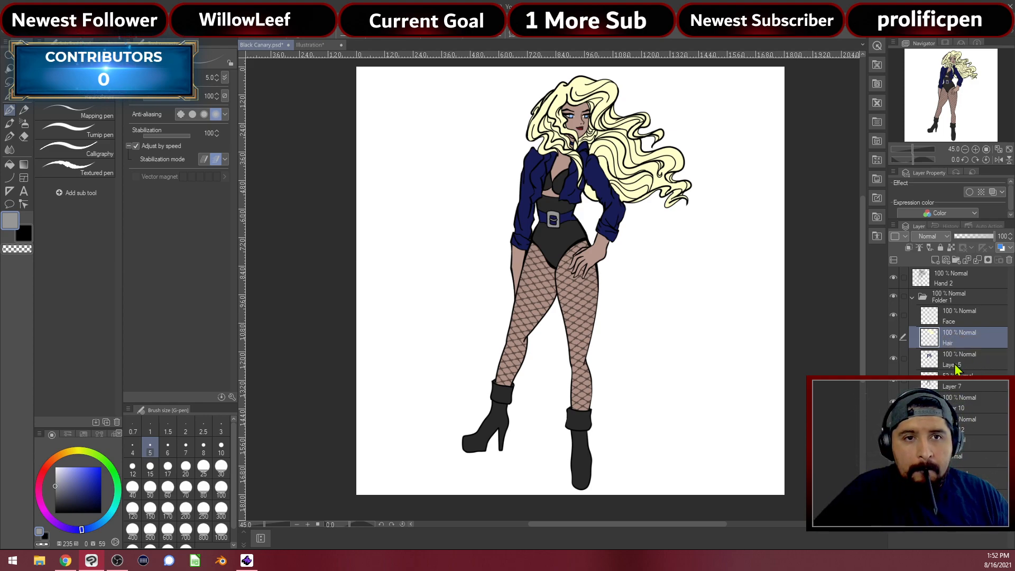
double_click(956, 365)
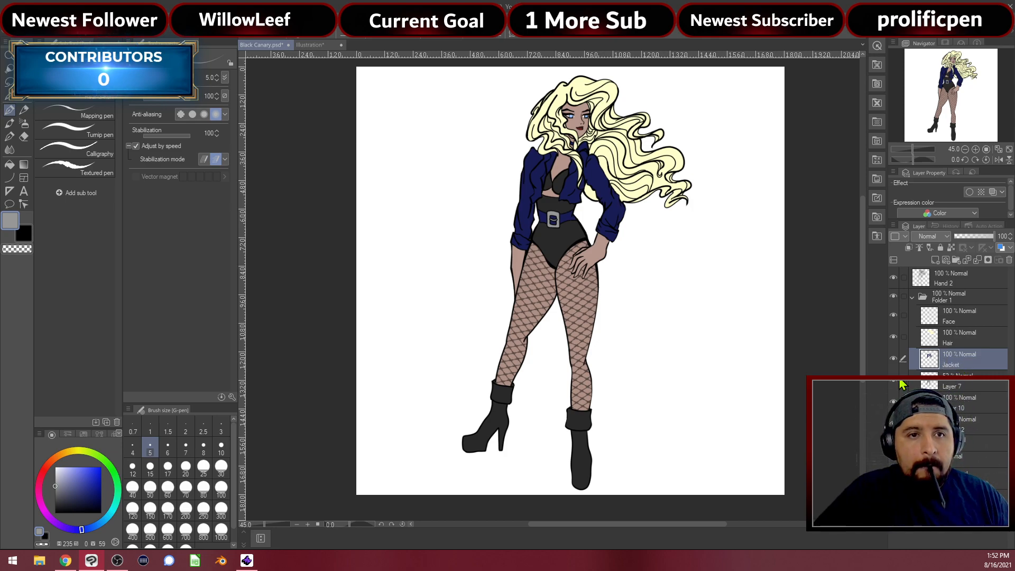
double_click(958, 387)
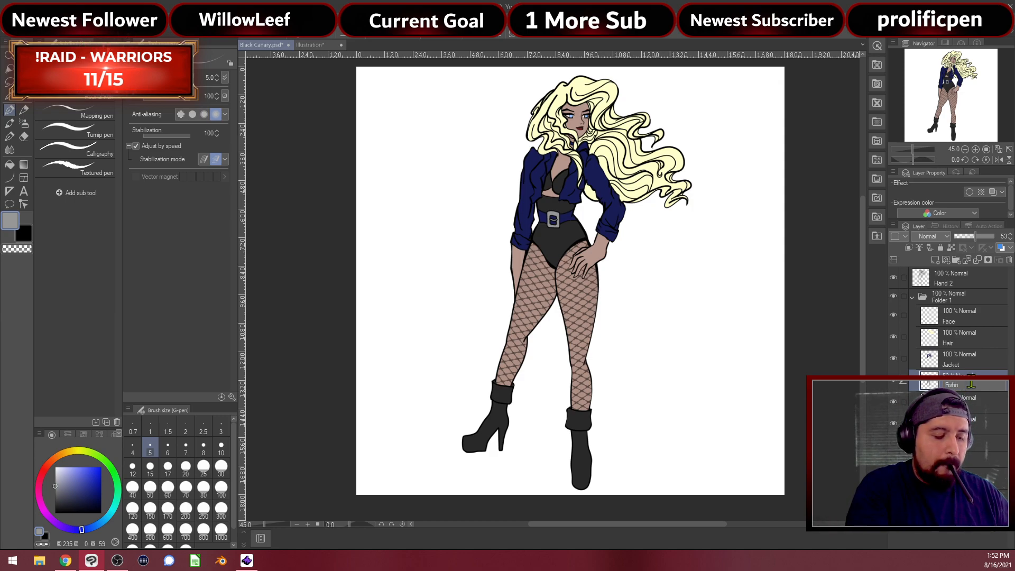
key(Return)
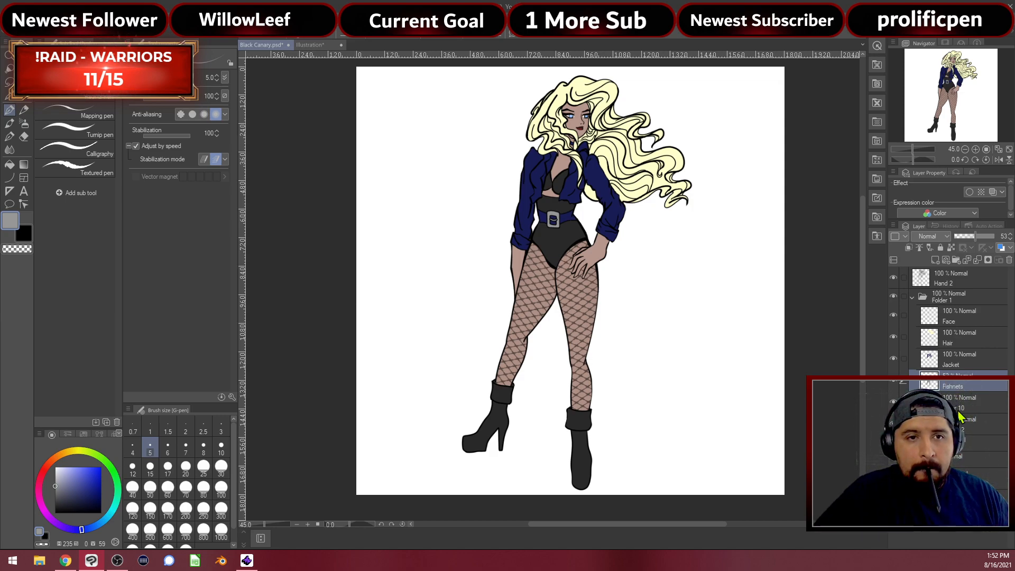
double_click(960, 408)
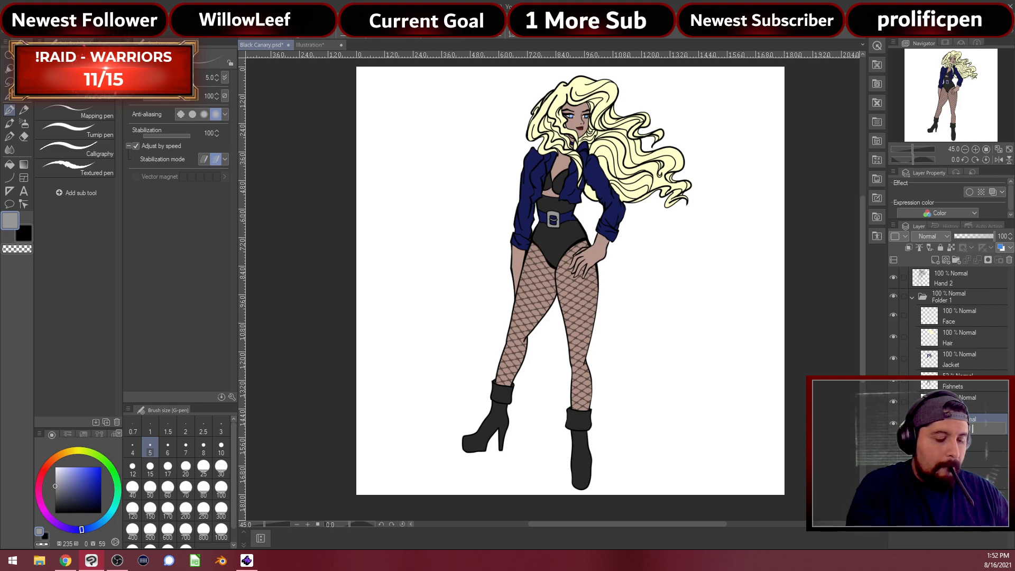
key(Return)
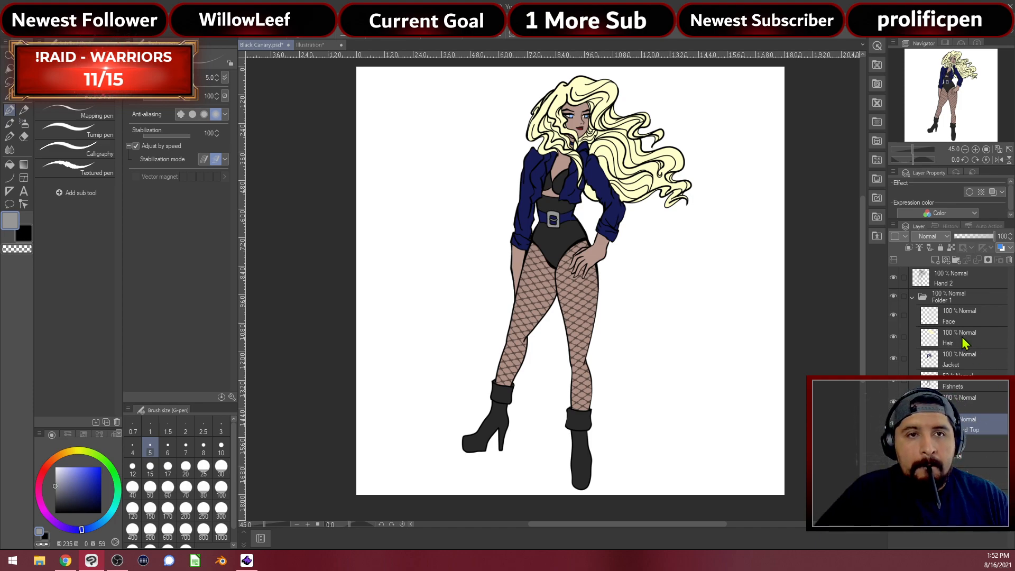
Rename Folder 1 to 'Colors'
double_click(945, 302)
text(Co)
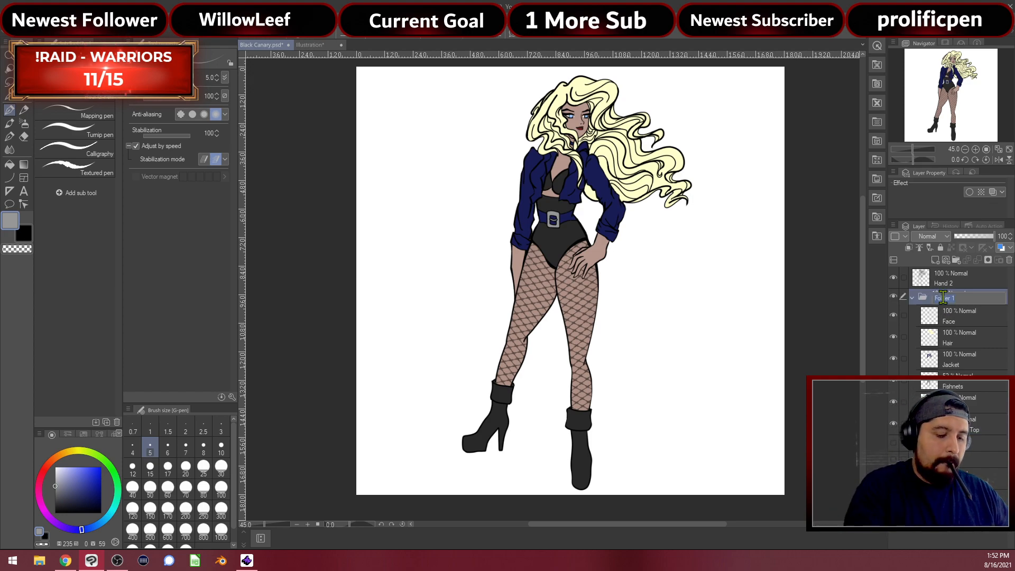
text(lors)
key(Return)
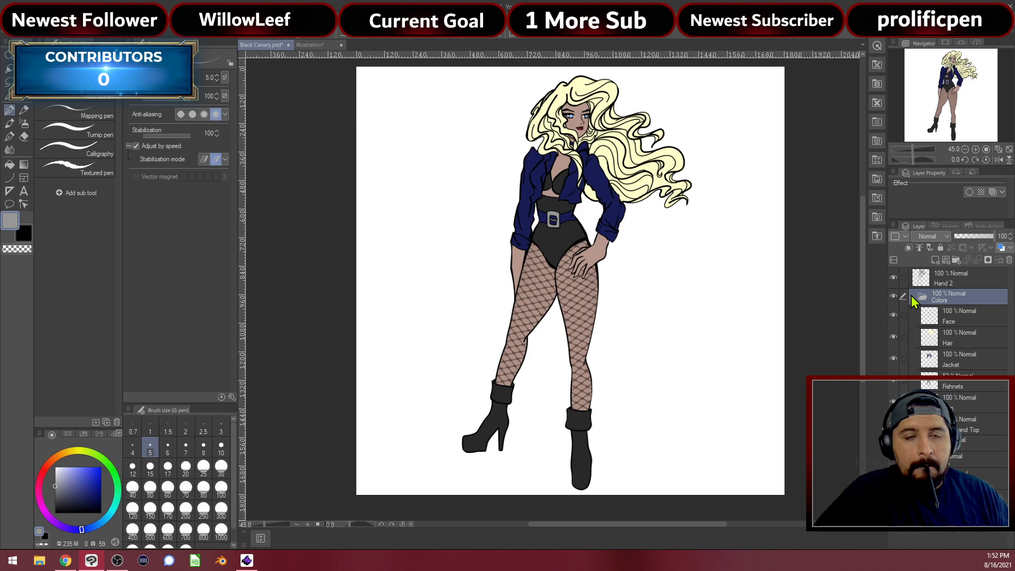
Hide the Face, Hair, Jacket, skin and boots colour layers and the white paper
click(893, 316)
click(893, 337)
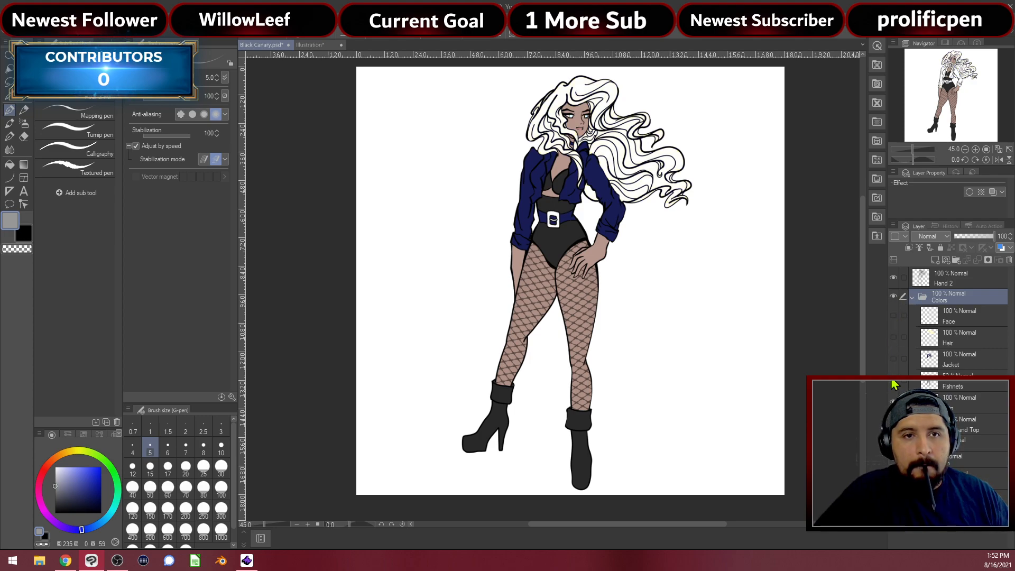
click(894, 358)
click(894, 402)
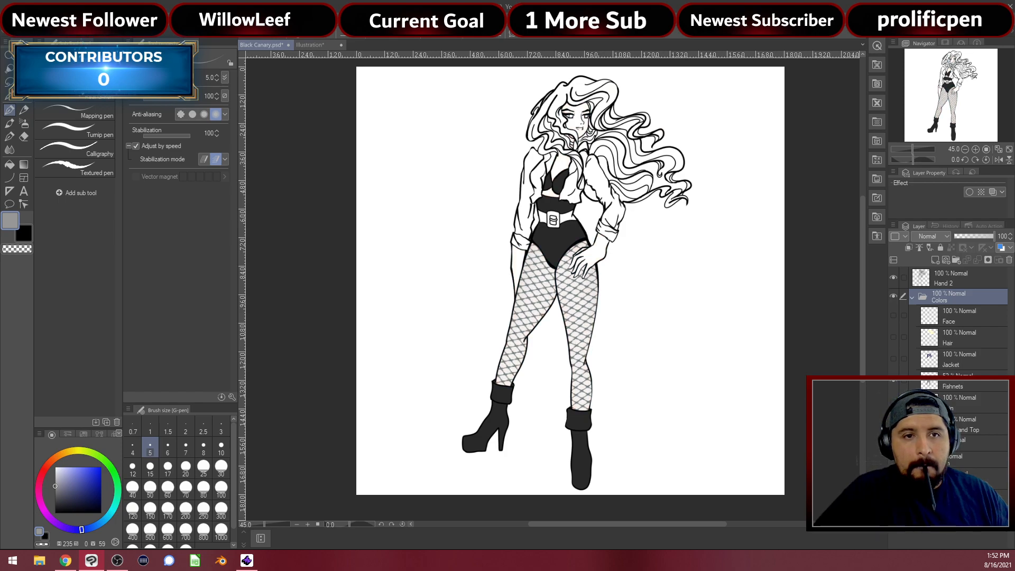
click(893, 424)
click(894, 478)
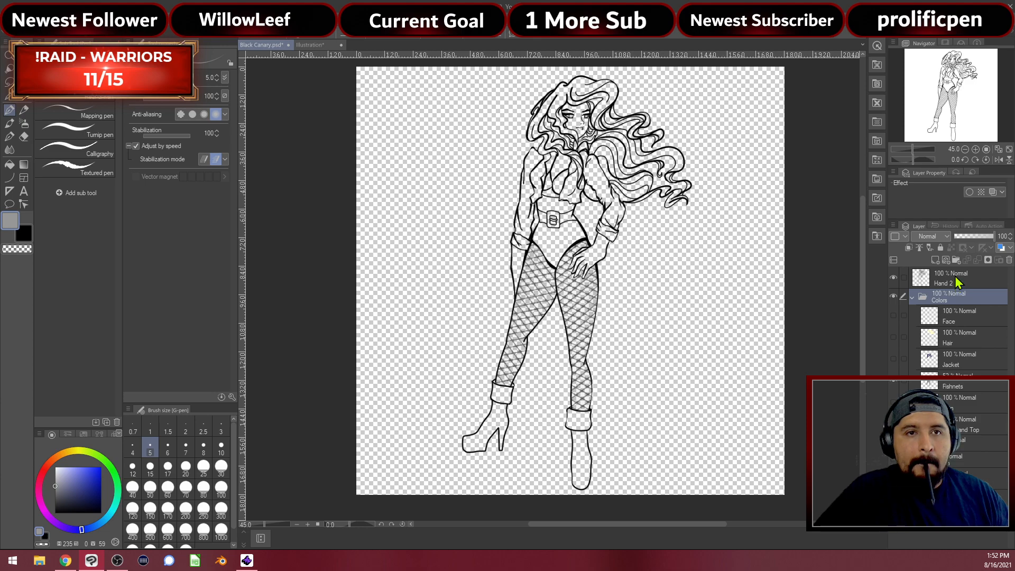
Duplicate the Hand 2 layer, then duplicate the resulting Hand 2 2 layer
right_click(960, 279)
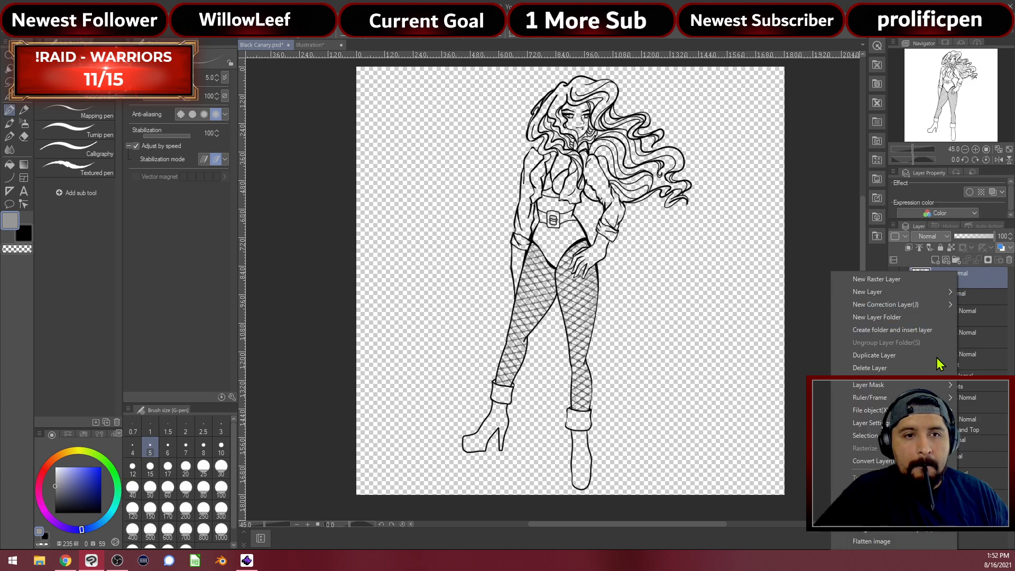
click(874, 355)
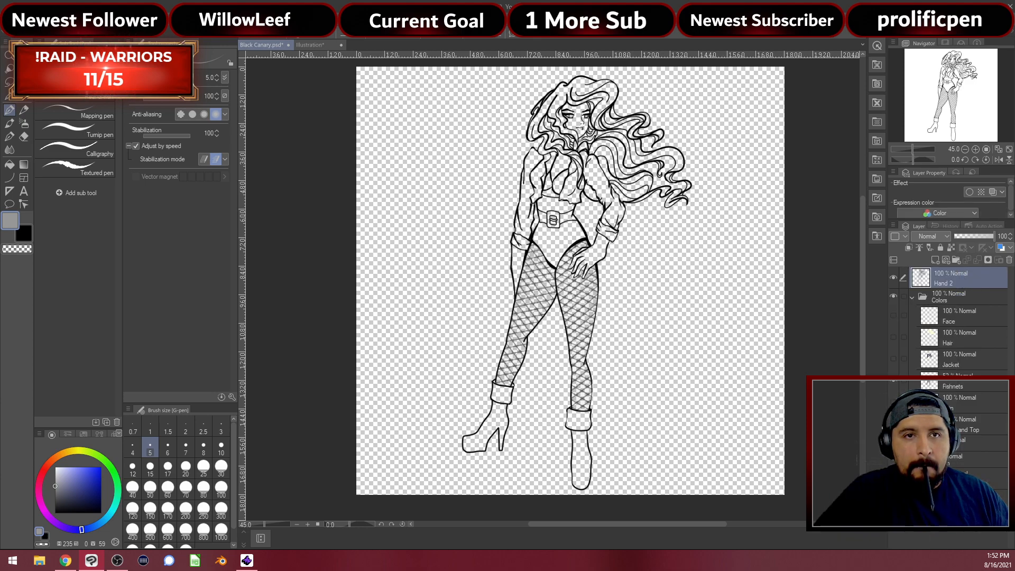
right_click(966, 287)
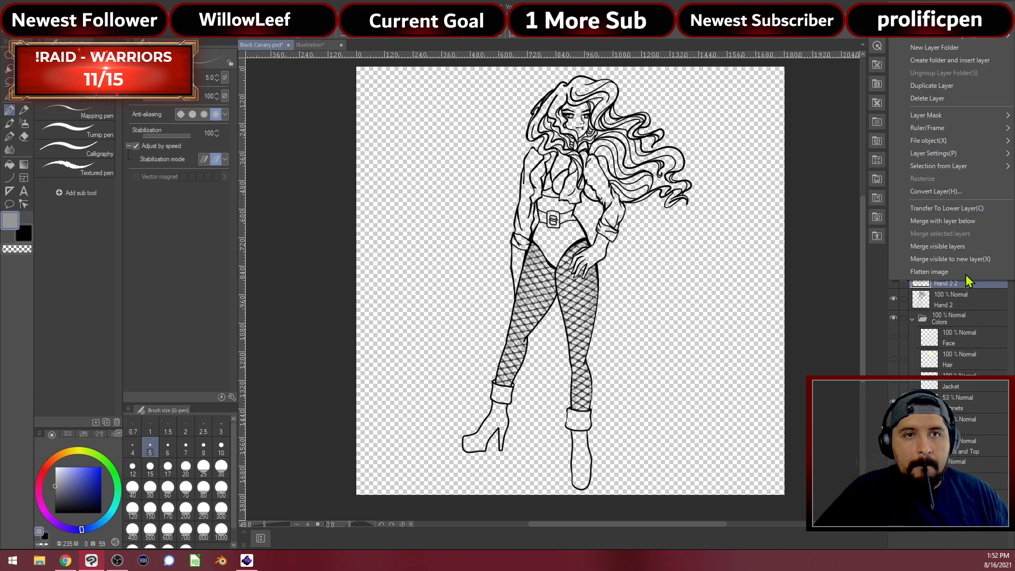
click(956, 86)
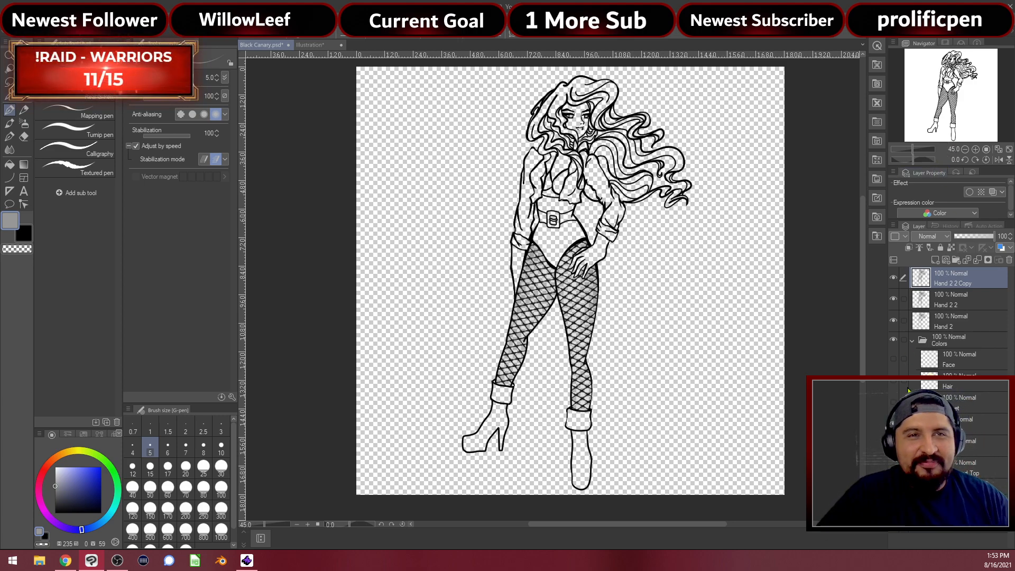
Hide the original Hand 2 layer and turn all the colour layers back on
click(893, 321)
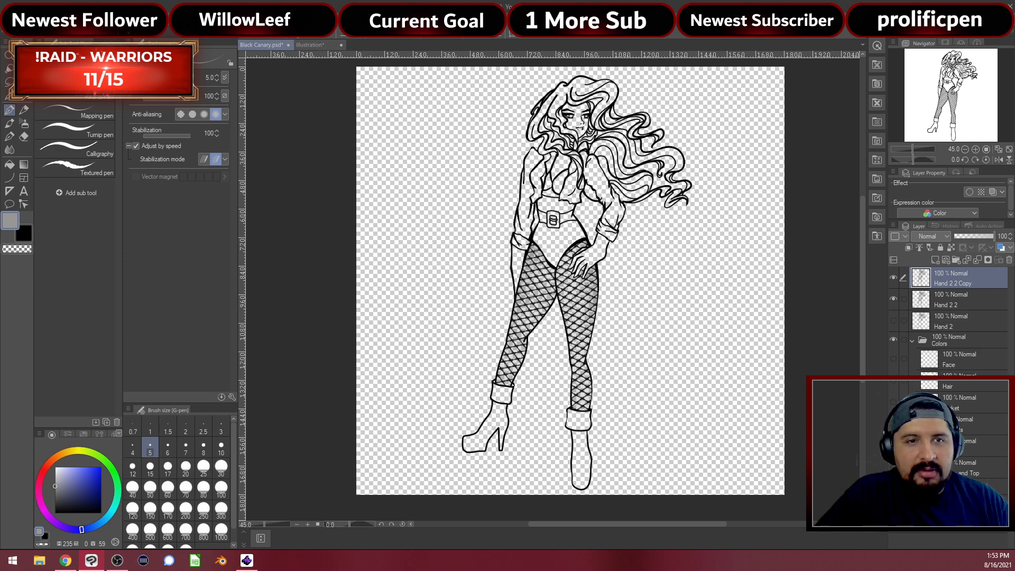
click(894, 424)
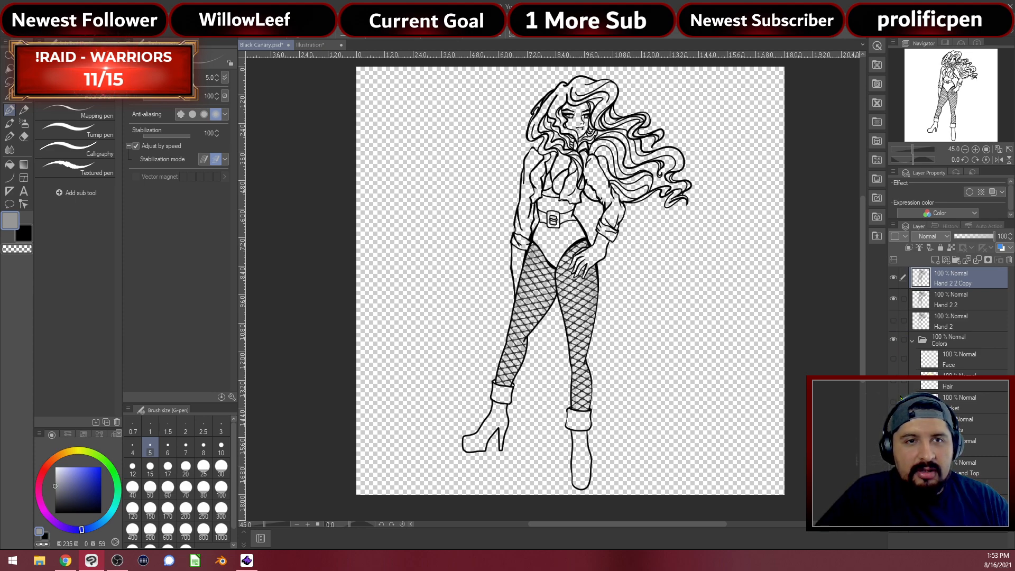
click(894, 359)
click(894, 384)
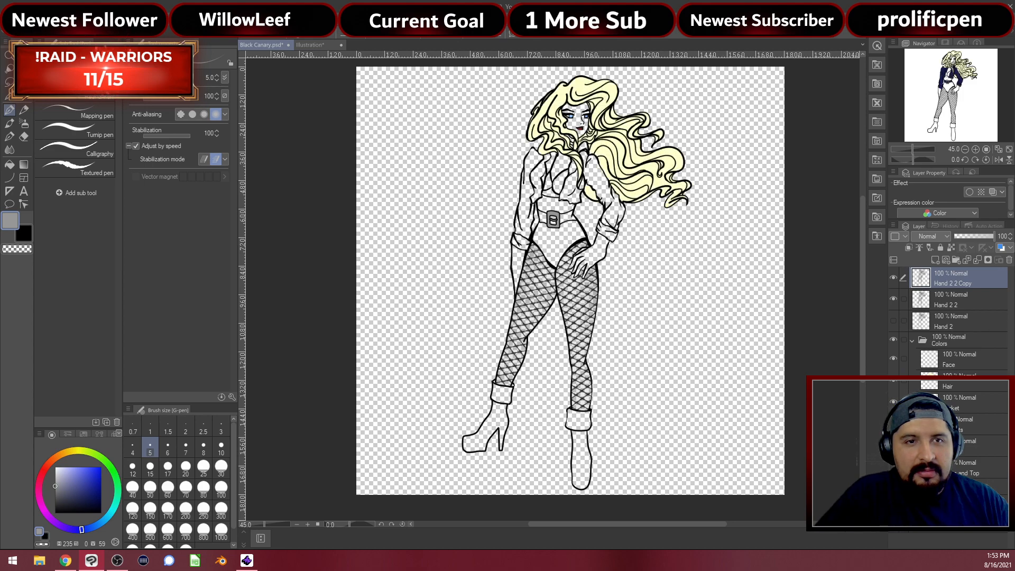
click(893, 403)
click(894, 424)
click(893, 446)
click(894, 468)
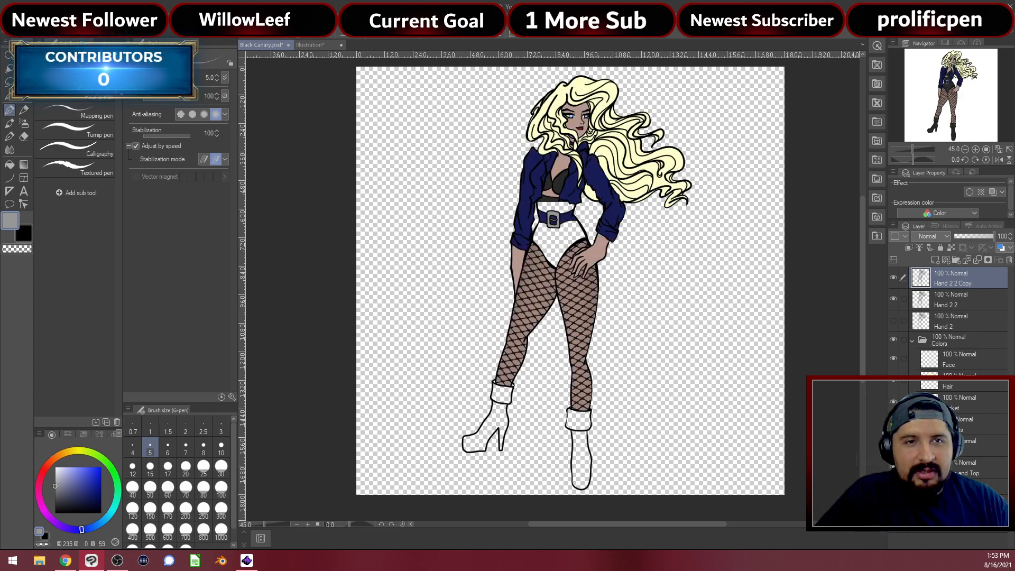
Check the Colors folder's visibility and fishnets layer, leaving the folder collapsed
click(913, 341)
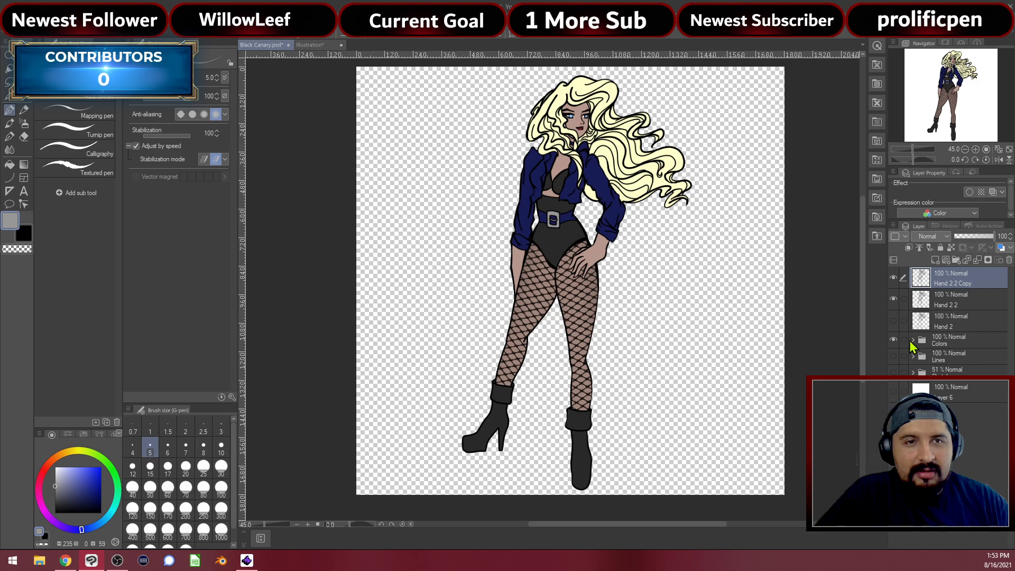
click(897, 341)
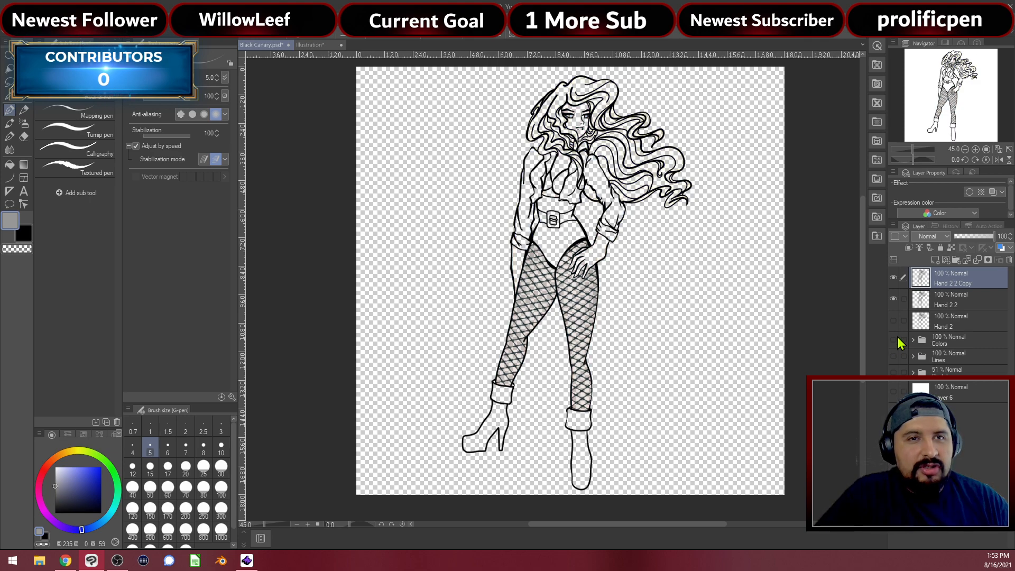
click(894, 342)
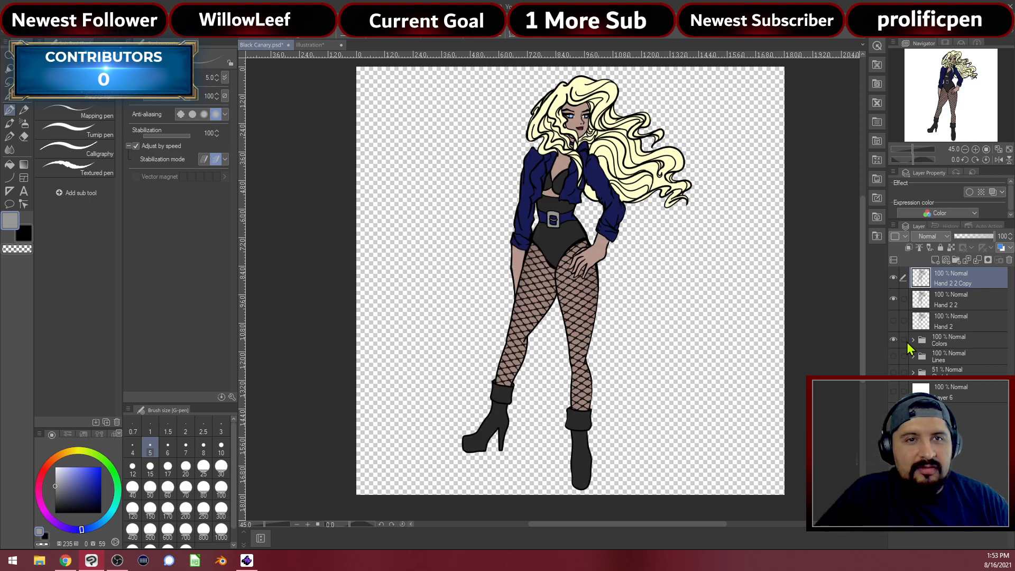
click(913, 341)
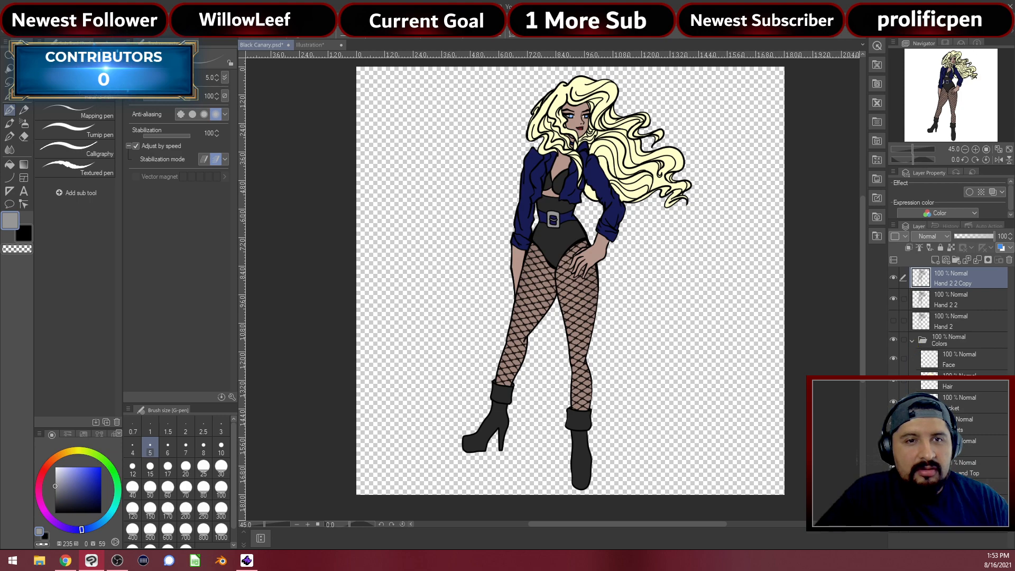
click(893, 423)
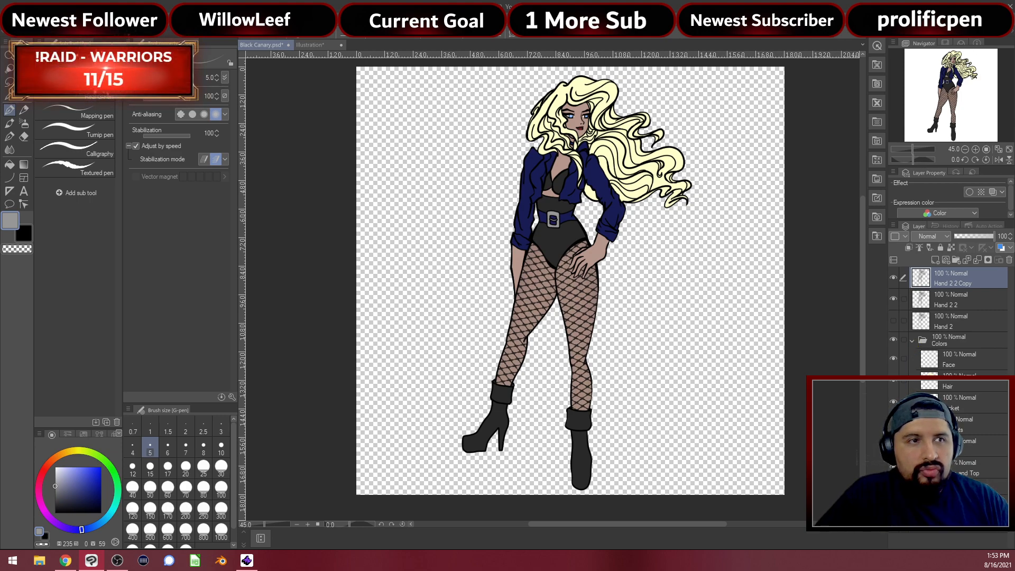
click(913, 343)
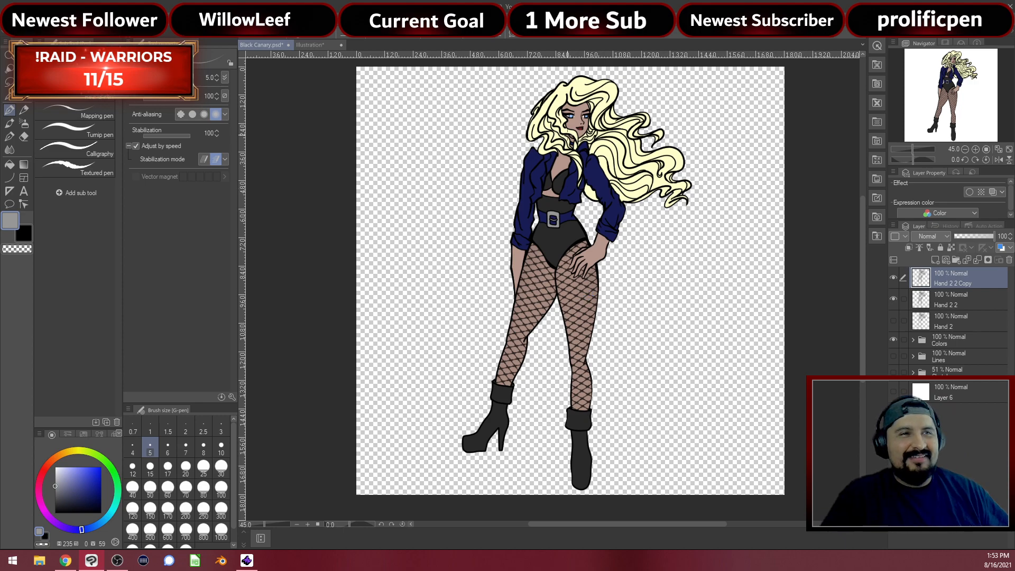
Hide both Hand 2 2 layers and merge the visible Colors folder into a new Colors 2 layer
scroll(563, 135, up, 2)
scroll(600, 114, up, 5)
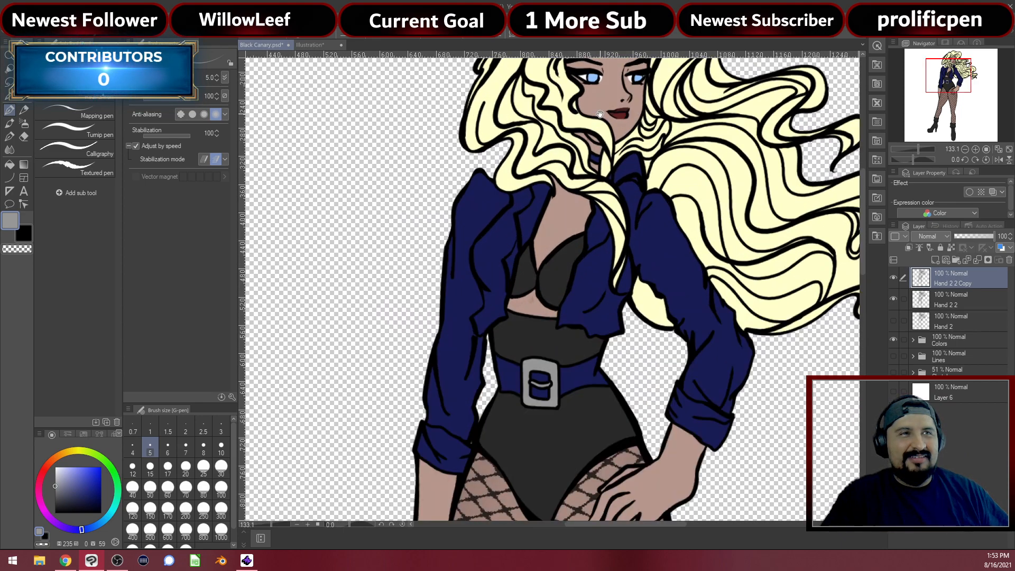
drag(601, 114, 534, 222)
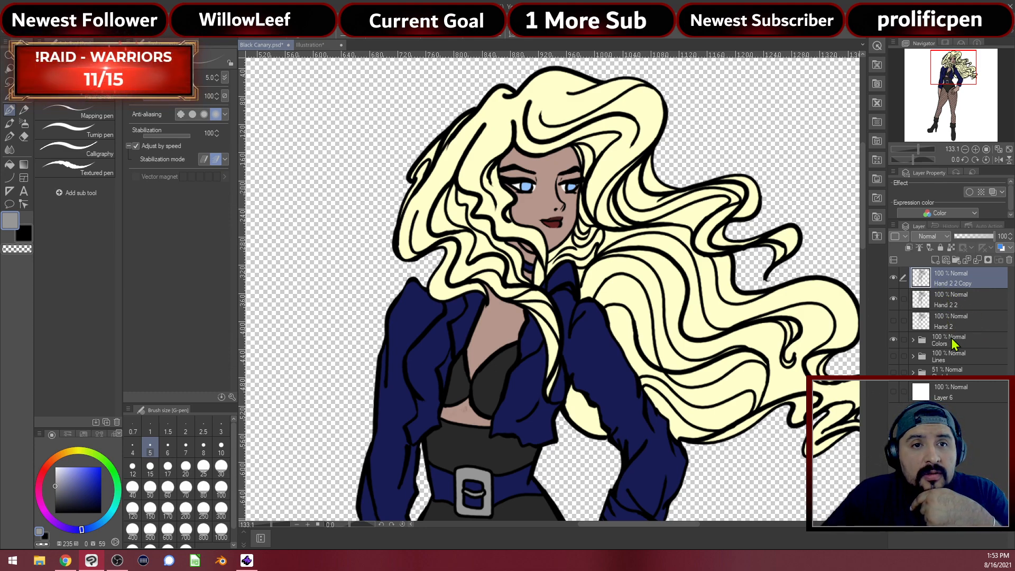
click(893, 298)
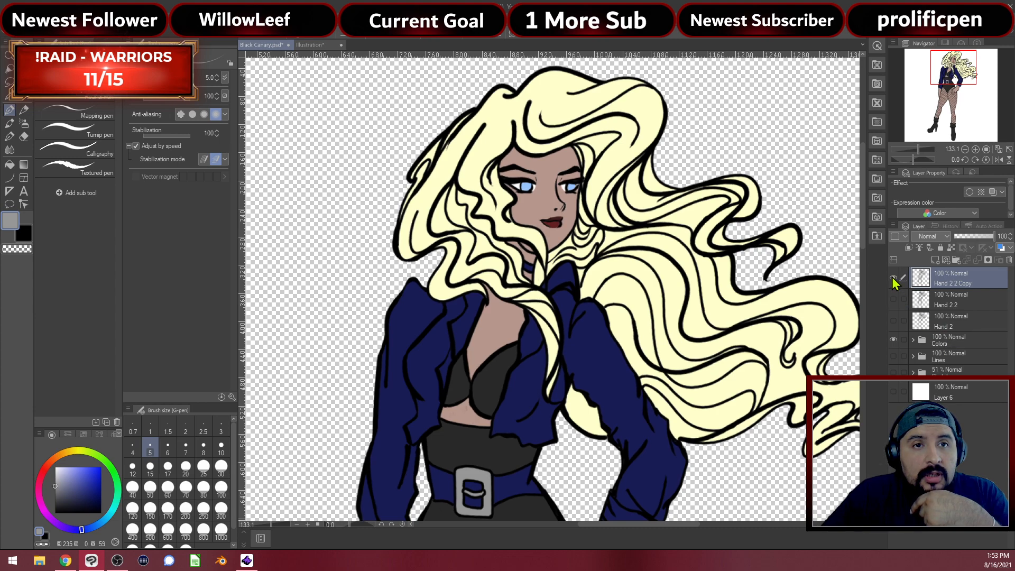
click(893, 277)
right_click(951, 340)
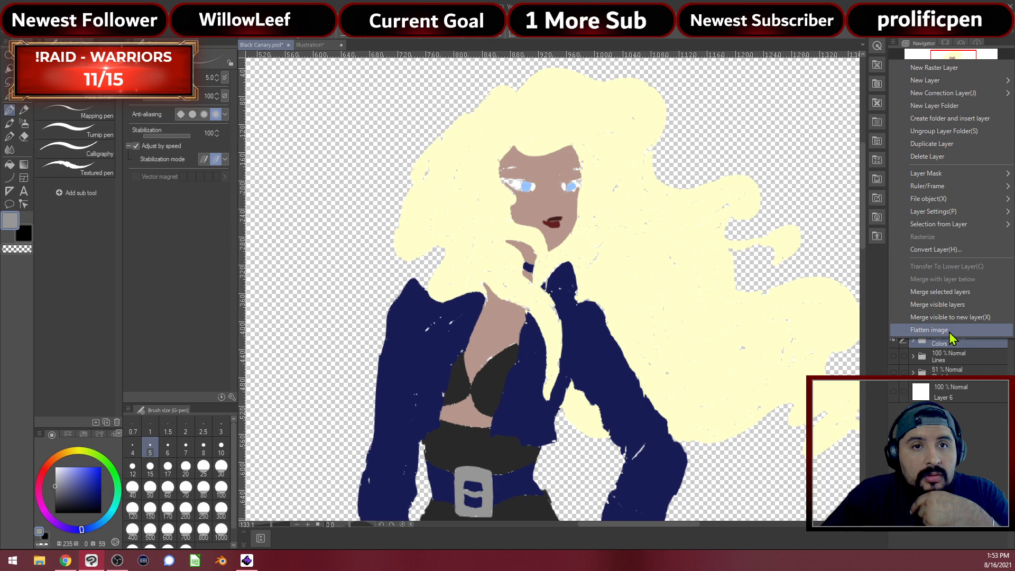
click(957, 320)
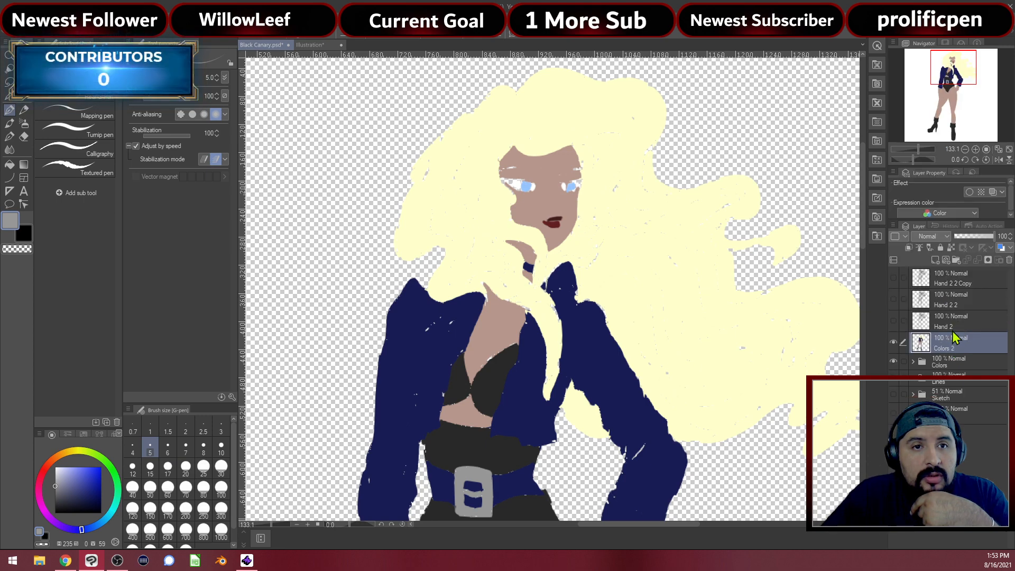
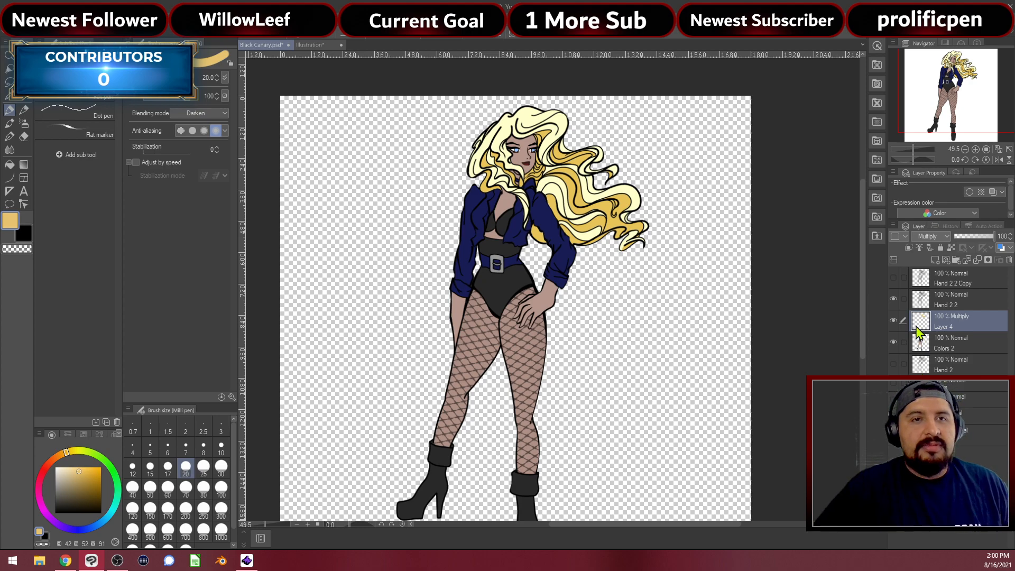
Hide Layer 4 and Colors 2 so only line art shows, and make the line art layer active
click(894, 321)
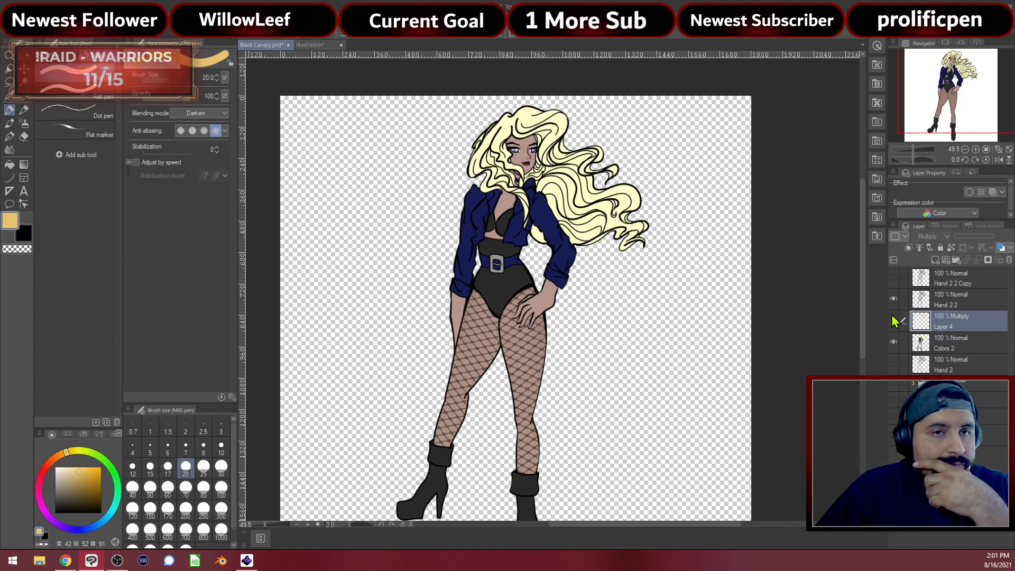
click(894, 342)
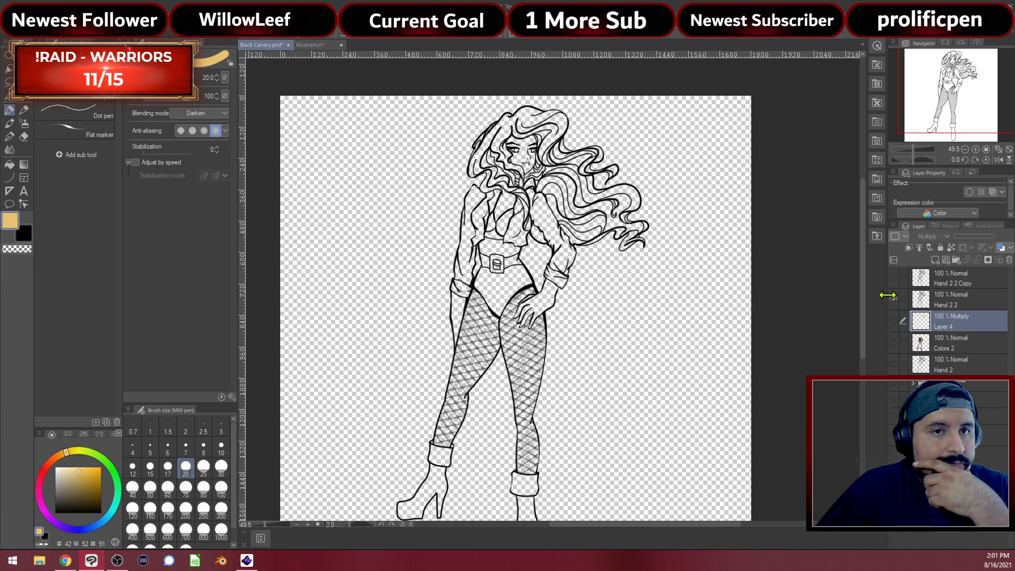
click(894, 300)
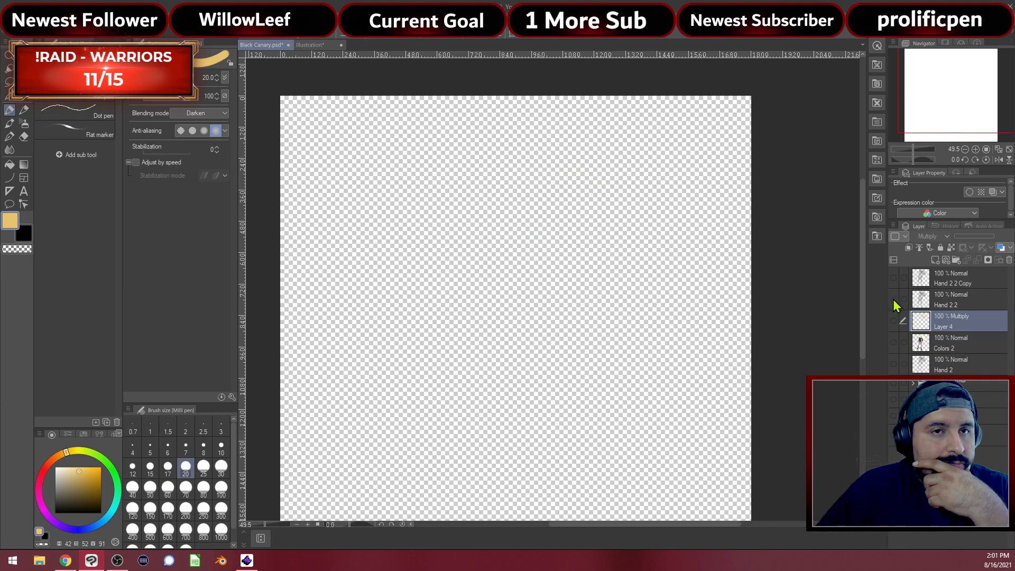
click(893, 300)
click(934, 300)
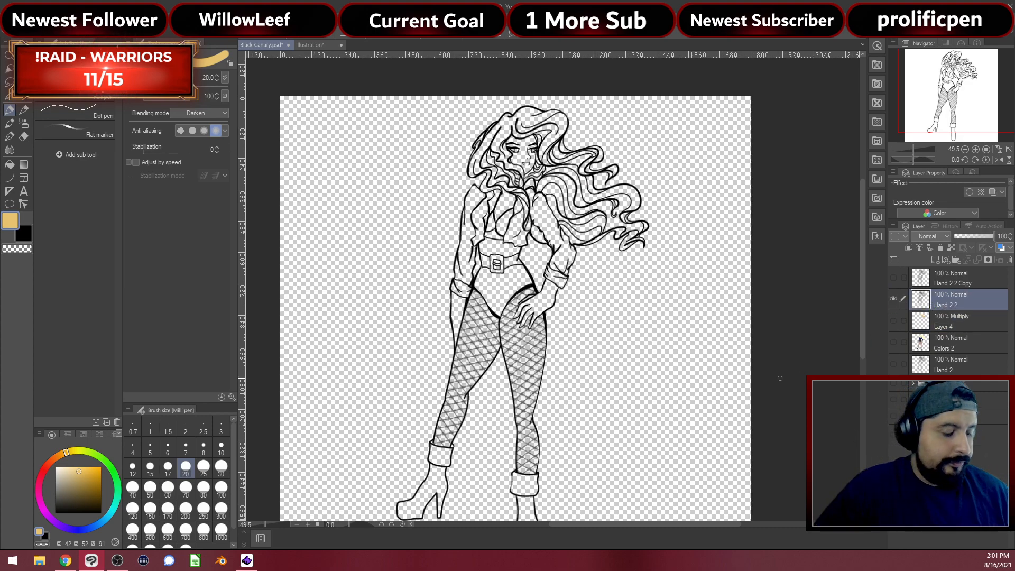
Use Auto Select (G) to select the figure's area bounded by the line art
key(g)
scroll(637, 388, down, 2)
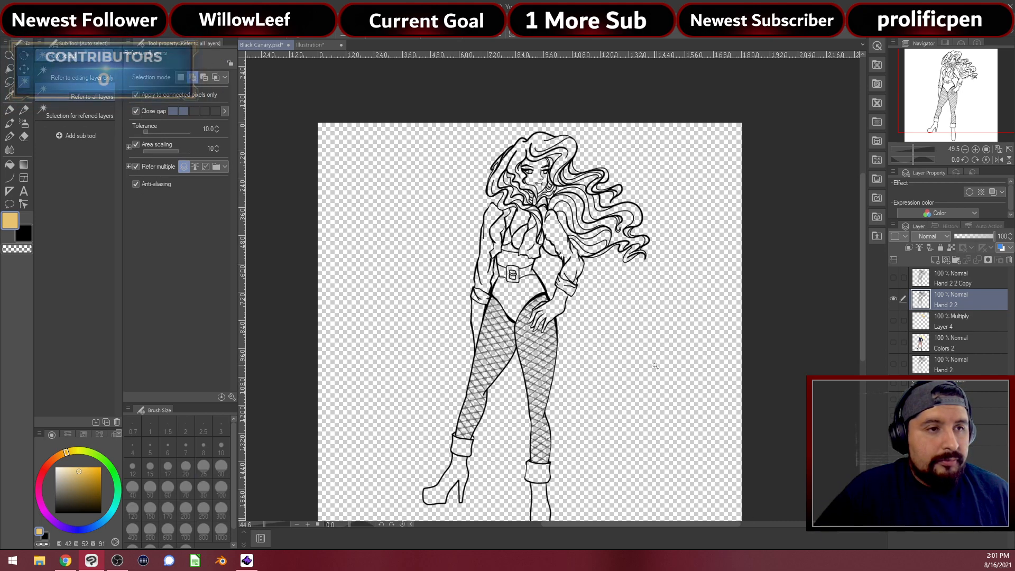
click(615, 355)
scroll(593, 332, up, 4)
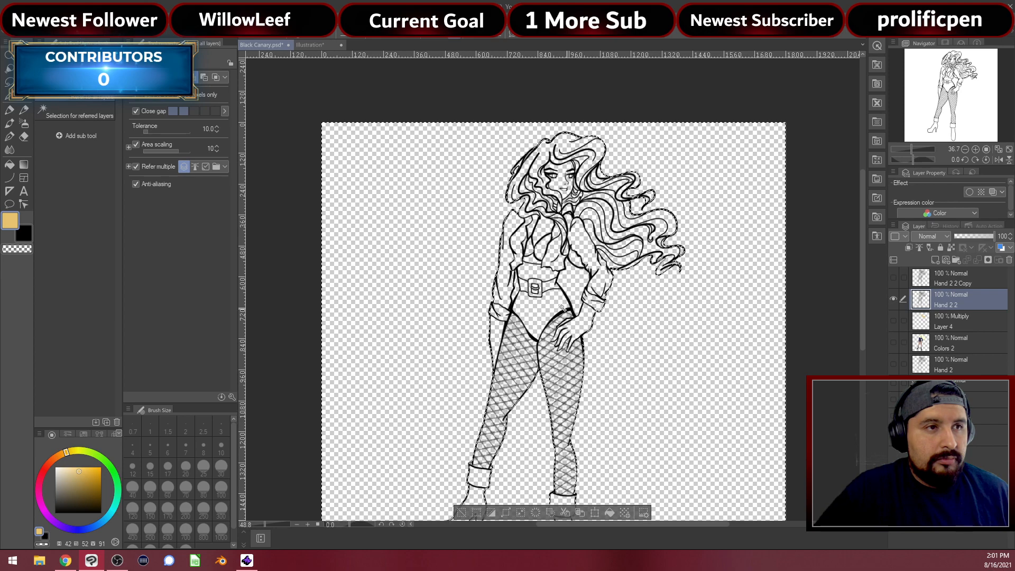
scroll(550, 296, up, 2)
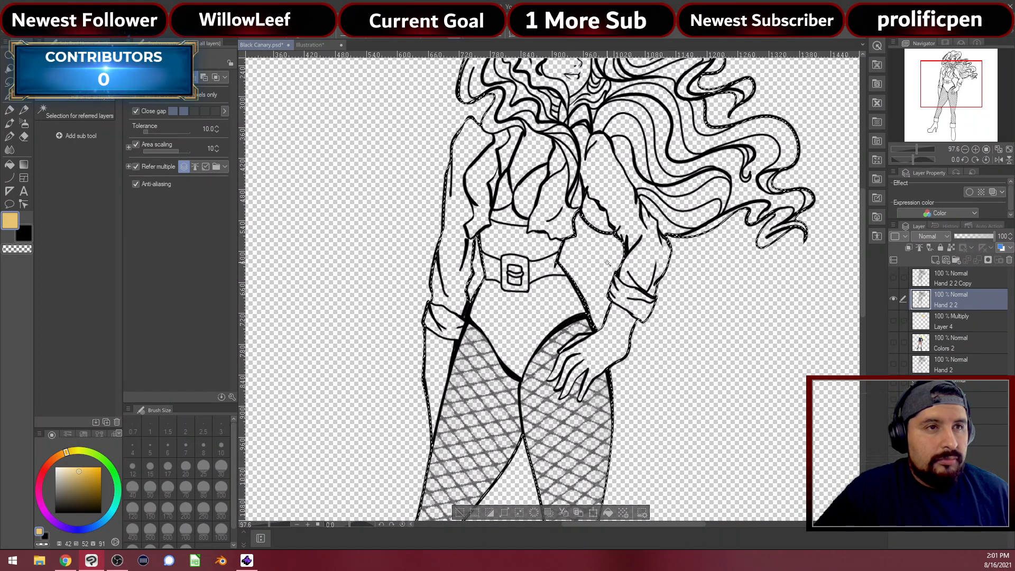
drag(579, 226, 589, 321)
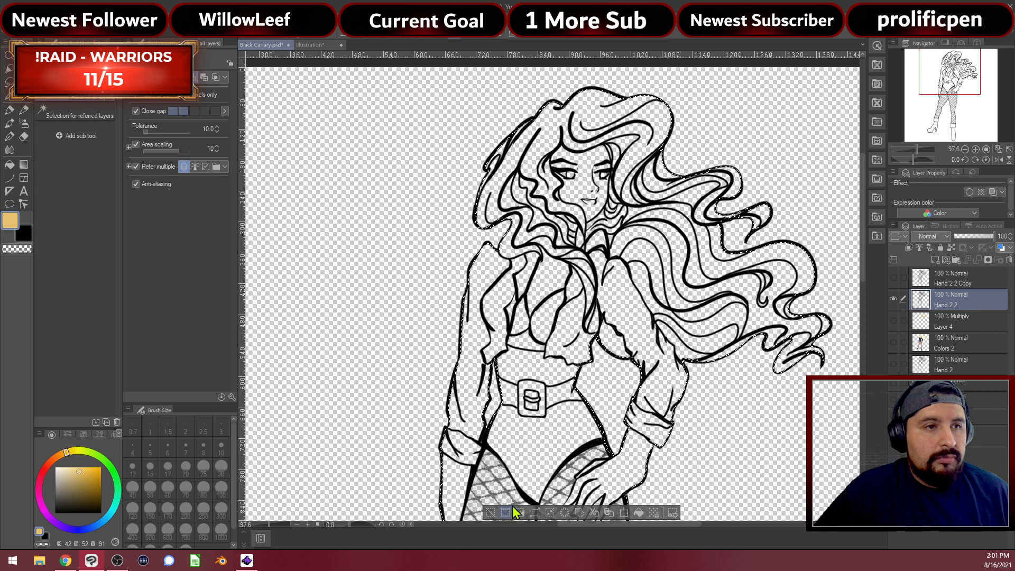
click(955, 346)
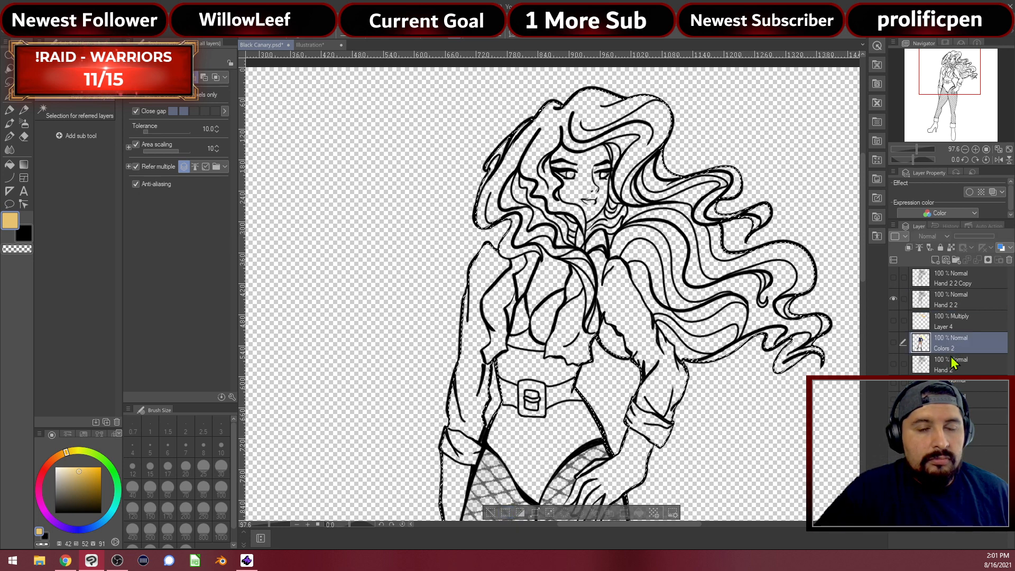
Add Layer 5 below the colours, fill the figure selection with very light grey, then deselect
click(955, 365)
click(936, 259)
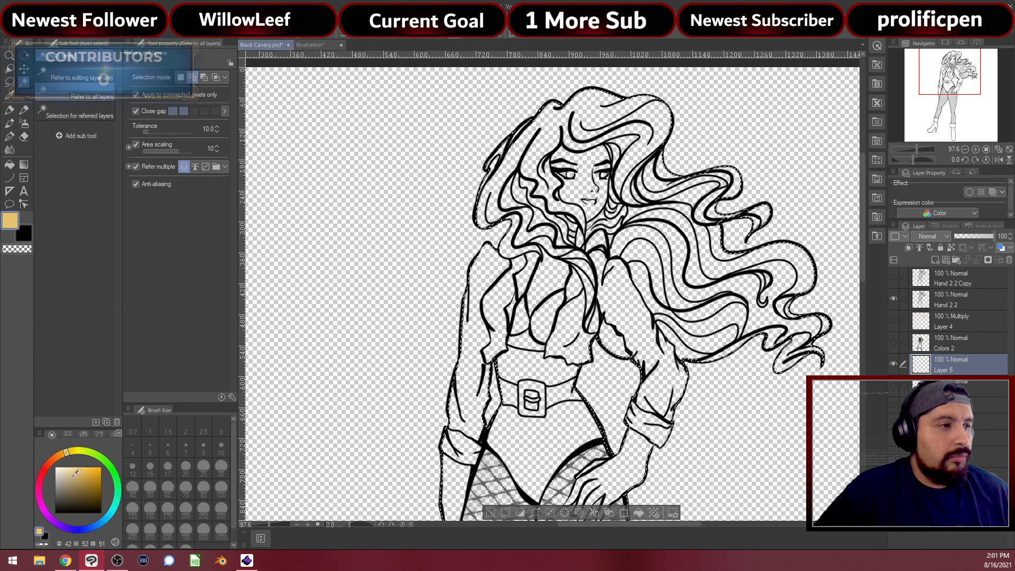
drag(59, 476, 38, 473)
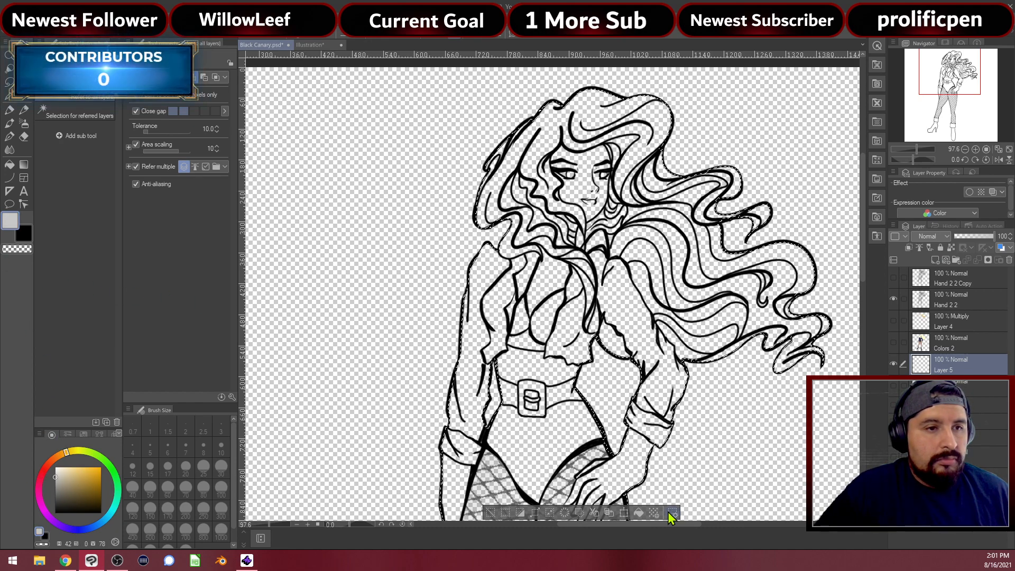
click(639, 512)
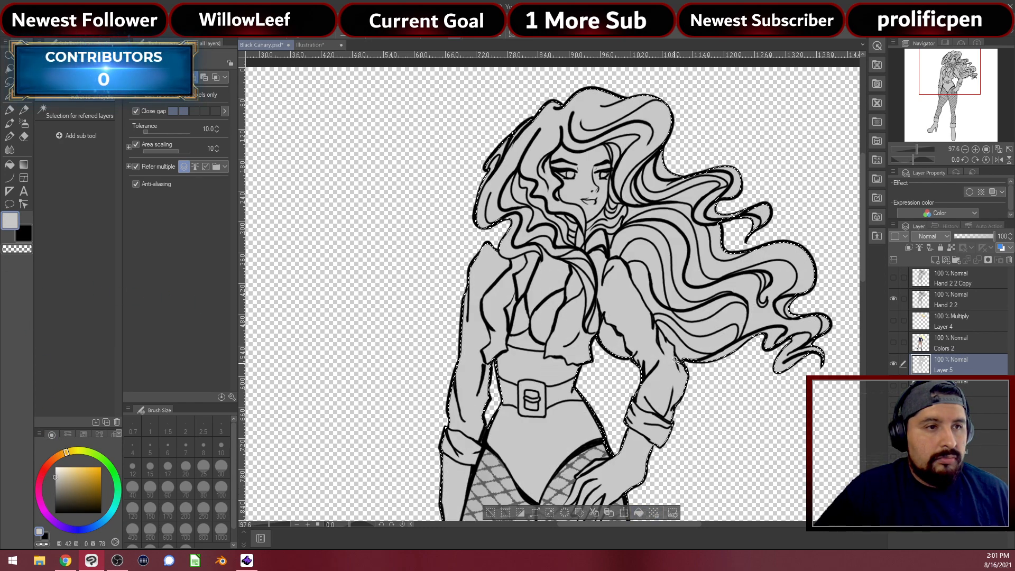
key(ctrl+d)
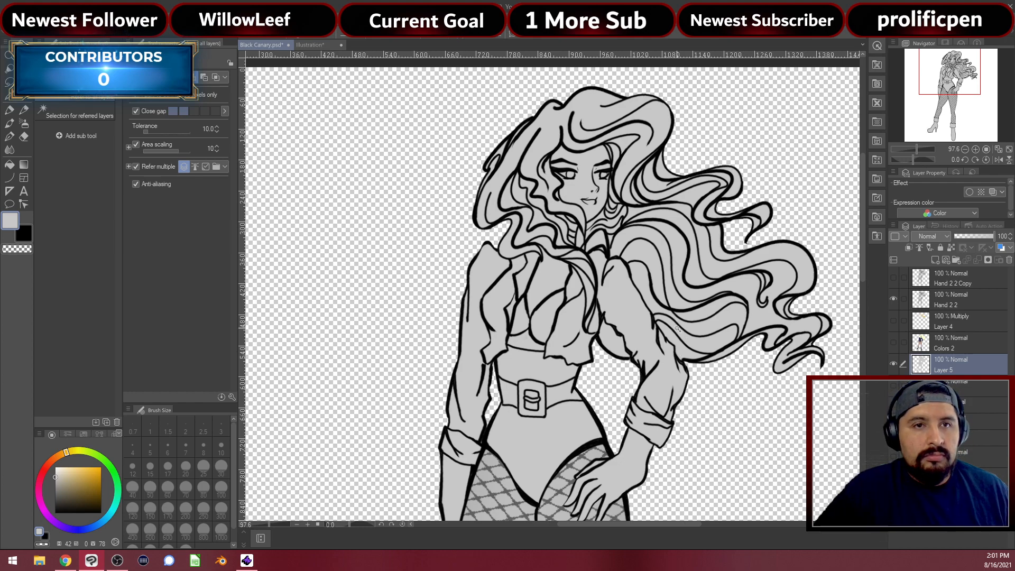
drag(674, 324, 538, 260)
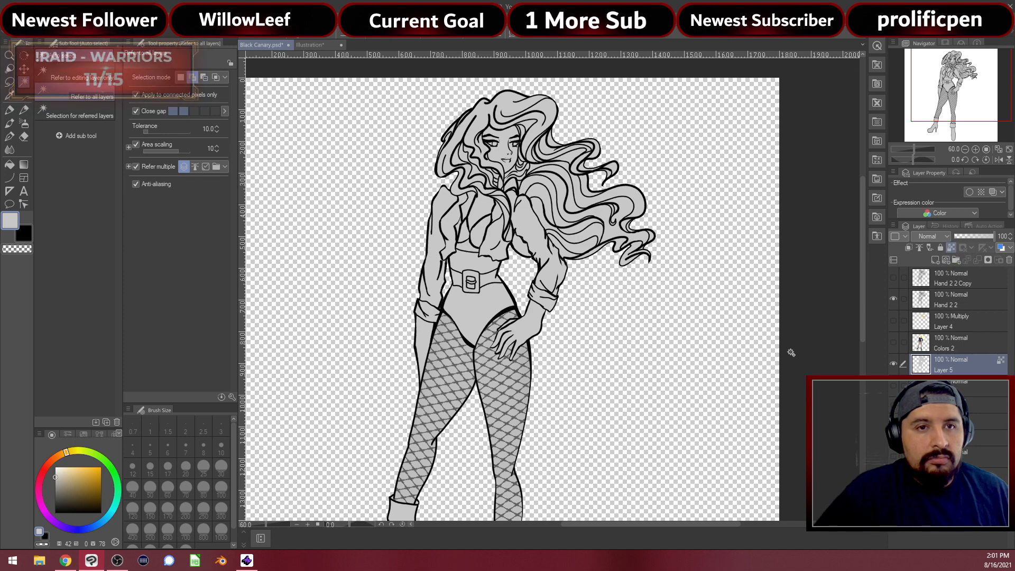
scroll(498, 365, up, 1)
Switch to the soft airbrush with a darker grey for shading
drag(508, 291, 515, 260)
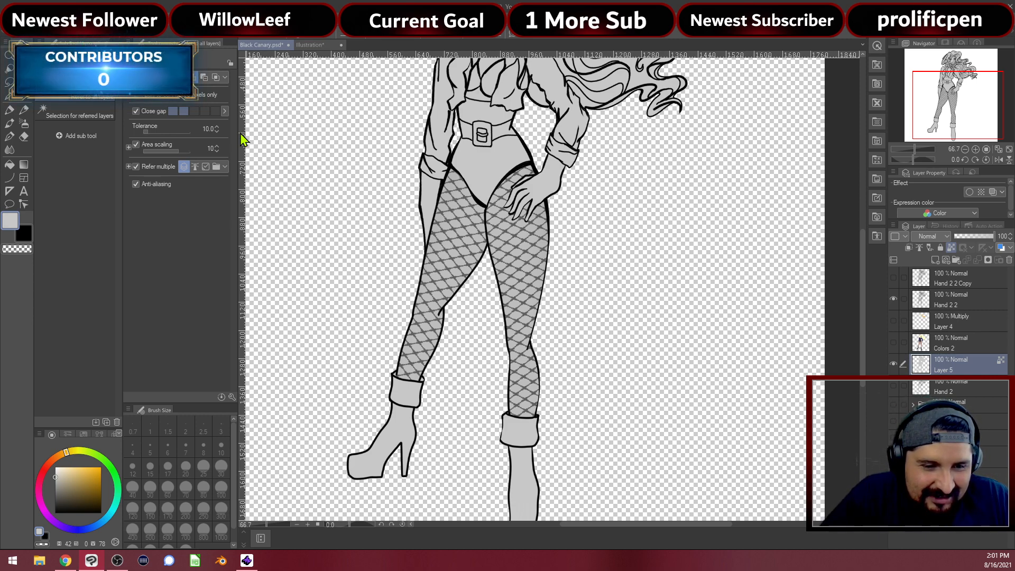
scroll(274, 170, down, 1)
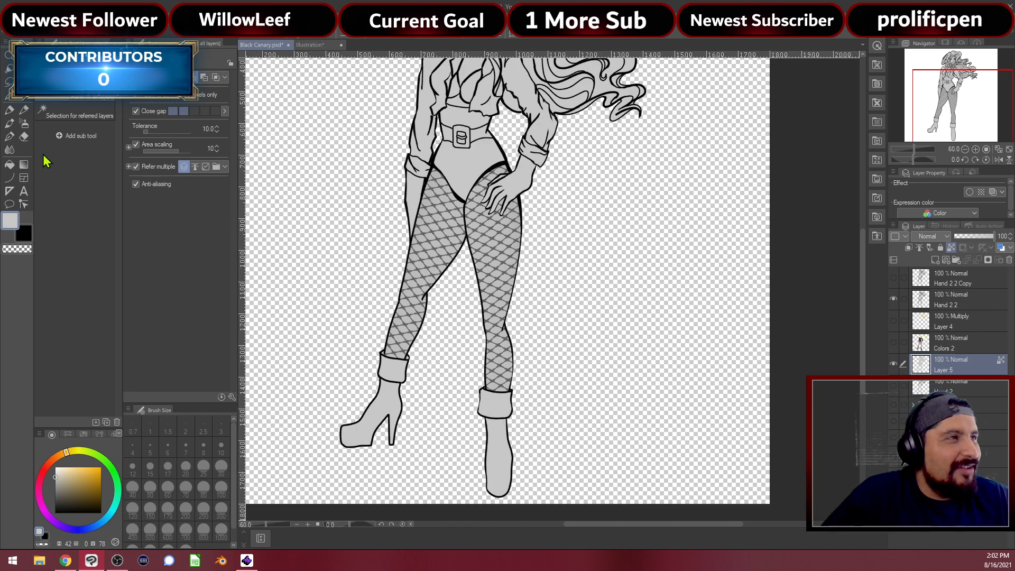
click(24, 125)
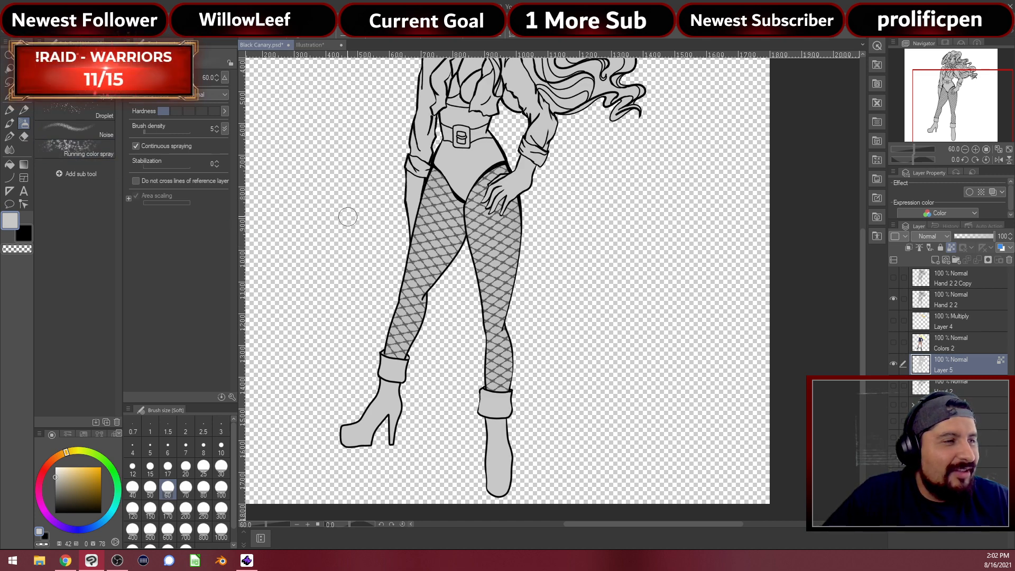
drag(60, 492, 38, 491)
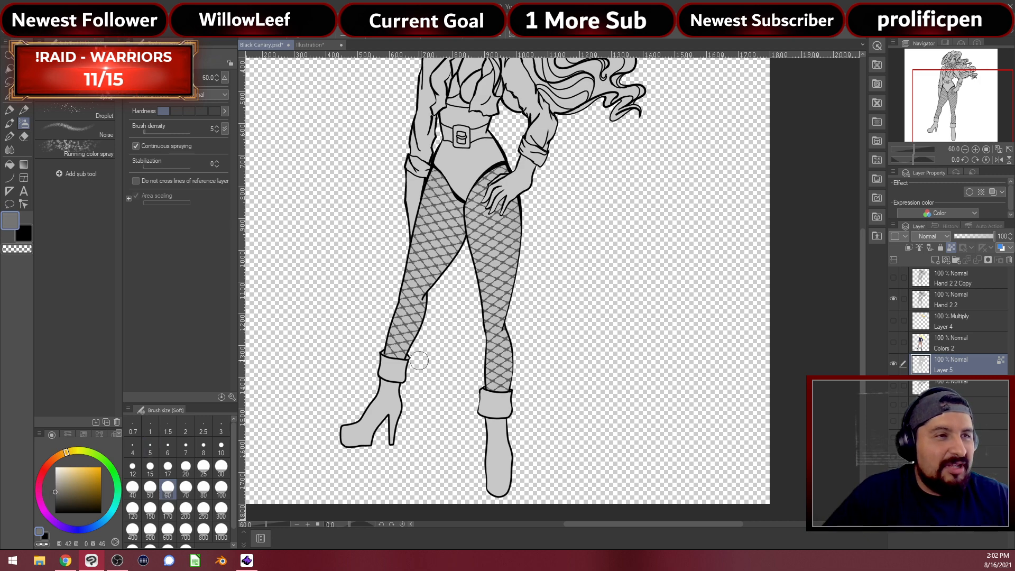
Airbrush soft grey shading on both boots' toes, cuffs and sides
scroll(547, 400, up, 5)
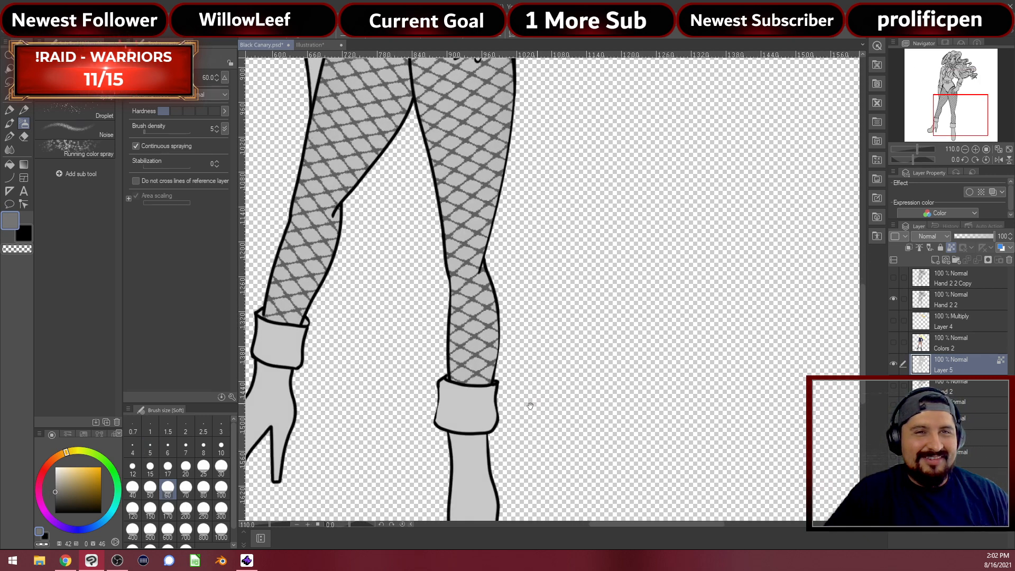
drag(598, 288, 605, 239)
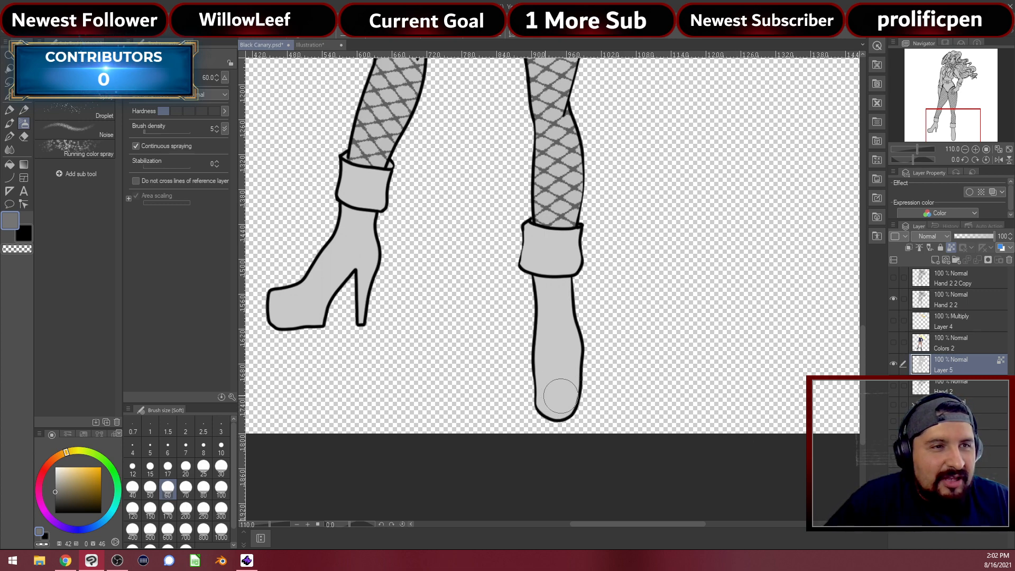
mouse_move(542, 395)
mouse_down()
mouse_move(564, 397)
mouse_move(544, 402)
mouse_move(566, 409)
mouse_move(578, 382)
mouse_move(564, 388)
mouse_move(571, 344)
mouse_move(559, 423)
mouse_move(579, 323)
mouse_move(545, 408)
mouse_move(576, 322)
mouse_move(574, 331)
mouse_move(575, 305)
mouse_move(551, 287)
mouse_move(573, 283)
mouse_move(573, 360)
mouse_up()
mouse_move(572, 325)
mouse_down()
mouse_move(570, 290)
mouse_move(537, 260)
mouse_move(580, 260)
mouse_move(576, 244)
mouse_move(568, 266)
mouse_move(587, 266)
mouse_move(576, 265)
mouse_move(589, 249)
mouse_move(570, 268)
mouse_move(583, 262)
mouse_move(570, 368)
mouse_move(577, 343)
mouse_up()
mouse_move(281, 322)
mouse_down()
mouse_move(305, 317)
mouse_move(283, 316)
mouse_move(287, 305)
mouse_move(324, 302)
mouse_move(323, 311)
mouse_move(343, 276)
mouse_up()
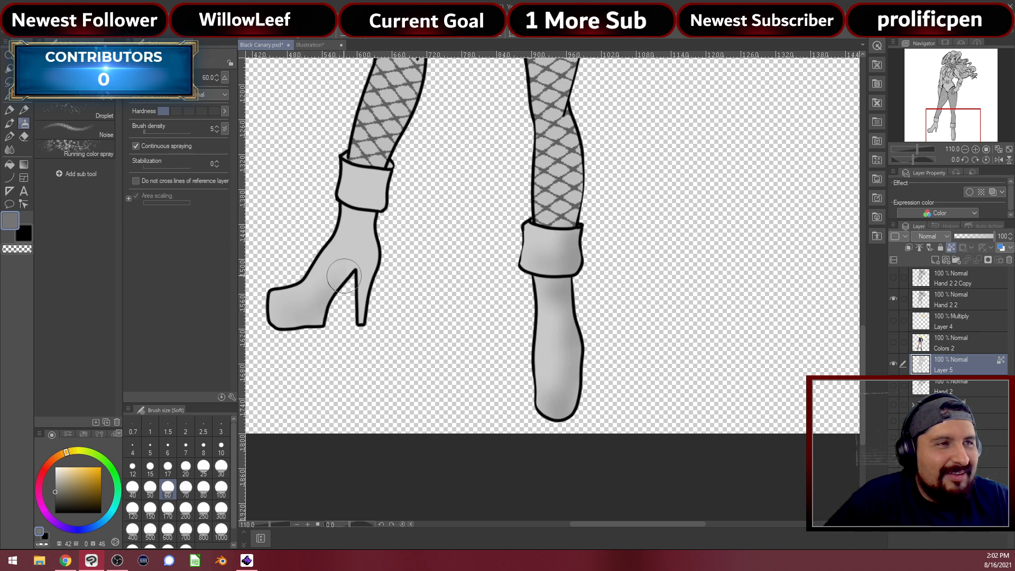
mouse_move(365, 311)
mouse_down()
mouse_move(378, 212)
mouse_move(362, 316)
mouse_move(376, 228)
mouse_move(360, 208)
mouse_move(383, 195)
mouse_move(384, 177)
mouse_move(380, 209)
mouse_move(377, 177)
mouse_up()
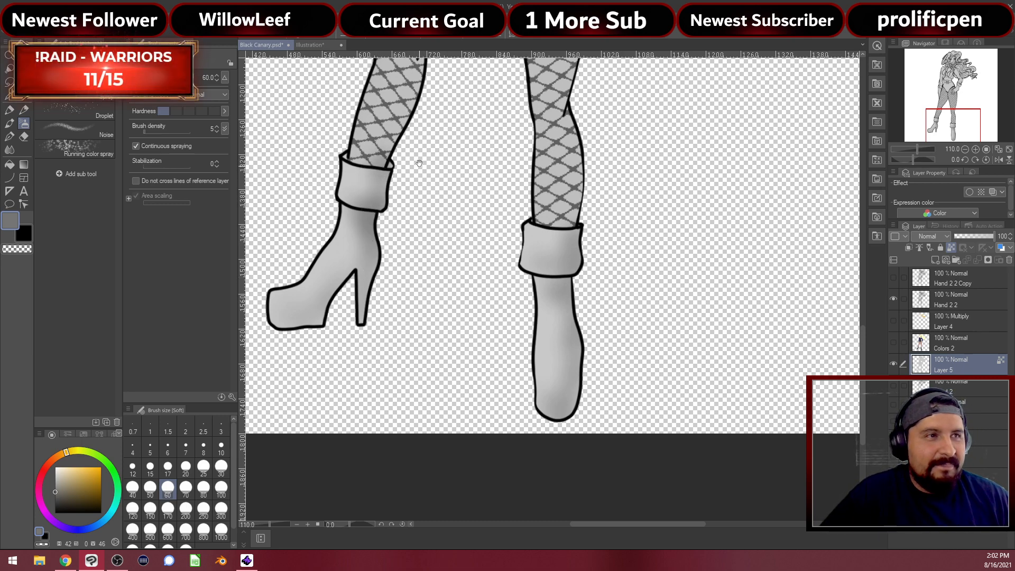
drag(419, 163, 409, 406)
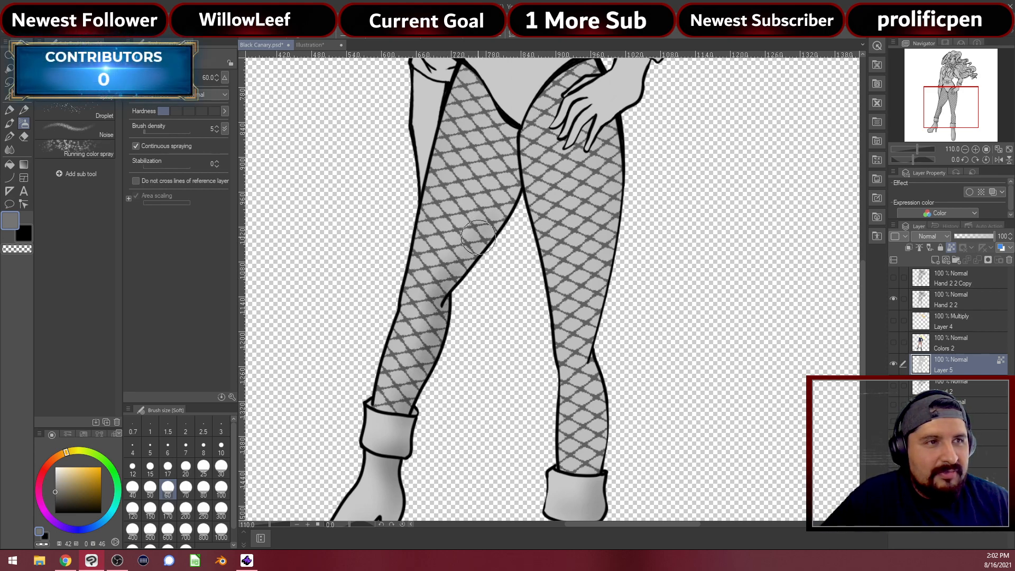
Build up soft shading along the left leg's inner thigh up to the crotch
mouse_move(495, 207)
mouse_down()
mouse_move(504, 177)
mouse_move(494, 132)
mouse_up()
drag(483, 246, 493, 130)
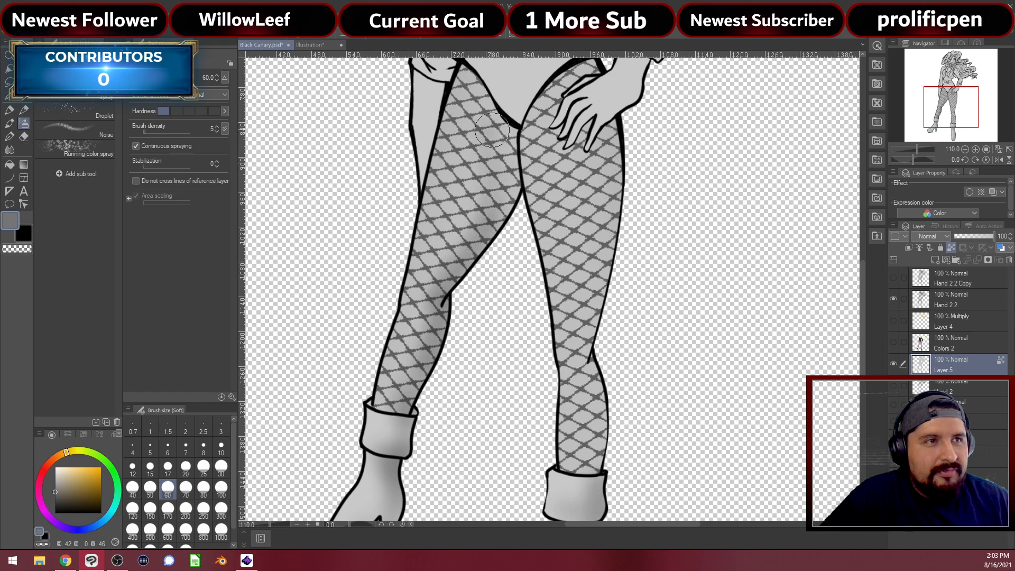
mouse_move(513, 196)
mouse_down()
mouse_move(512, 150)
mouse_move(517, 175)
mouse_up()
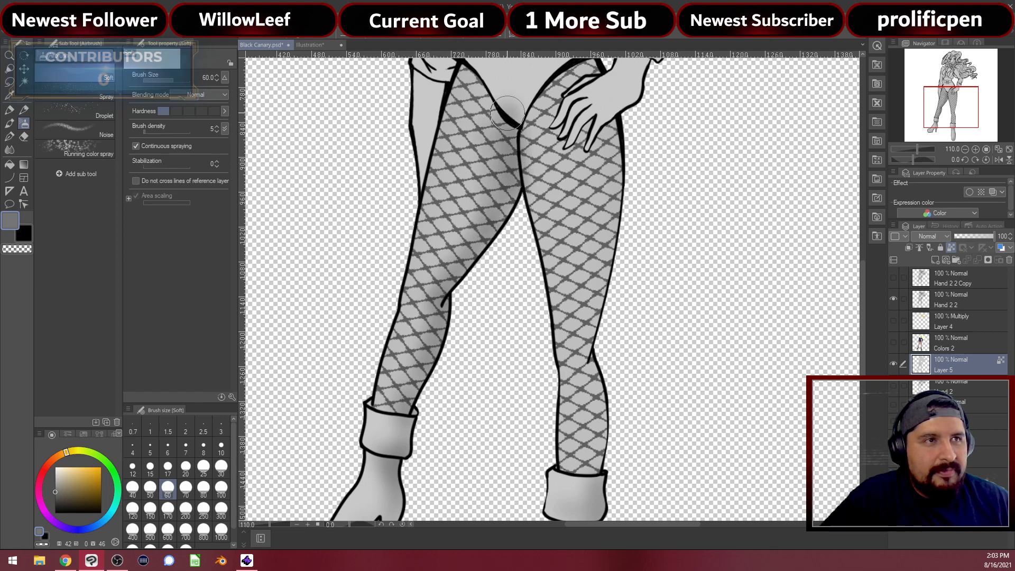
drag(485, 96, 509, 150)
Shade the right leg's upper inner thigh and its lower leg
drag(509, 186, 463, 206)
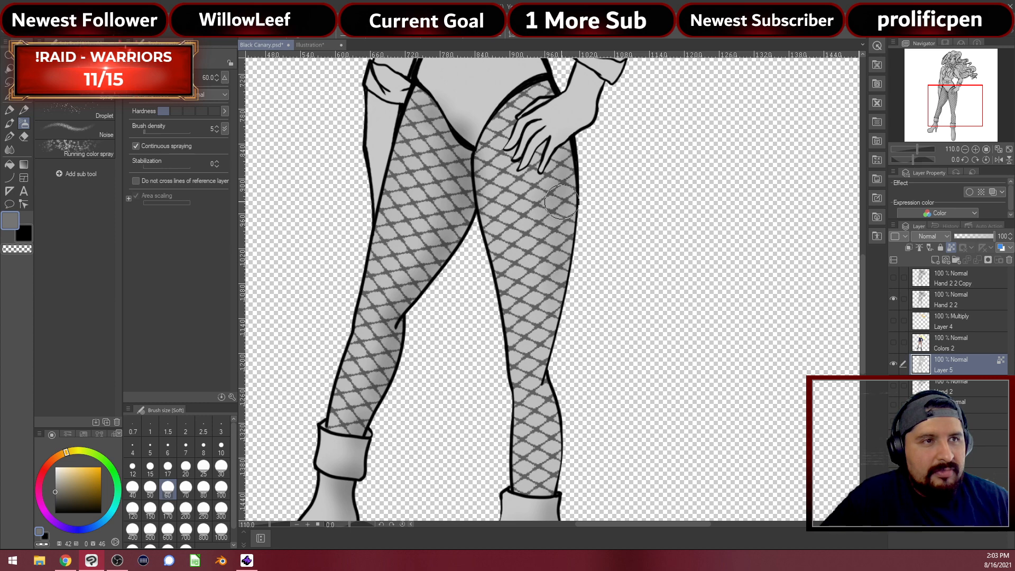
drag(555, 306, 548, 208)
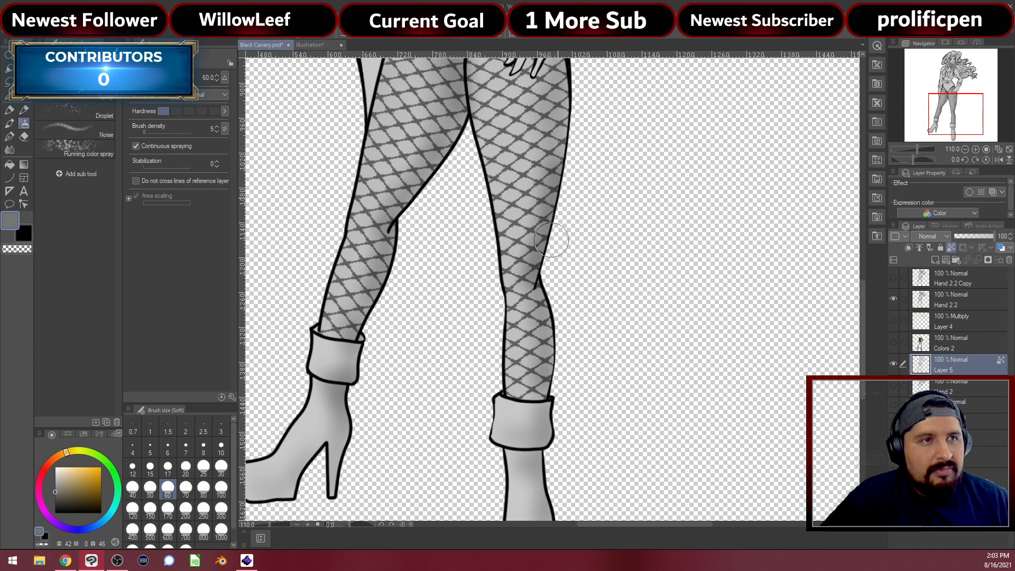
scroll(552, 236, up, 5)
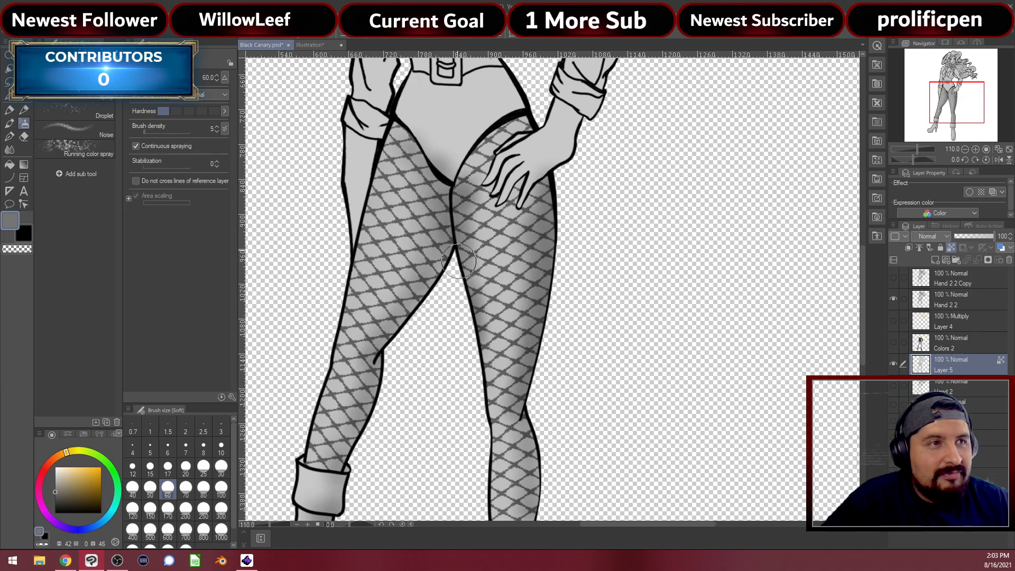
mouse_move(473, 224)
mouse_down()
mouse_move(479, 361)
mouse_move(497, 385)
mouse_move(482, 406)
mouse_move(487, 460)
mouse_move(497, 434)
mouse_move(489, 262)
mouse_move(483, 272)
mouse_up()
drag(477, 336, 476, 308)
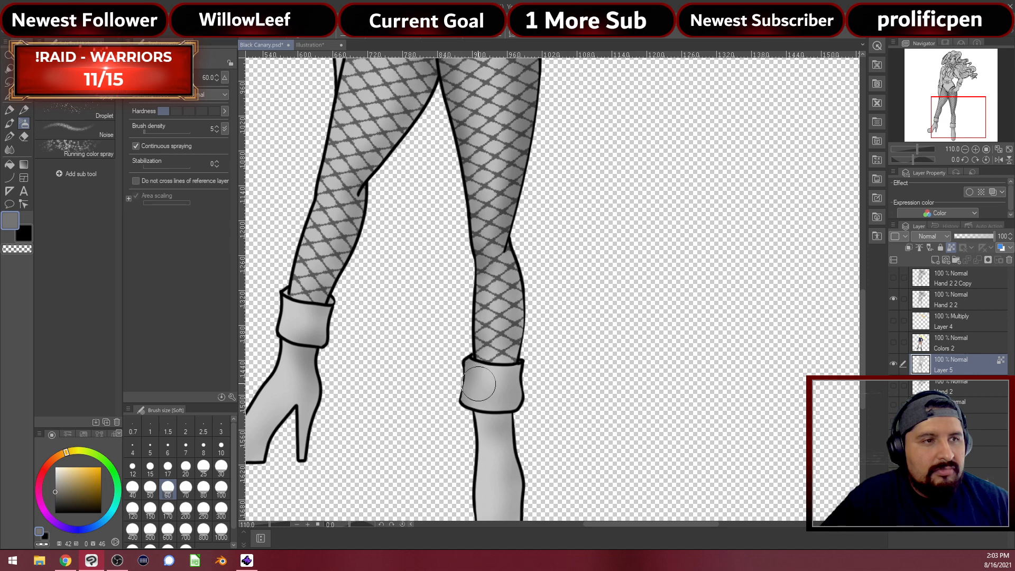
Deepen the shading on the right boot's side and toe and the left boot's toe
mouse_move(477, 444)
mouse_down()
mouse_move(475, 343)
mouse_move(470, 439)
mouse_move(484, 444)
mouse_up()
mouse_move(463, 402)
mouse_down()
mouse_move(464, 430)
mouse_move(488, 457)
mouse_move(499, 463)
mouse_move(513, 451)
mouse_move(490, 465)
mouse_move(486, 457)
mouse_up()
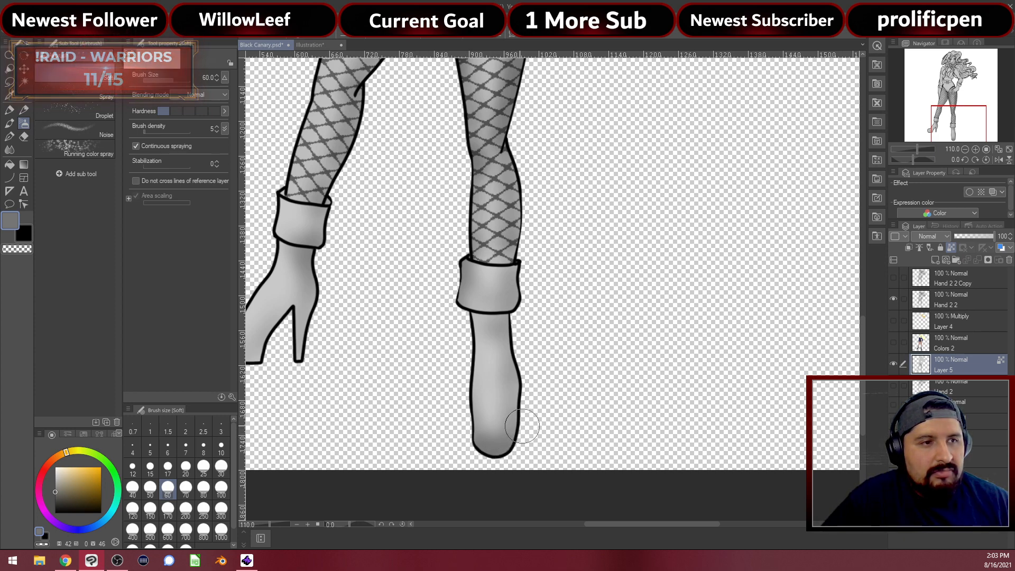
mouse_move(447, 377)
mouse_down()
mouse_move(529, 387)
mouse_move(582, 410)
mouse_up()
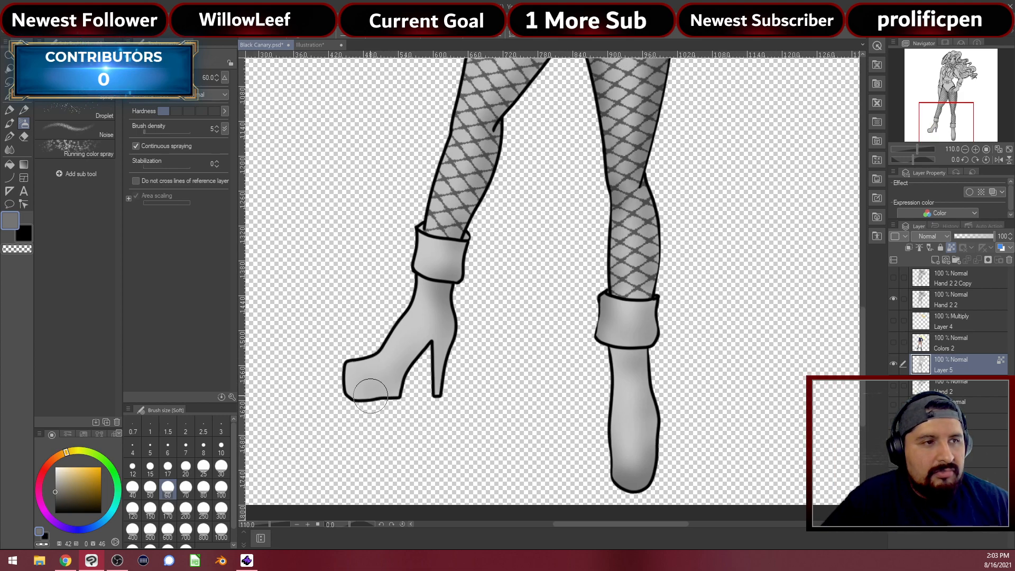
mouse_move(378, 396)
mouse_down()
mouse_move(354, 391)
mouse_move(388, 390)
mouse_move(369, 392)
mouse_move(407, 373)
mouse_move(398, 375)
mouse_move(404, 357)
mouse_move(399, 379)
mouse_move(410, 377)
mouse_move(425, 333)
mouse_move(431, 353)
mouse_move(428, 327)
mouse_move(401, 388)
mouse_move(437, 386)
mouse_up()
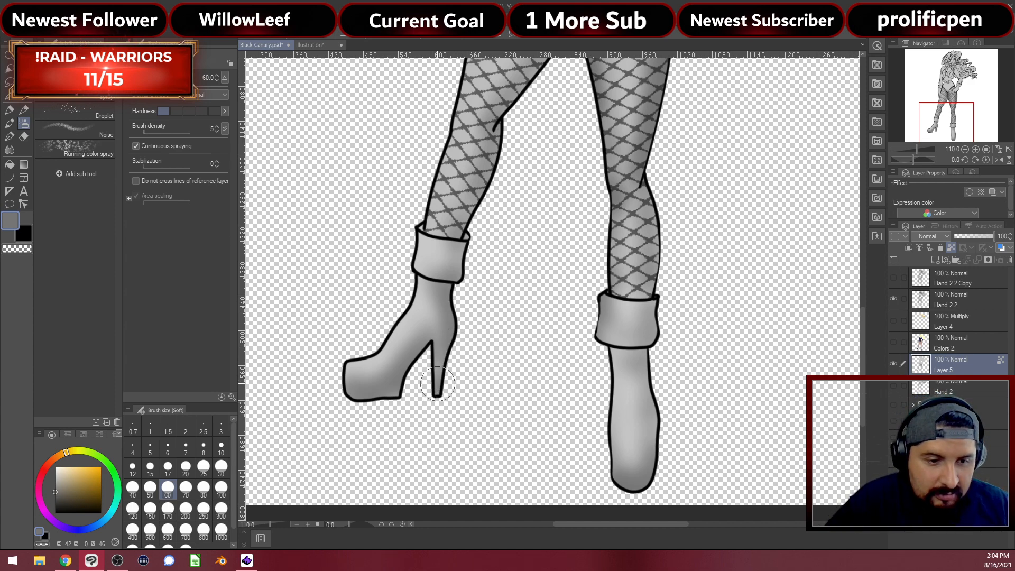
scroll(438, 382, up, 5)
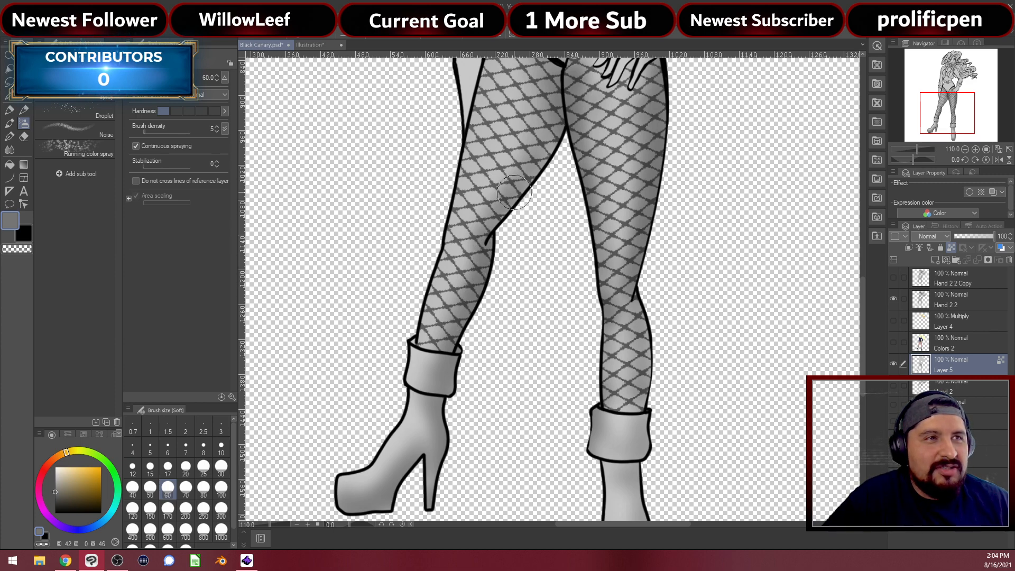
Extend shading from the left thigh up the hip, then shade the left sleeve cuff and waist
drag(542, 161, 515, 321)
drag(530, 281, 482, 181)
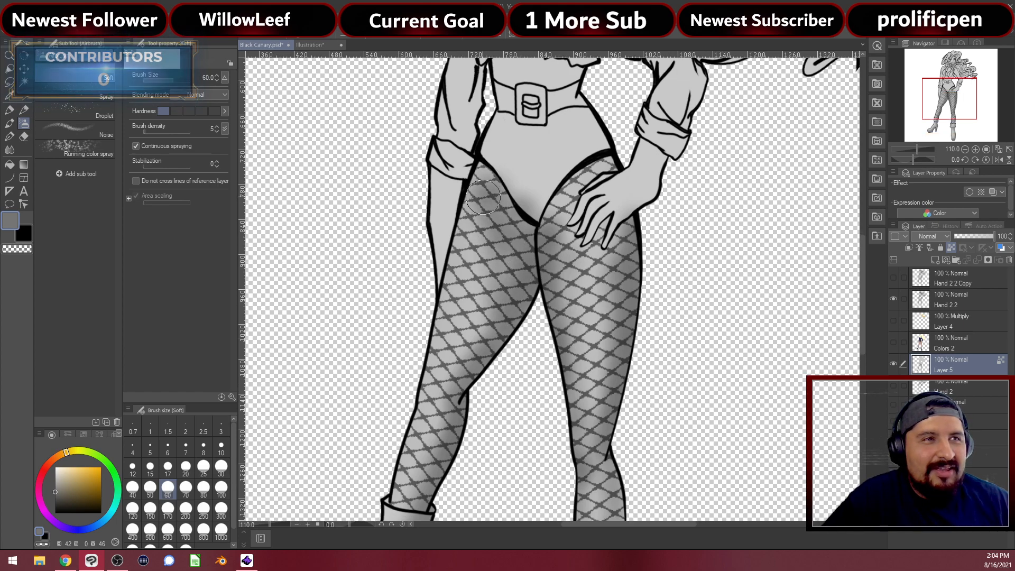
mouse_move(536, 215)
mouse_down()
mouse_move(585, 149)
mouse_move(585, 175)
mouse_move(596, 139)
mouse_move(611, 156)
mouse_move(598, 123)
mouse_move(585, 172)
mouse_move(585, 125)
mouse_move(584, 172)
mouse_up()
drag(584, 126, 570, 233)
mouse_move(439, 311)
mouse_down()
mouse_move(422, 377)
mouse_move(455, 224)
mouse_move(442, 283)
mouse_up()
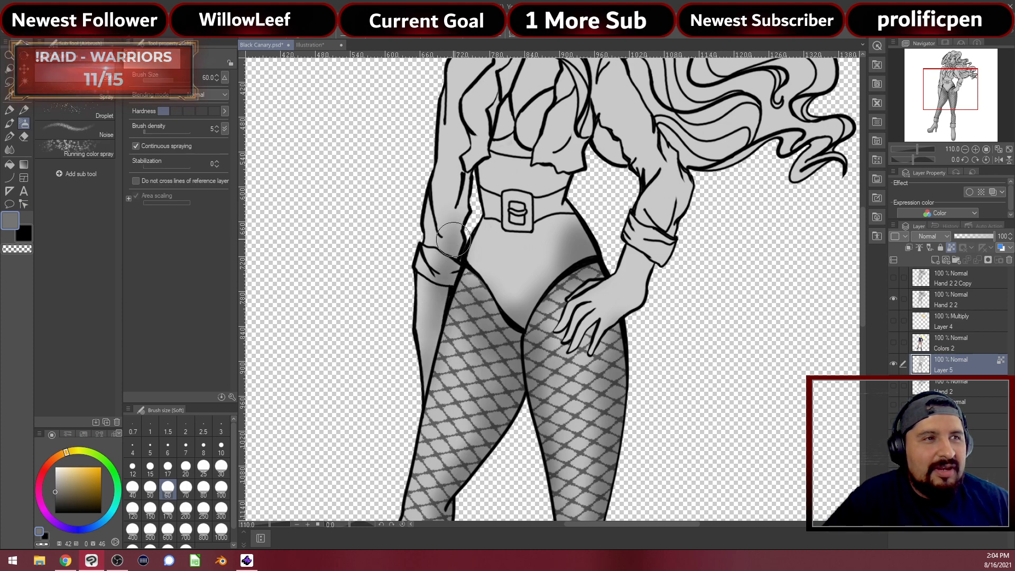
mouse_move(466, 221)
mouse_down()
mouse_move(467, 184)
mouse_move(472, 212)
mouse_up()
mouse_move(564, 217)
mouse_down()
mouse_move(546, 283)
mouse_move(531, 247)
mouse_move(551, 274)
mouse_move(518, 218)
mouse_move(486, 208)
mouse_move(555, 221)
mouse_move(561, 190)
mouse_move(553, 198)
mouse_move(522, 151)
mouse_move(529, 138)
mouse_move(531, 175)
mouse_move(468, 168)
mouse_move(465, 229)
mouse_up()
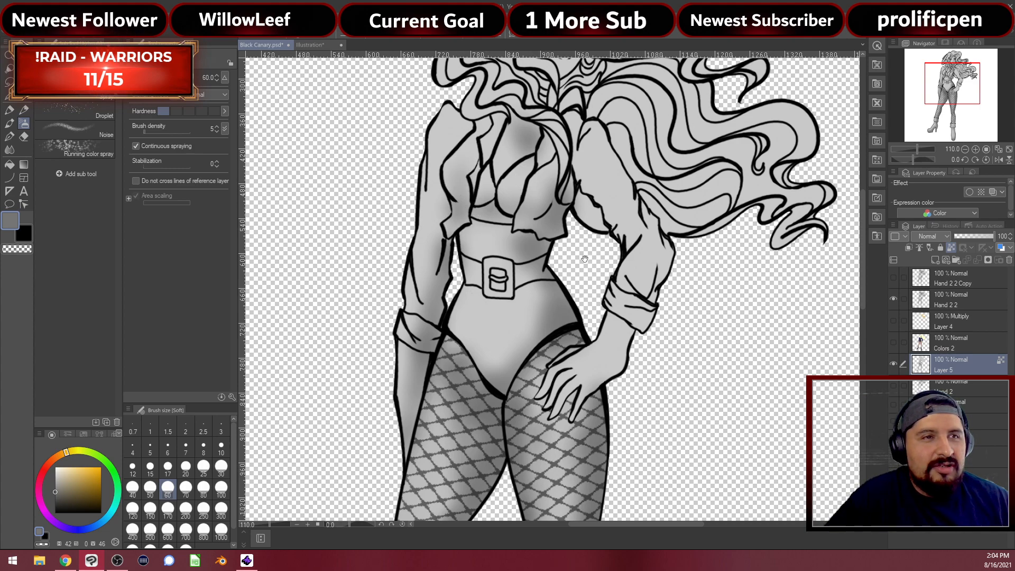
Shade the hand and wrist resting on the hip
drag(620, 321, 595, 304)
mouse_move(567, 363)
mouse_down()
mouse_move(563, 374)
mouse_move(595, 335)
mouse_move(592, 354)
mouse_up()
mouse_move(608, 315)
mouse_down()
mouse_move(603, 285)
mouse_move(621, 299)
mouse_move(635, 253)
mouse_move(636, 266)
mouse_move(628, 281)
mouse_move(625, 254)
mouse_move(635, 249)
mouse_move(630, 227)
mouse_up()
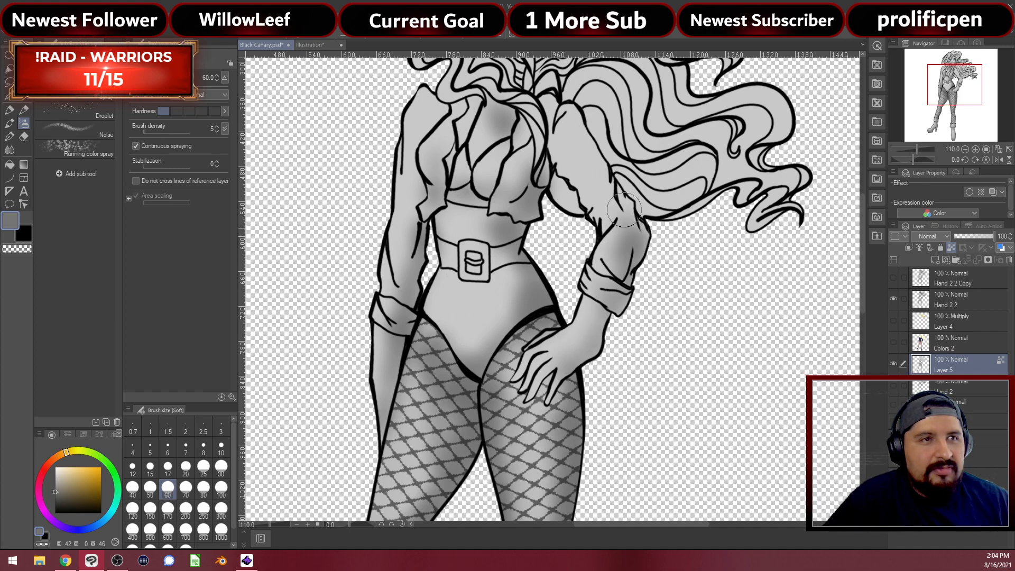
At brush size 20, shade the shoulders, chest between the collar lines and hips below the belt
click(186, 467)
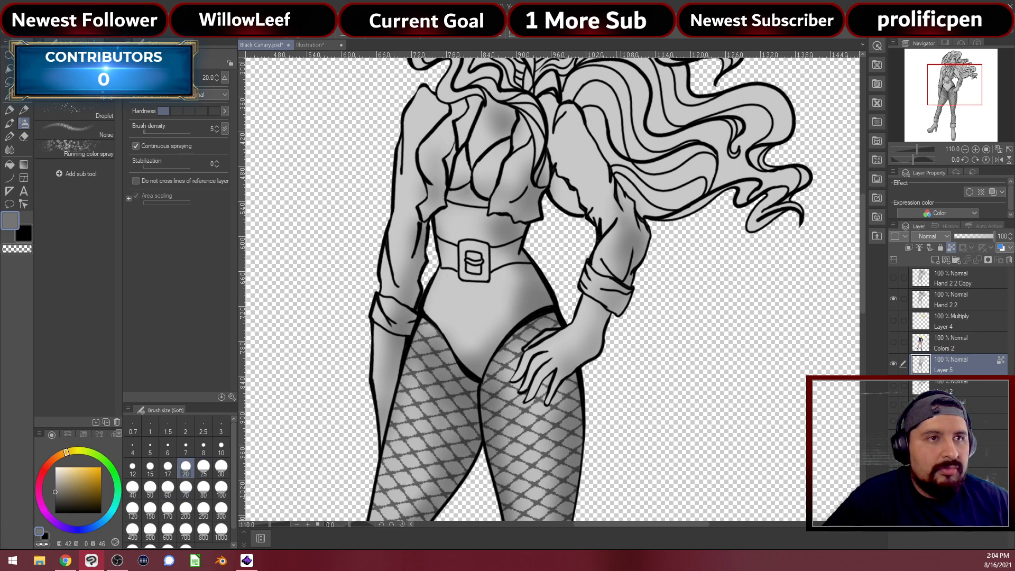
mouse_move(620, 193)
mouse_down()
mouse_move(611, 201)
mouse_move(608, 175)
mouse_up()
drag(563, 118, 575, 111)
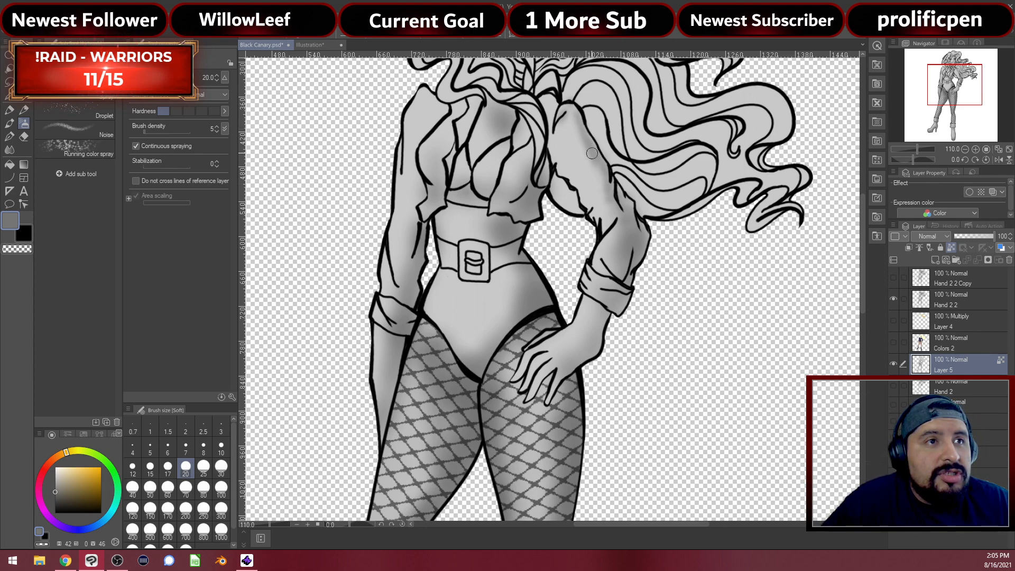
mouse_move(571, 115)
mouse_down()
mouse_move(551, 133)
mouse_move(554, 100)
mouse_up()
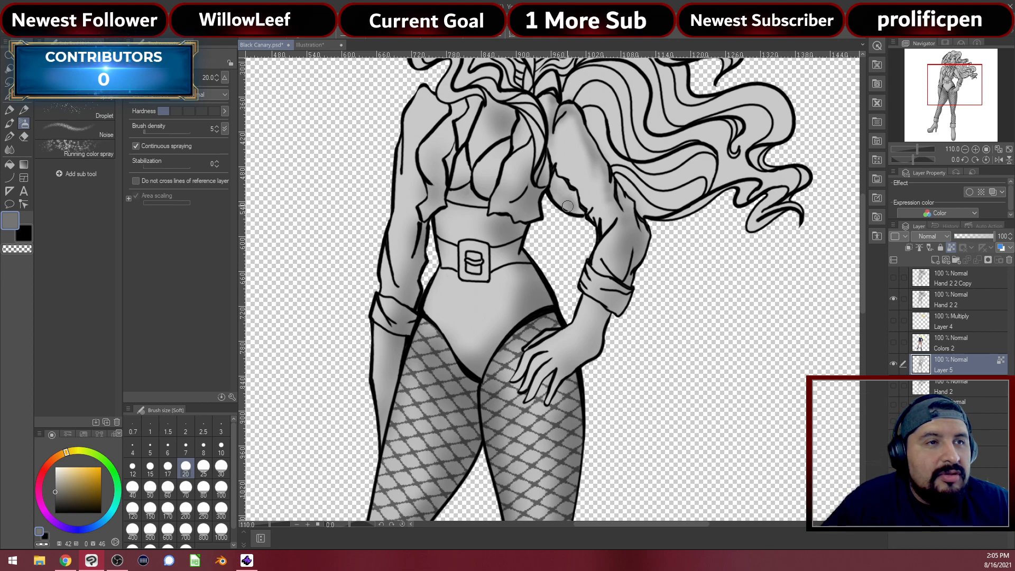
mouse_move(457, 128)
mouse_down()
mouse_move(465, 138)
mouse_move(468, 114)
mouse_move(466, 132)
mouse_move(450, 142)
mouse_up()
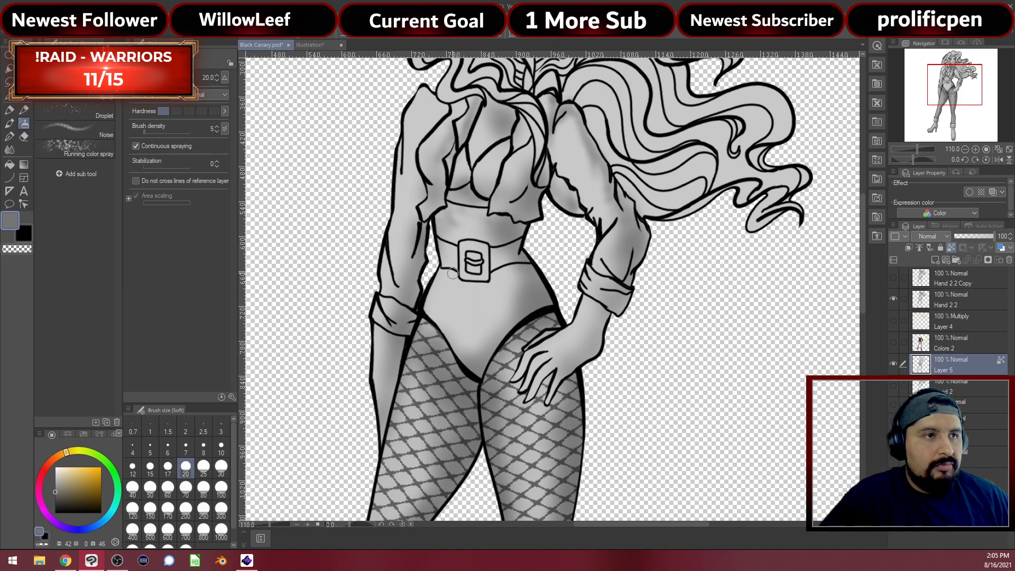
drag(459, 287, 448, 277)
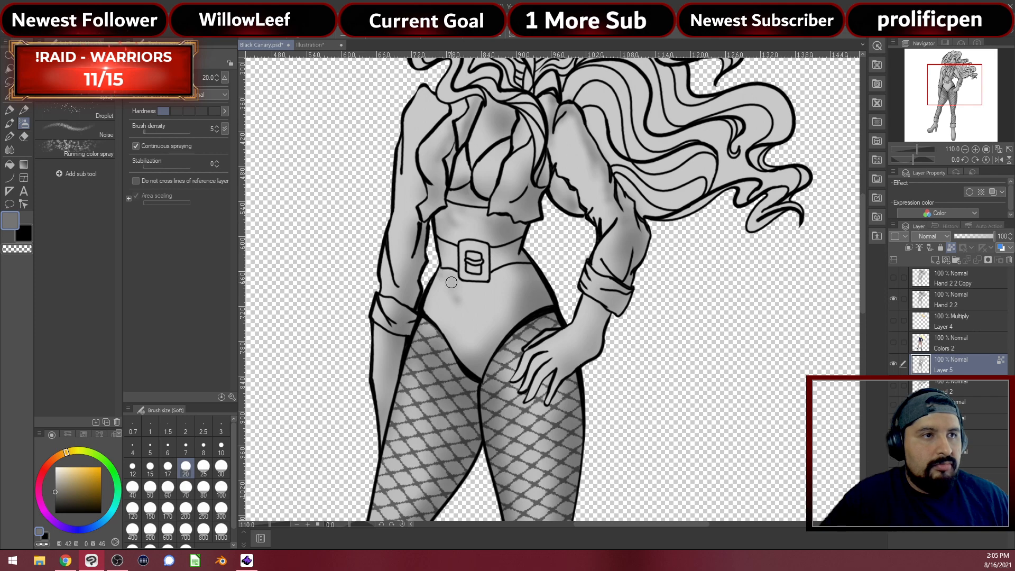
drag(513, 277, 499, 296)
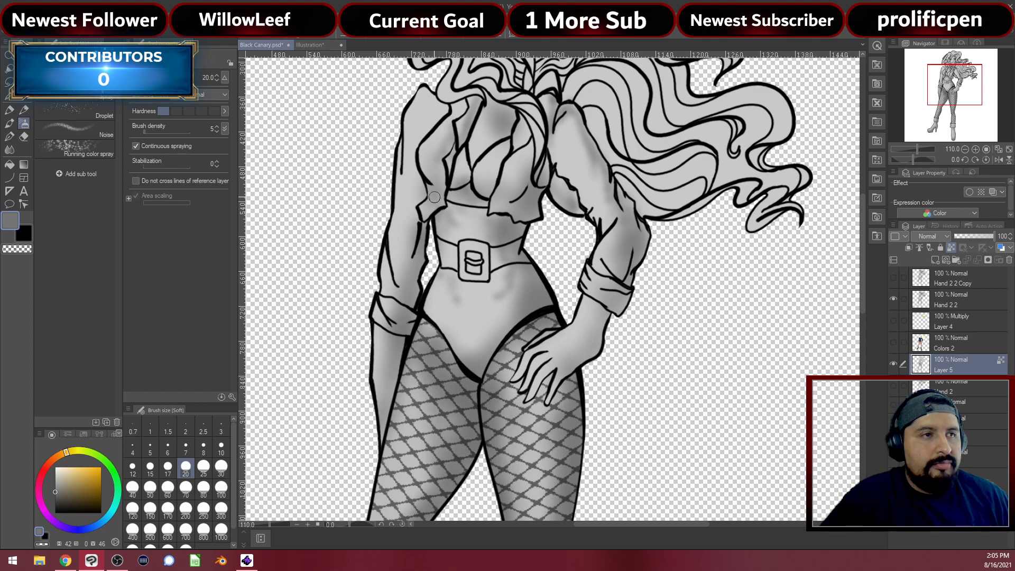
mouse_move(434, 125)
mouse_down()
mouse_move(427, 132)
mouse_move(439, 111)
mouse_move(429, 135)
mouse_up()
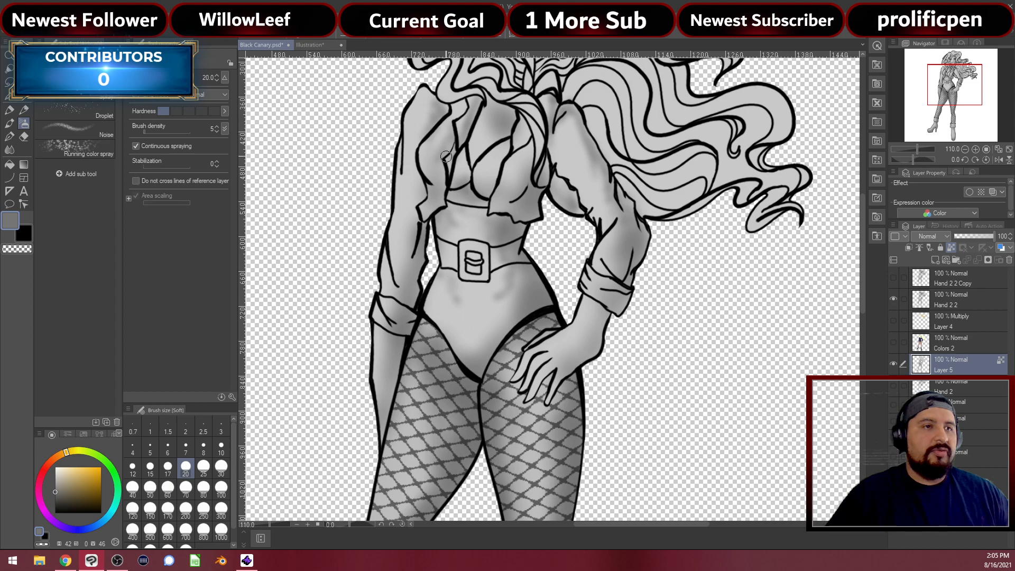
Show the Colors 2 layer again over the grey shading and select it
scroll(659, 318, down, 4)
scroll(660, 317, down, 1)
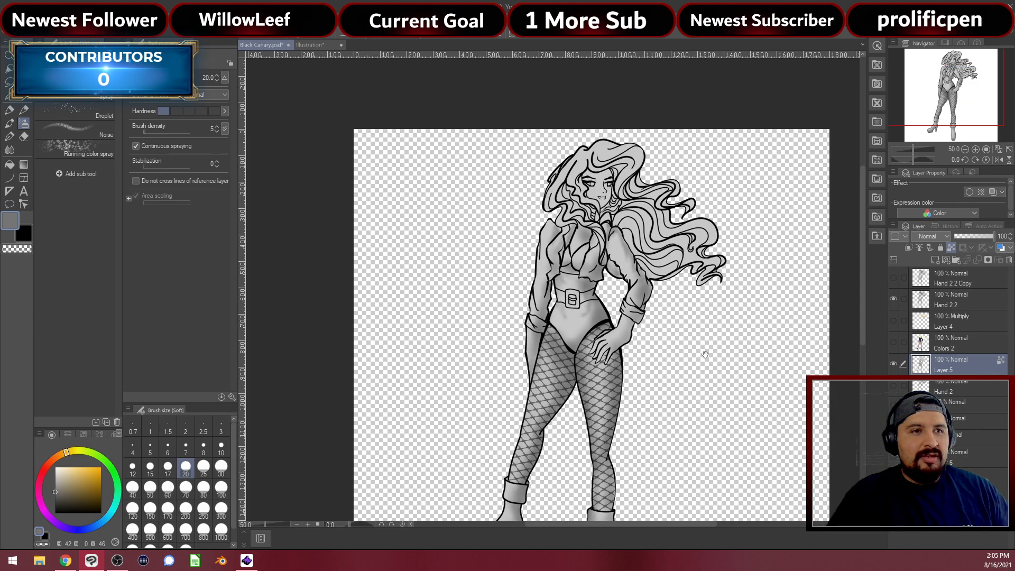
drag(704, 350, 640, 282)
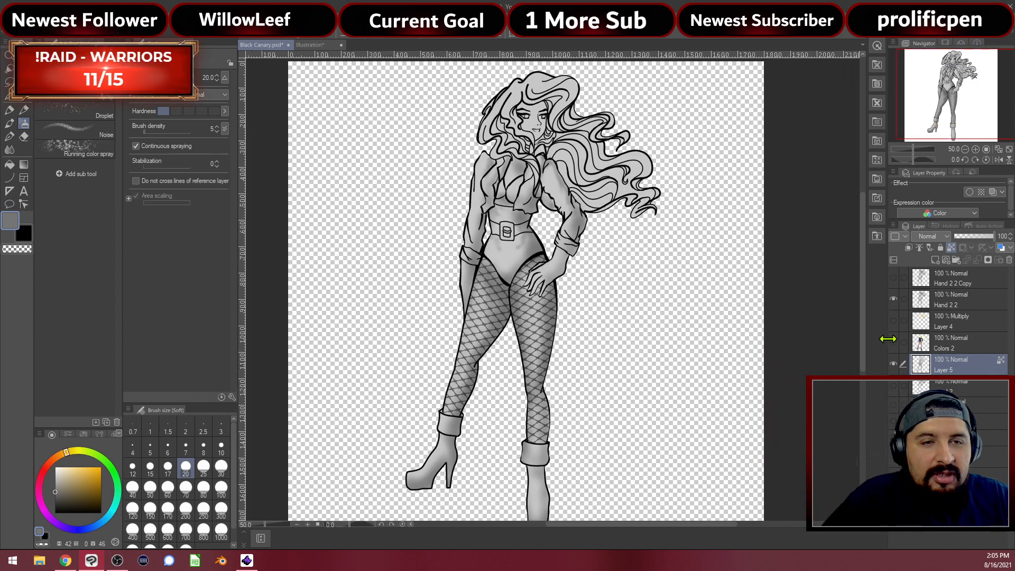
click(894, 343)
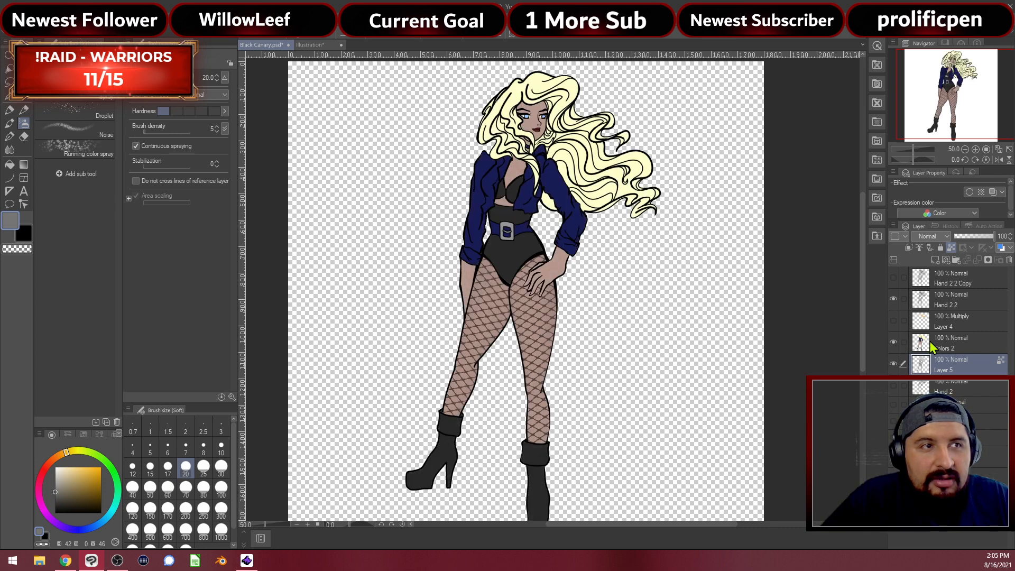
click(936, 344)
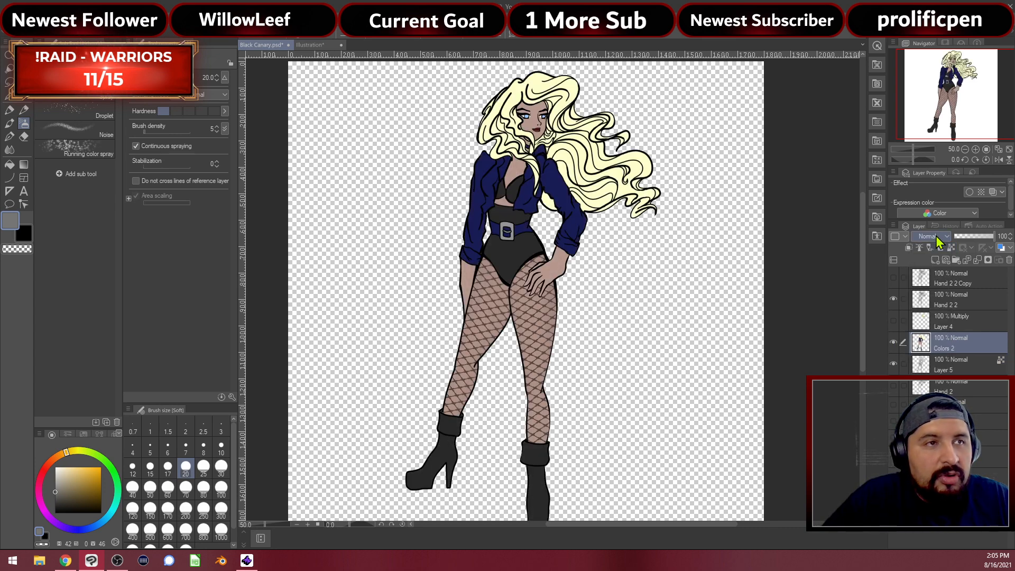
Cycle the Colors 2 blending mode until it settles on Multiply
scroll(937, 238, down, 1)
scroll(938, 238, down, 1)
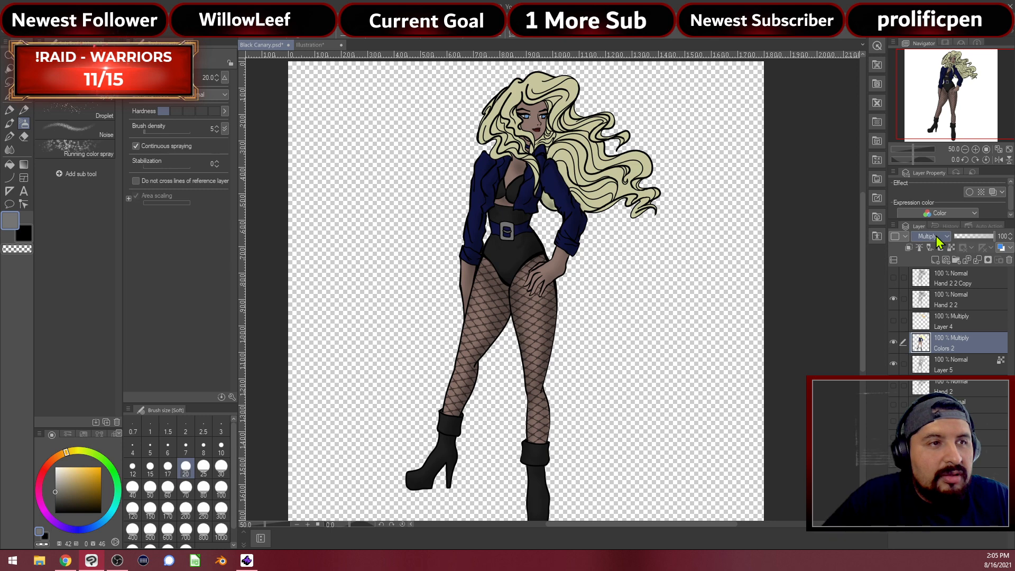
scroll(938, 238, down, 1)
scroll(939, 238, down, 1)
scroll(940, 238, down, 1)
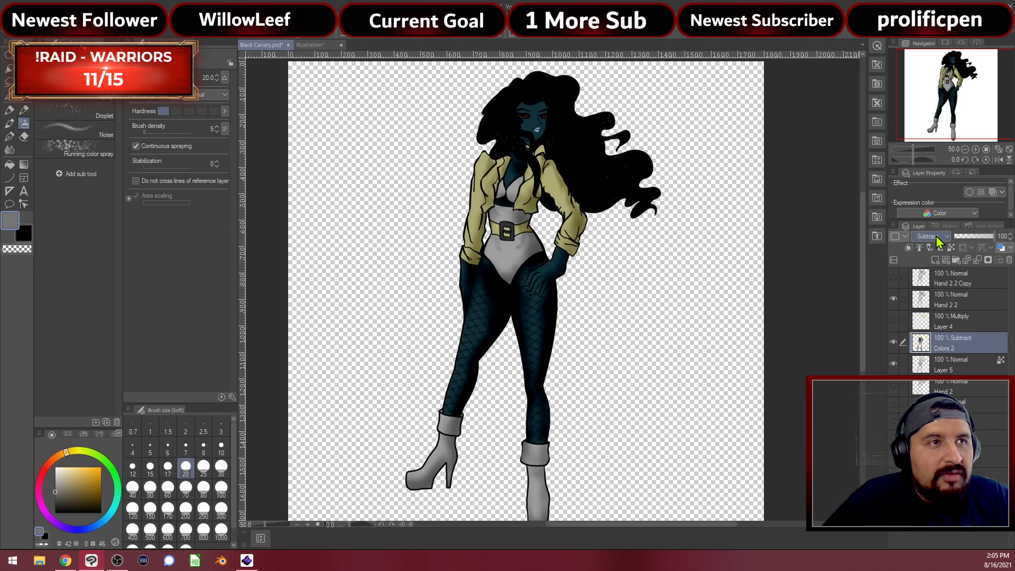
scroll(942, 238, up, 1)
scroll(943, 239, up, 1)
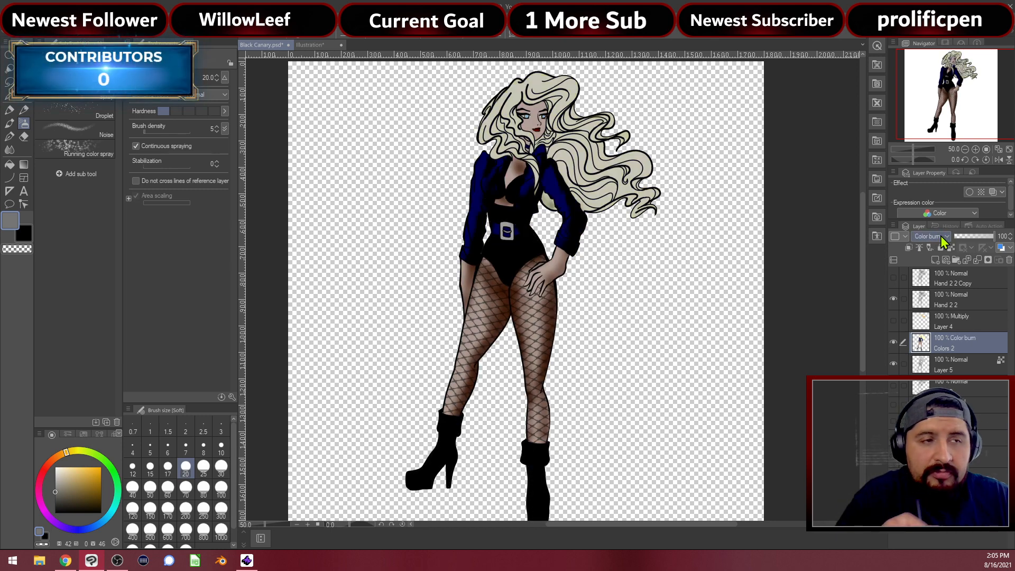
scroll(942, 239, down, 4)
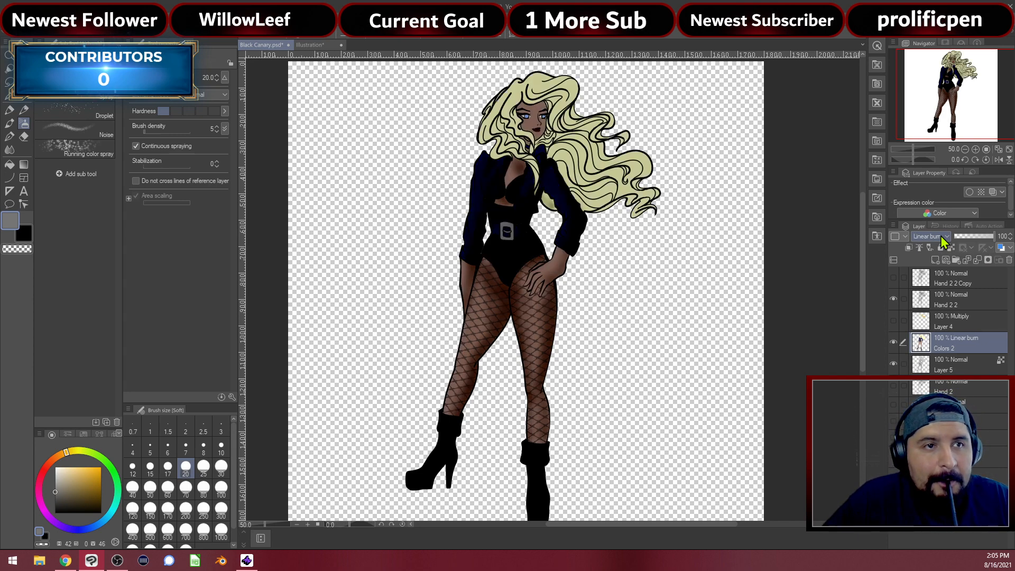
scroll(944, 241, down, 2)
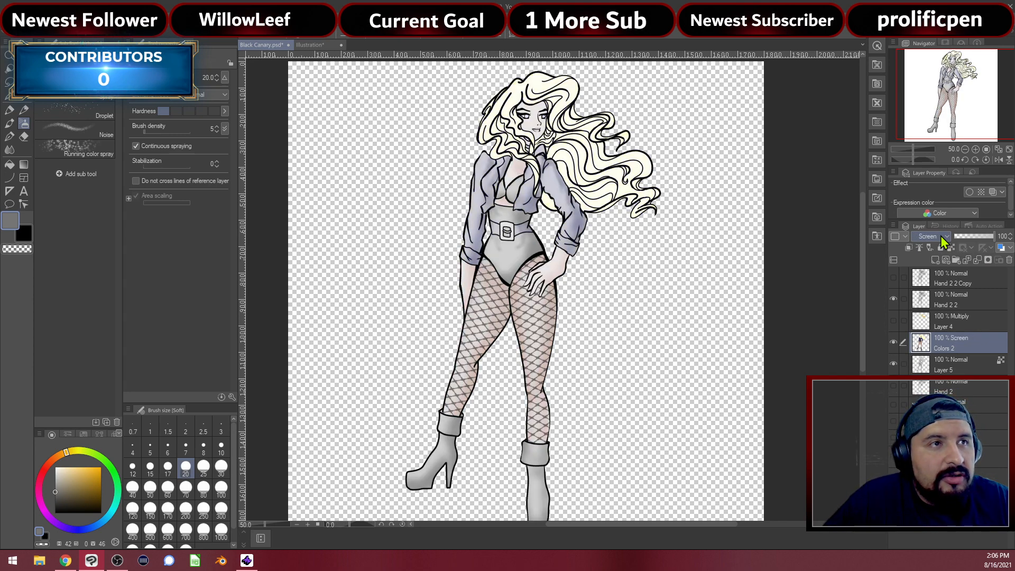
scroll(944, 242, down, 5)
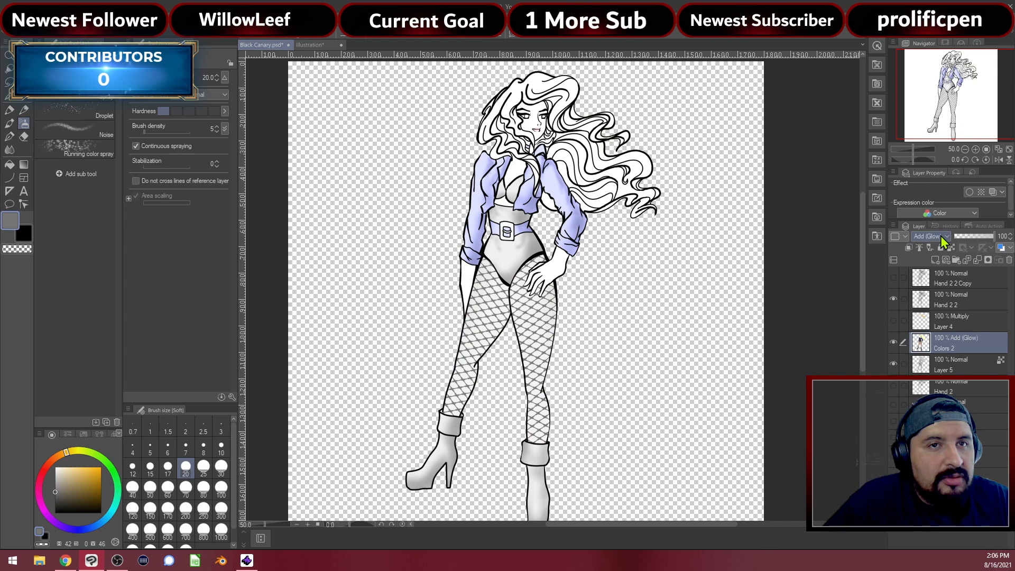
scroll(944, 242, up, 13)
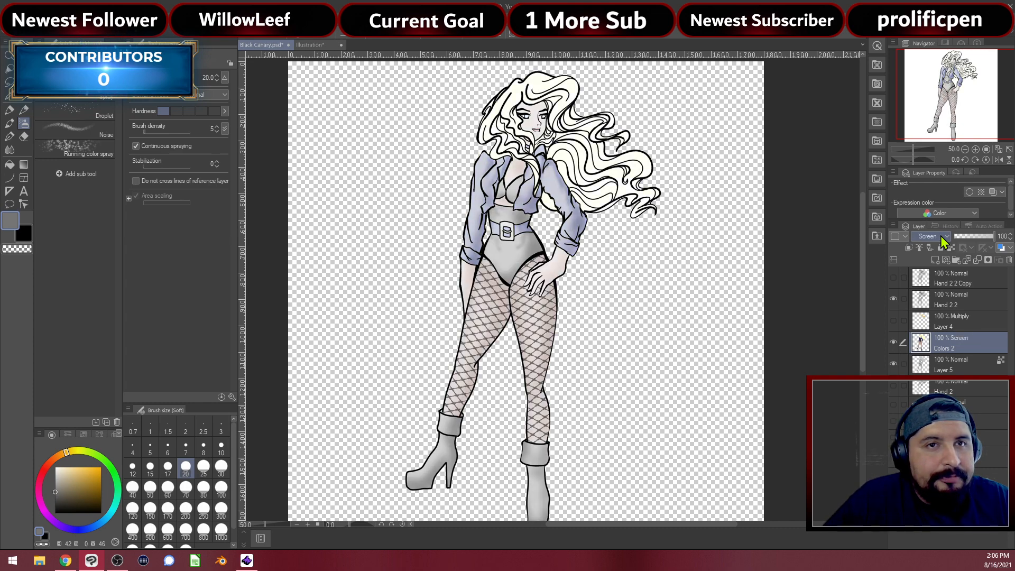
scroll(944, 242, down, 2)
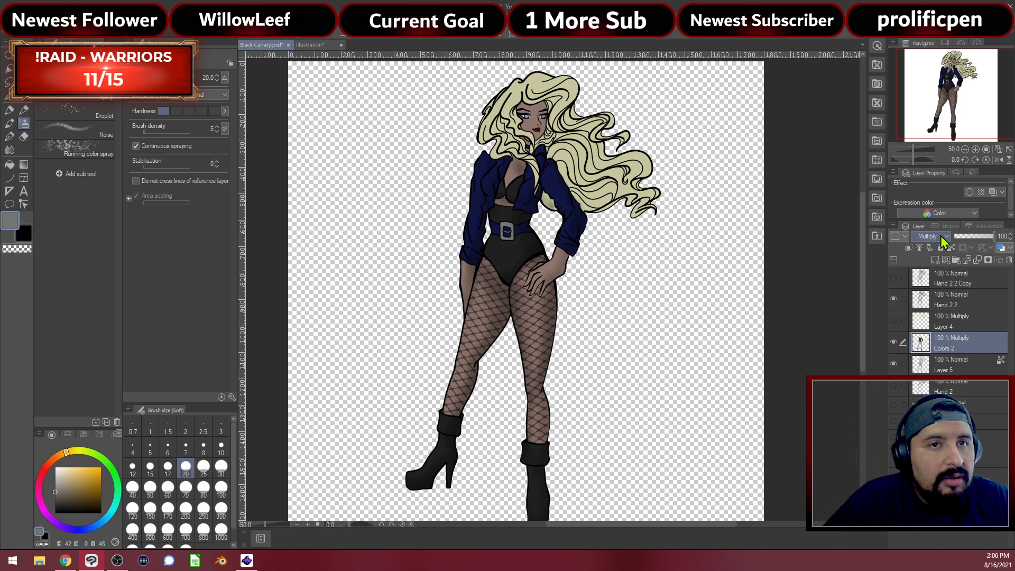
Compare by toggling Layer 4 and Layer 5, hide Colors 2, and return to Layer 5
click(894, 322)
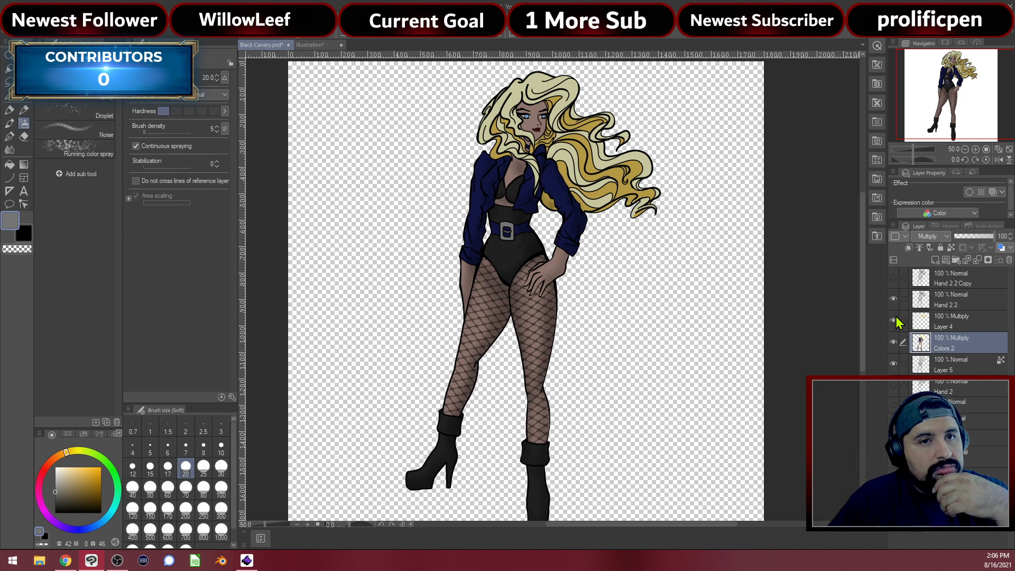
click(895, 321)
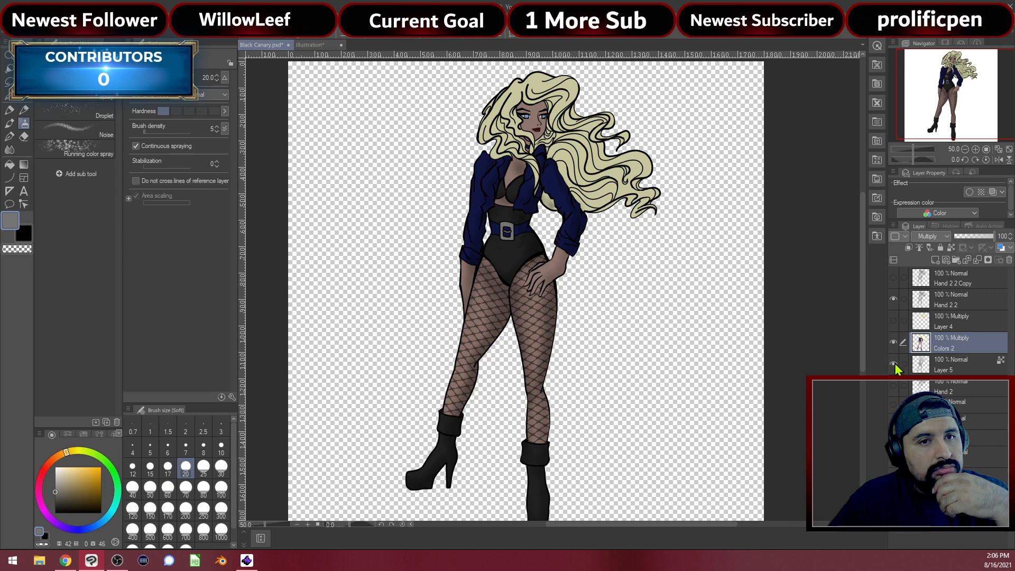
click(894, 363)
click(895, 363)
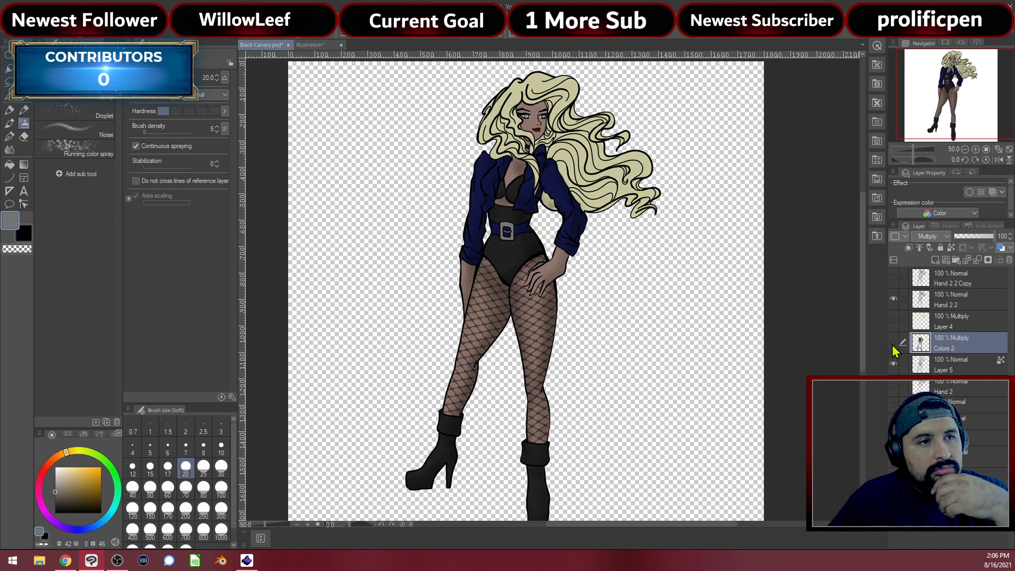
click(893, 345)
scroll(491, 246, up, 5)
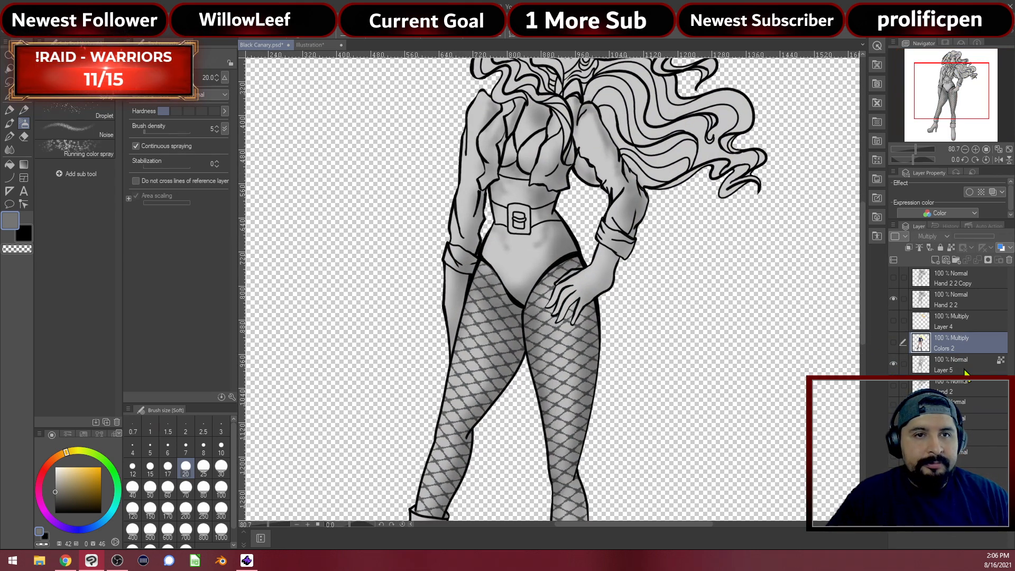
click(958, 370)
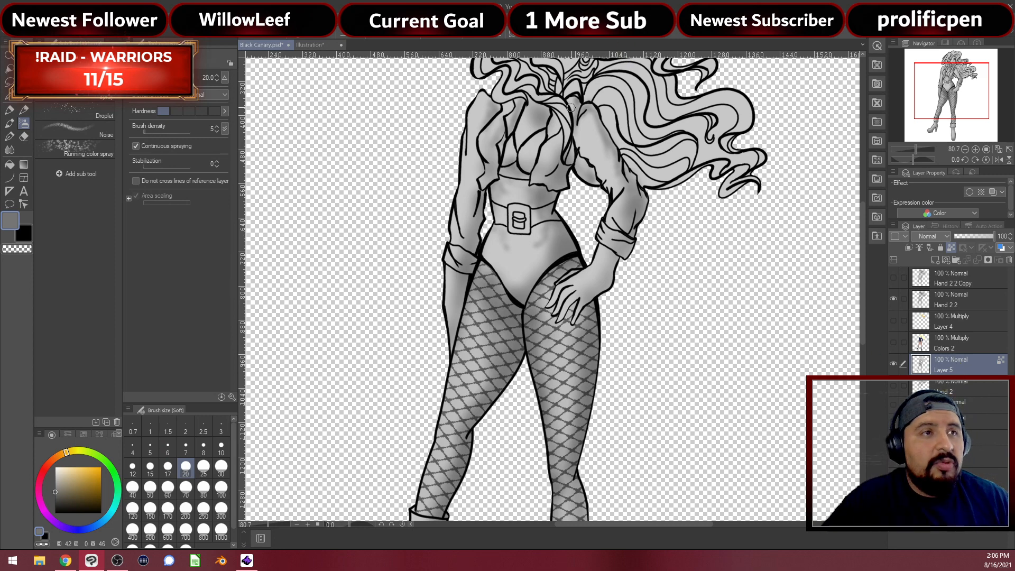
drag(526, 162, 528, 228)
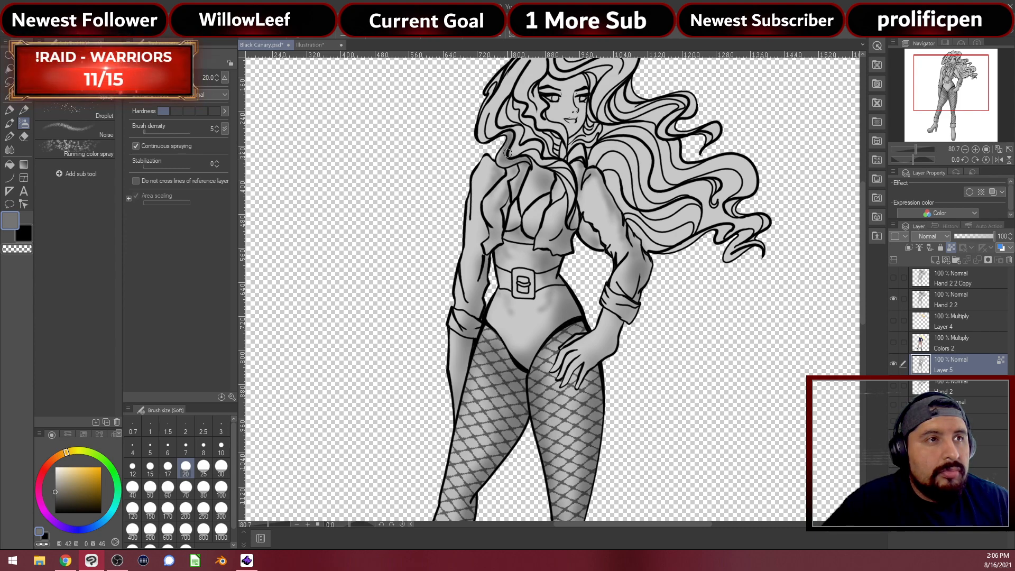
scroll(516, 142, up, 3)
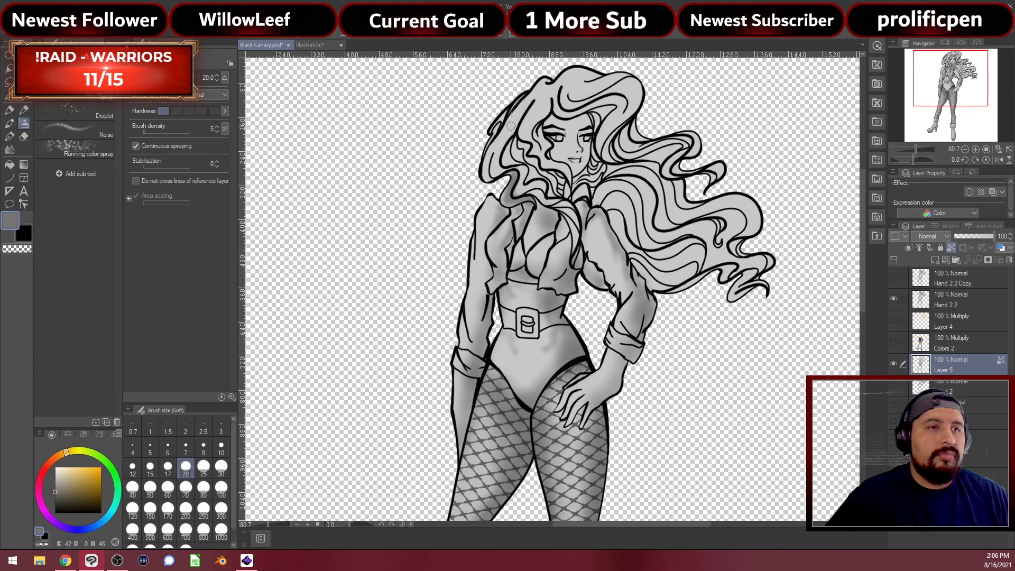
scroll(581, 176, up, 2)
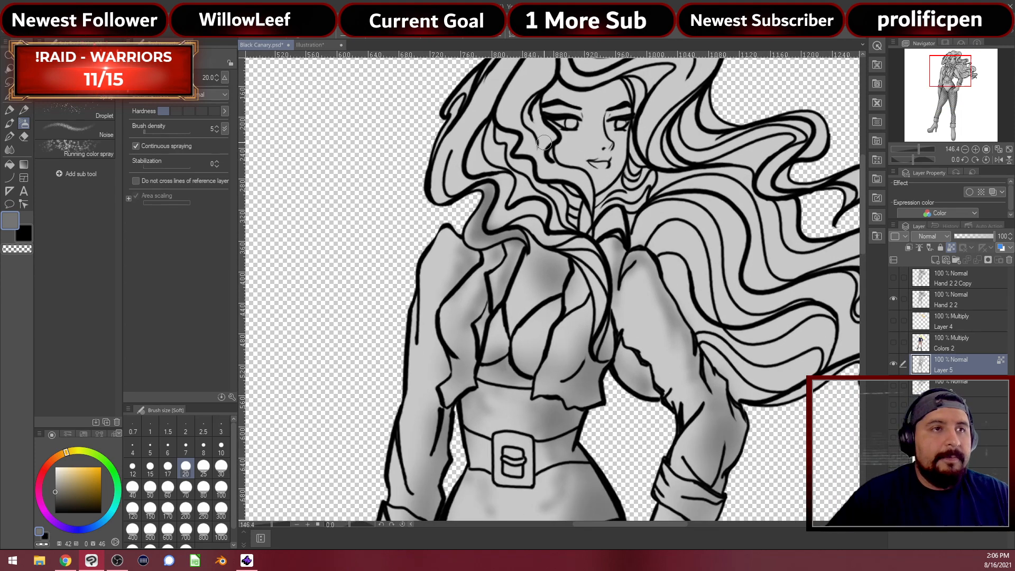